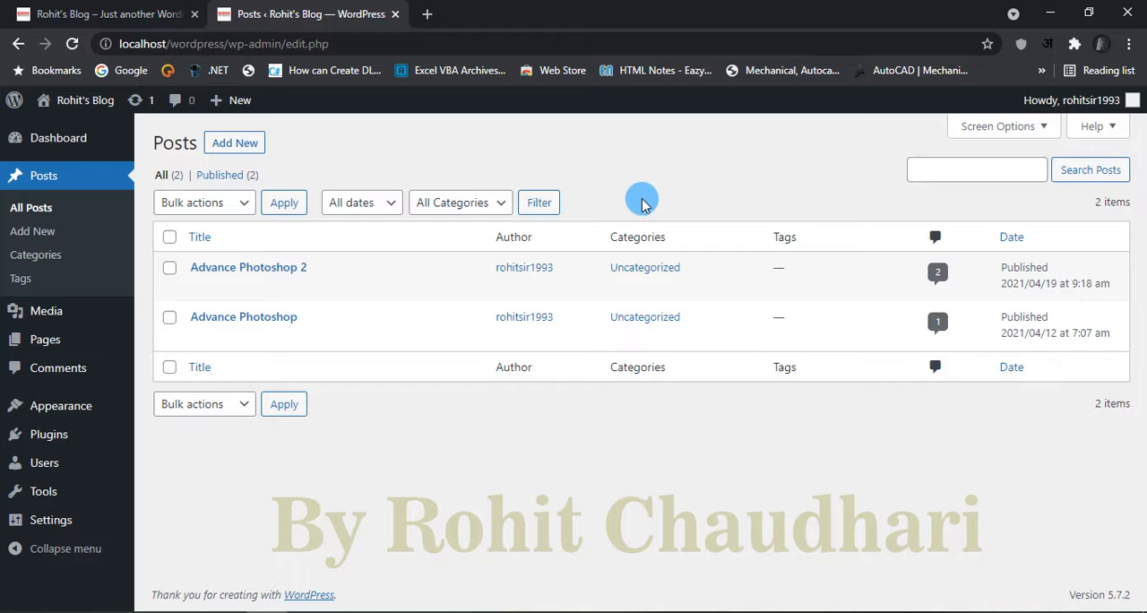
Step: Go to the dashboard and look over the installed themes and the blog's live front page
click(34, 146)
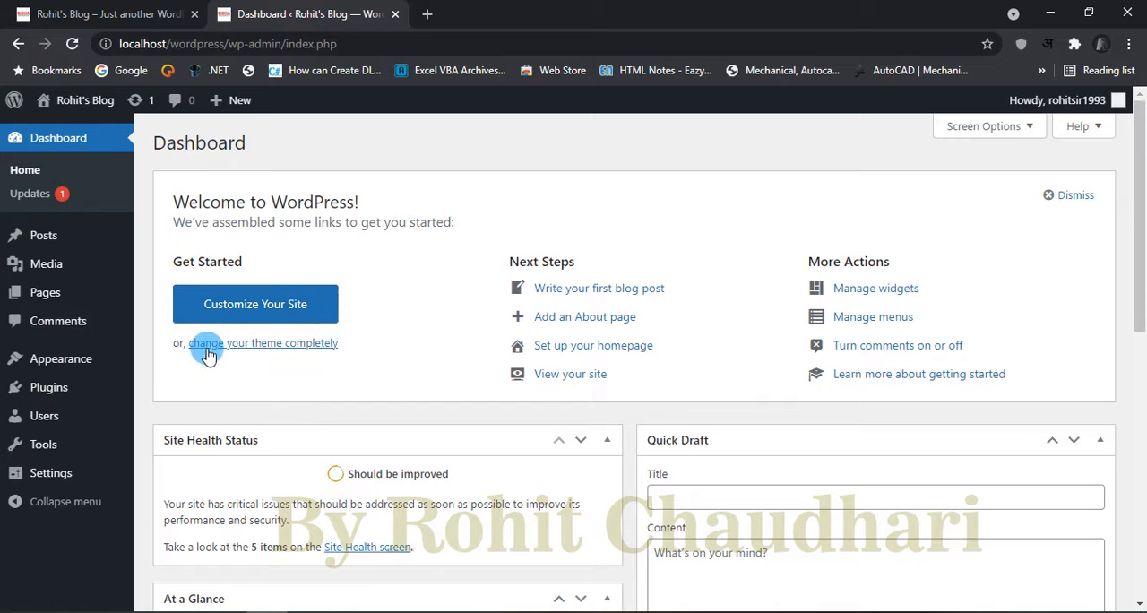
click(269, 346)
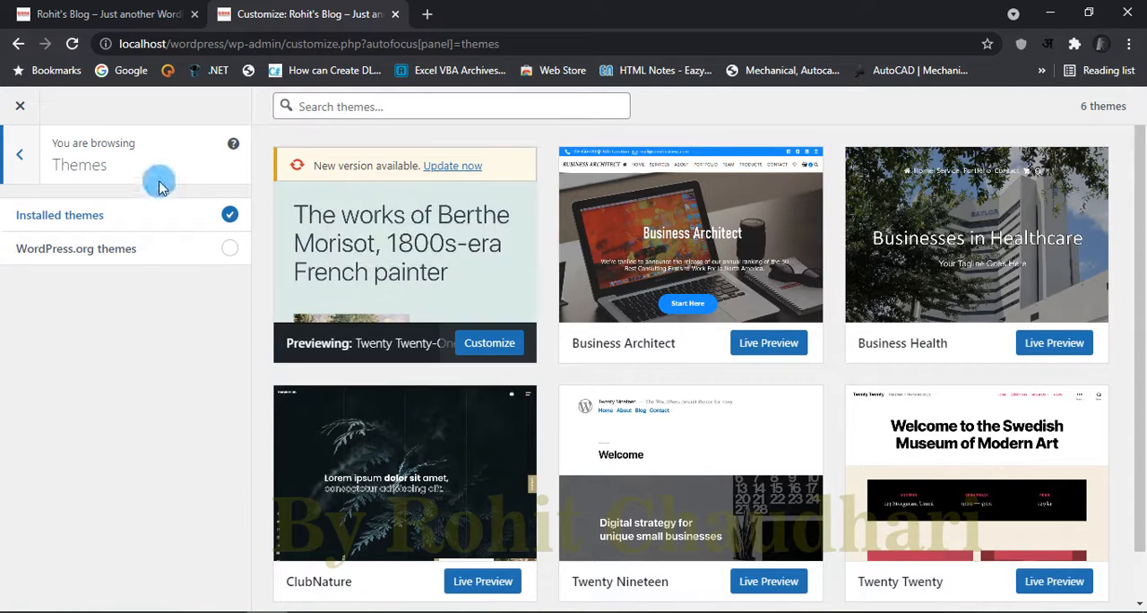
click(13, 166)
click(23, 114)
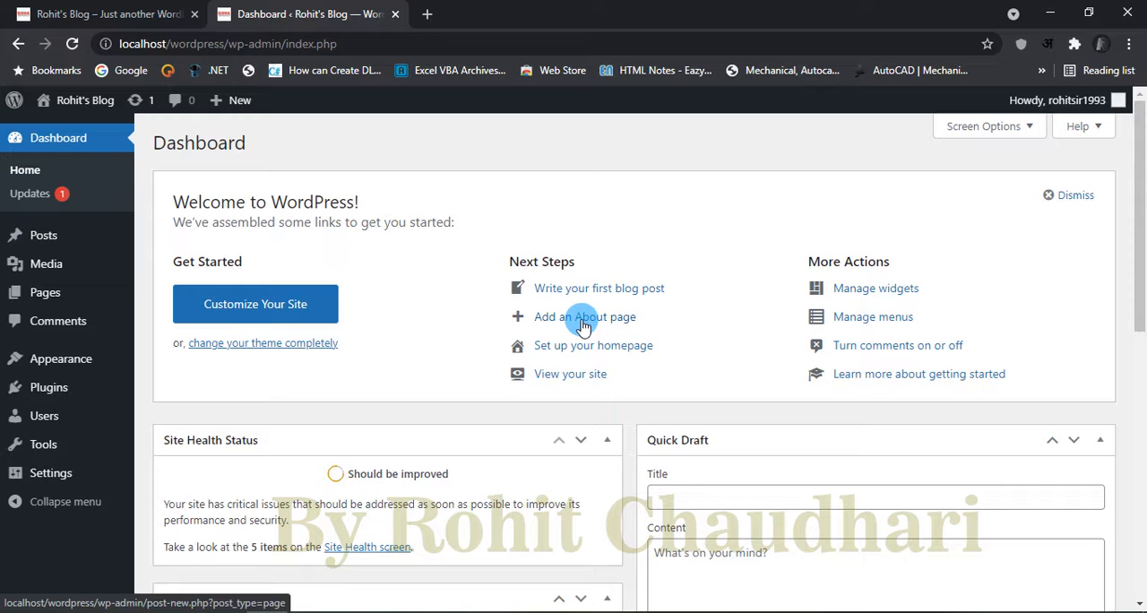
click(128, 11)
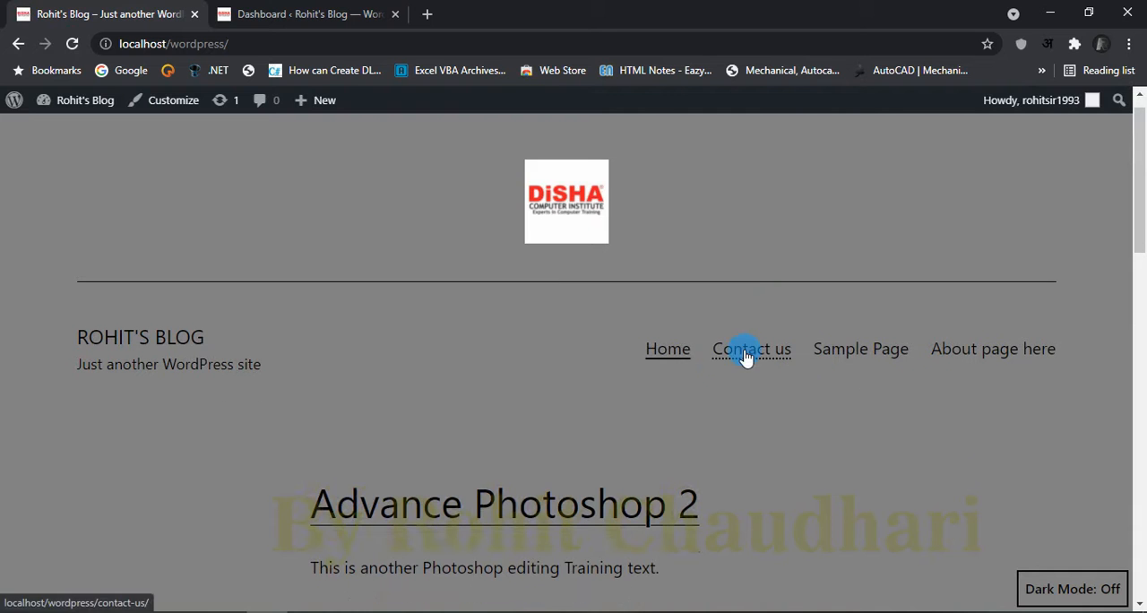
click(269, 13)
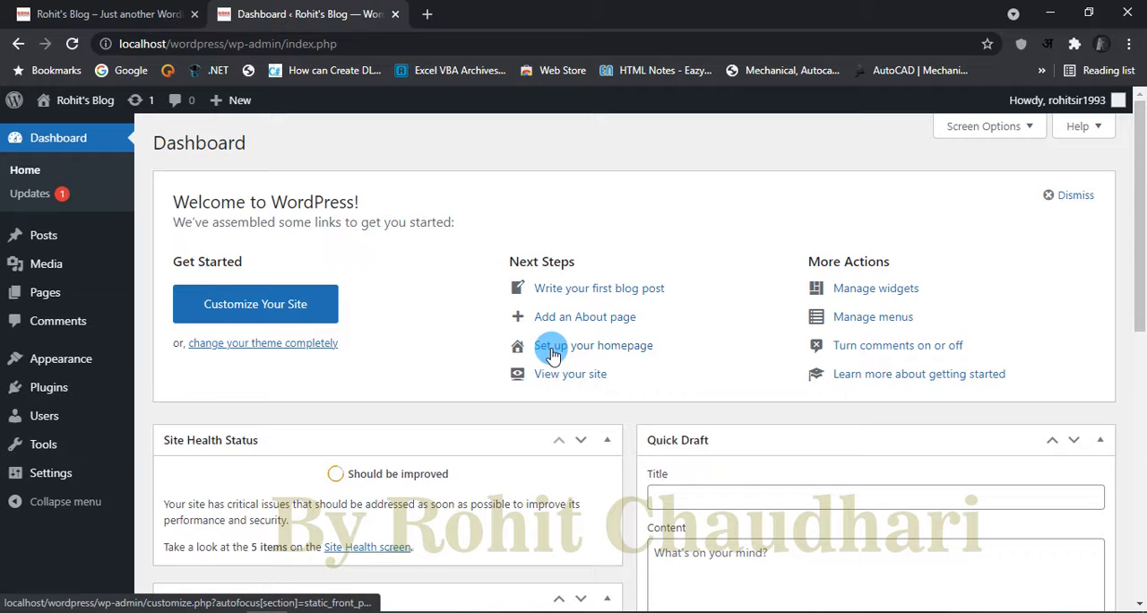
Step: Open the homepage setup and make the homepage display a static page instead of the latest posts
click(620, 349)
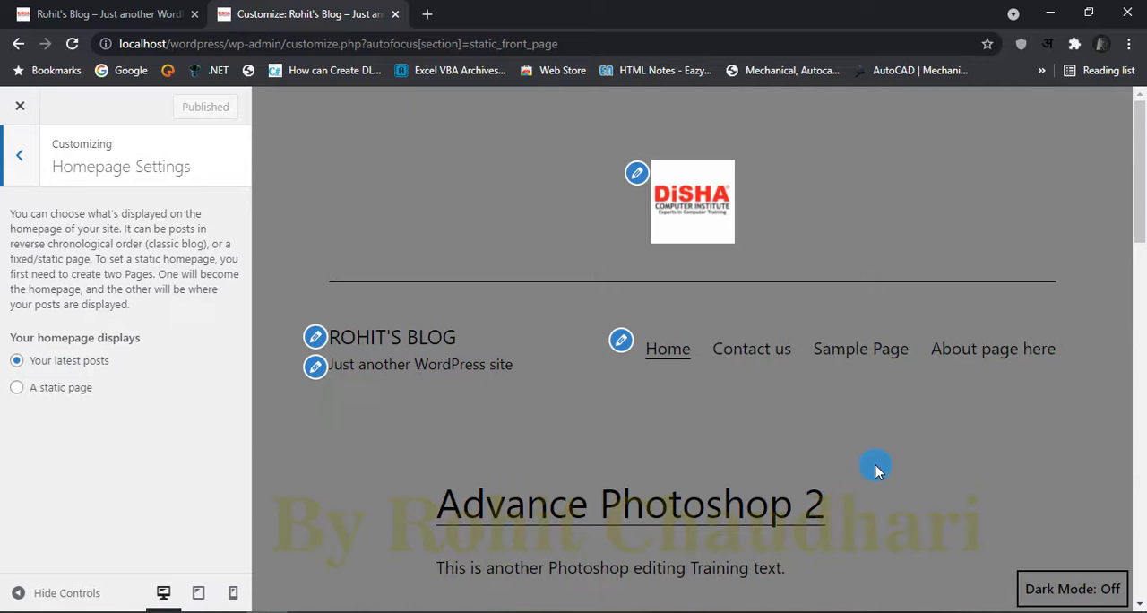
scroll(875, 468, down, 4)
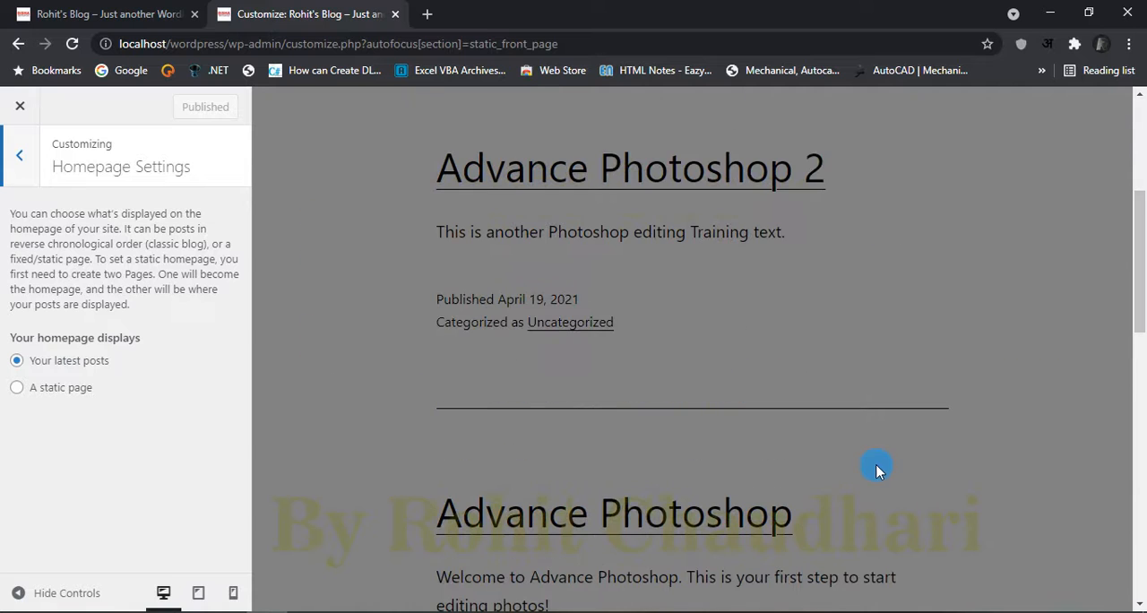
click(18, 387)
scroll(188, 416, down, 1)
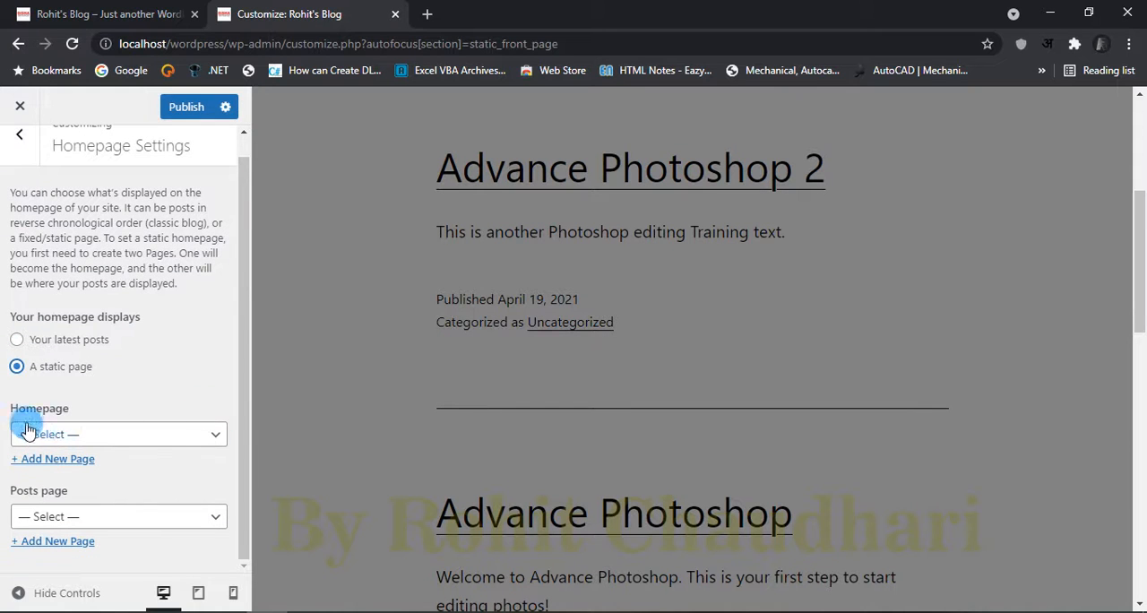
Step: Create a new page named "Home Page" as the homepage and check it in the preview
click(139, 436)
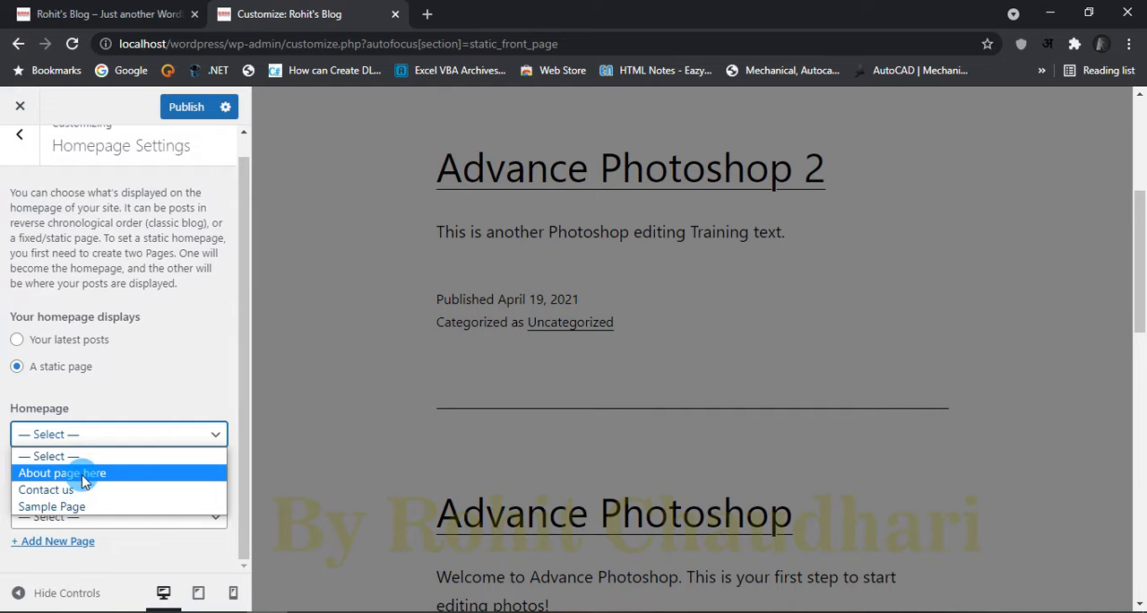
click(187, 409)
click(61, 460)
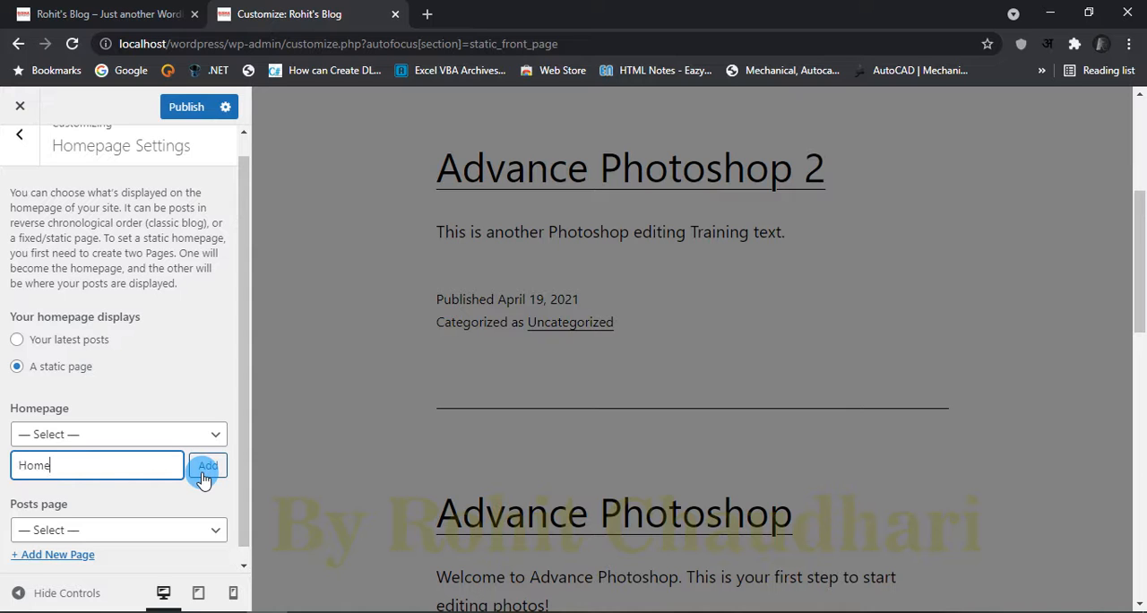
click(203, 477)
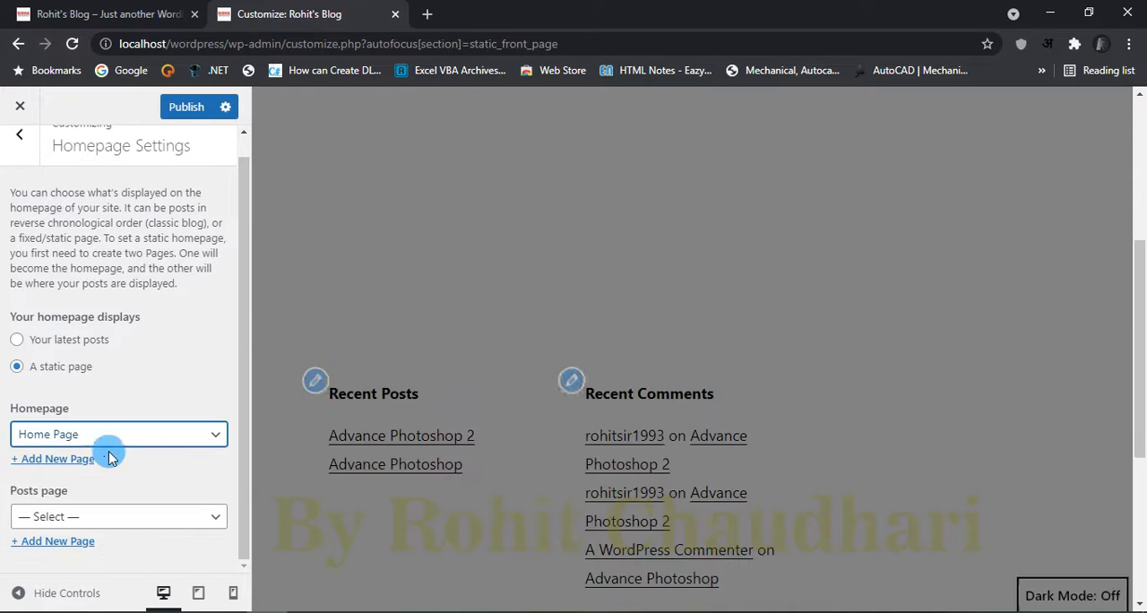
scroll(686, 393, up, 4)
scroll(686, 393, down, 3)
scroll(499, 258, up, 1)
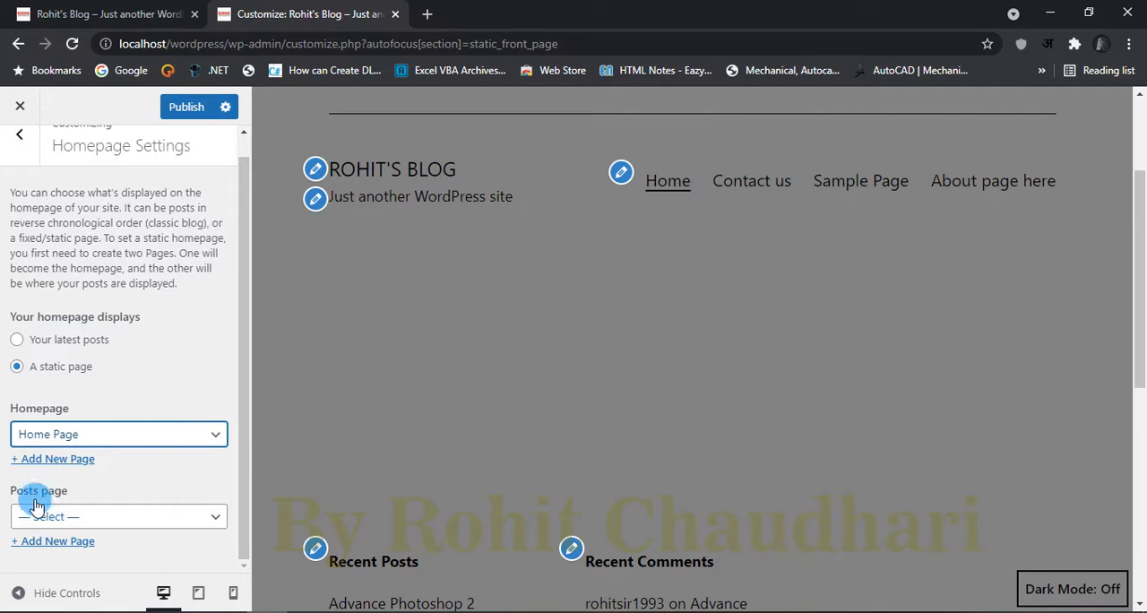
Step: Create a new page named "Posts" as the posts page and look through its preview
click(97, 517)
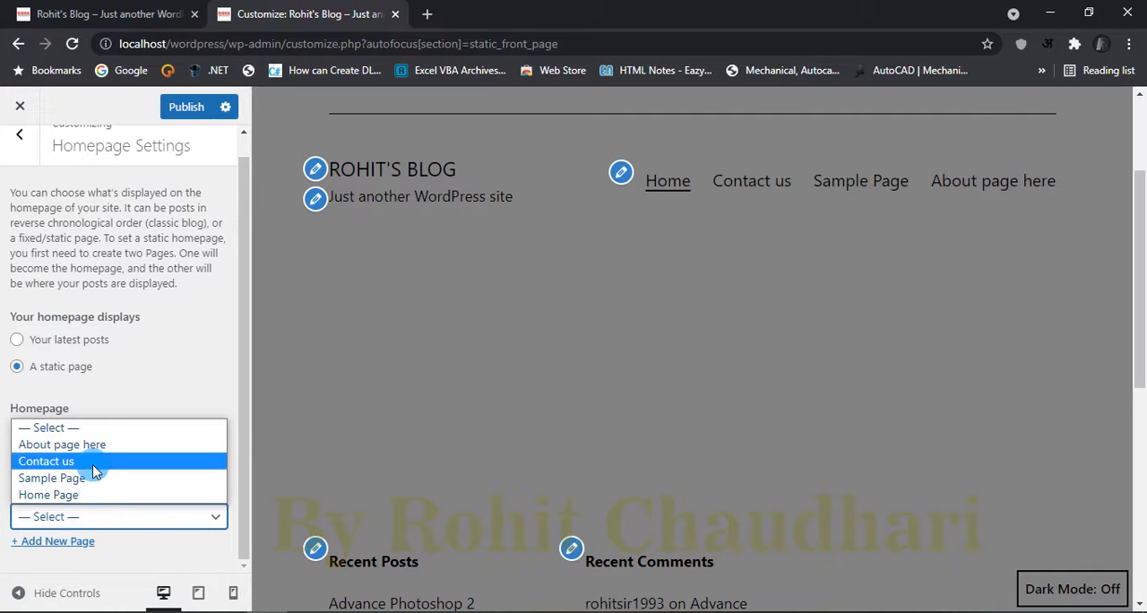
click(132, 567)
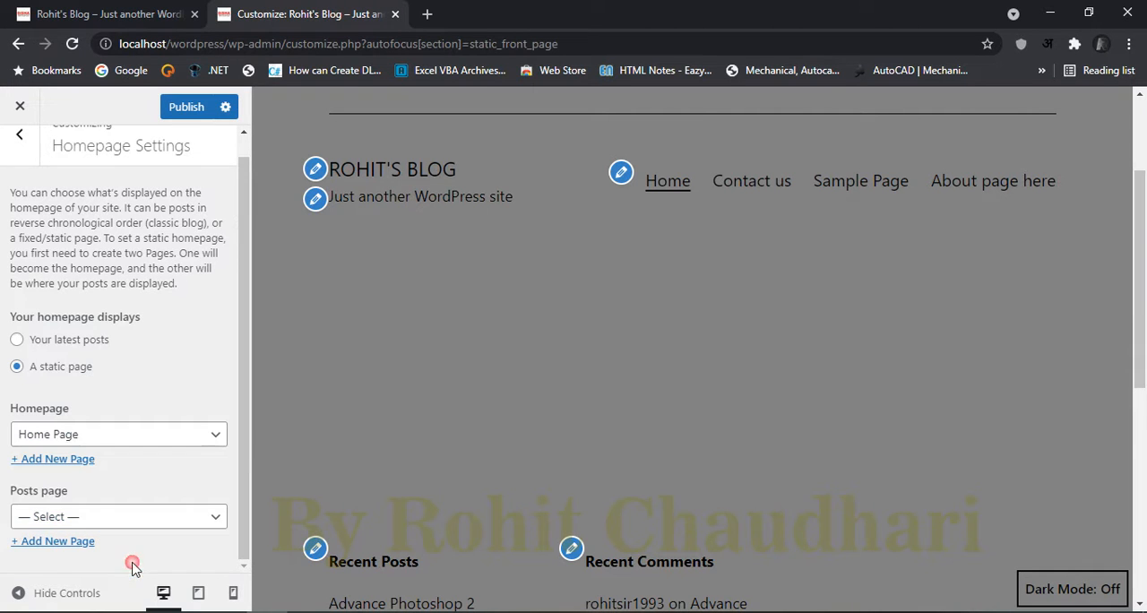
click(58, 541)
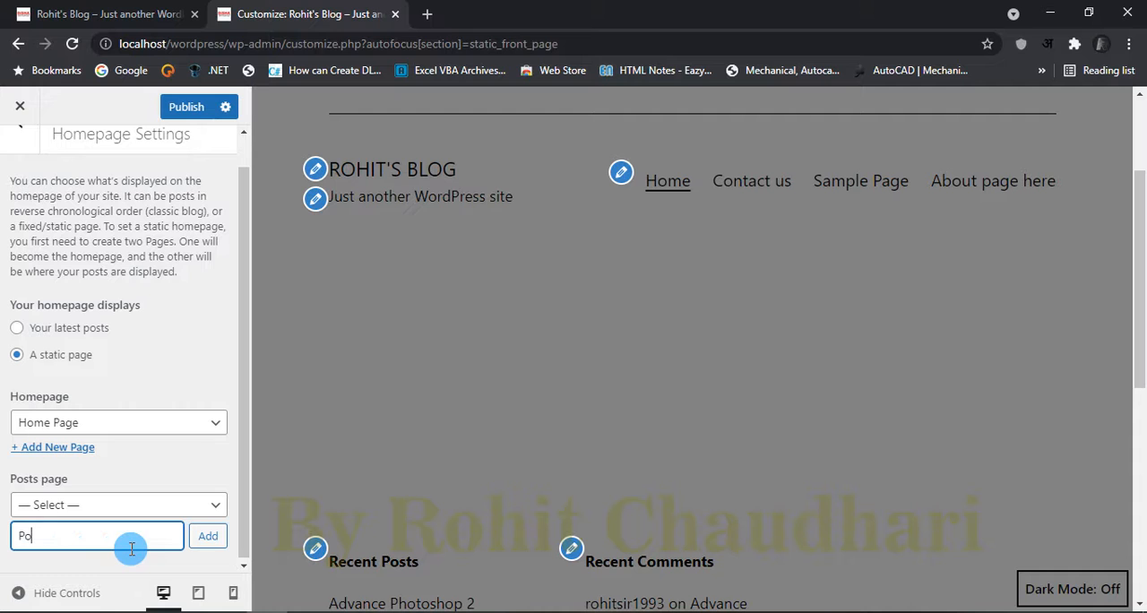
text(Posts)
click(218, 537)
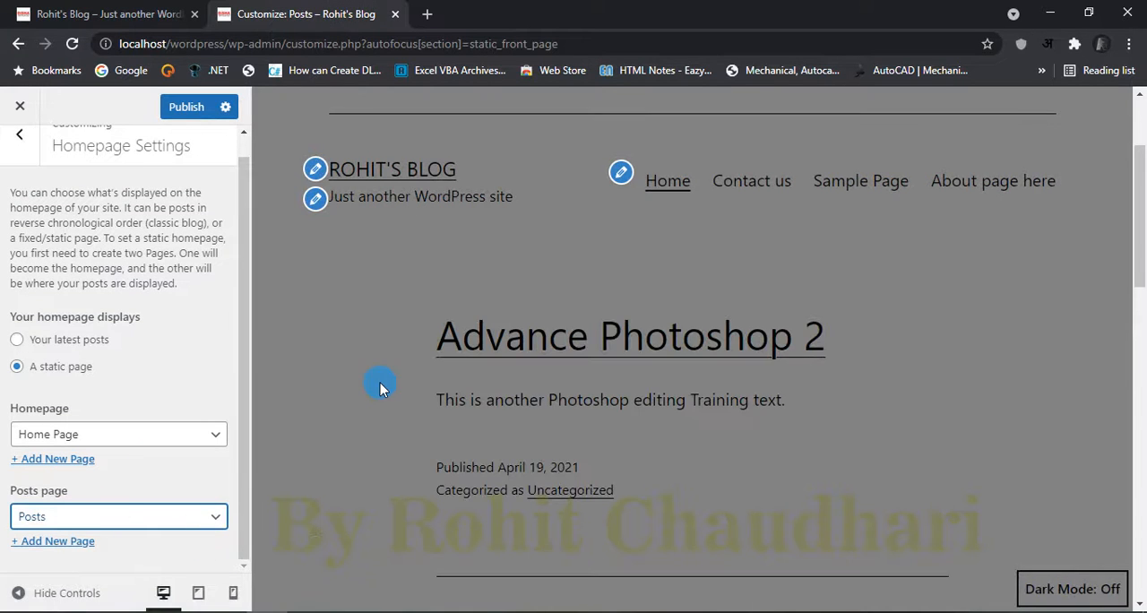
scroll(679, 466, down, 12)
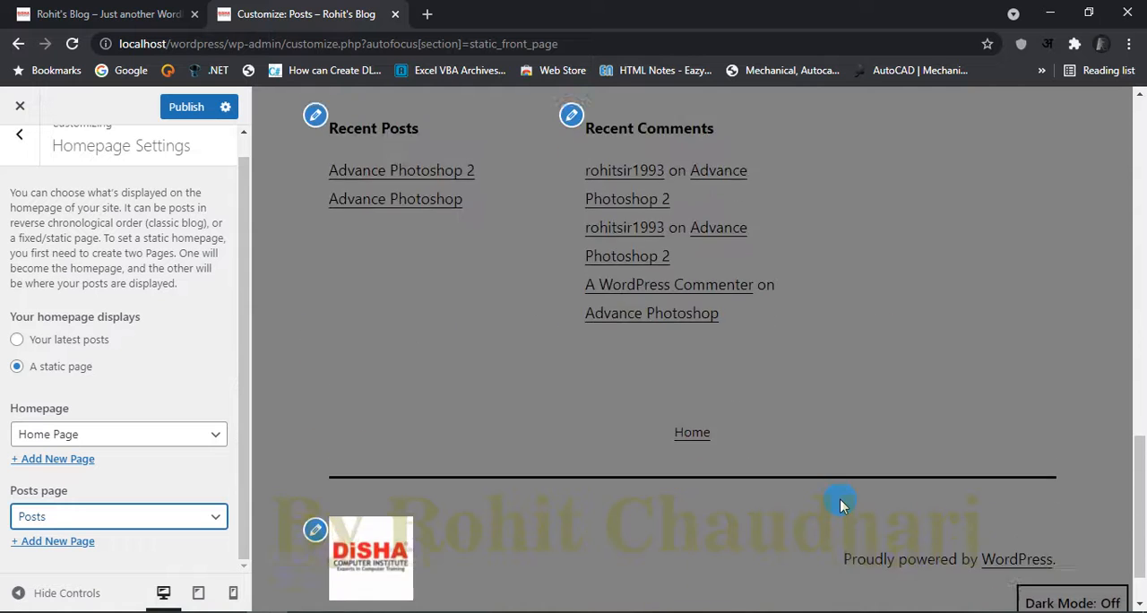
scroll(822, 491, up, 9)
scroll(822, 490, up, 5)
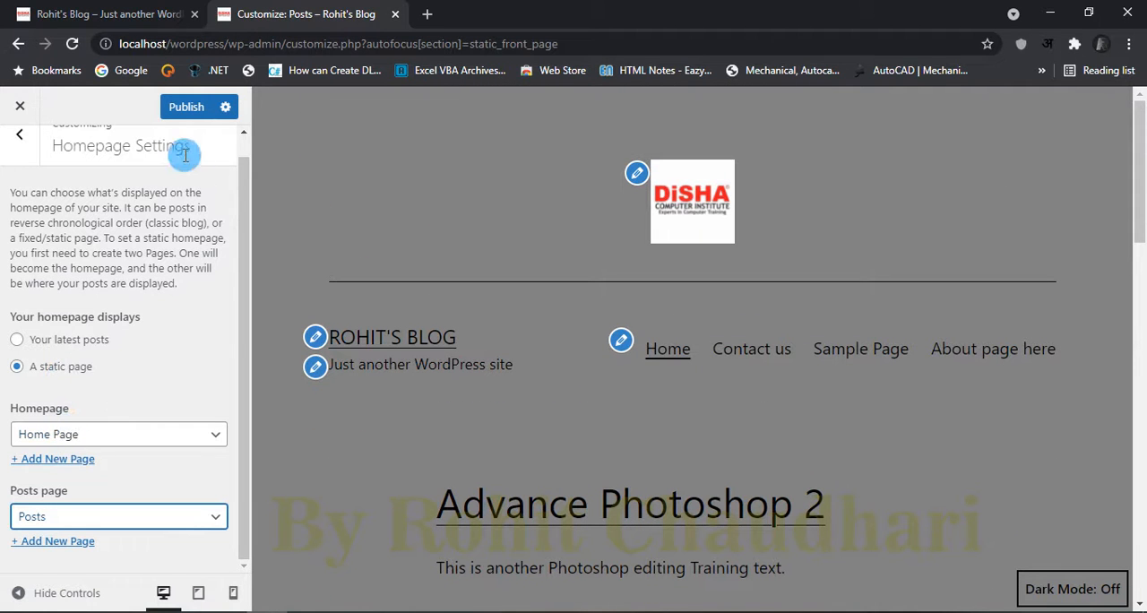
scroll(121, 394, up, 1)
Step: Keep Home Page as the homepage, check the site's Home link in the preview, and publish the homepage settings
click(122, 457)
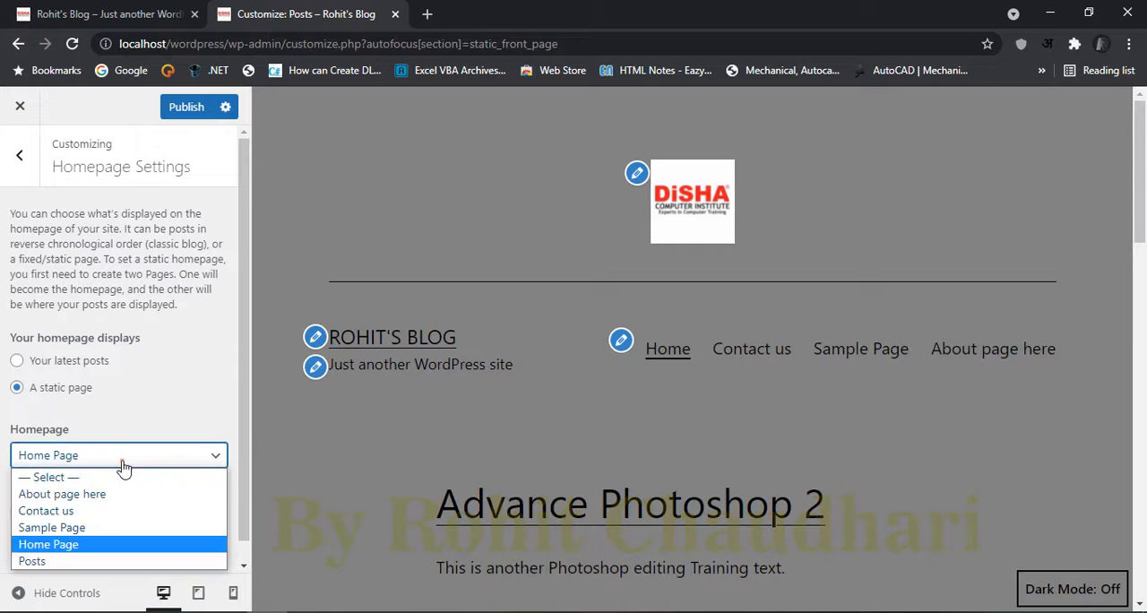
click(69, 544)
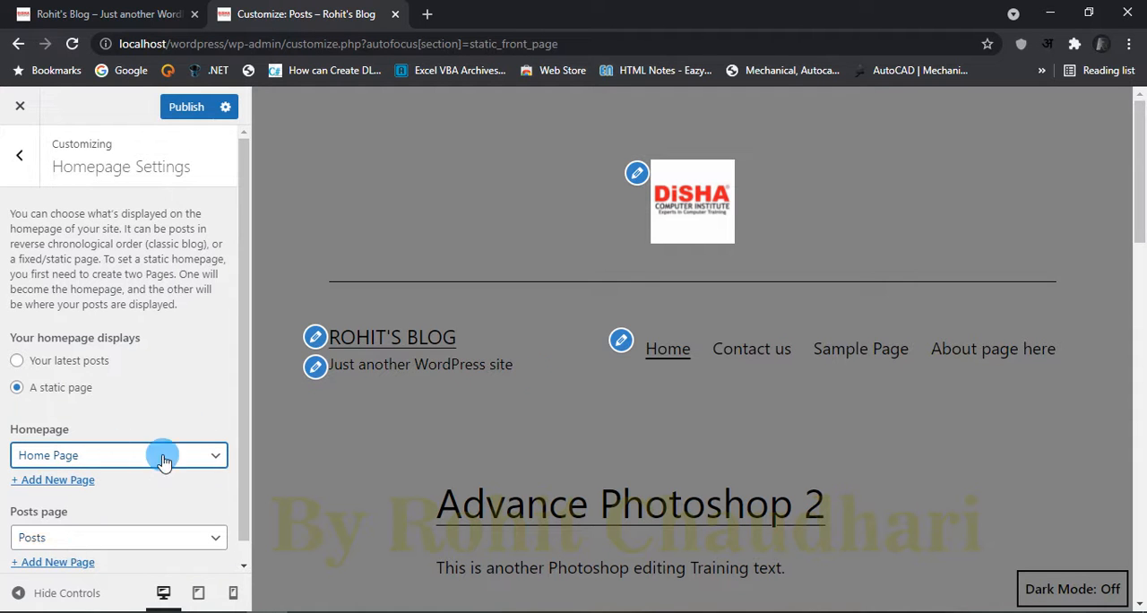
click(662, 350)
scroll(887, 447, down, 4)
scroll(887, 456, up, 4)
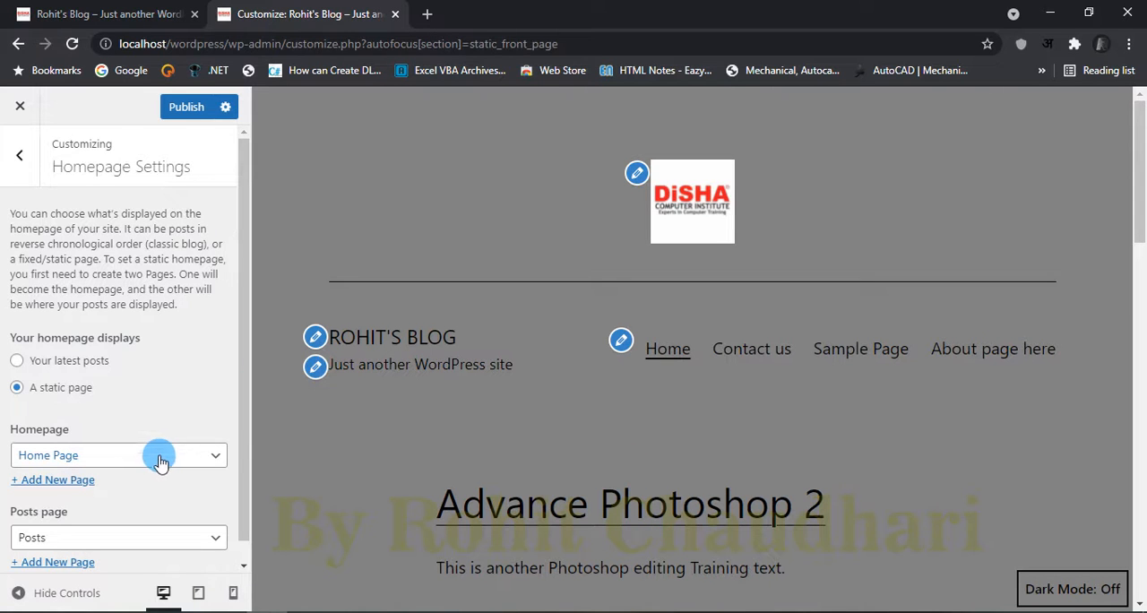
click(186, 107)
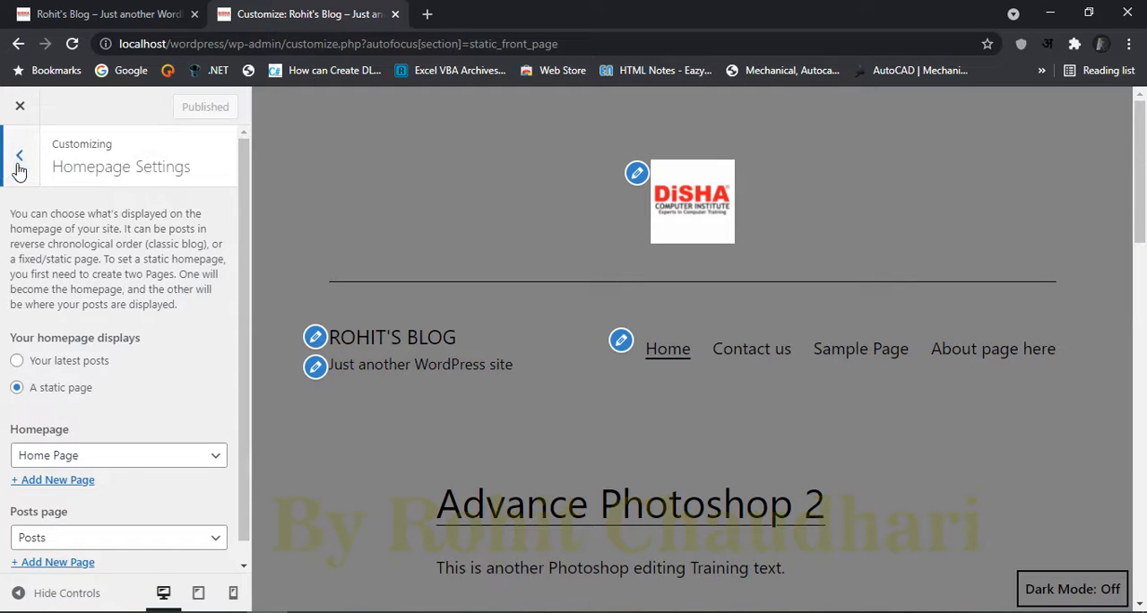
Step: Open the ABC menu and examine its items, location settings, and the Home custom link's URL and navigation label
click(18, 167)
click(45, 398)
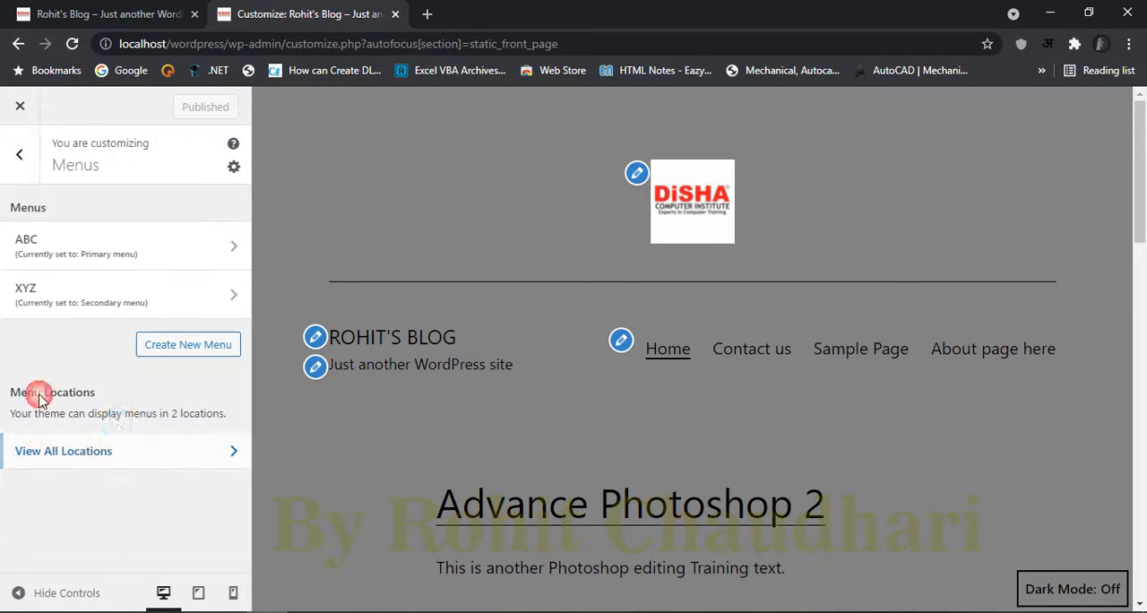
click(77, 245)
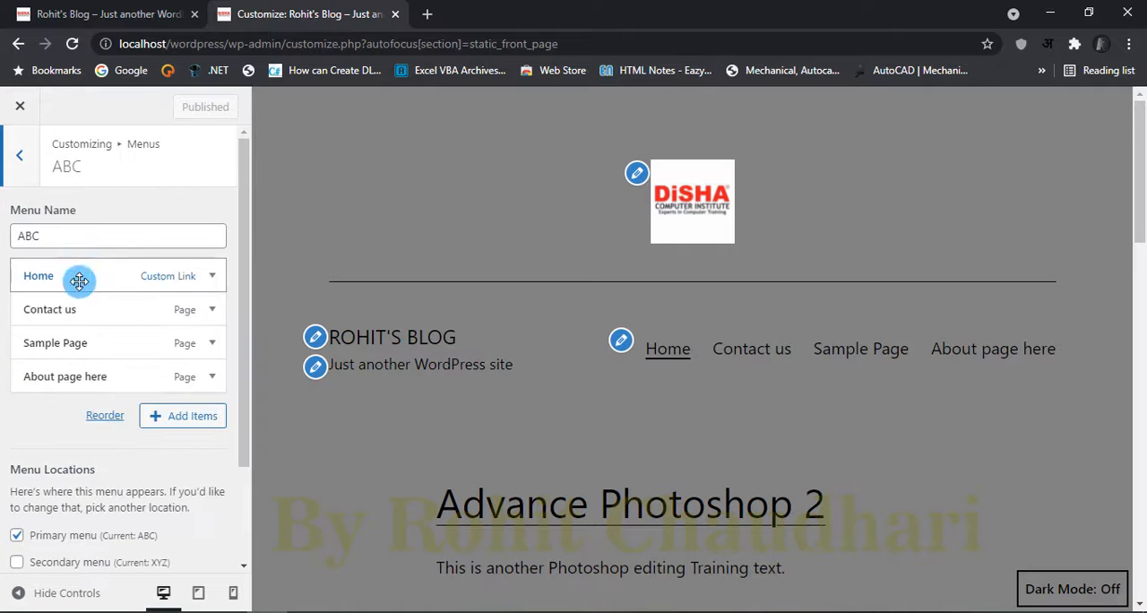
click(168, 276)
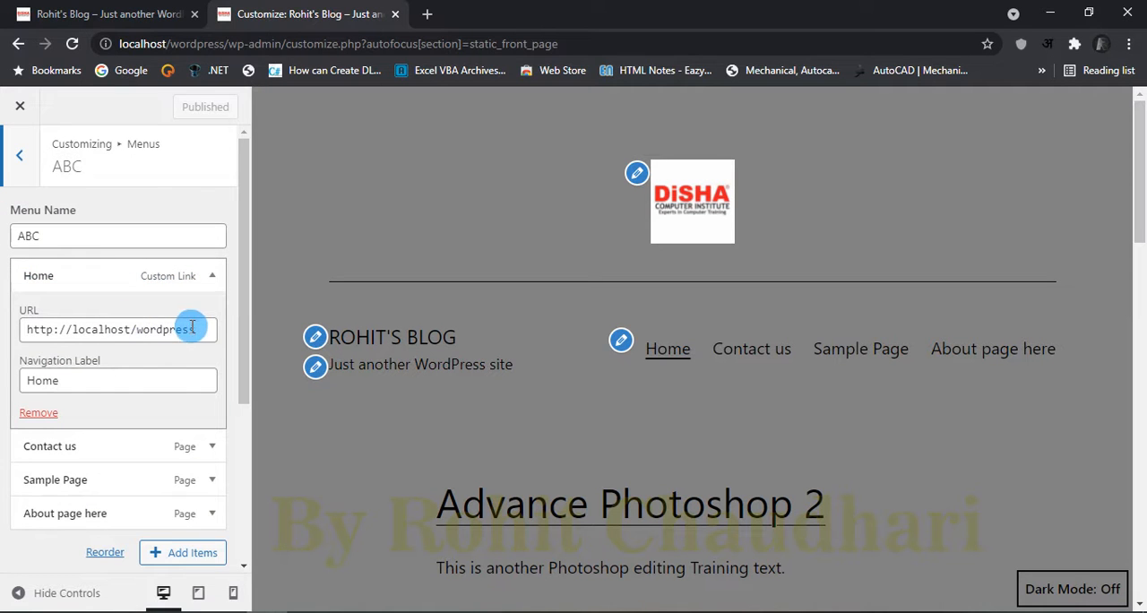
click(61, 381)
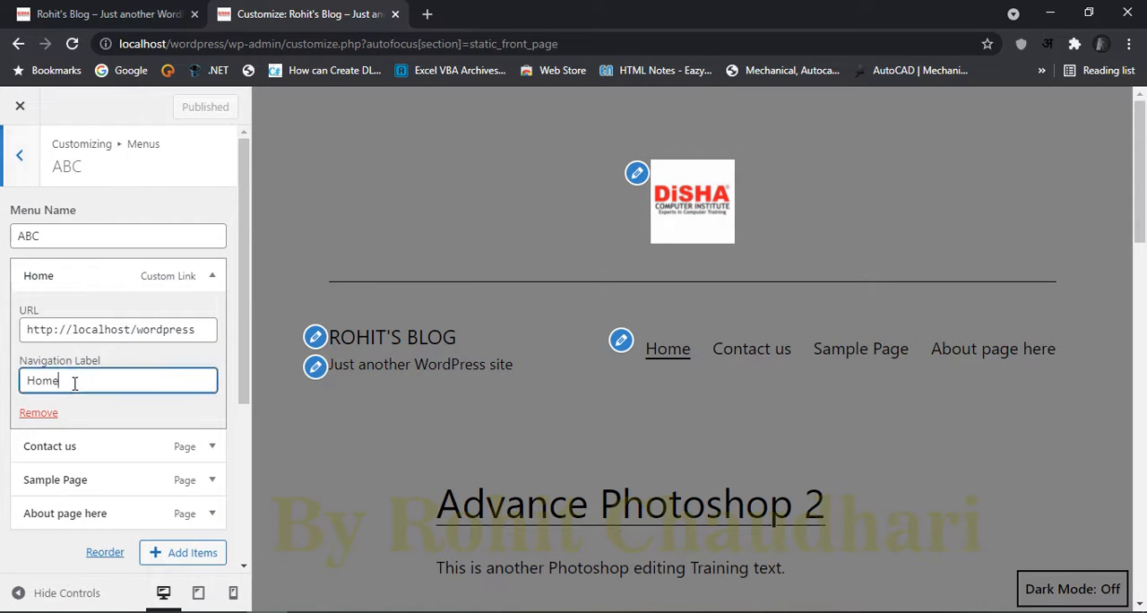
click(79, 381)
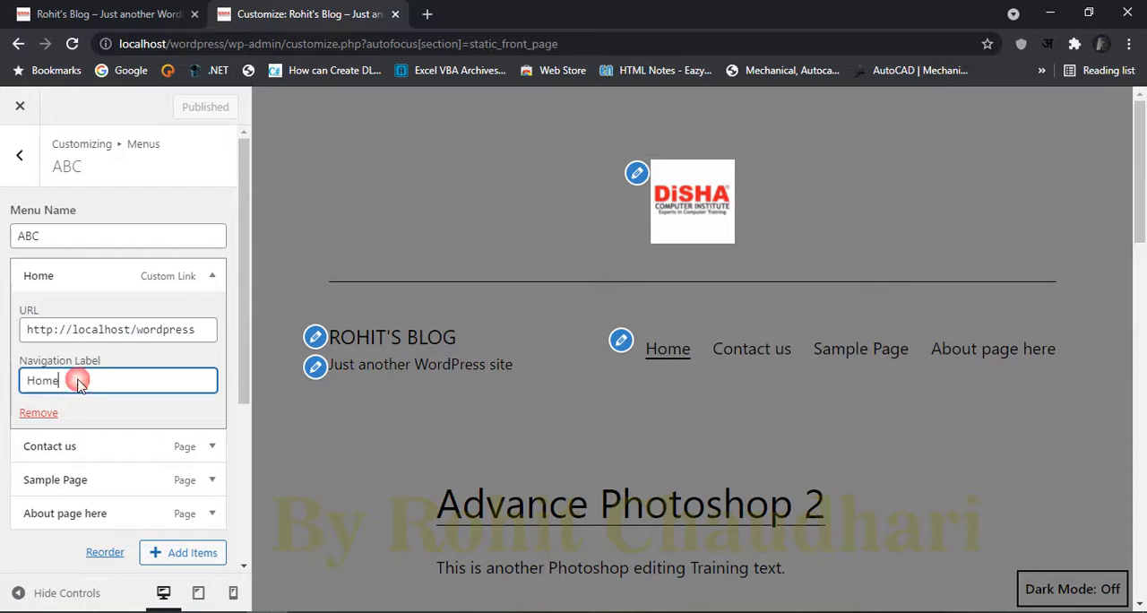
click(208, 275)
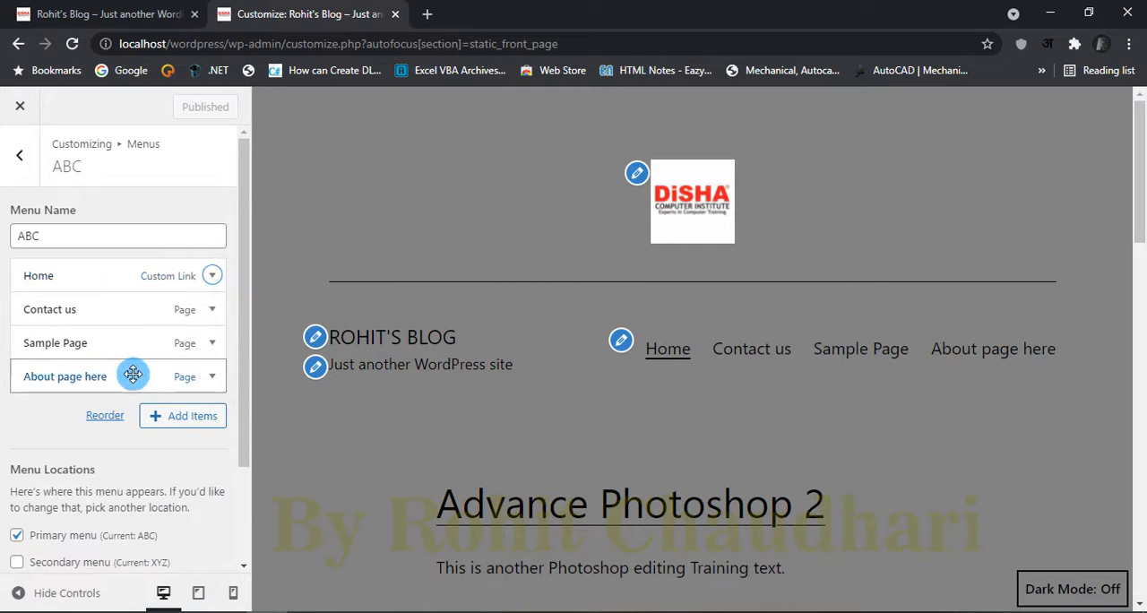
scroll(121, 448, down, 3)
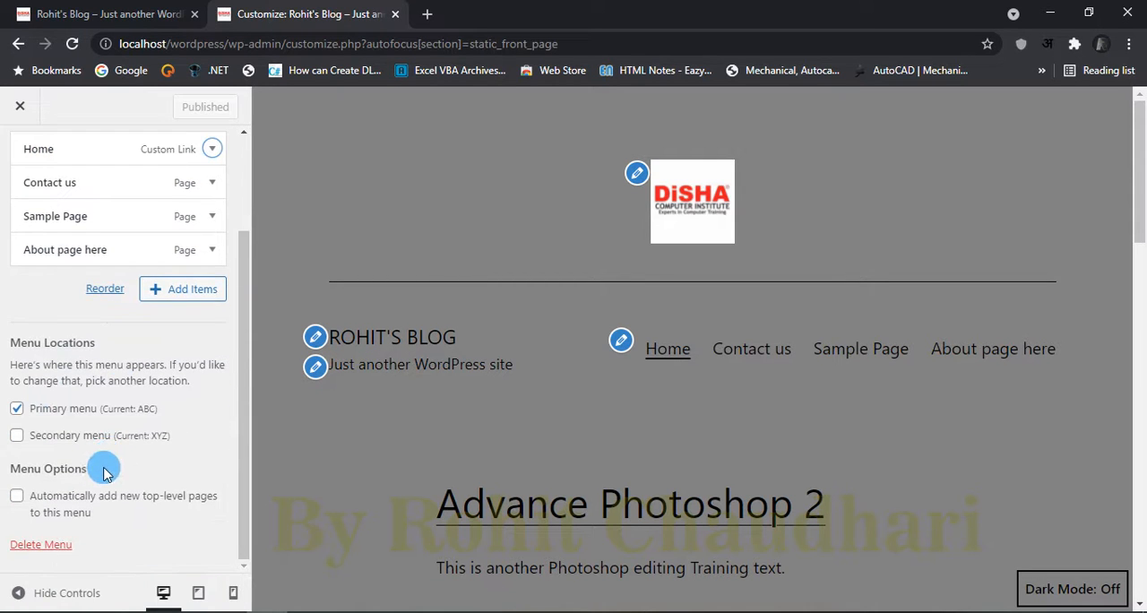
scroll(98, 473, up, 3)
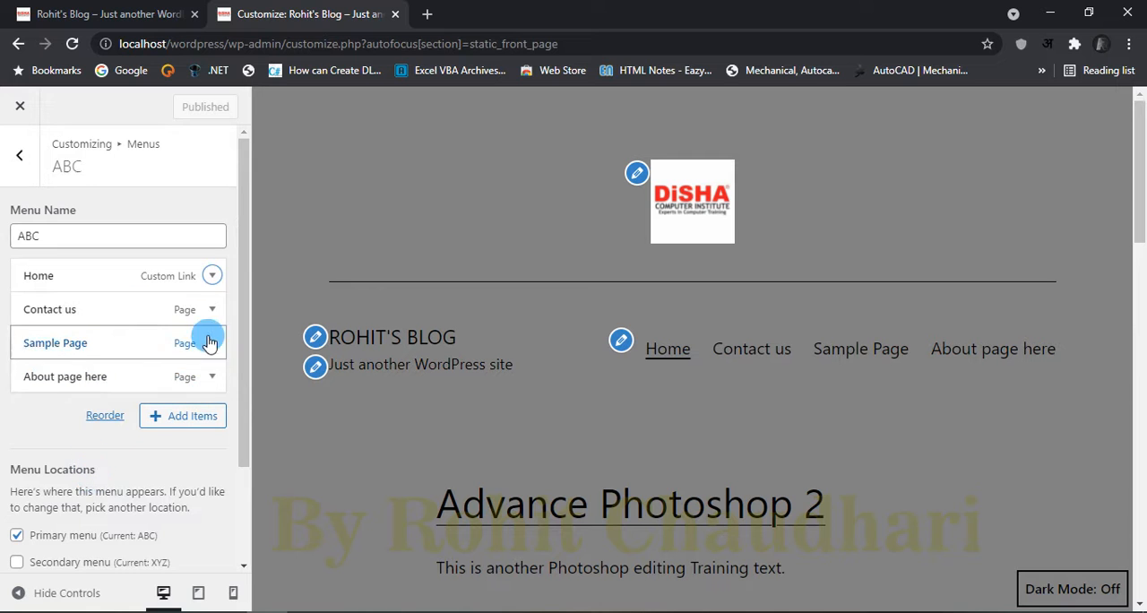
click(212, 278)
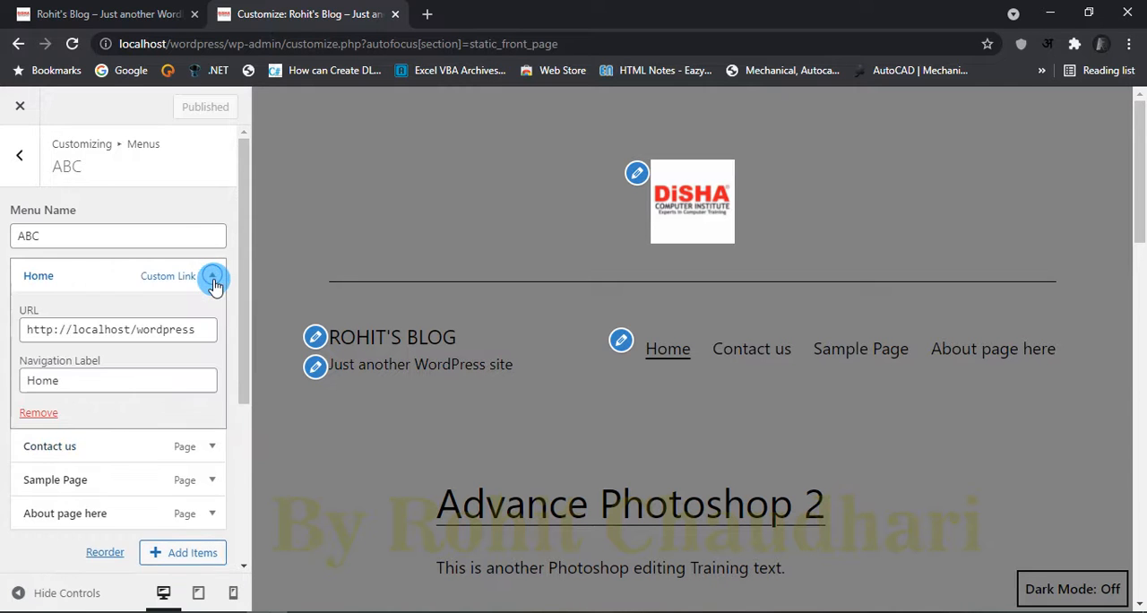
click(213, 280)
click(127, 417)
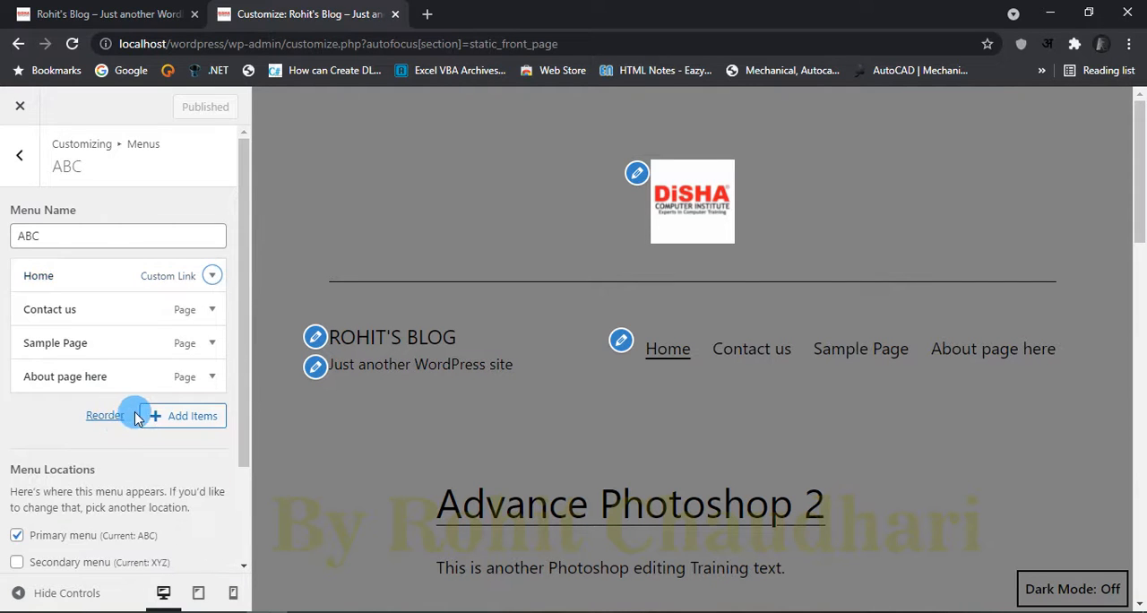
Step: Remove the Home custom link from the ABC menu and publish the change
click(38, 277)
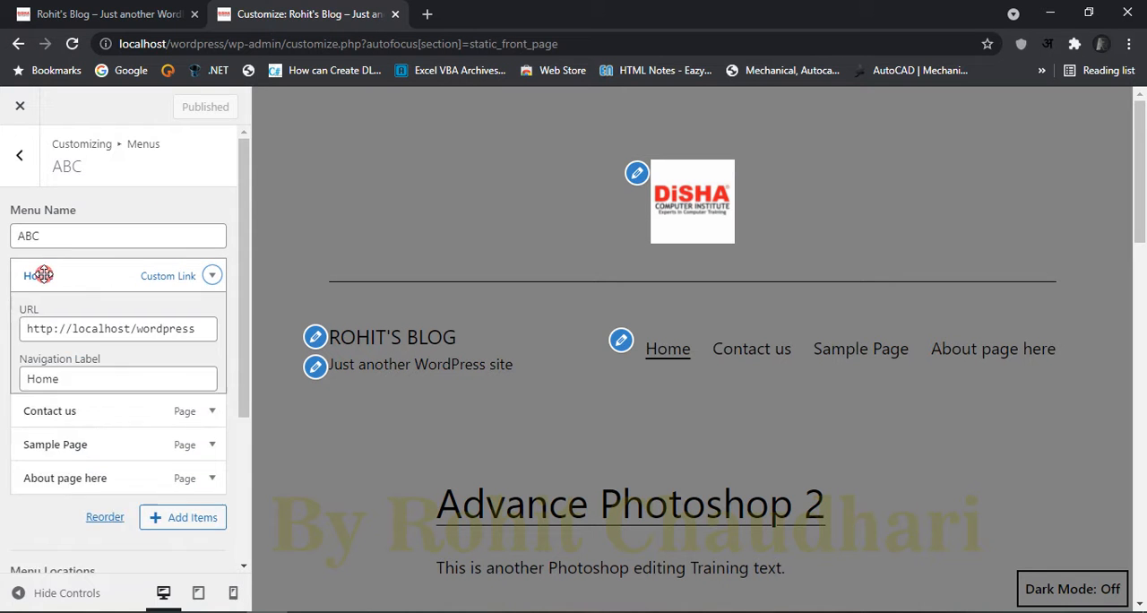
click(166, 275)
click(183, 282)
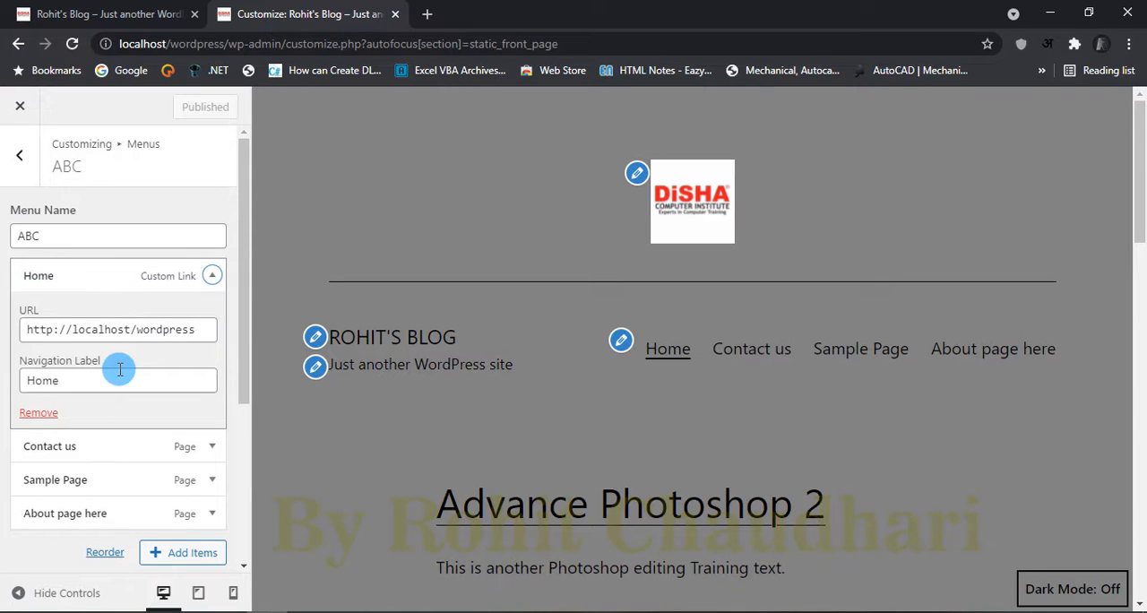
click(38, 411)
click(179, 108)
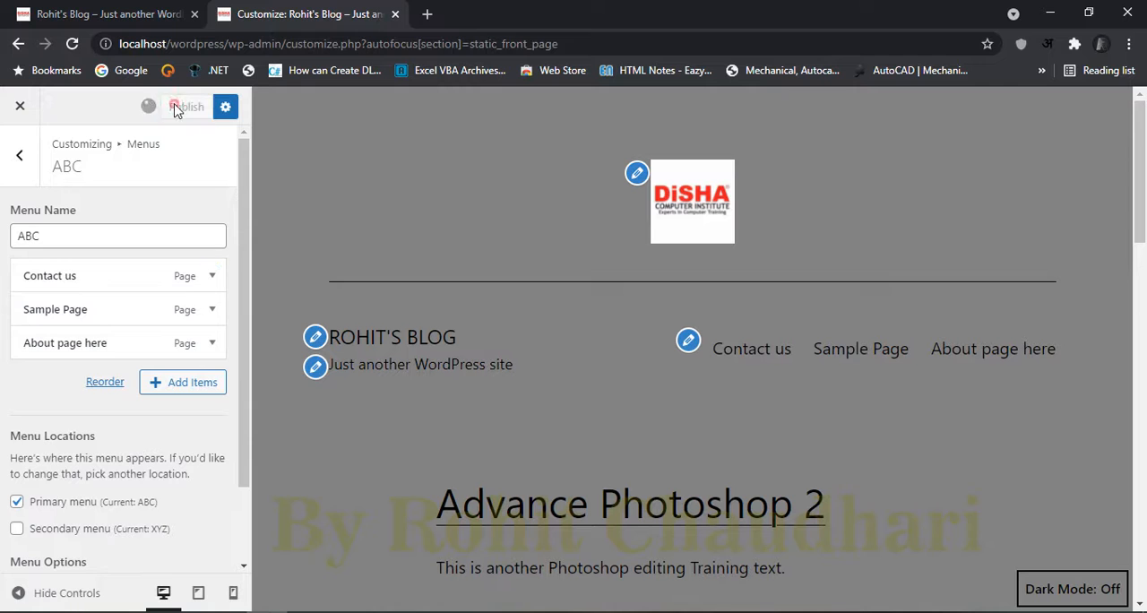
Step: Add the Home Page marked as the front page to the ABC menu and publish the change
click(154, 383)
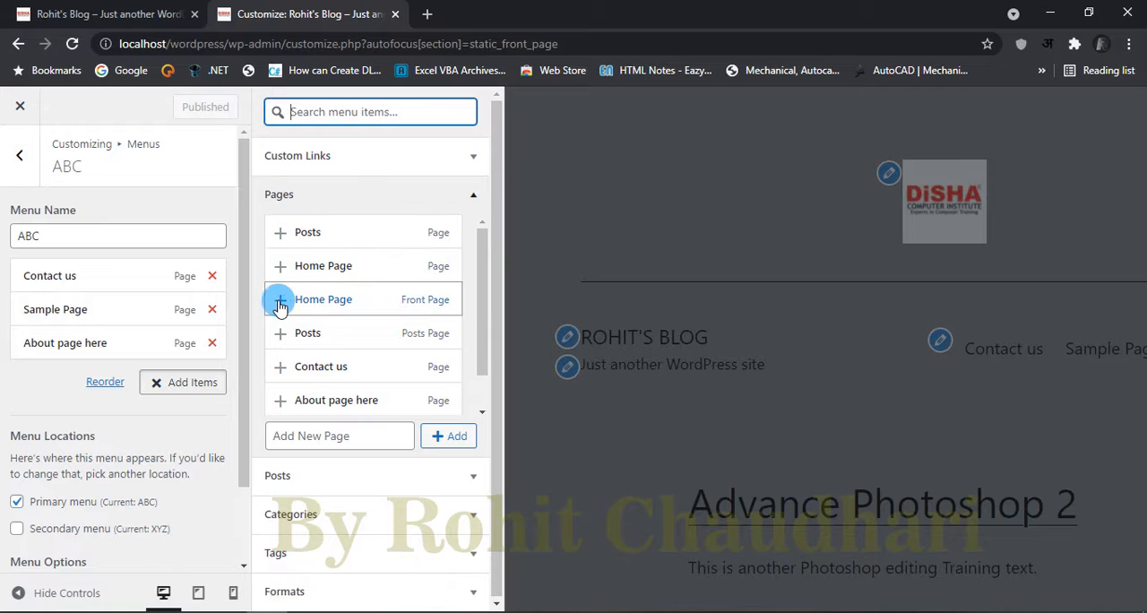
click(280, 305)
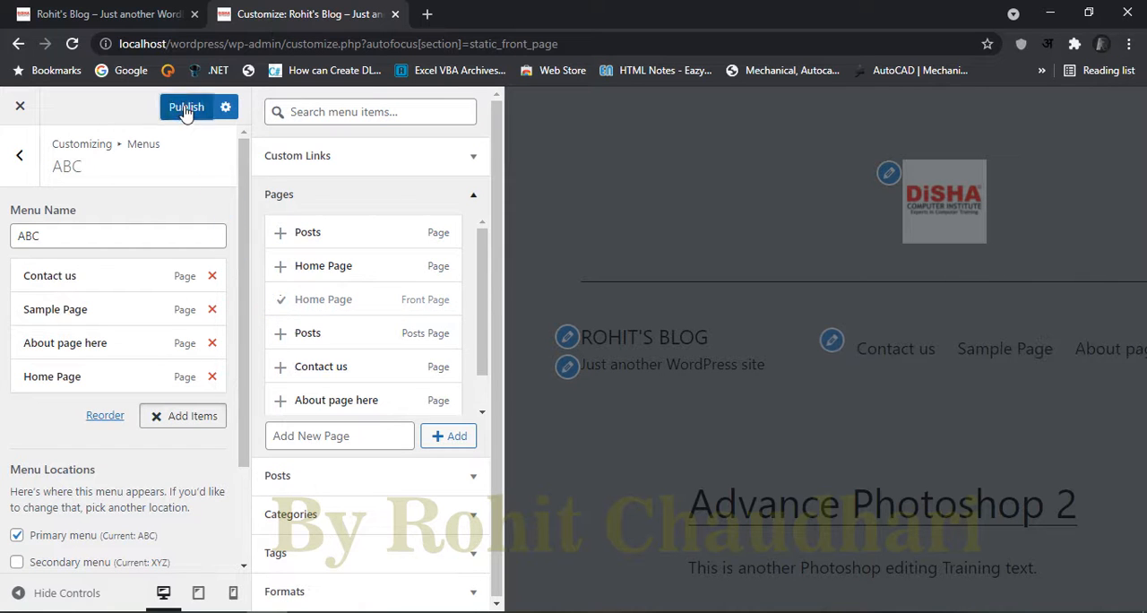
click(184, 107)
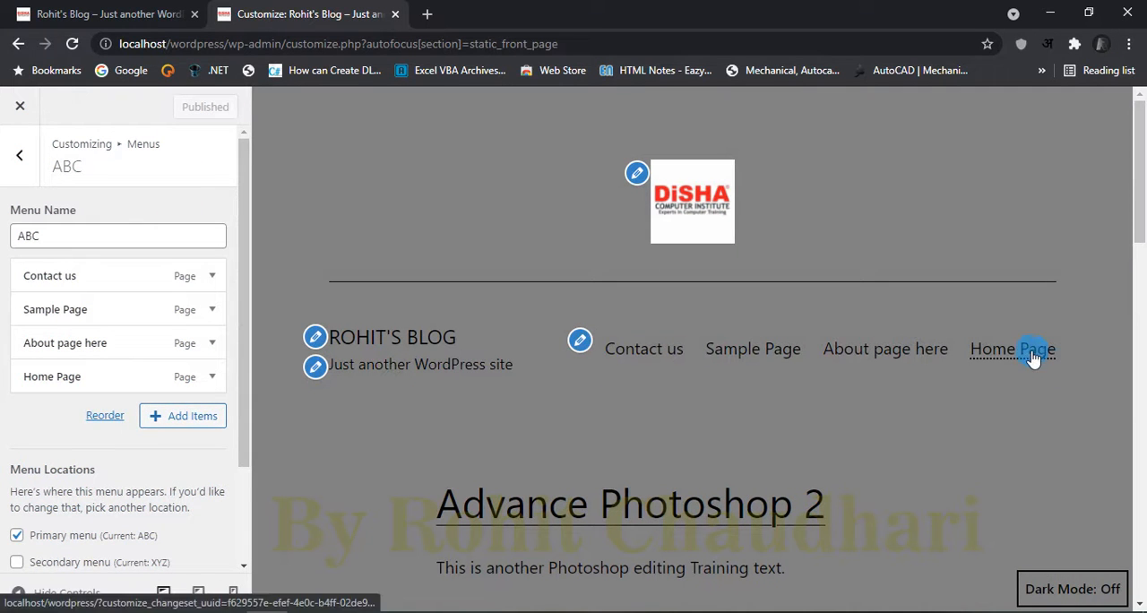
Step: Reorder the ABC menu so Home Page comes first, publish it, and check the Home Page link in the preview
click(105, 415)
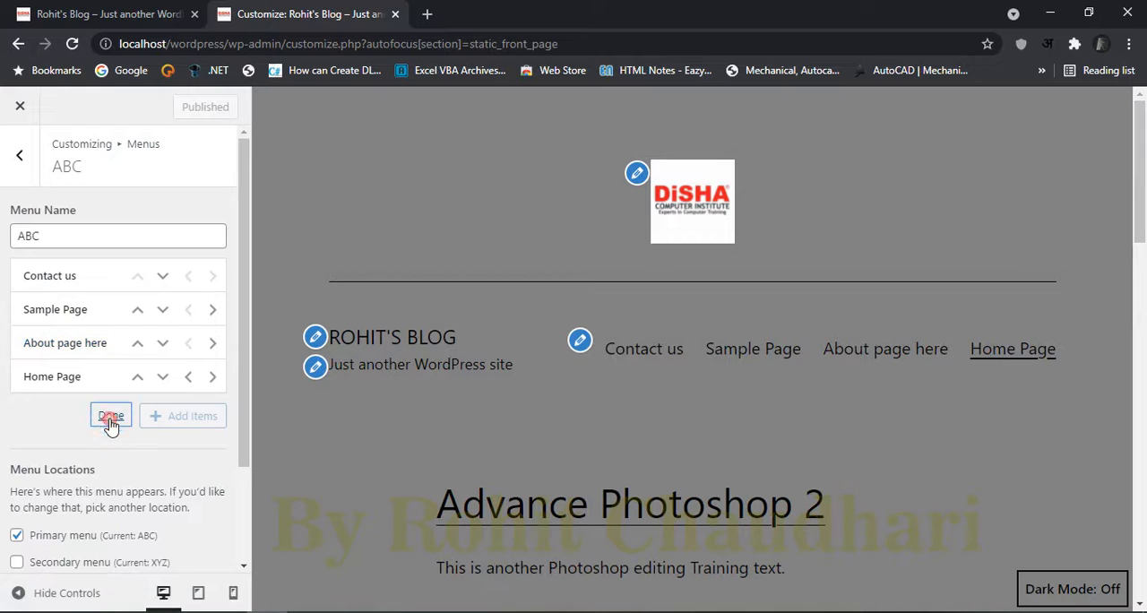
click(137, 376)
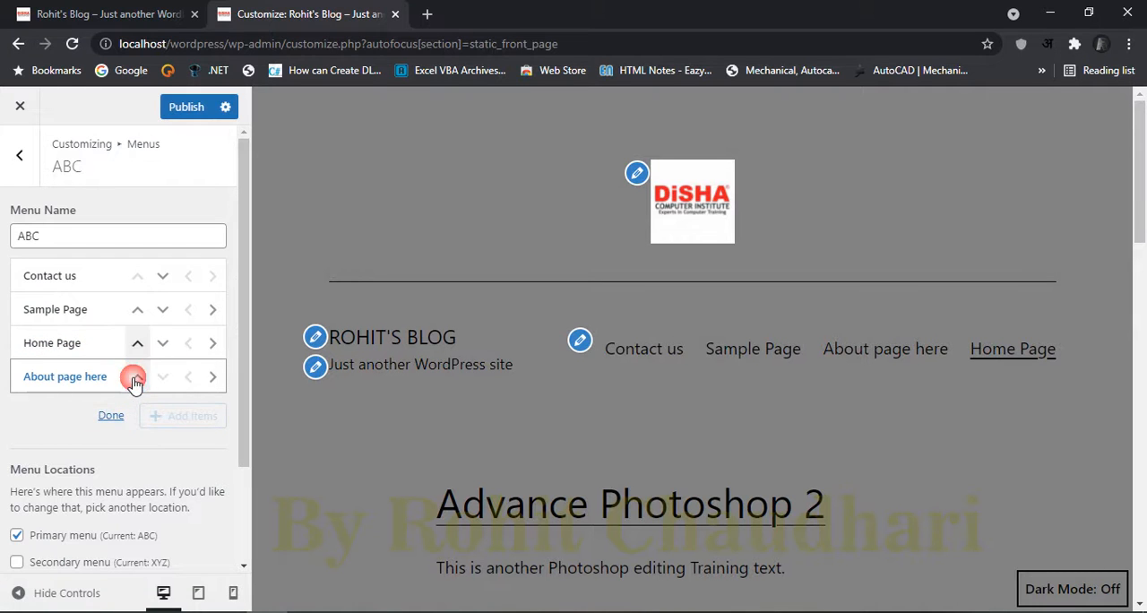
click(134, 354)
click(137, 315)
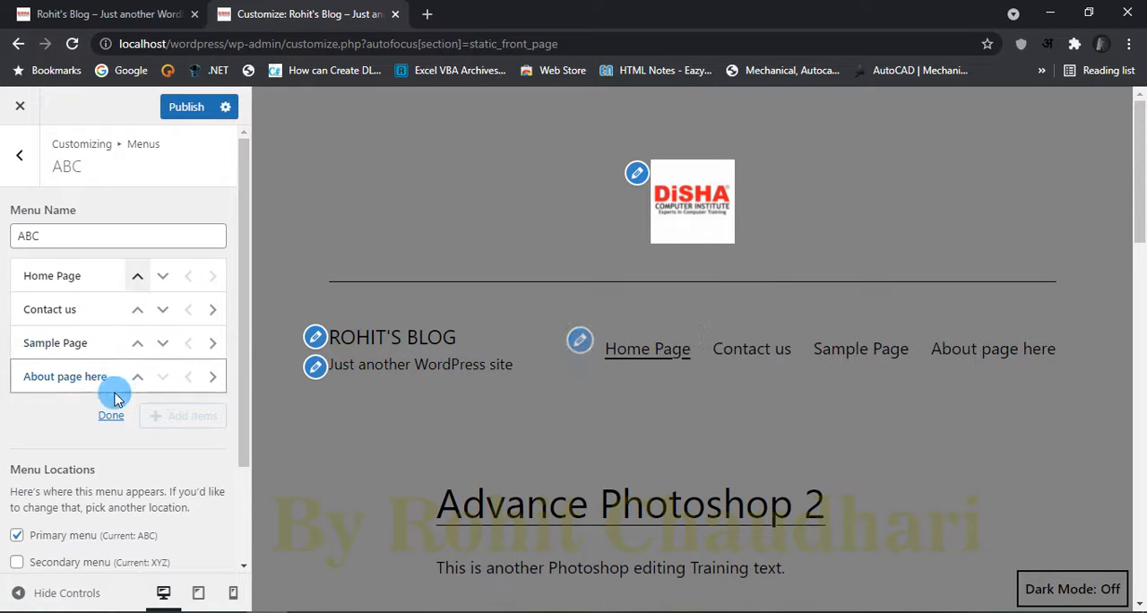
click(188, 108)
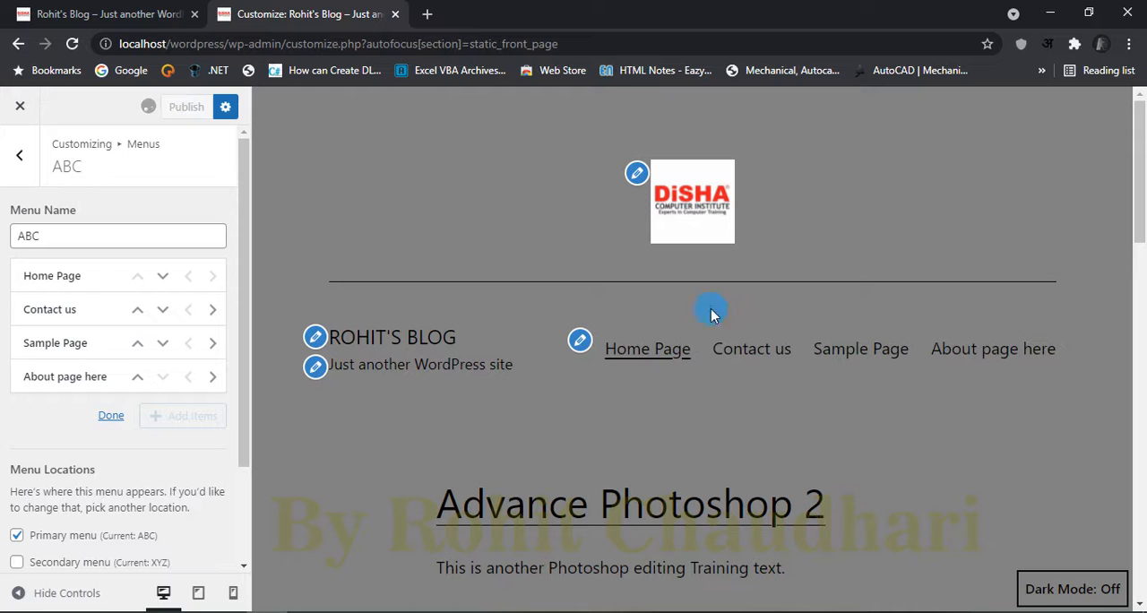
click(634, 363)
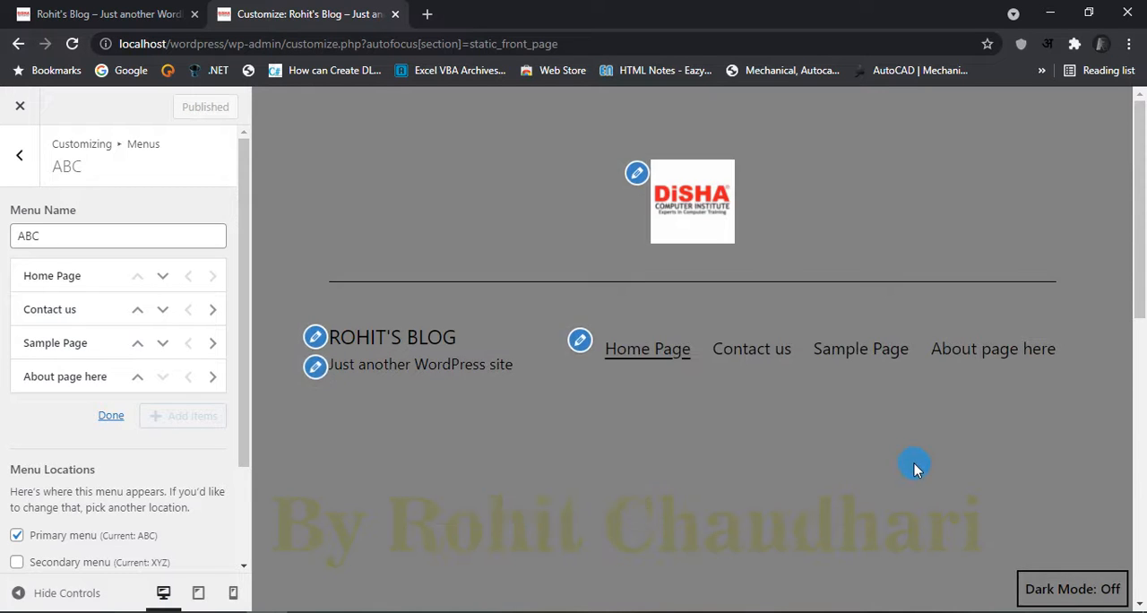
scroll(914, 466, down, 5)
scroll(914, 463, up, 5)
click(111, 414)
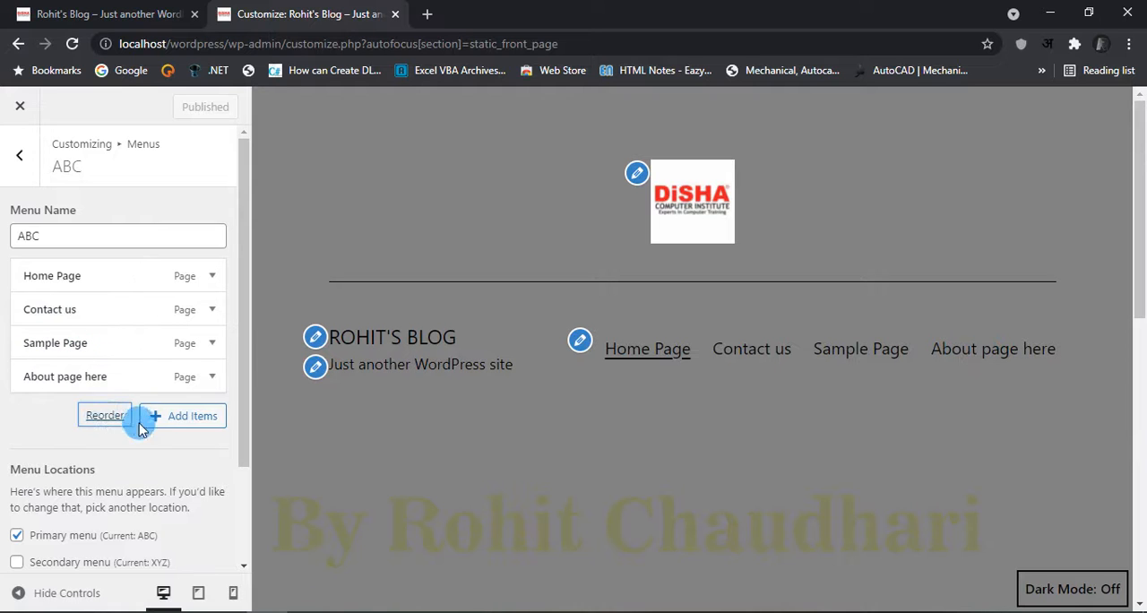
Step: Add the Posts page marked as the posts page to the ABC menu and publish the change
click(164, 424)
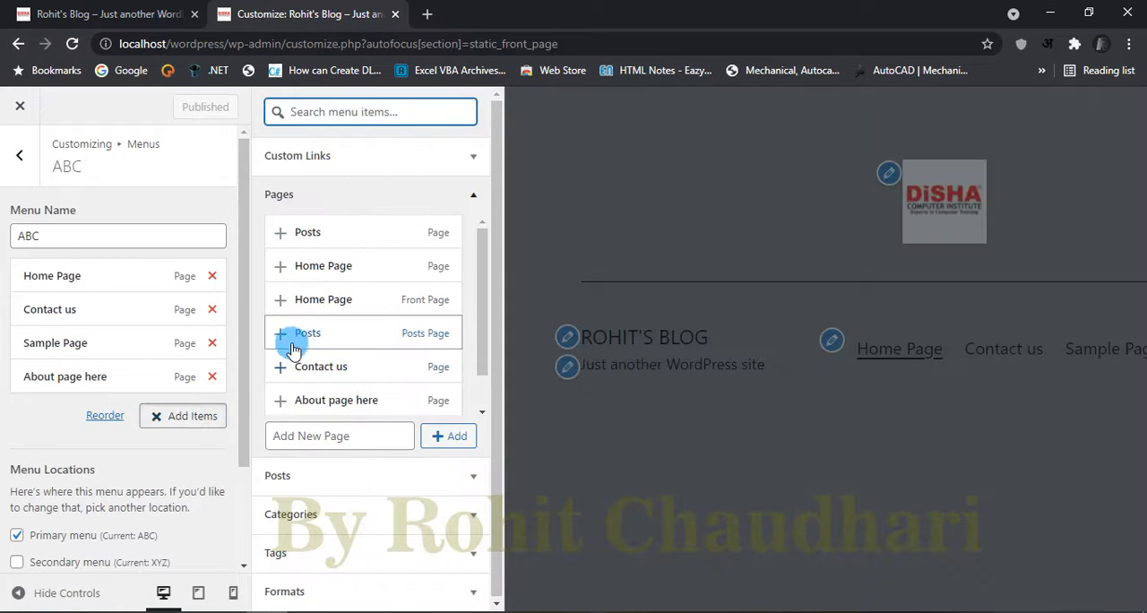
click(282, 336)
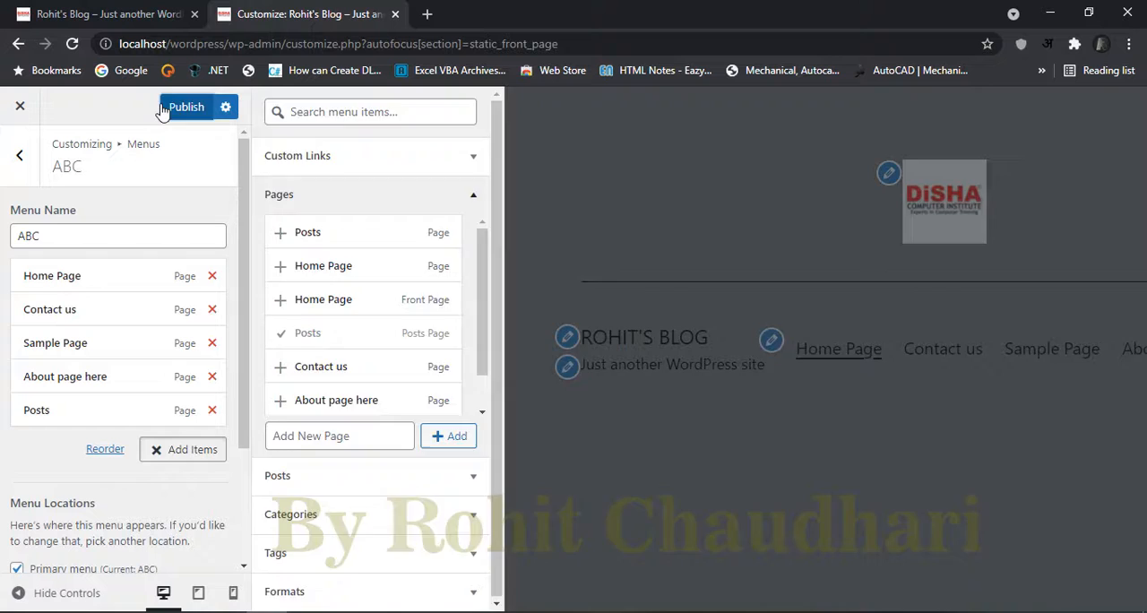
click(175, 111)
Step: Follow the Posts menu link in the preview and look through the blog posts on that page
click(1050, 357)
scroll(750, 473, down, 10)
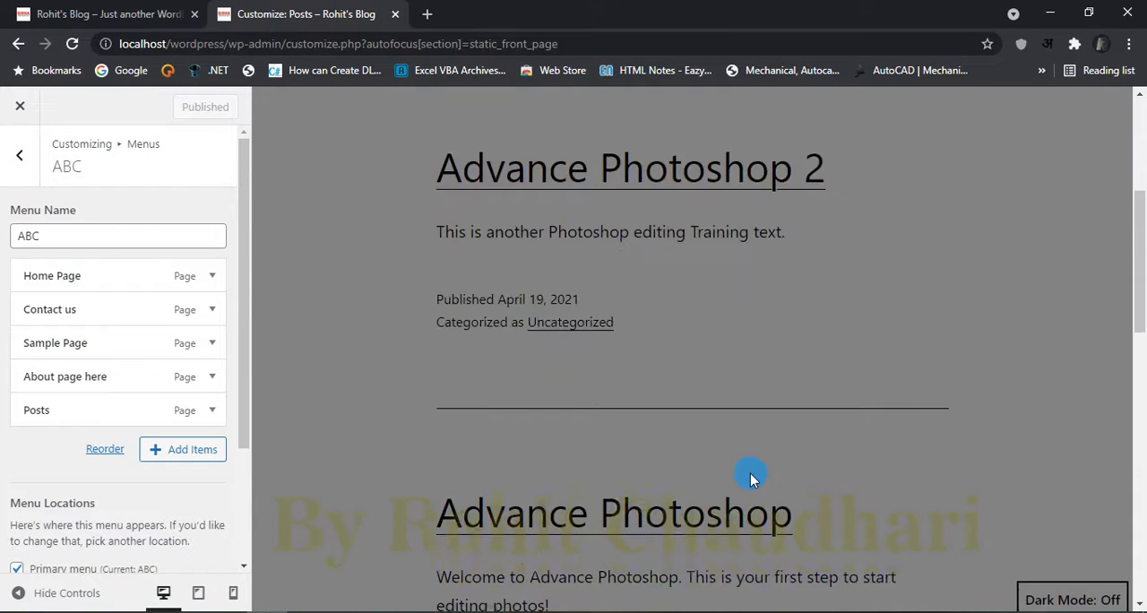
scroll(793, 460, up, 5)
scroll(793, 460, up, 4)
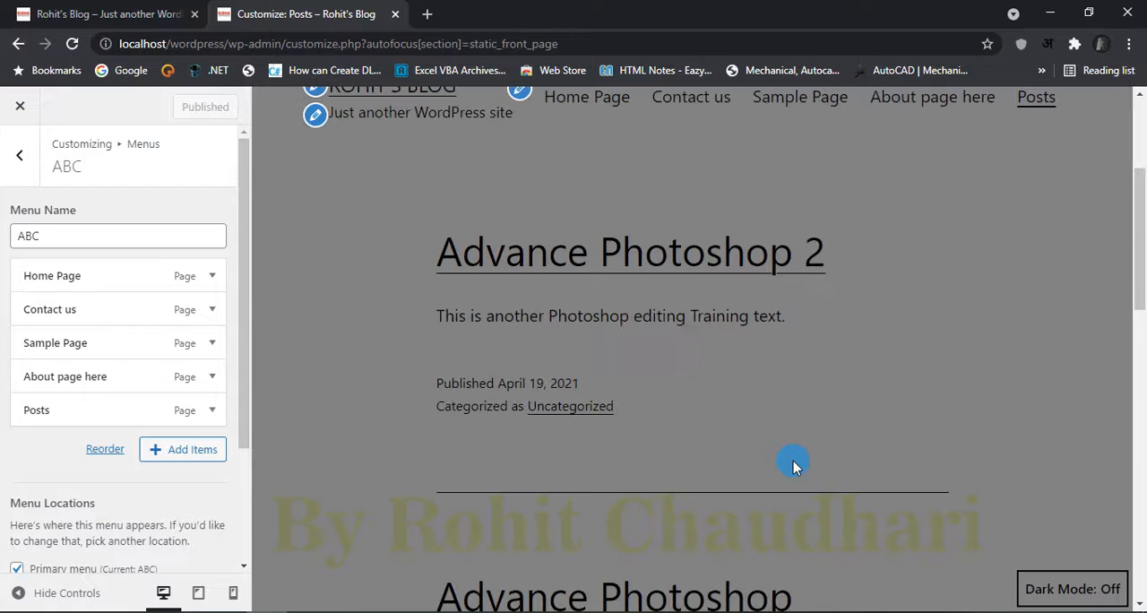
scroll(793, 465, up, 3)
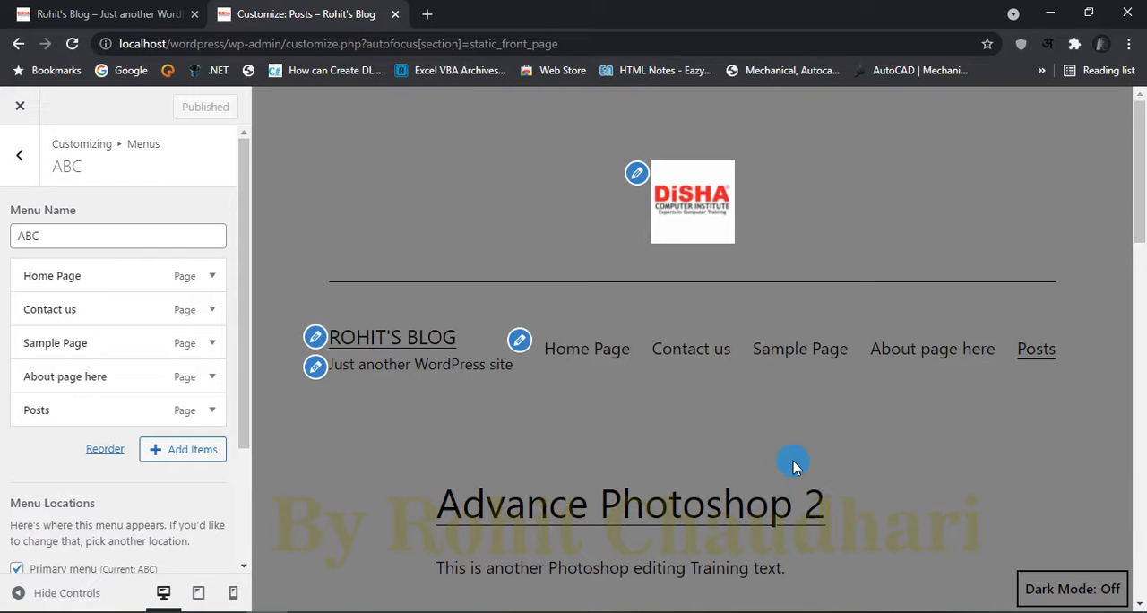
Step: Leave the customizer for the dashboard and view the site's front page with the updated menu
click(11, 107)
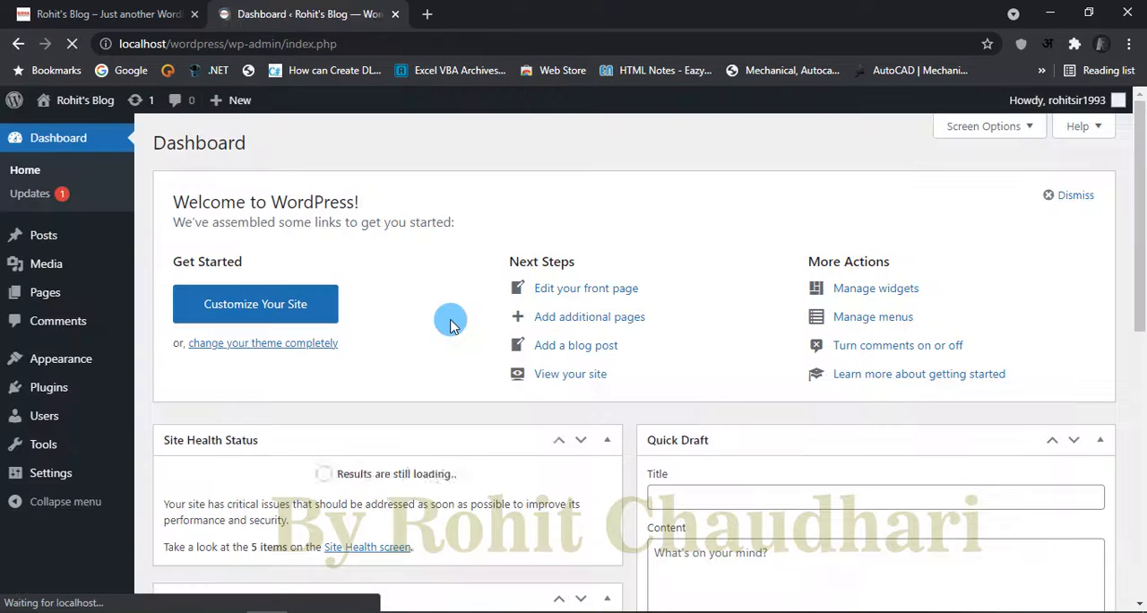
click(88, 18)
click(282, 7)
click(579, 383)
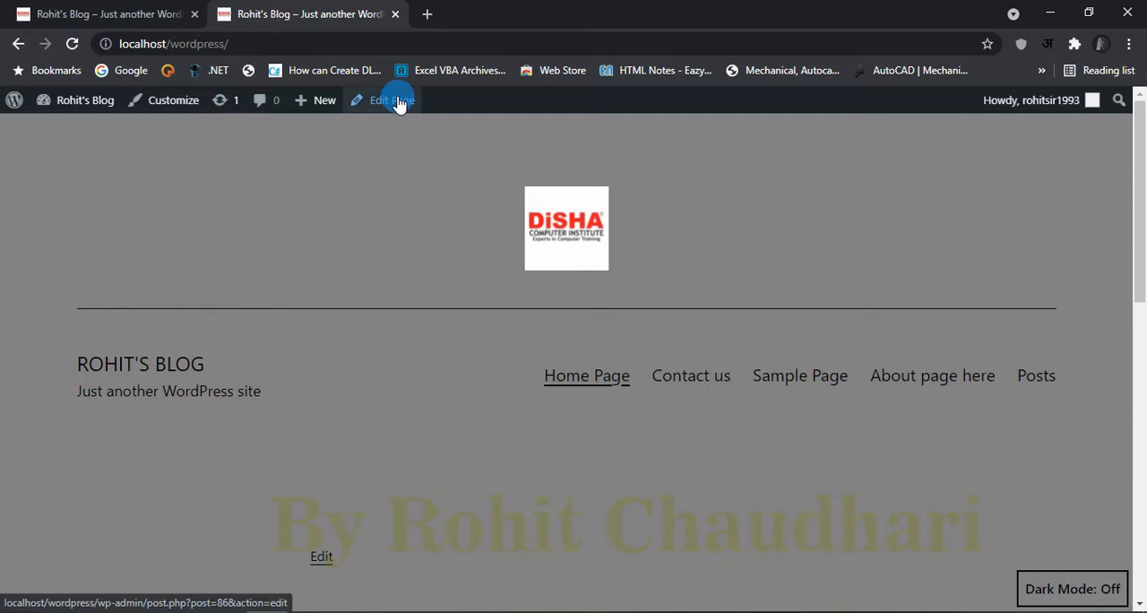
Step: Return to the dashboard, open widget management, and look through the available and inactive widgets
mouse_move(79, 106)
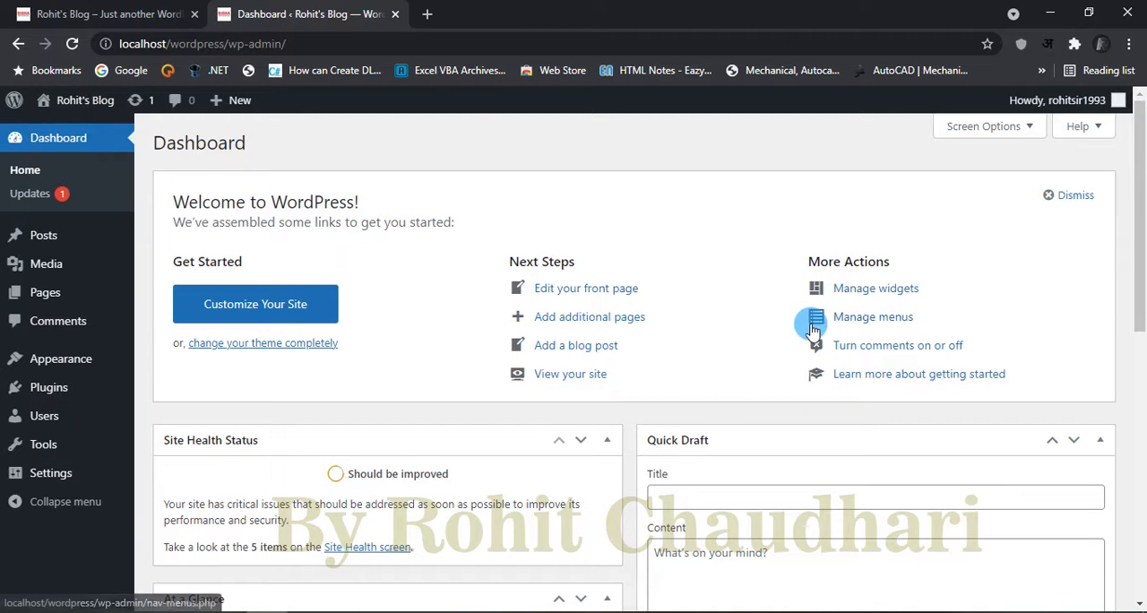
click(901, 297)
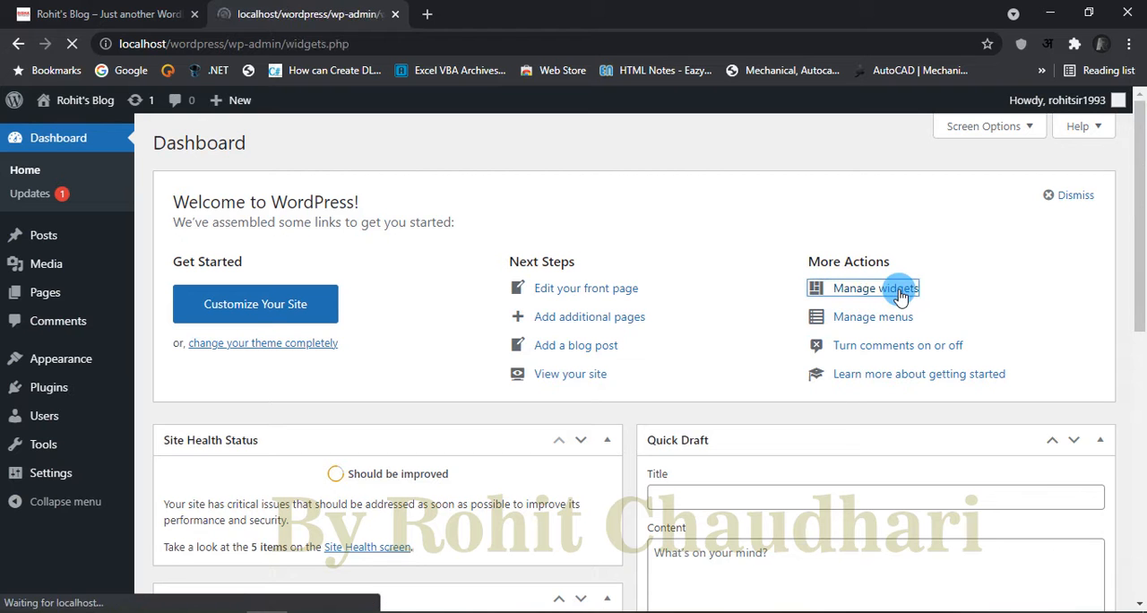
scroll(538, 376, down, 6)
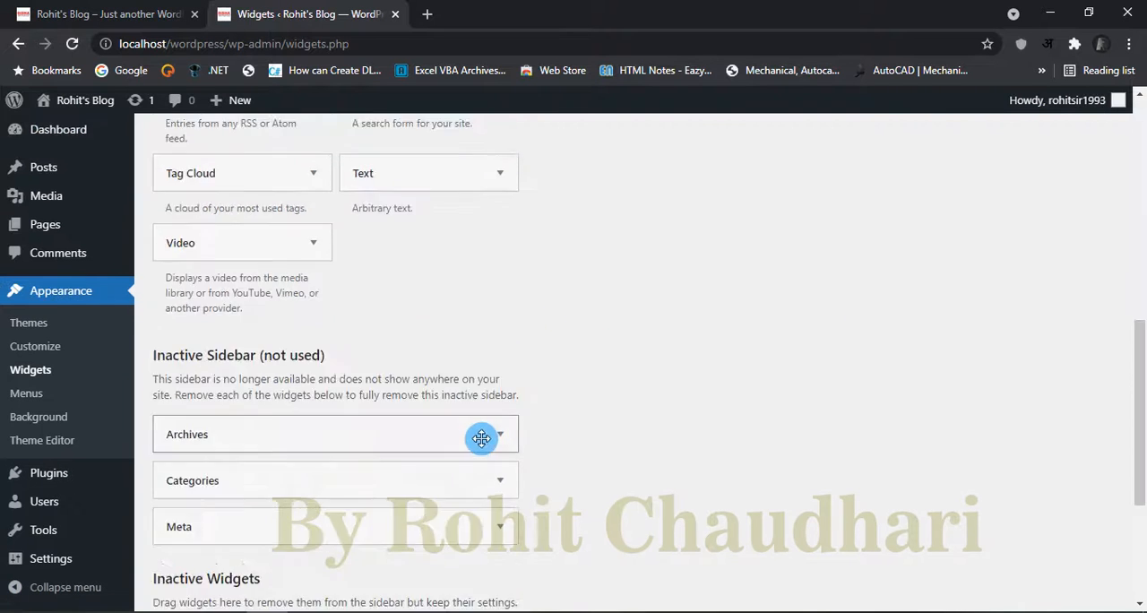
scroll(440, 450, up, 7)
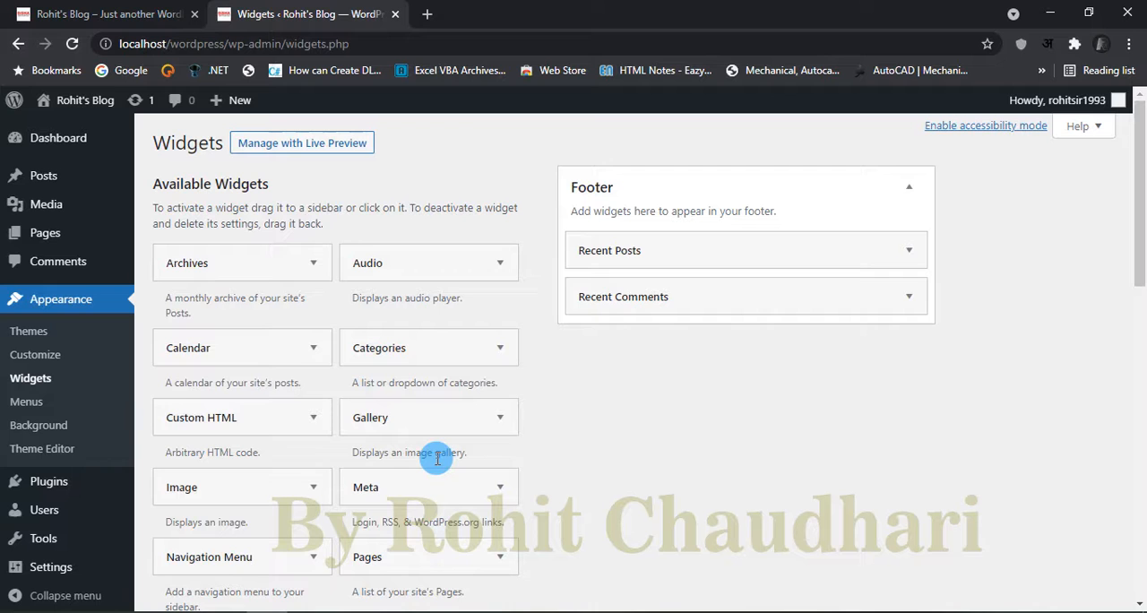
scroll(436, 457, down, 3)
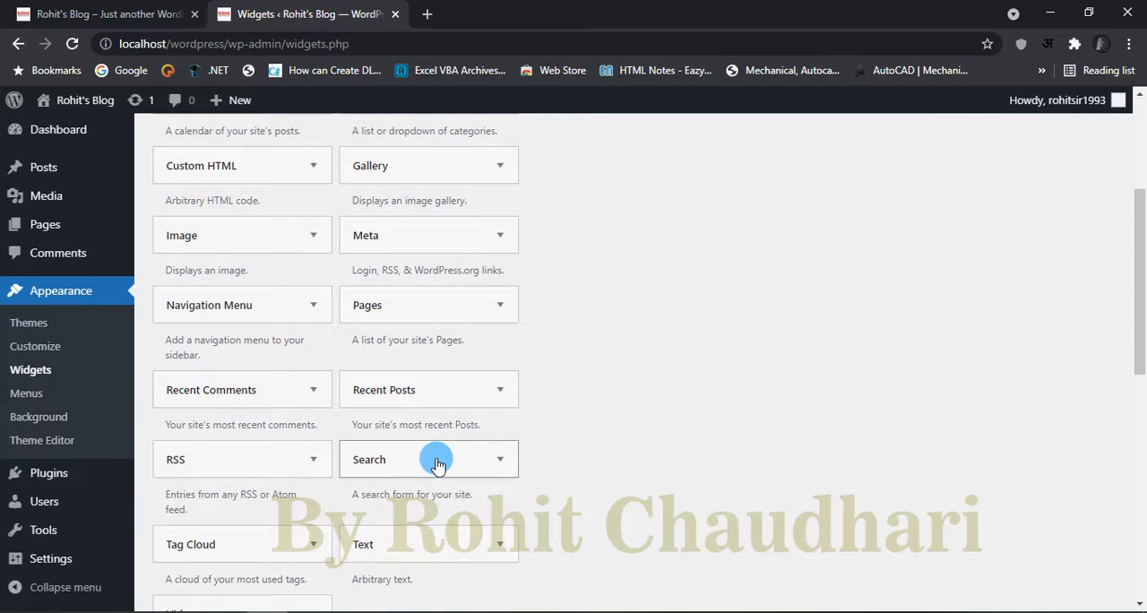
scroll(437, 463, down, 3)
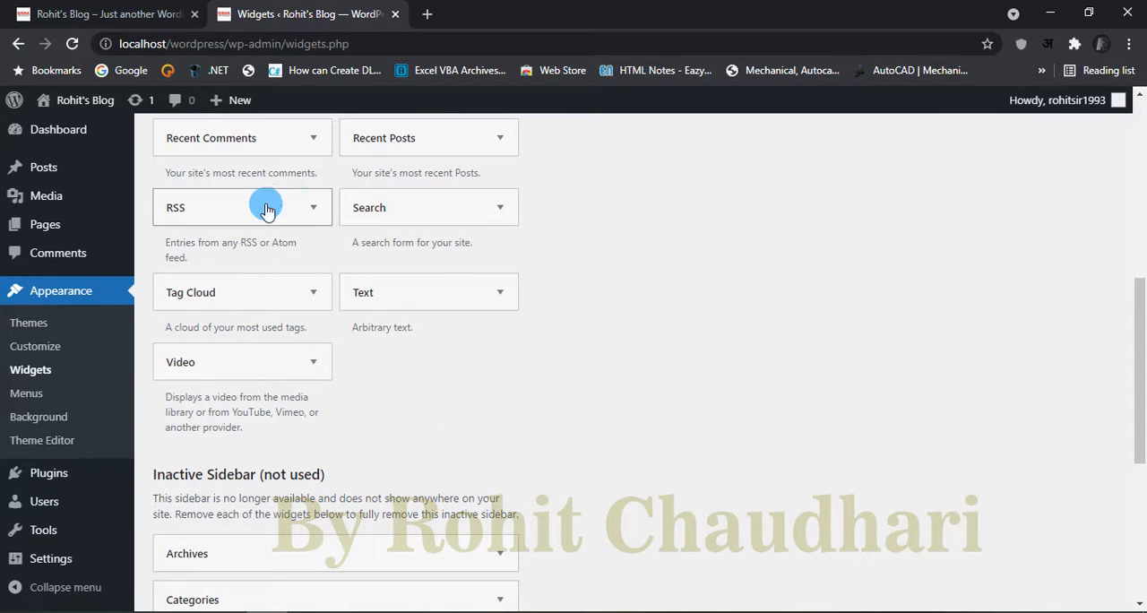
Step: Check where the Video widget can be added, leaving it unadded, and look over the rest of the Widgets page
click(315, 363)
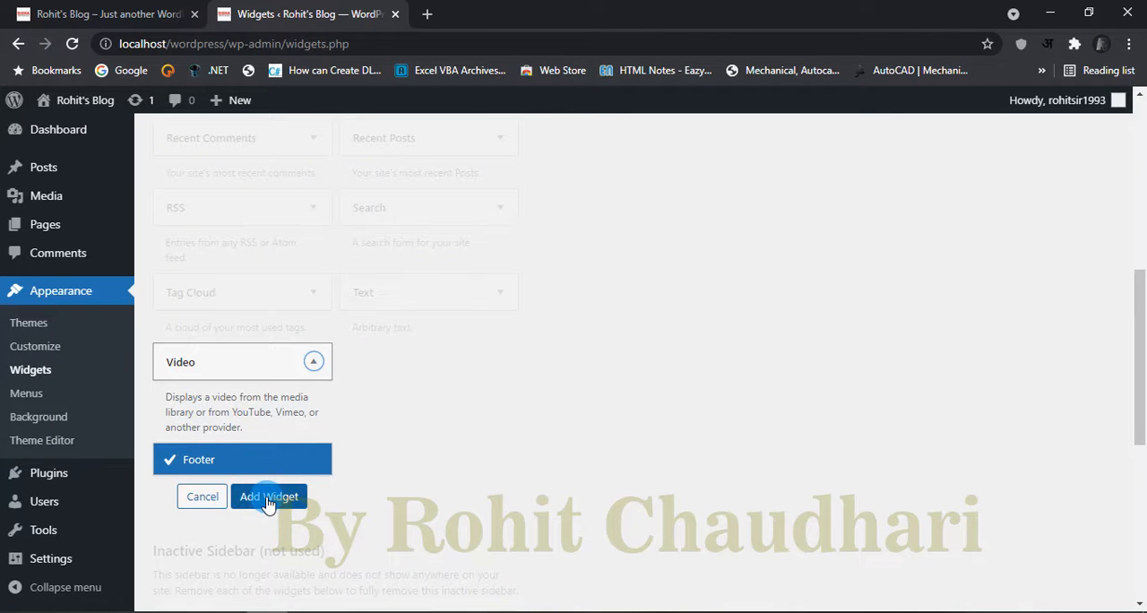
click(314, 363)
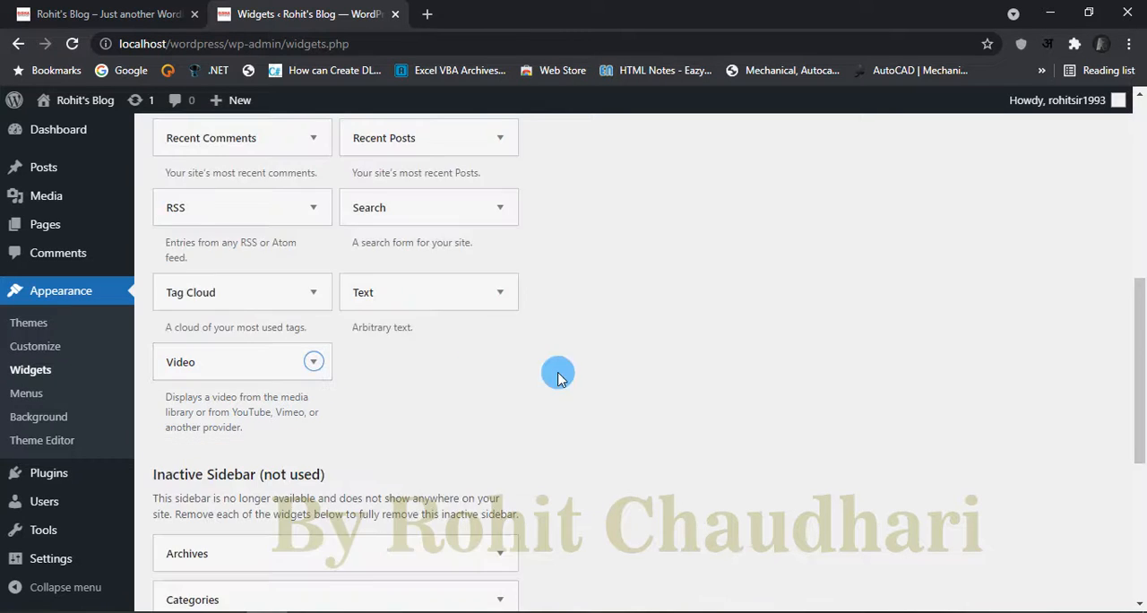
scroll(620, 387, down, 3)
scroll(620, 387, up, 15)
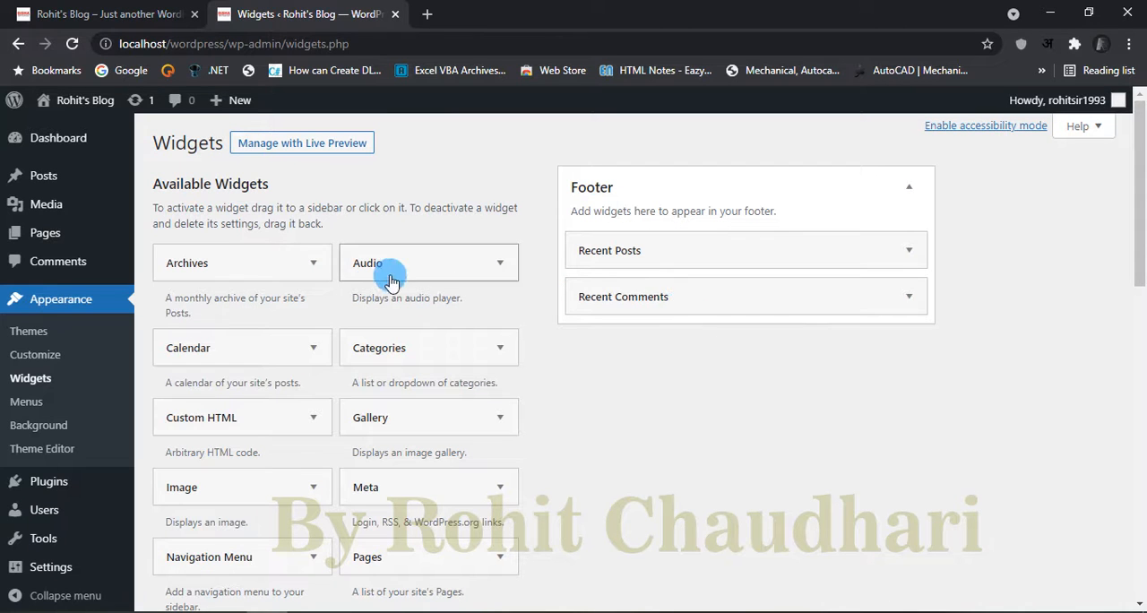
Step: Add the Calendar widget to the Footer area with an empty title and collapse its settings
click(313, 347)
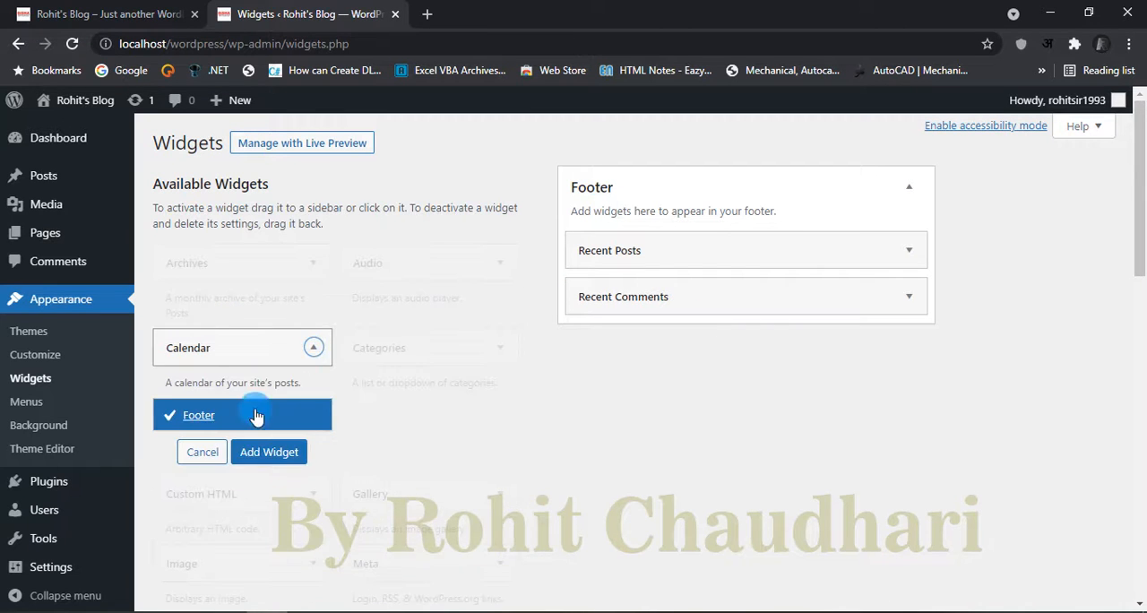
click(262, 459)
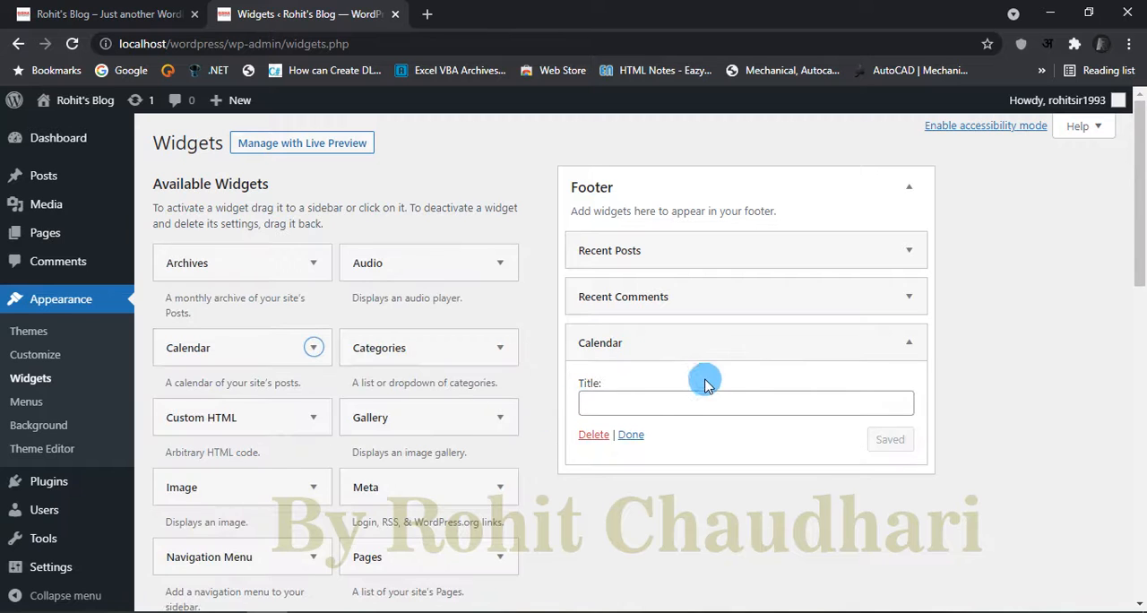
click(908, 342)
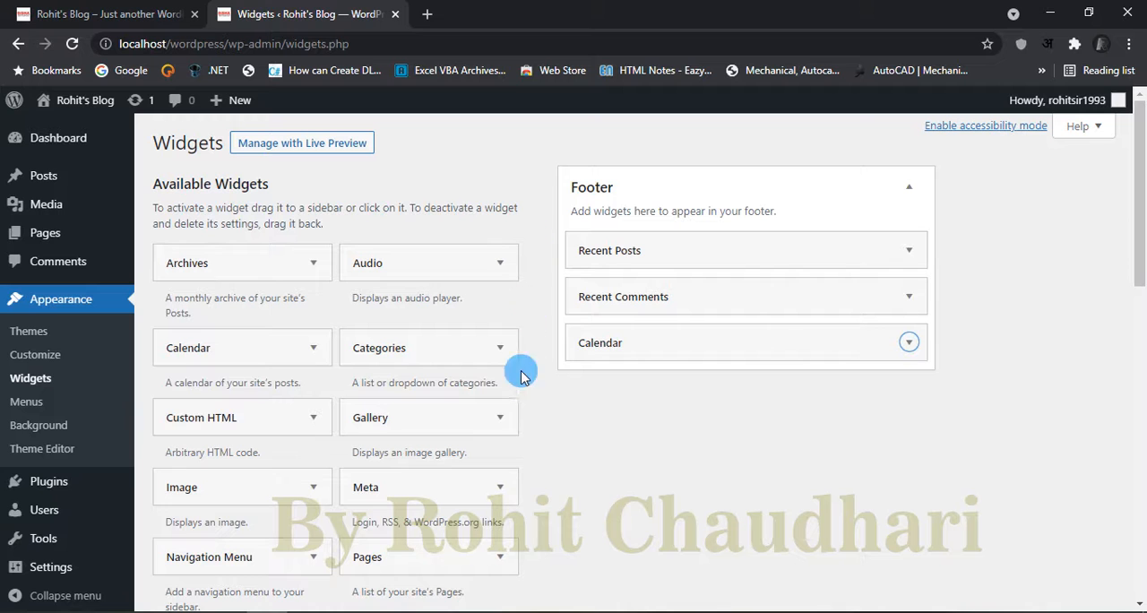
Step: Delete the Search widget titled "Trial Widget" from the inactive widgets
scroll(529, 506, down, 6)
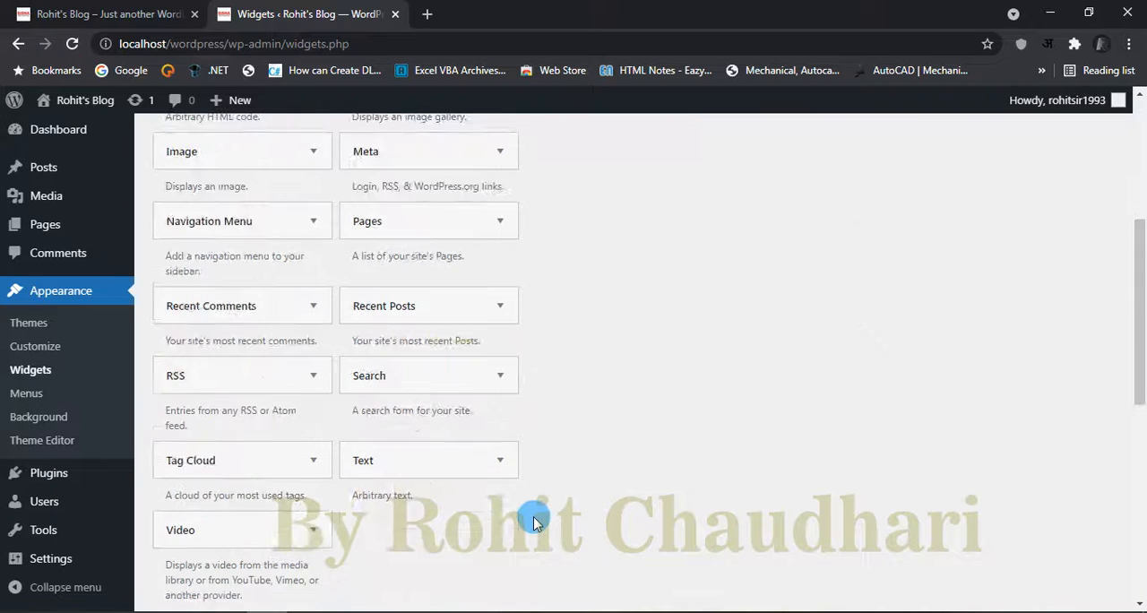
scroll(531, 519, down, 4)
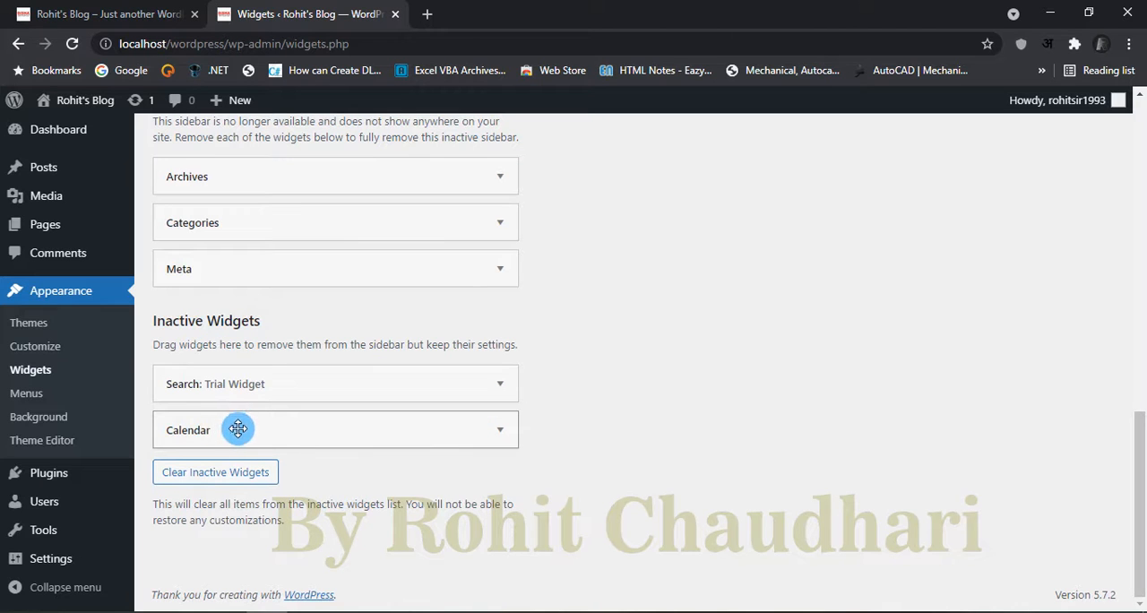
click(285, 387)
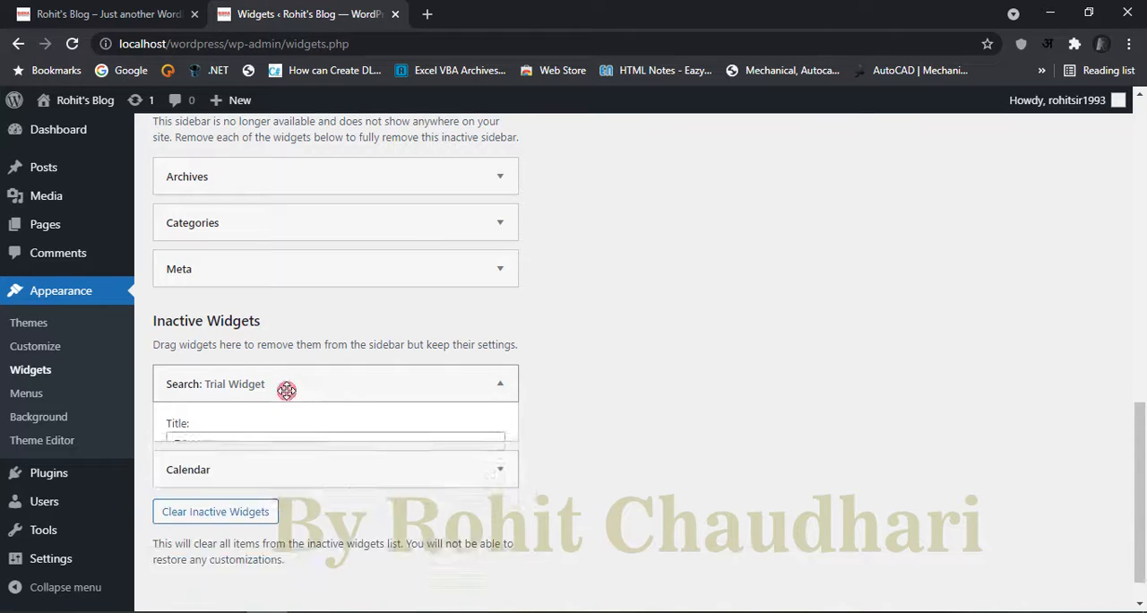
click(286, 389)
click(338, 427)
click(337, 427)
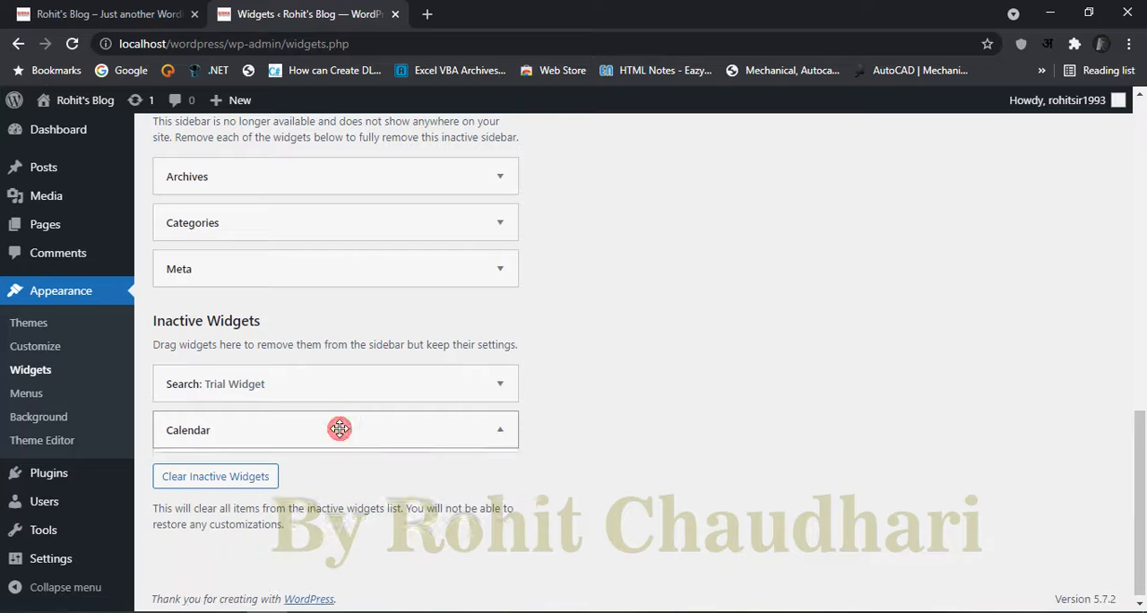
click(295, 400)
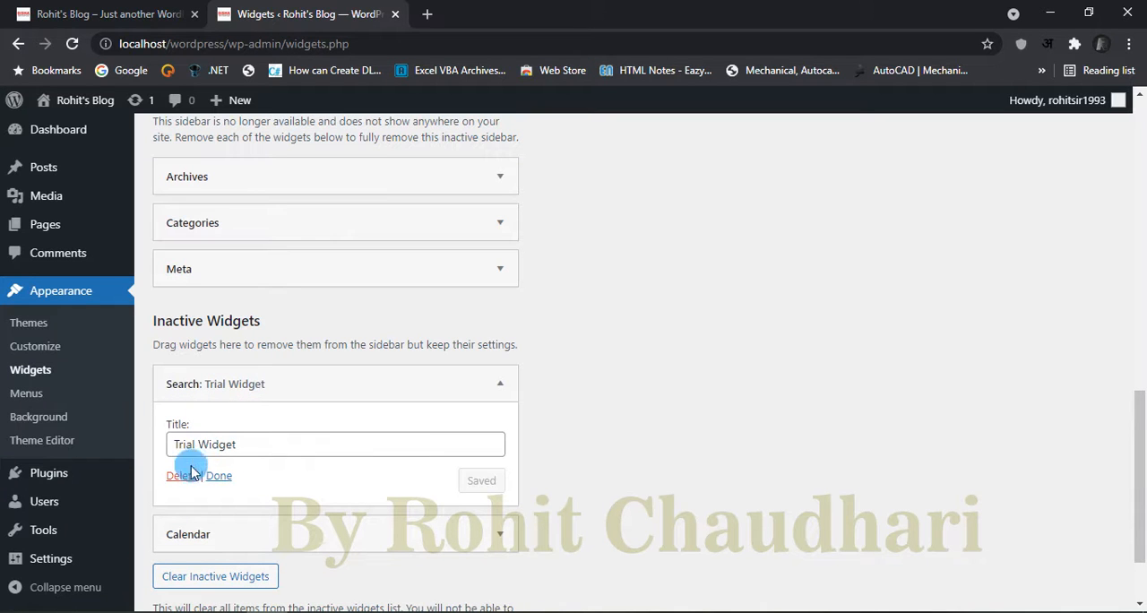
click(183, 476)
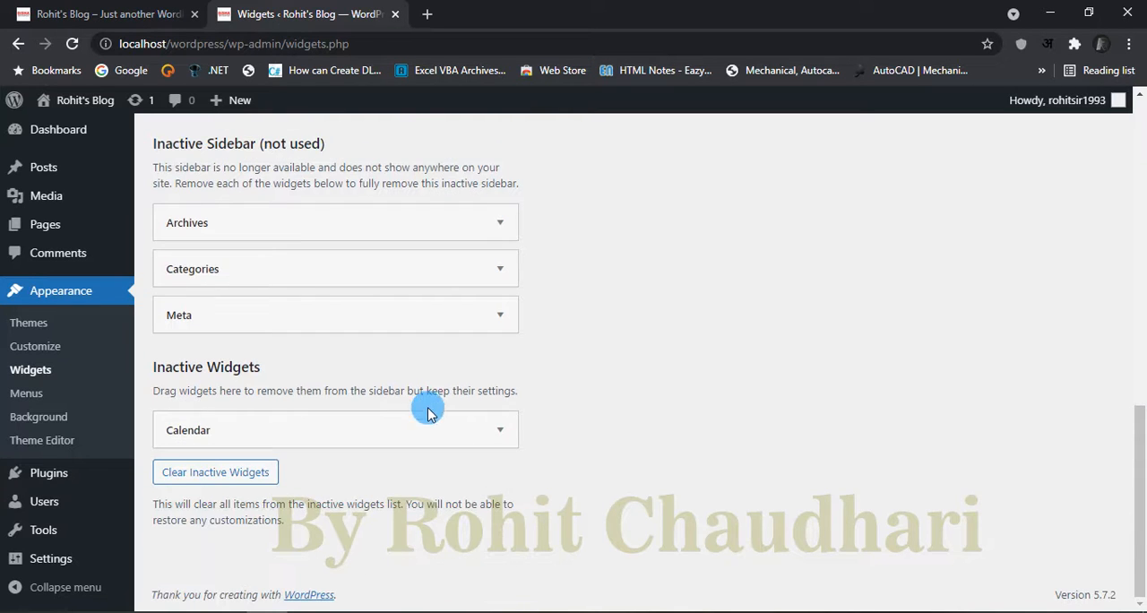
Step: View the settings of the Calendar widget in the inactive widgets and close them without changes
click(414, 431)
scroll(413, 432, down, 1)
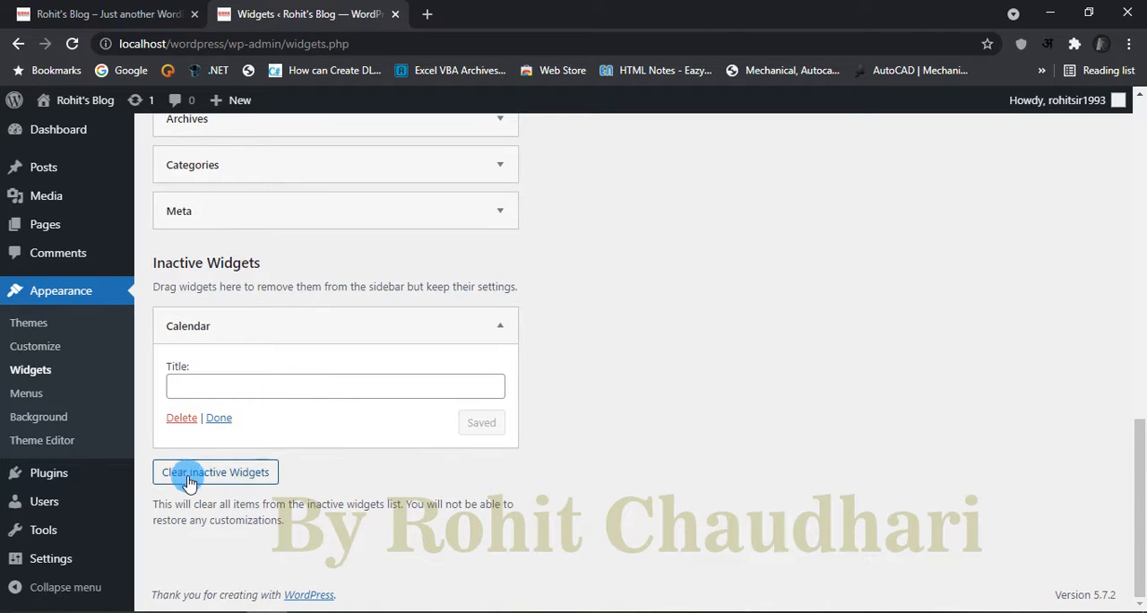
click(218, 418)
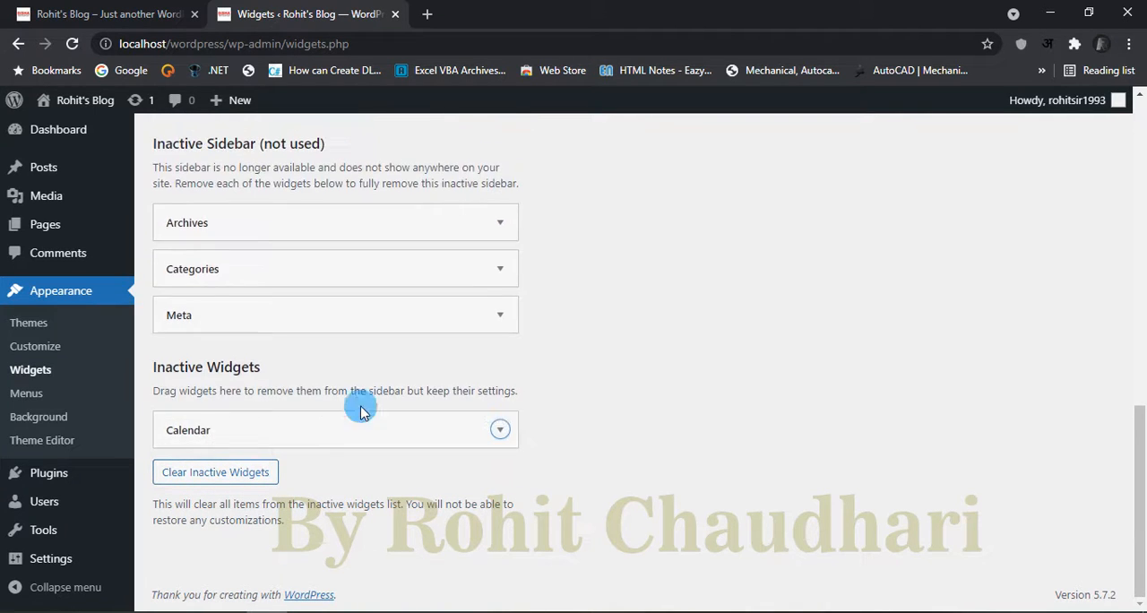
Step: Look over the available widgets and the Inactive Sidebar, checking the settings of its Archives widget
scroll(457, 376, up, 2)
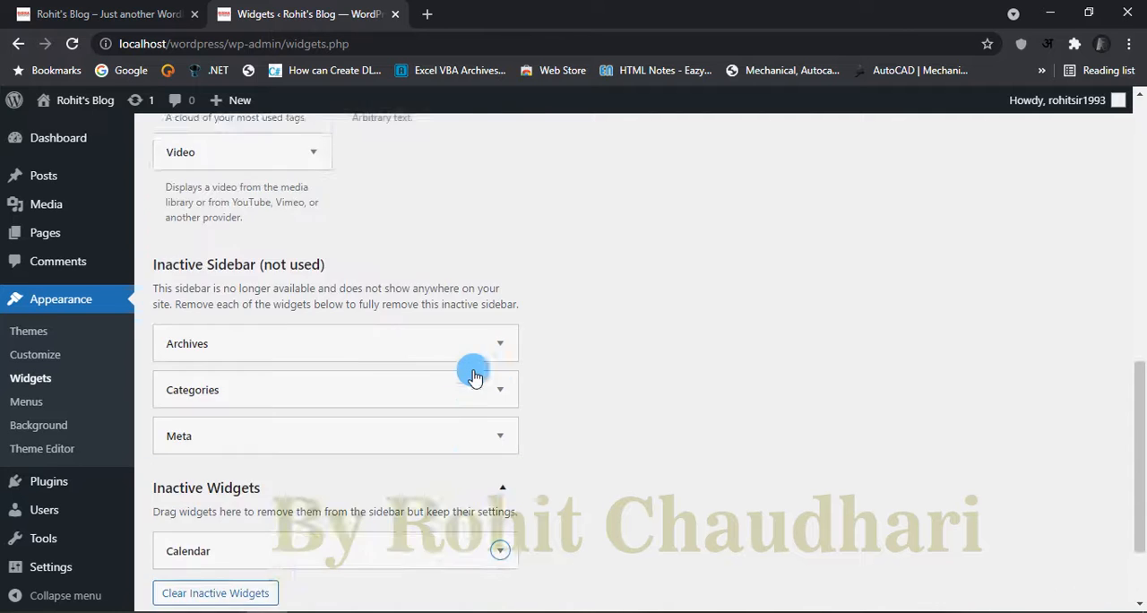
scroll(457, 363, down, 2)
scroll(376, 355, up, 1)
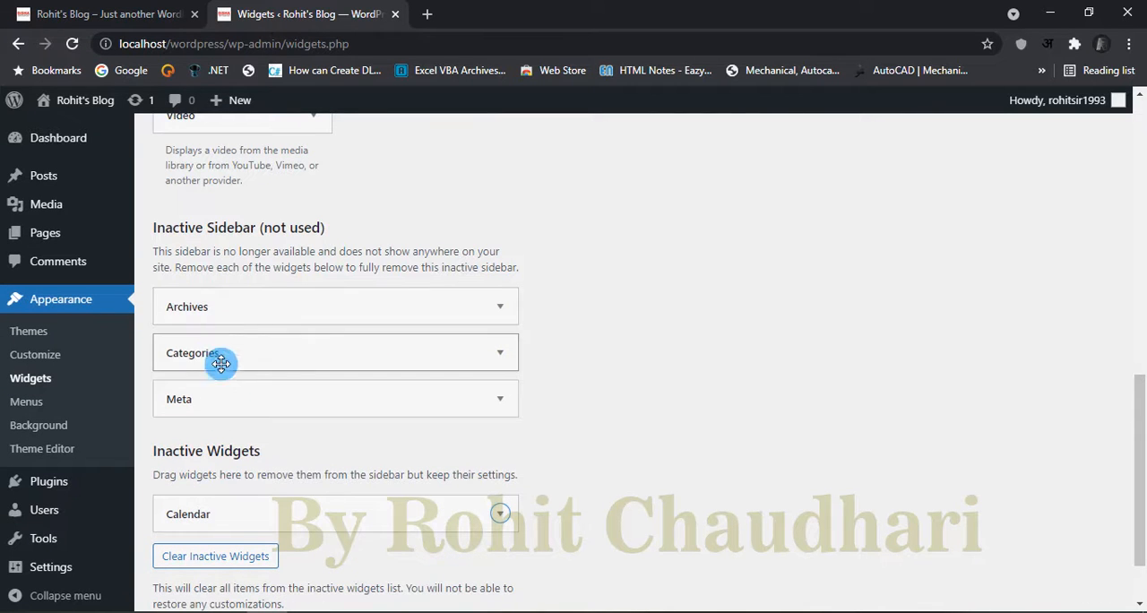
scroll(441, 335, up, 1)
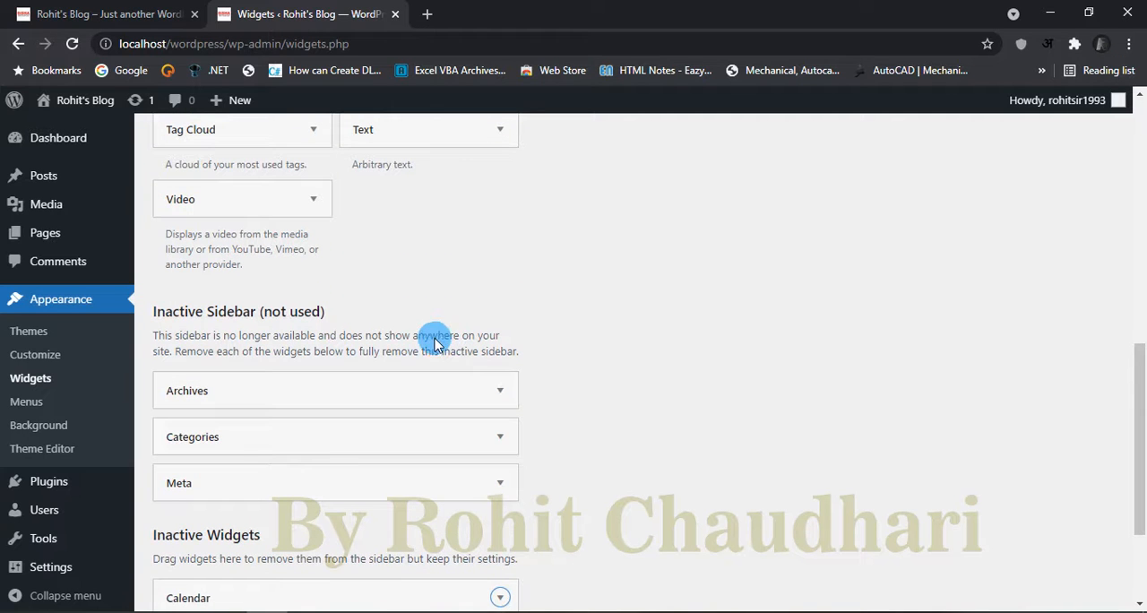
scroll(517, 327, up, 5)
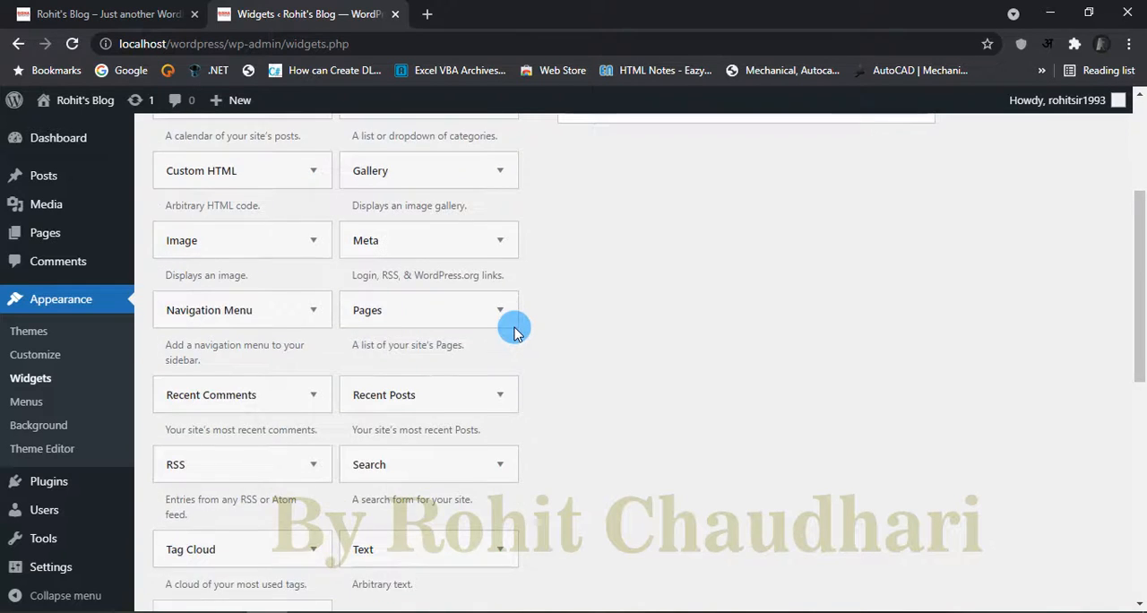
scroll(514, 327, down, 2)
scroll(515, 334, down, 5)
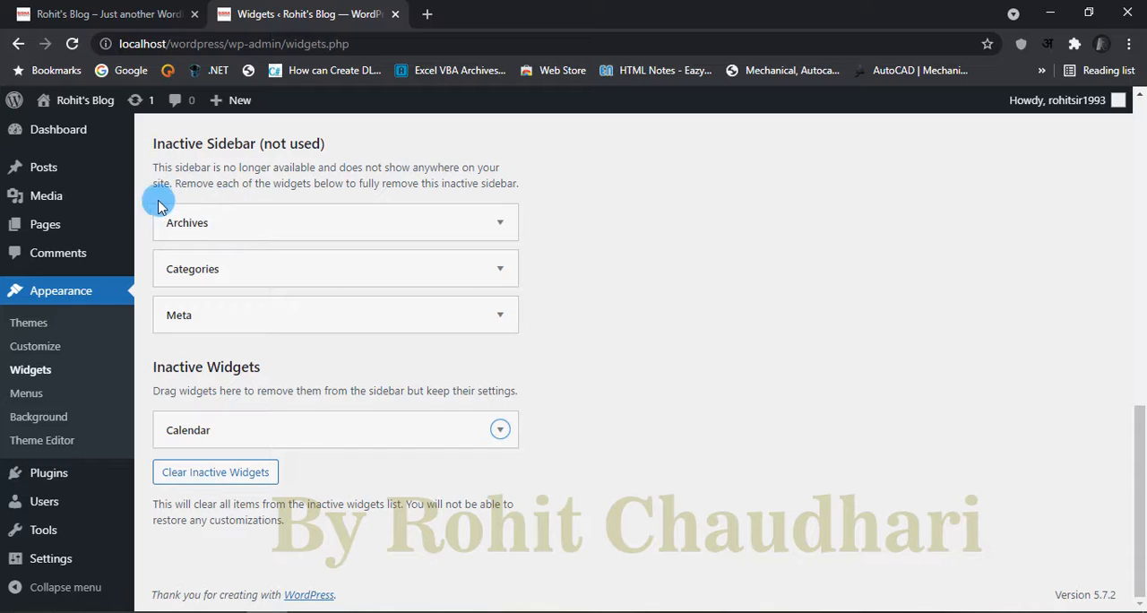
click(239, 217)
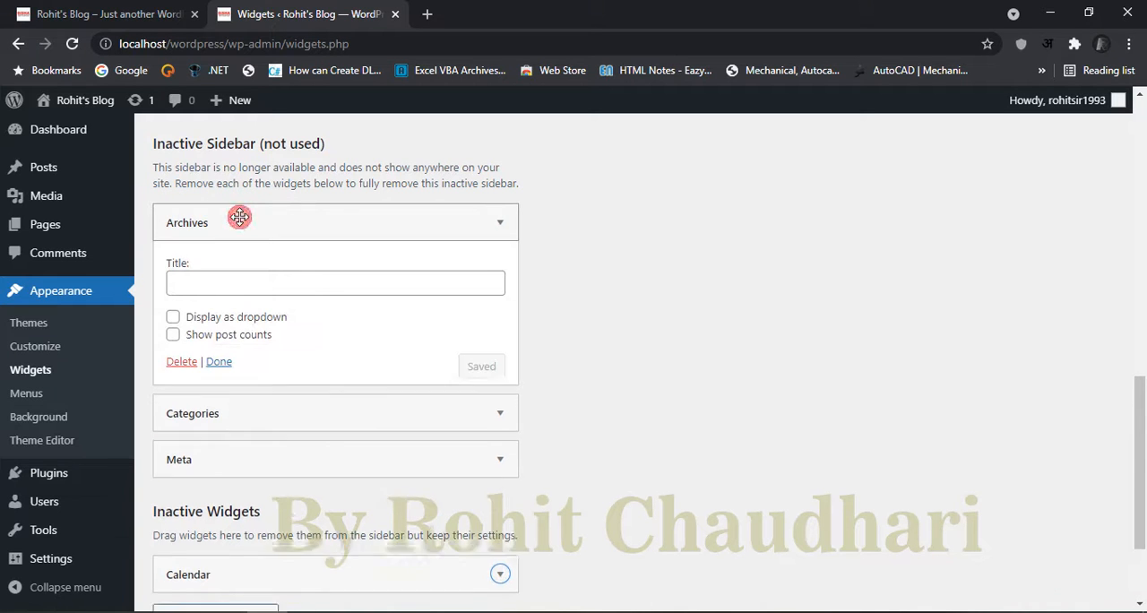
click(443, 227)
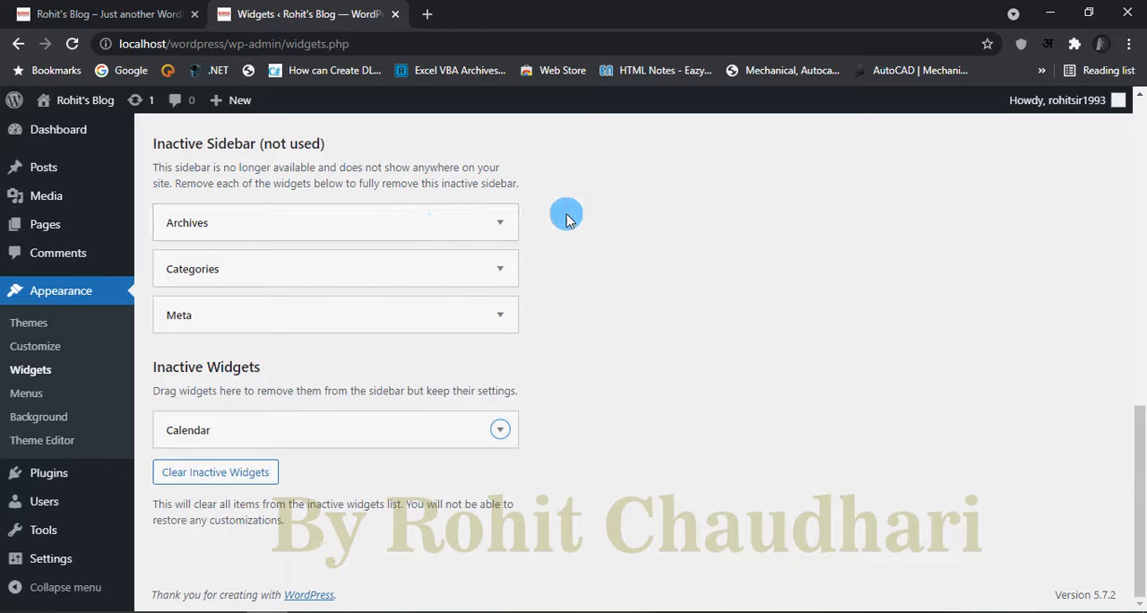
scroll(615, 318, up, 5)
scroll(628, 332, down, 4)
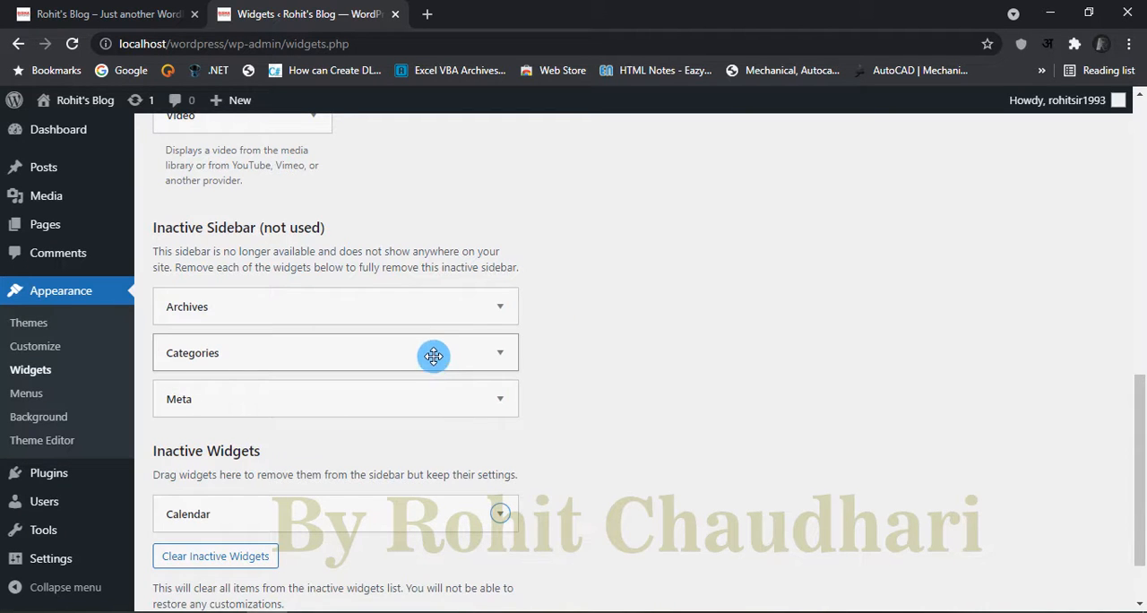
scroll(584, 330, up, 10)
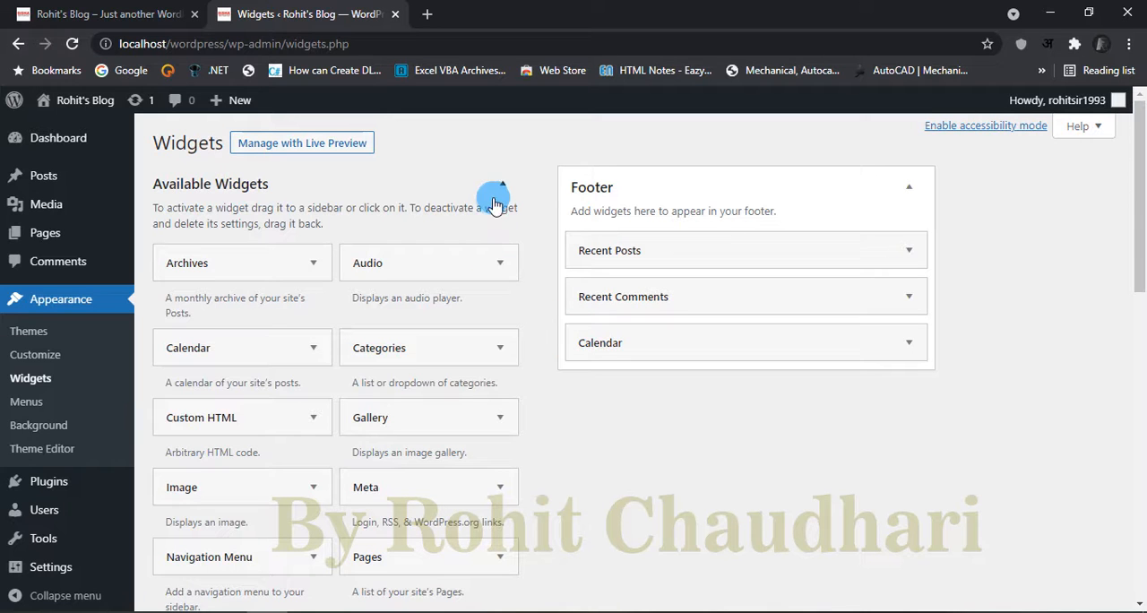
Step: Return to the dashboard, open menu management, and review the ABC menu's items and display location
click(79, 134)
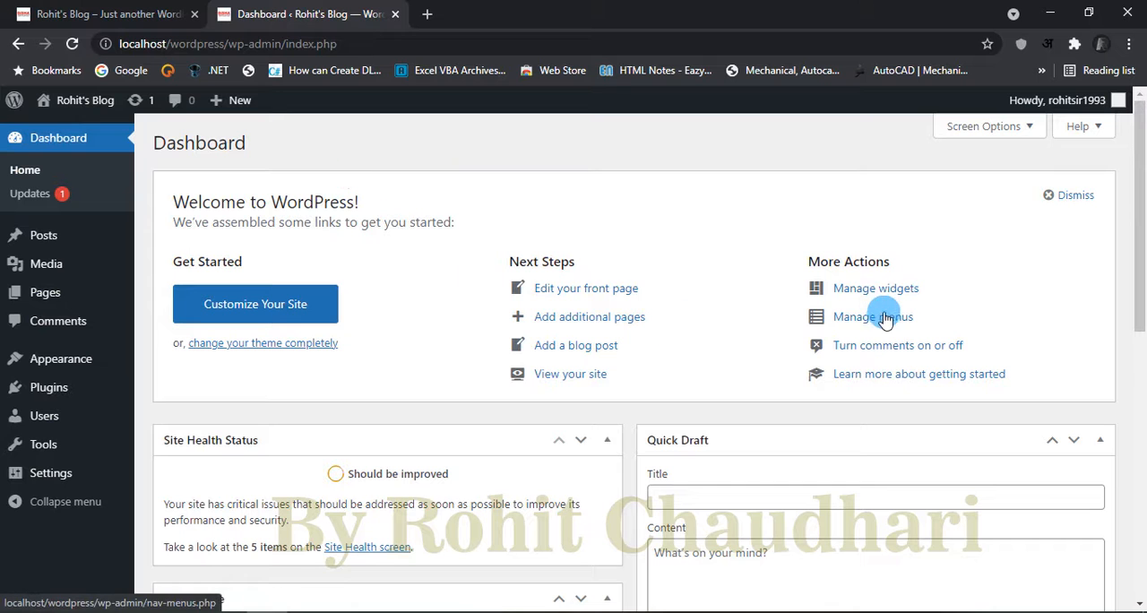
click(884, 319)
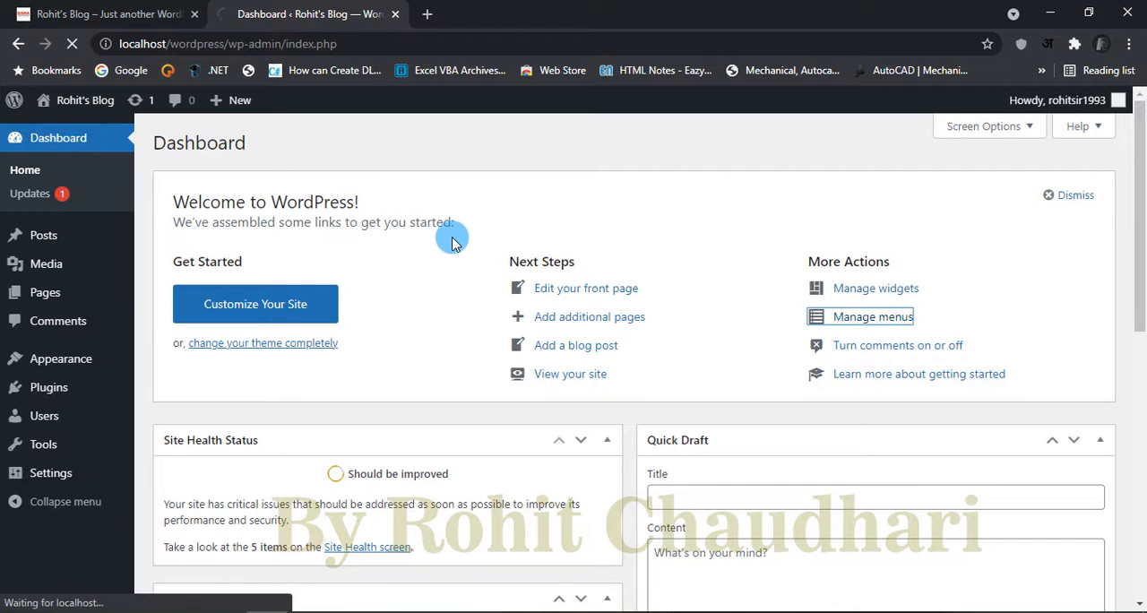
scroll(484, 376, down, 3)
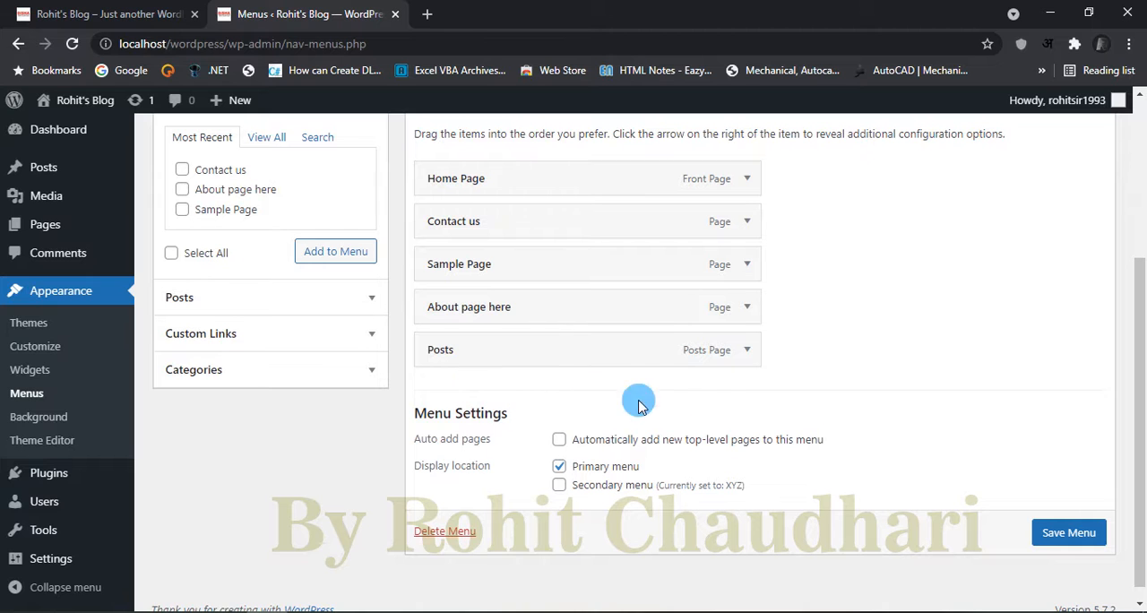
scroll(866, 397, up, 2)
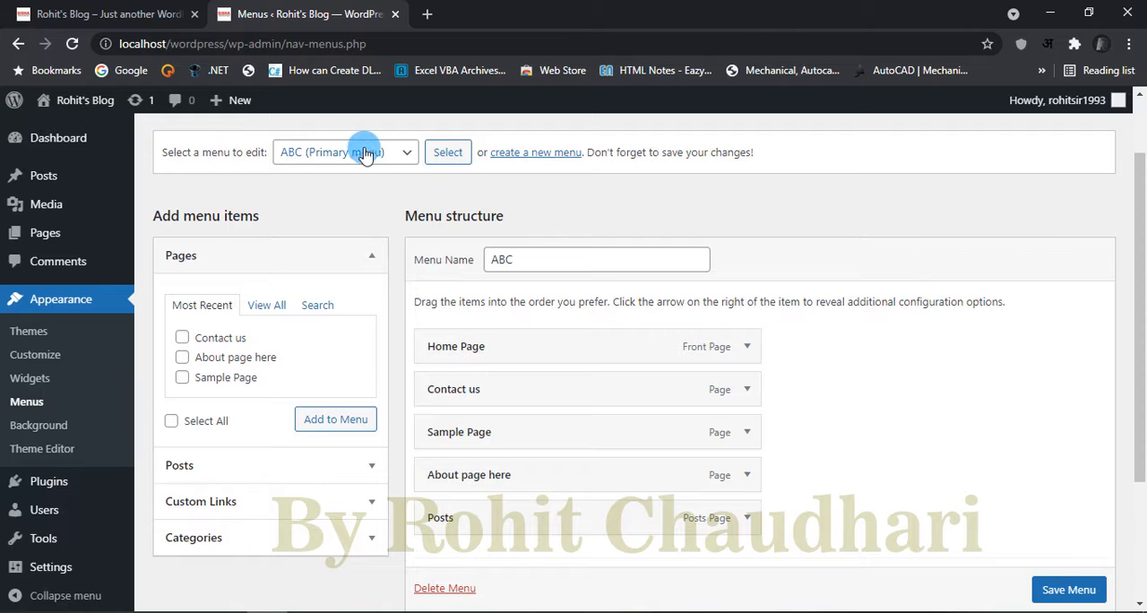
Step: Load the XYZ (Secondary menu) for editing and review its structure and menu settings
click(390, 152)
click(369, 189)
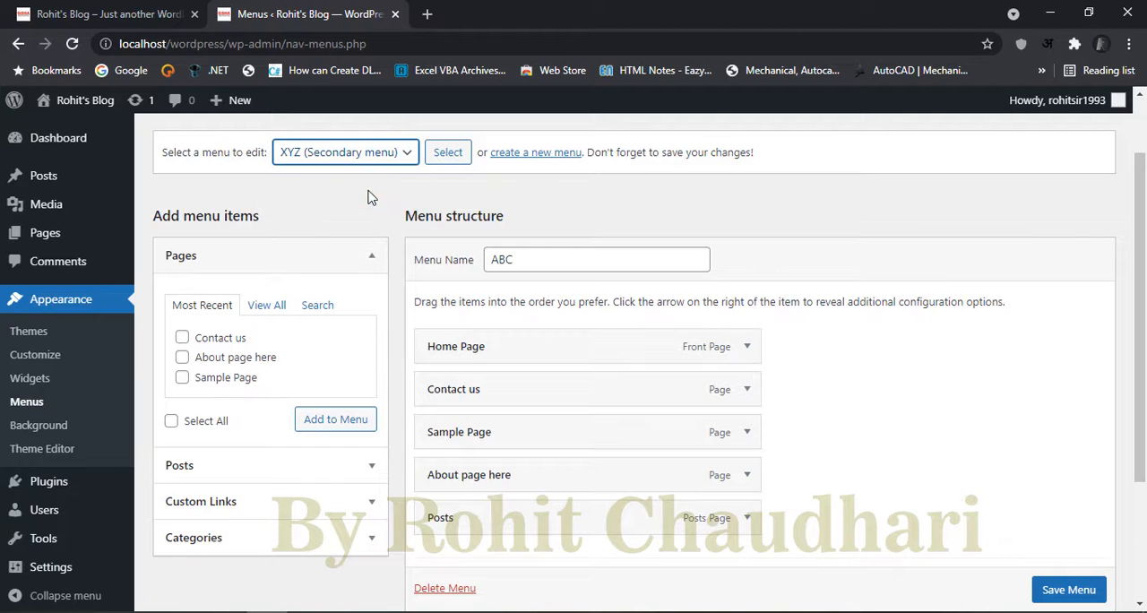
click(448, 152)
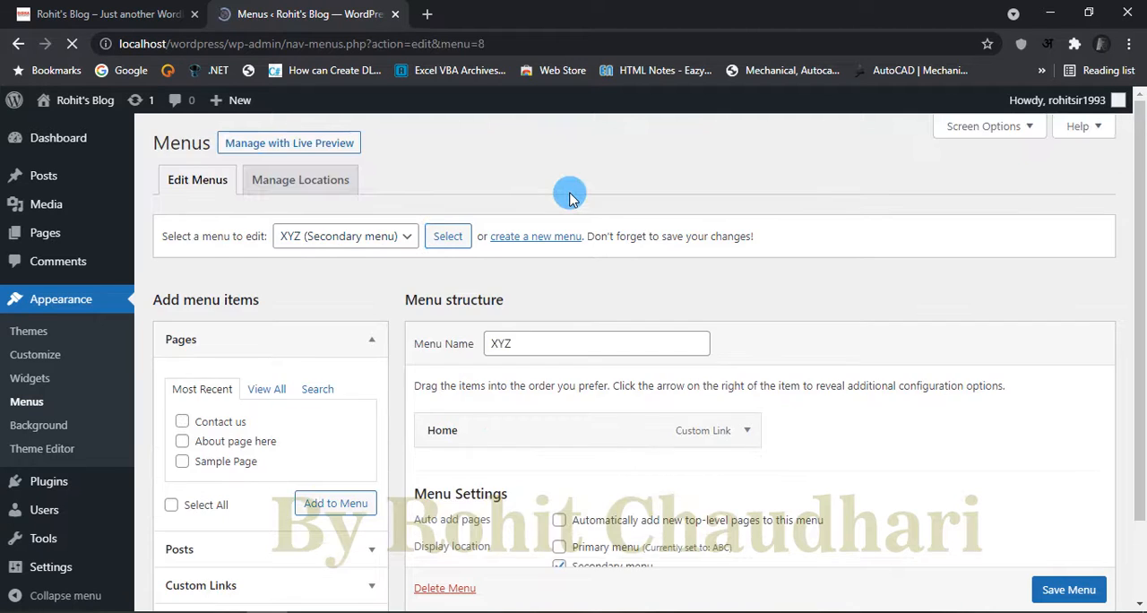
scroll(627, 358, down, 2)
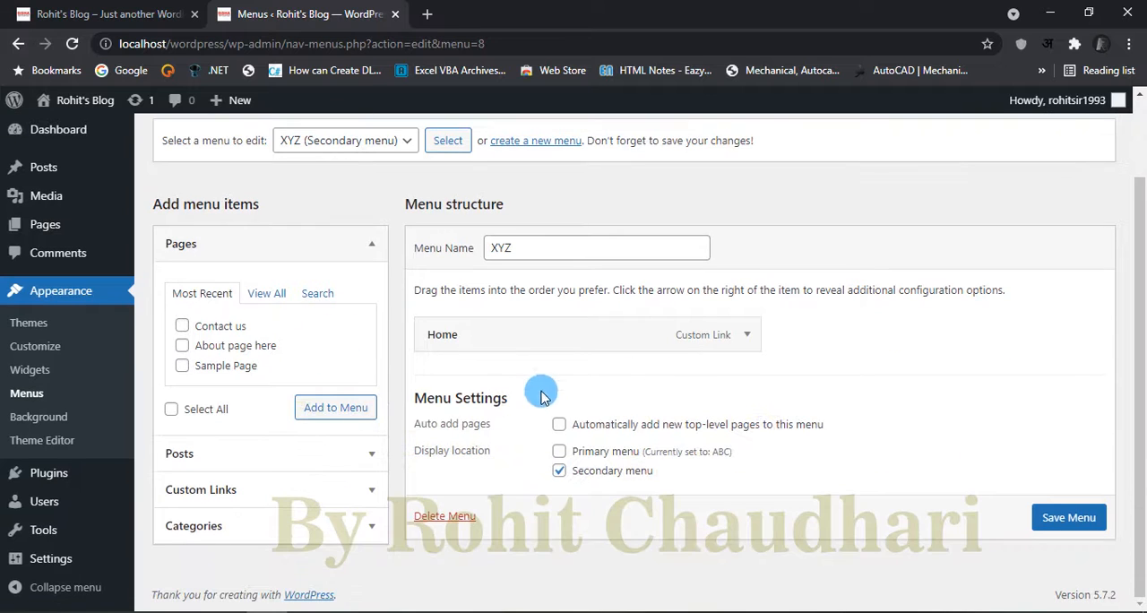
scroll(352, 271, up, 1)
scroll(352, 272, up, 1)
Step: Switch back to the ABC (Primary menu) and look through its structure and settings
click(369, 235)
click(352, 260)
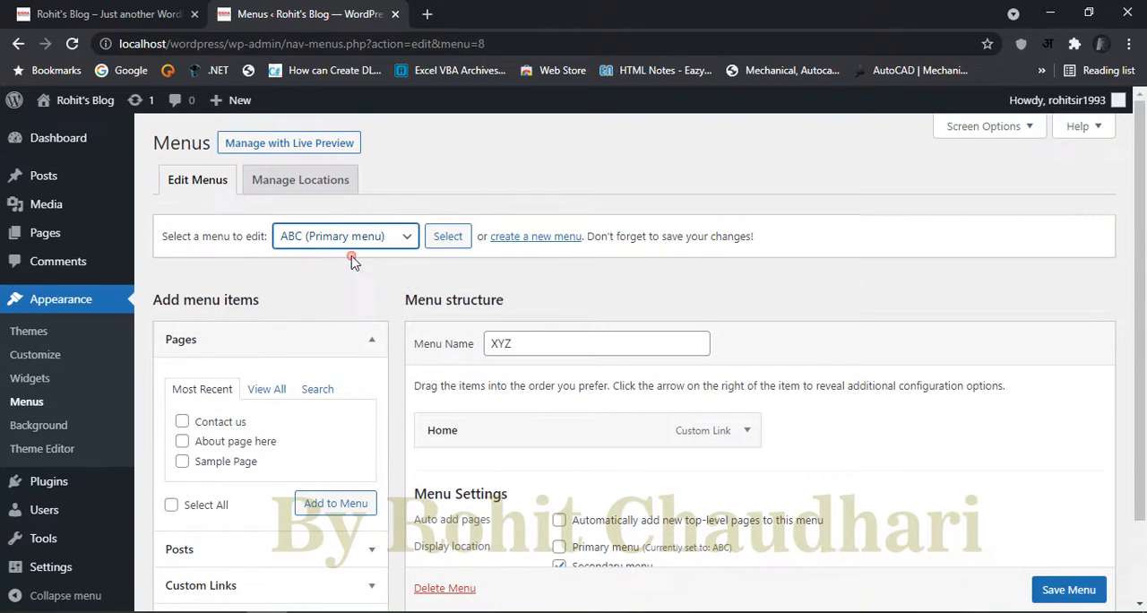
click(448, 236)
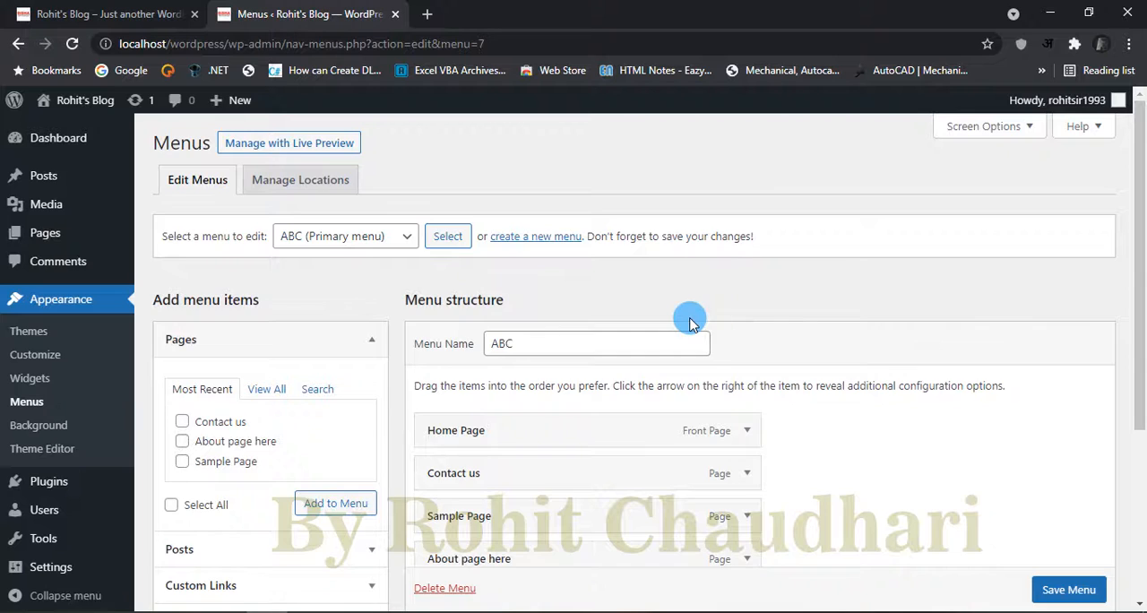
scroll(851, 339, down, 2)
scroll(851, 338, down, 1)
scroll(851, 338, up, 3)
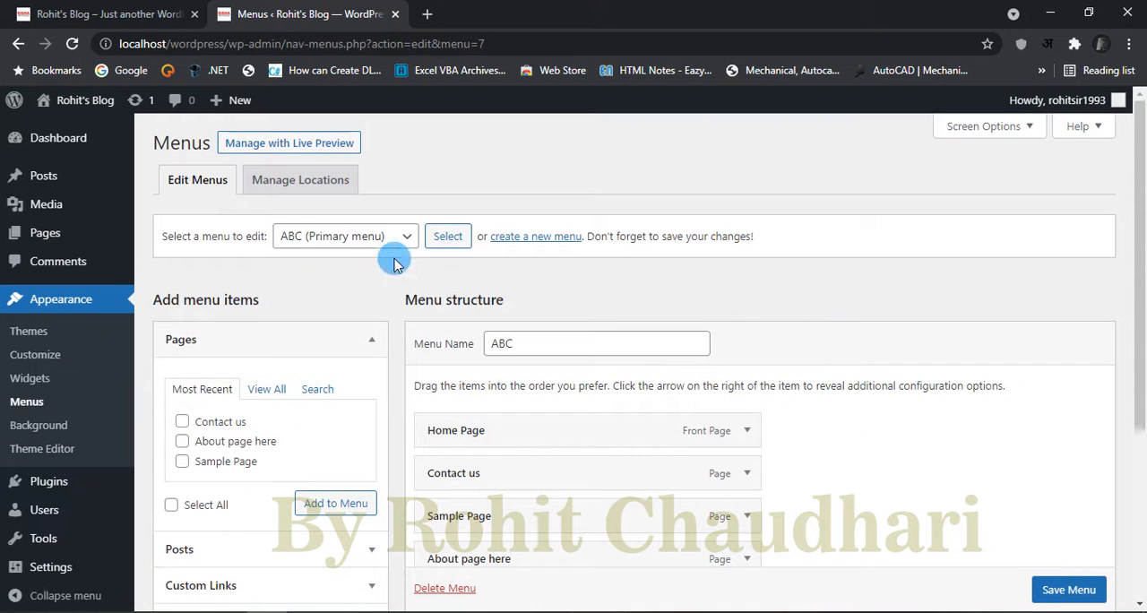
Step: Visit the site's front end and return to the dashboard
mouse_move(103, 253)
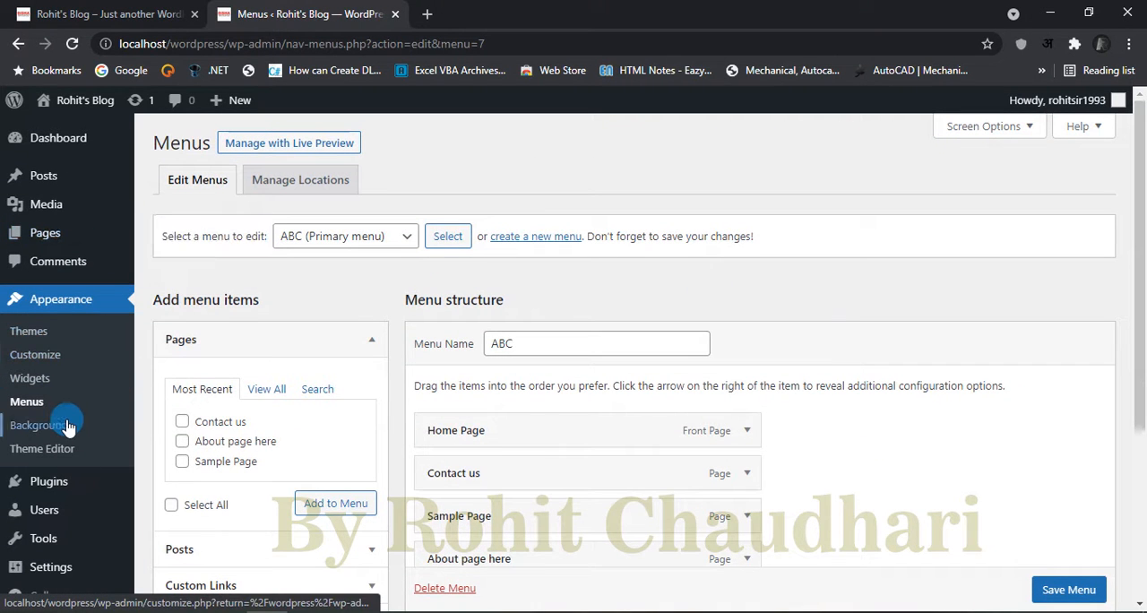
mouse_move(119, 102)
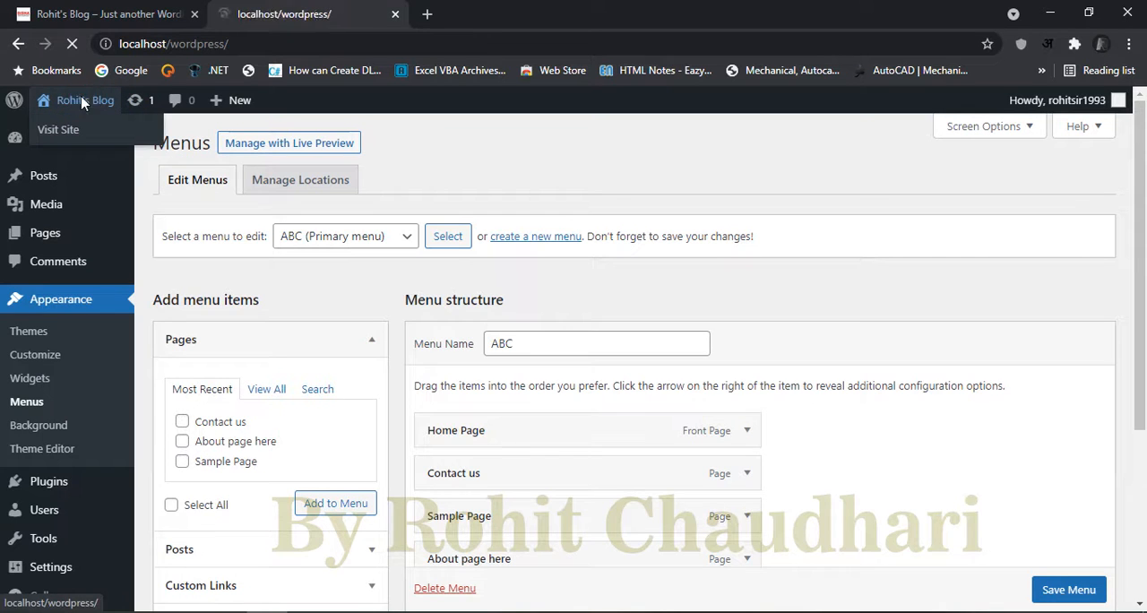
click(73, 141)
mouse_move(92, 103)
click(86, 128)
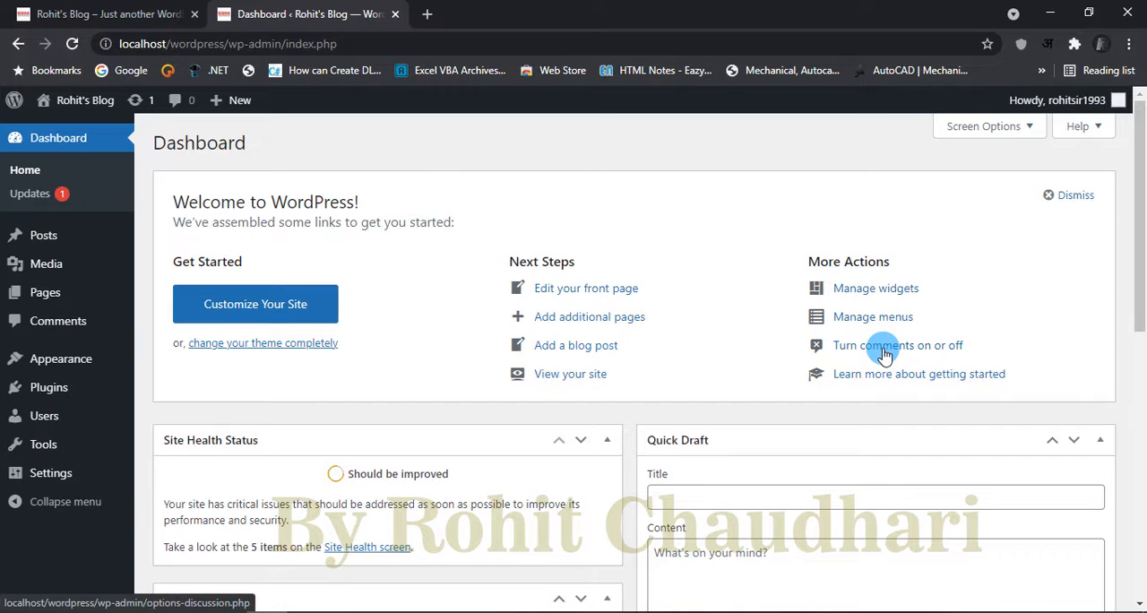
Step: Open the settings for turning comments on or off and skim the Discussion Settings page
click(884, 354)
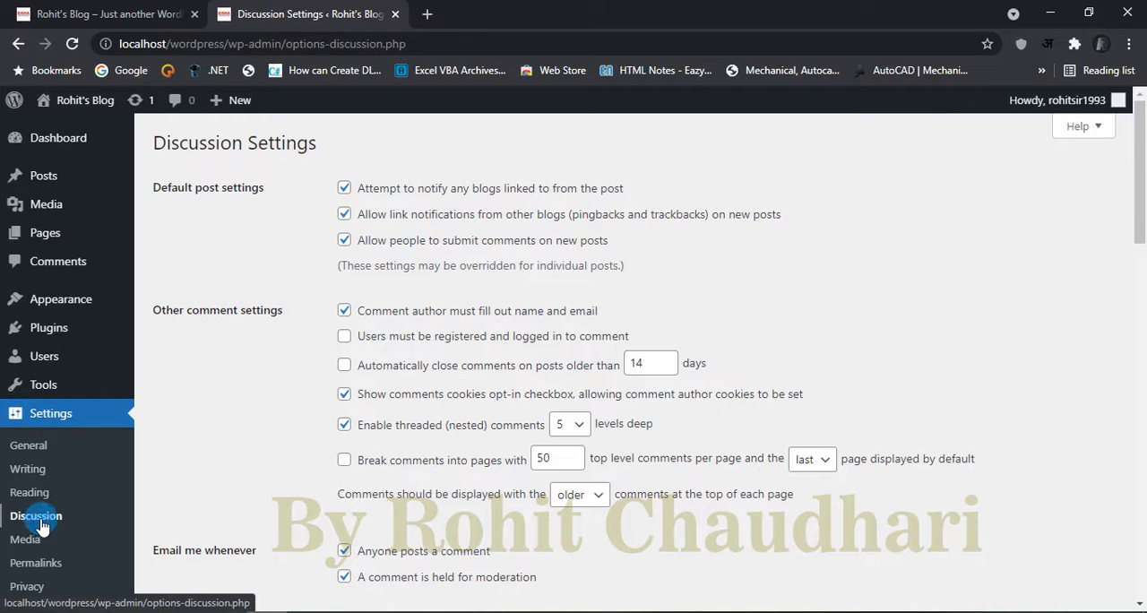
scroll(564, 366, down, 3)
scroll(566, 377, down, 5)
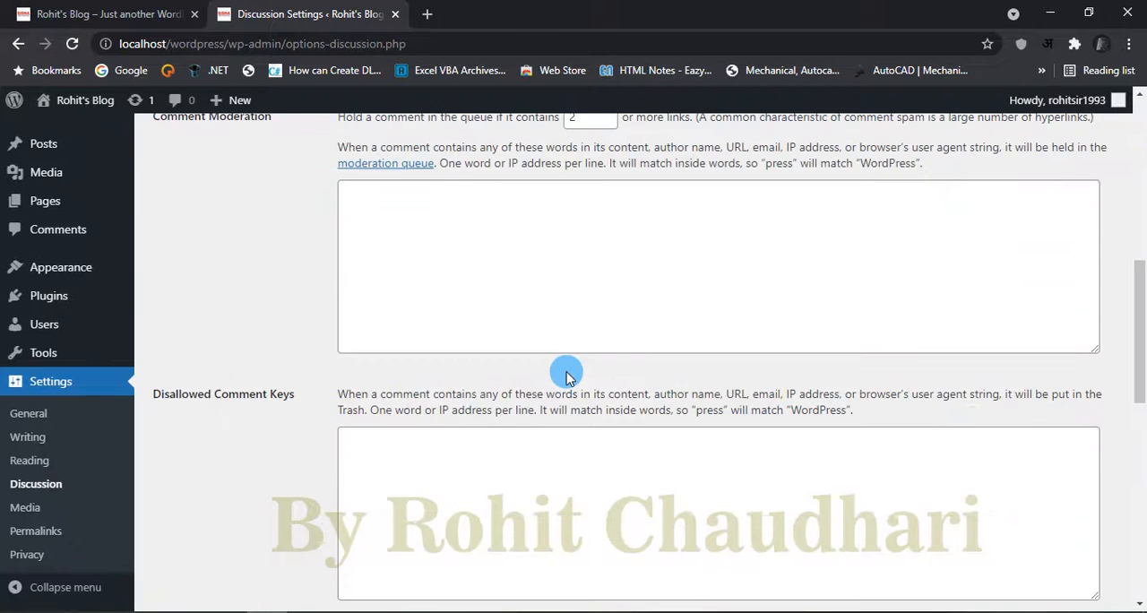
scroll(567, 377, up, 5)
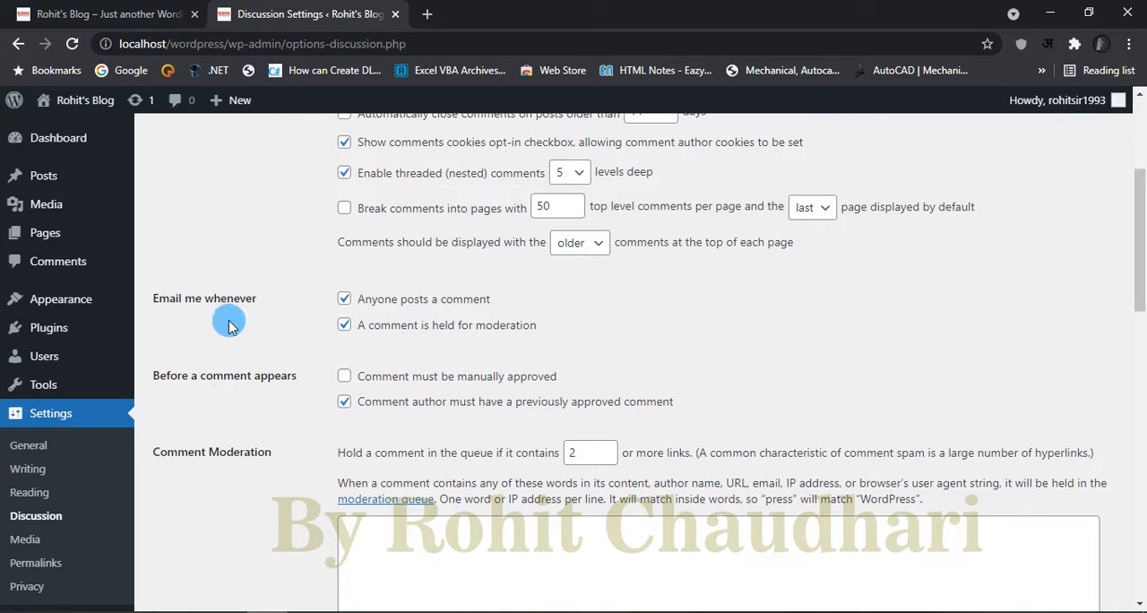
scroll(317, 304, up, 3)
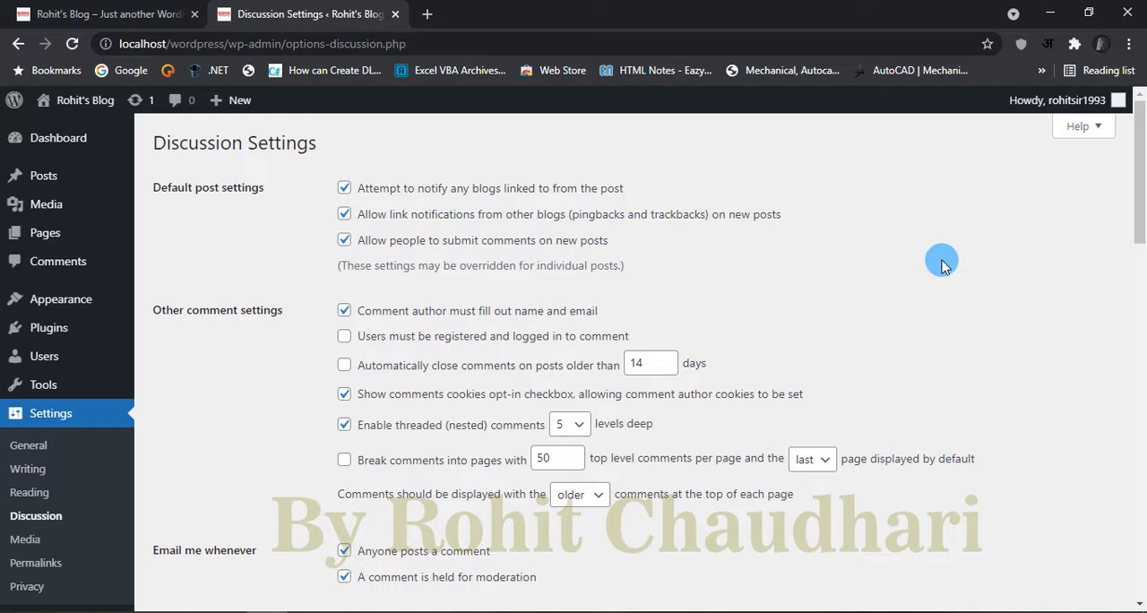
Step: Examine the comment submission, email notification, approval and moderation options, and the number of top-level comments per page
scroll(1095, 262, down, 1)
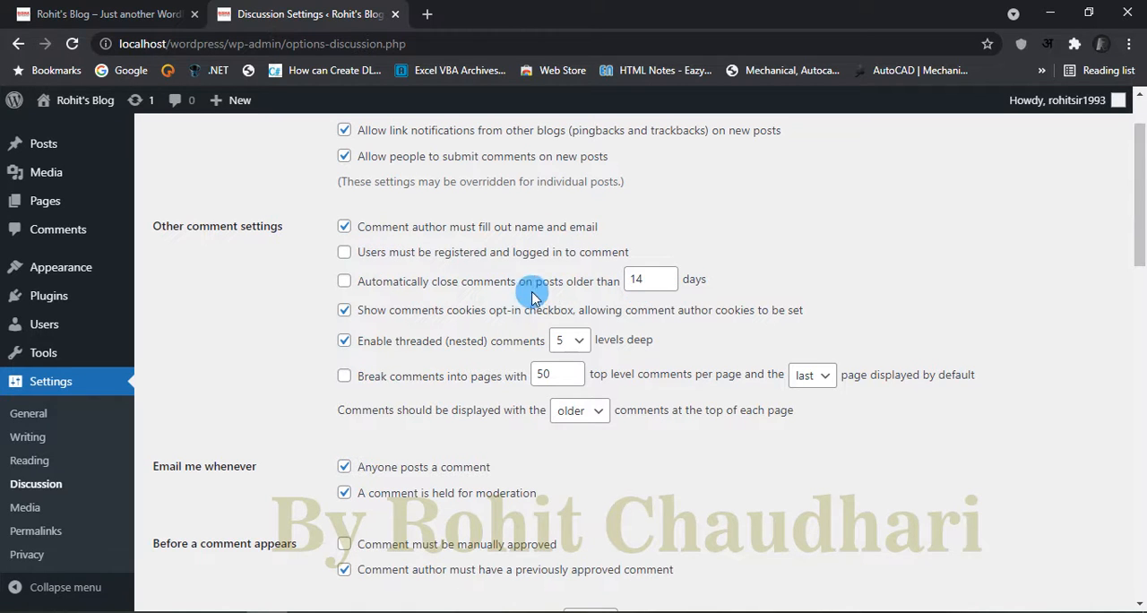
scroll(421, 294, down, 1)
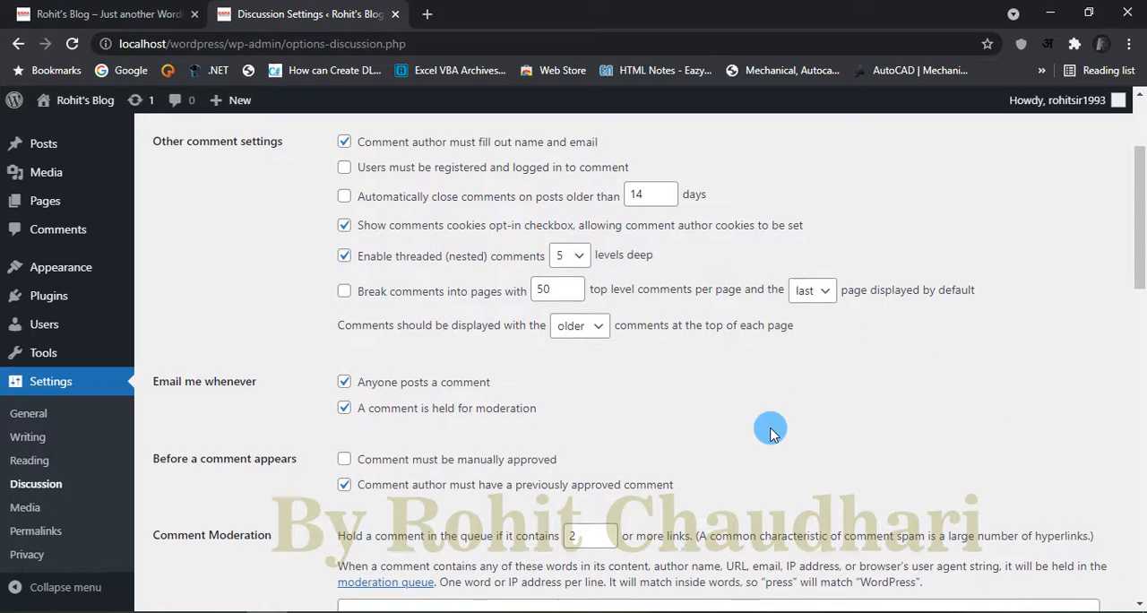
scroll(771, 432, down, 2)
scroll(896, 412, up, 2)
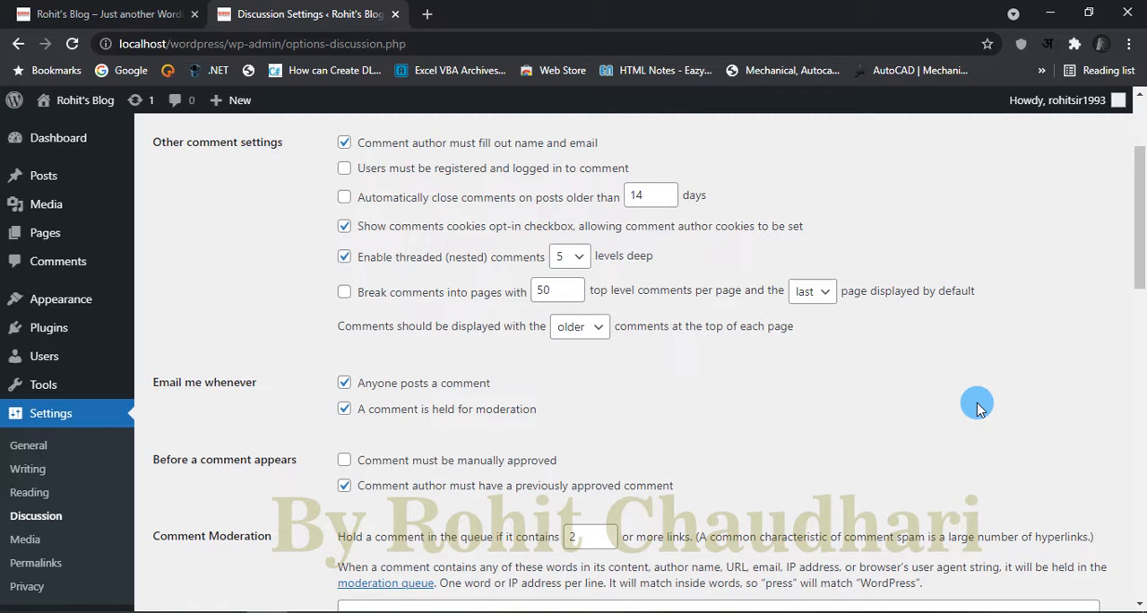
double_click(554, 290)
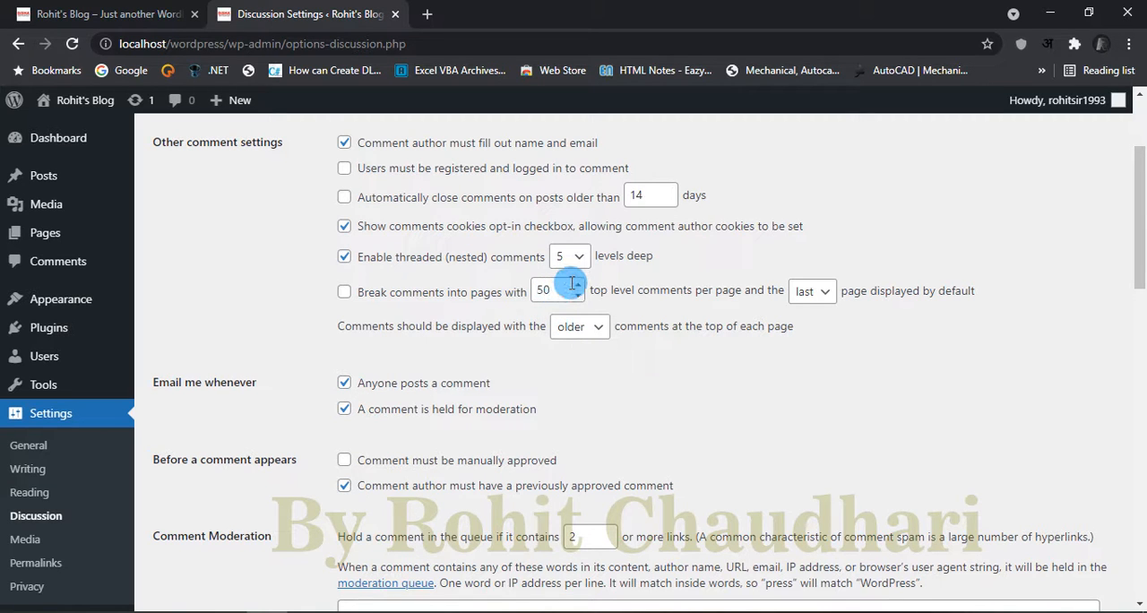
Step: Switch to the already open blog page and look through its published posts
click(108, 14)
scroll(432, 290, down, 15)
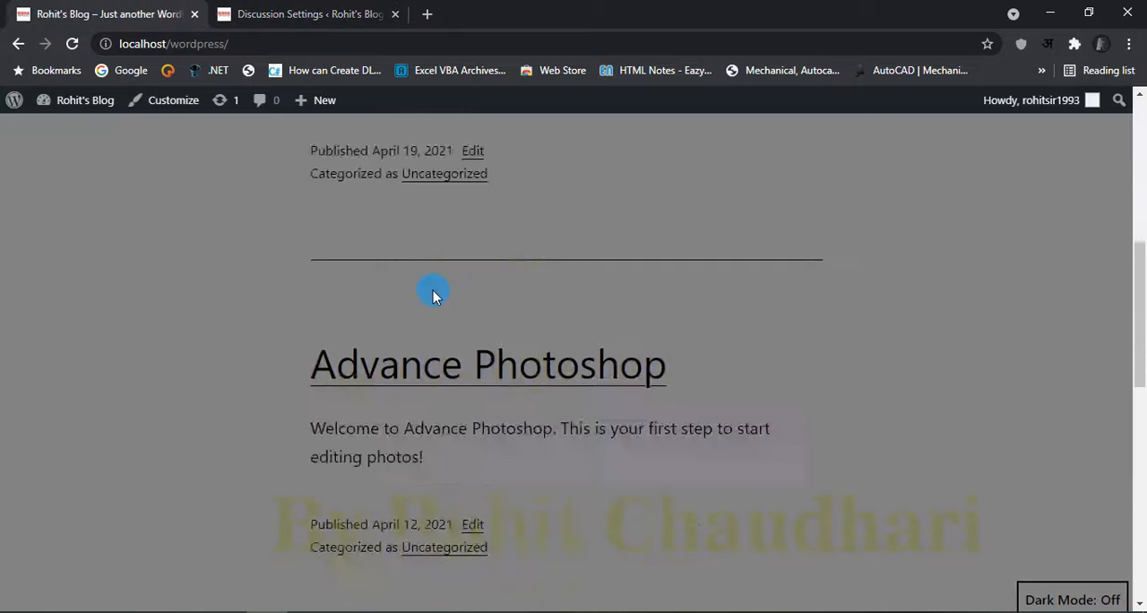
scroll(443, 295, down, 3)
scroll(442, 296, up, 8)
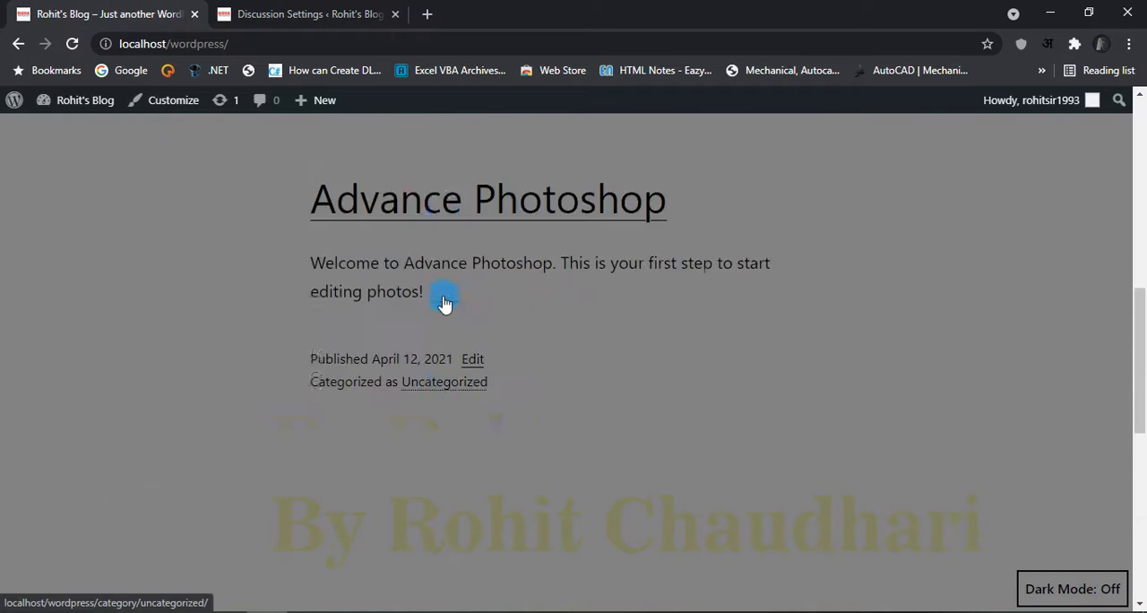
scroll(435, 457, up, 4)
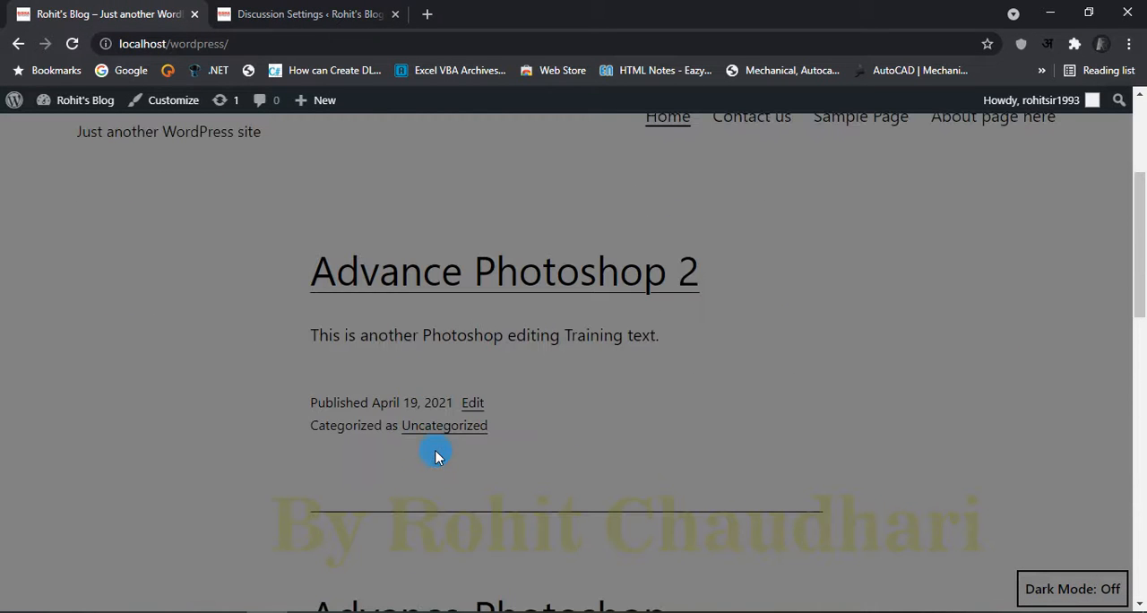
Step: Look through the blog page's posts and footer widgets and return to the Discussion Settings page
scroll(653, 397, down, 10)
scroll(678, 392, up, 2)
scroll(428, 235, up, 1)
scroll(529, 379, down, 2)
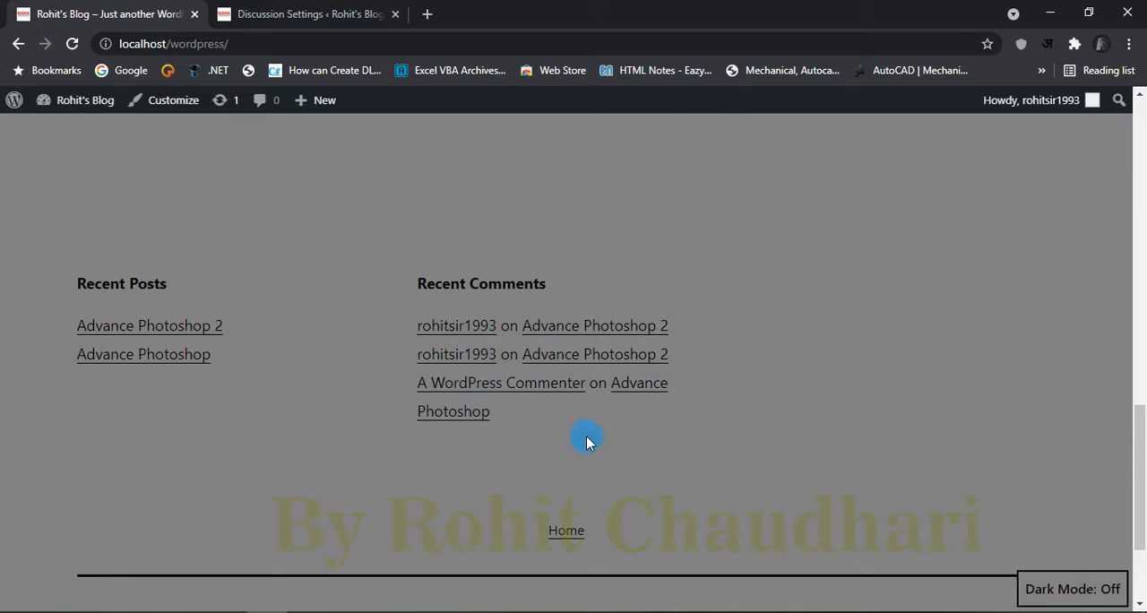
click(283, 13)
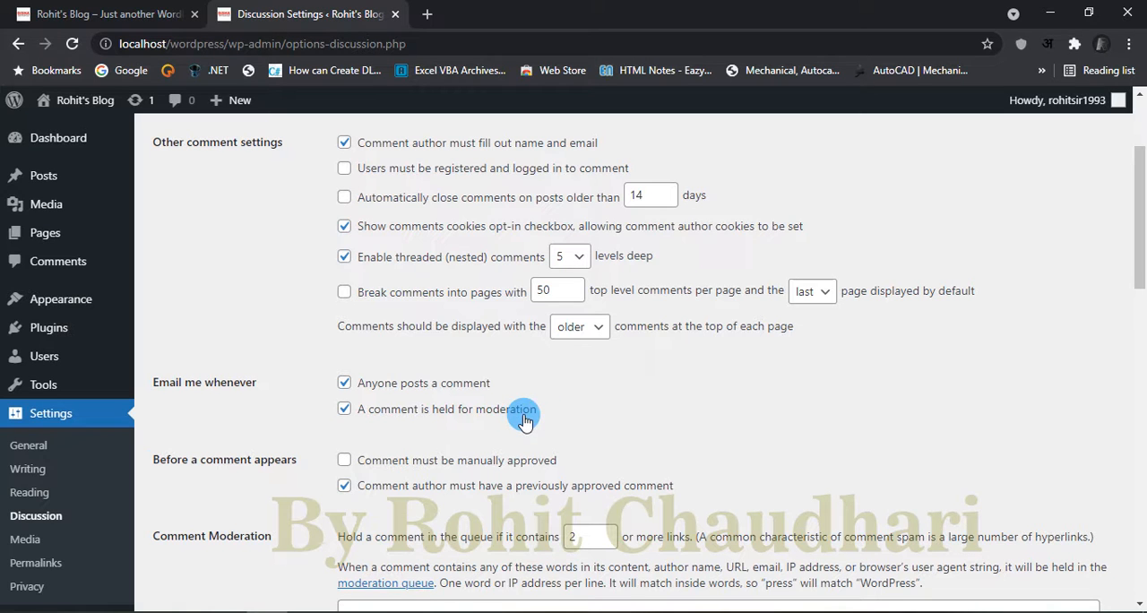
Step: Examine the comment approval, moderation, disallowed comment keys and avatar options down to the end of the Discussion Settings page
scroll(748, 410, down, 3)
scroll(757, 413, up, 2)
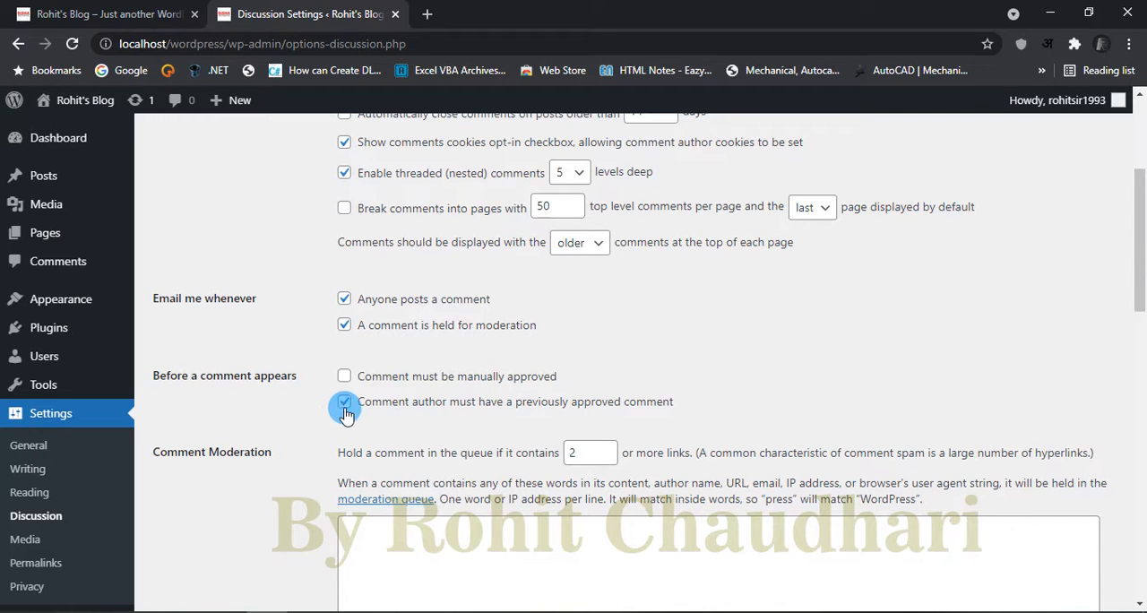
scroll(637, 430, down, 3)
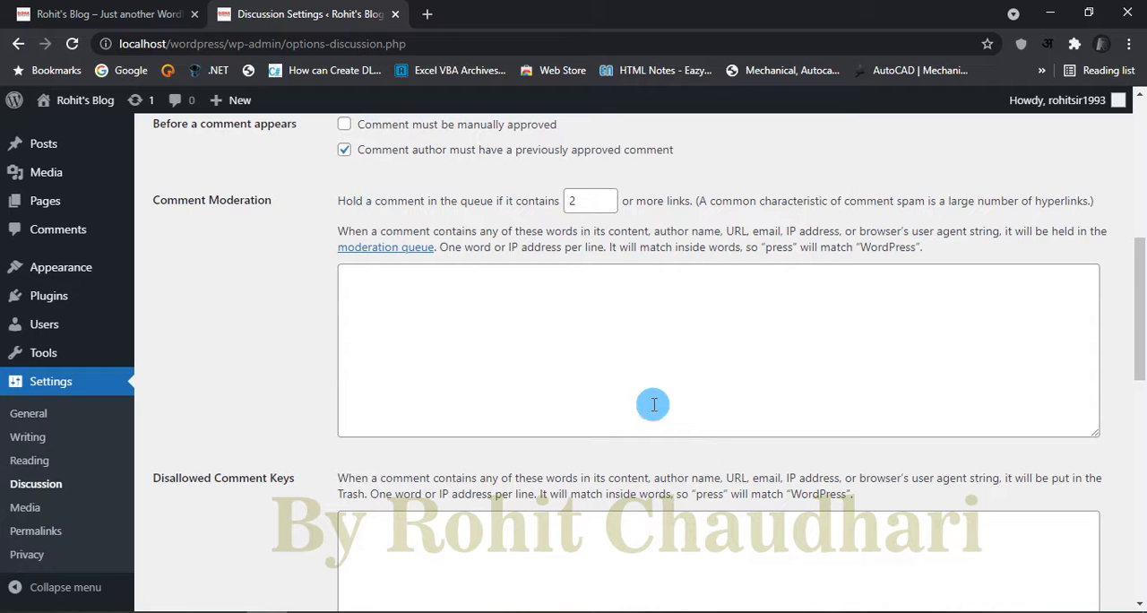
scroll(680, 338, down, 2)
scroll(679, 339, down, 2)
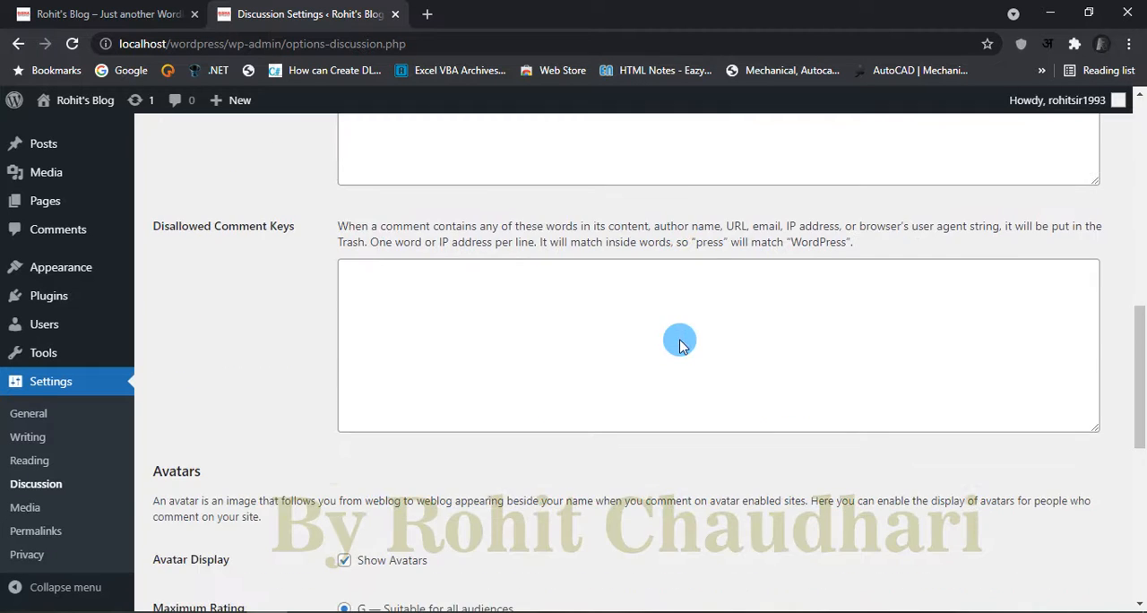
scroll(680, 339, down, 6)
scroll(680, 338, down, 1)
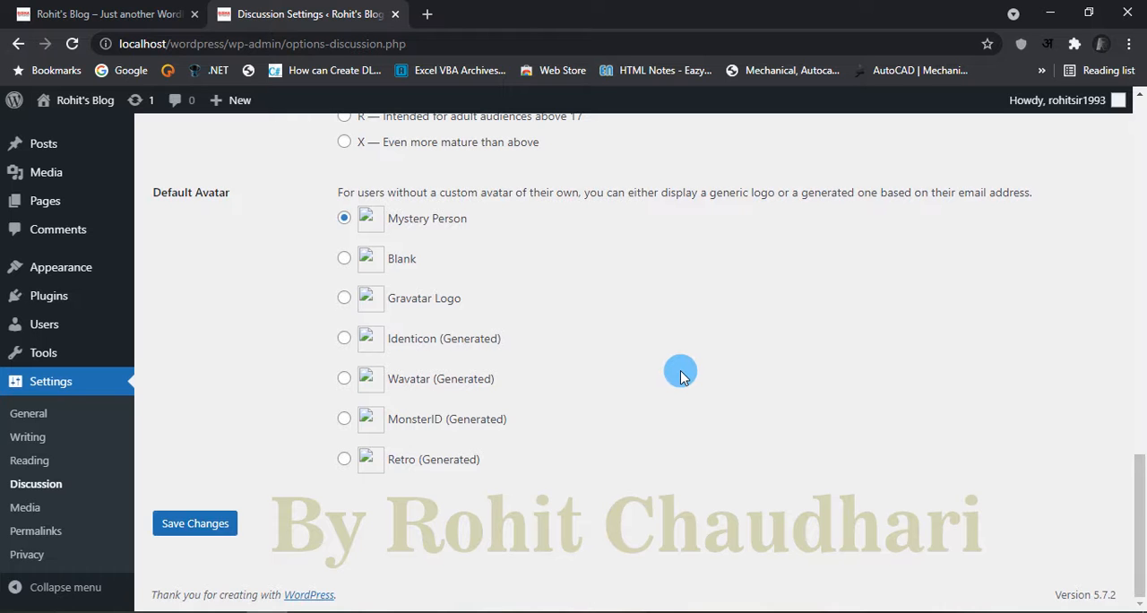
scroll(680, 377, up, 3)
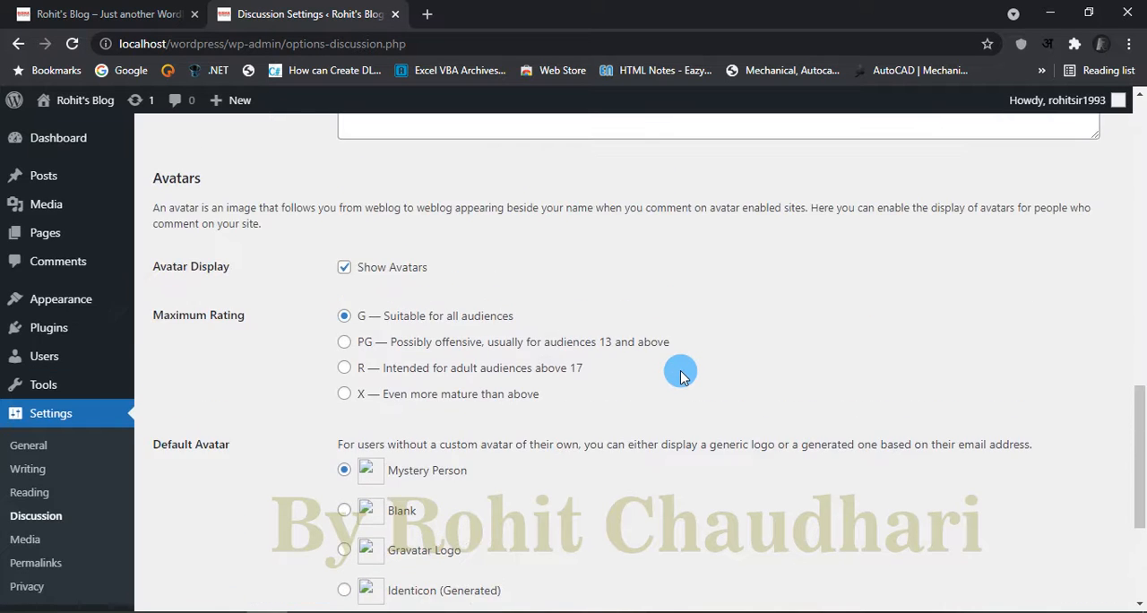
scroll(680, 377, down, 2)
scroll(680, 376, down, 2)
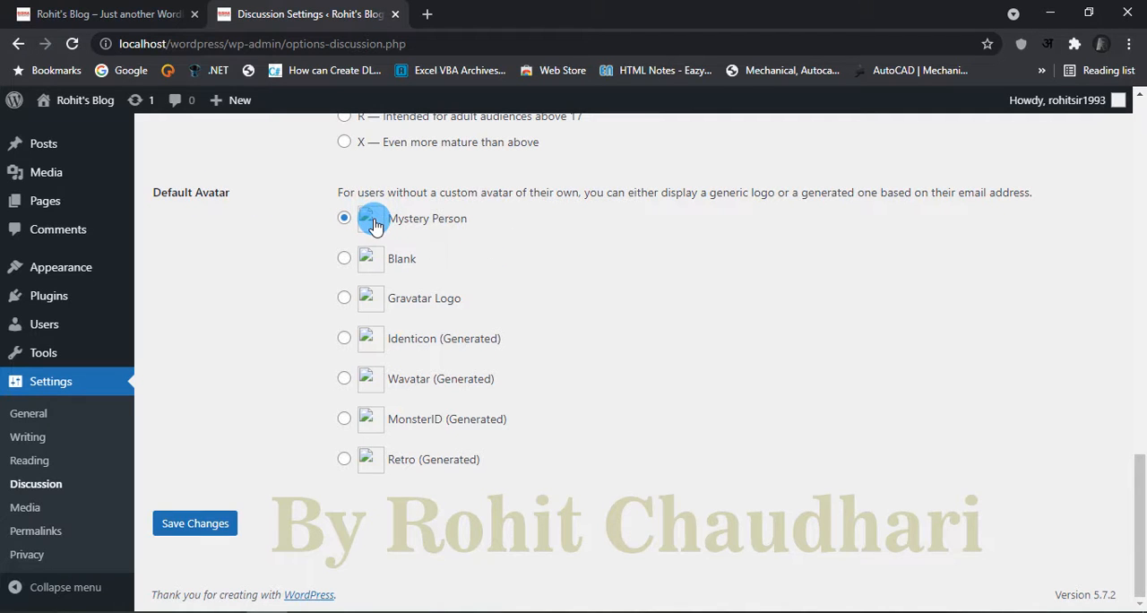
Step: Try the Blank and Gravatar Logo options for the default avatar, reselecting Mystery Person after each
click(349, 263)
click(346, 218)
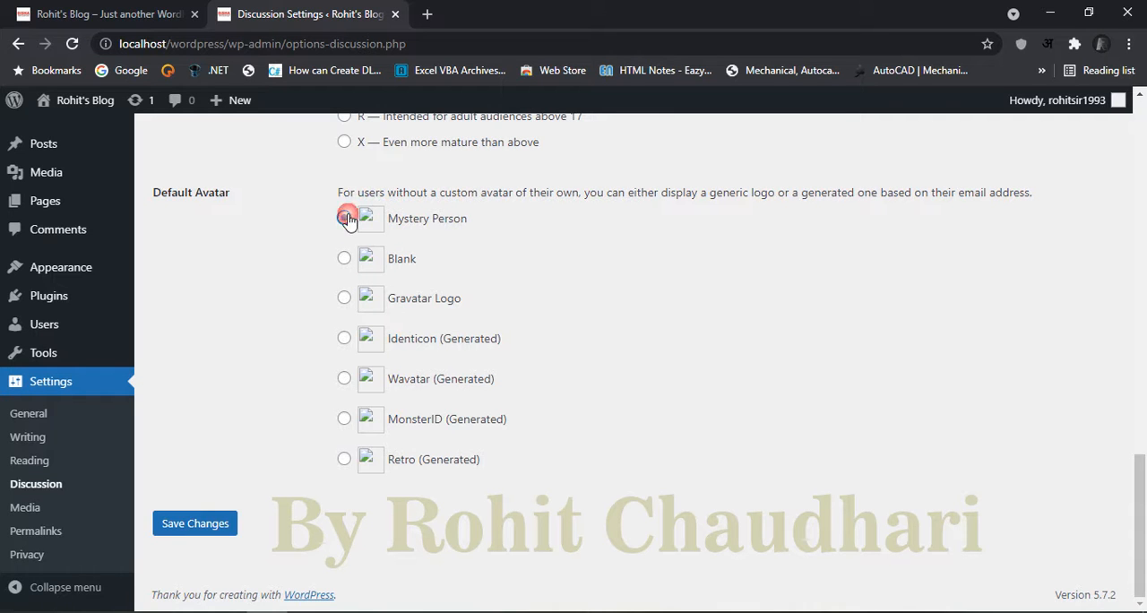
click(343, 298)
click(343, 219)
Step: Review the maximum avatar rating and comment options once more and save the discussion settings
scroll(595, 345, up, 5)
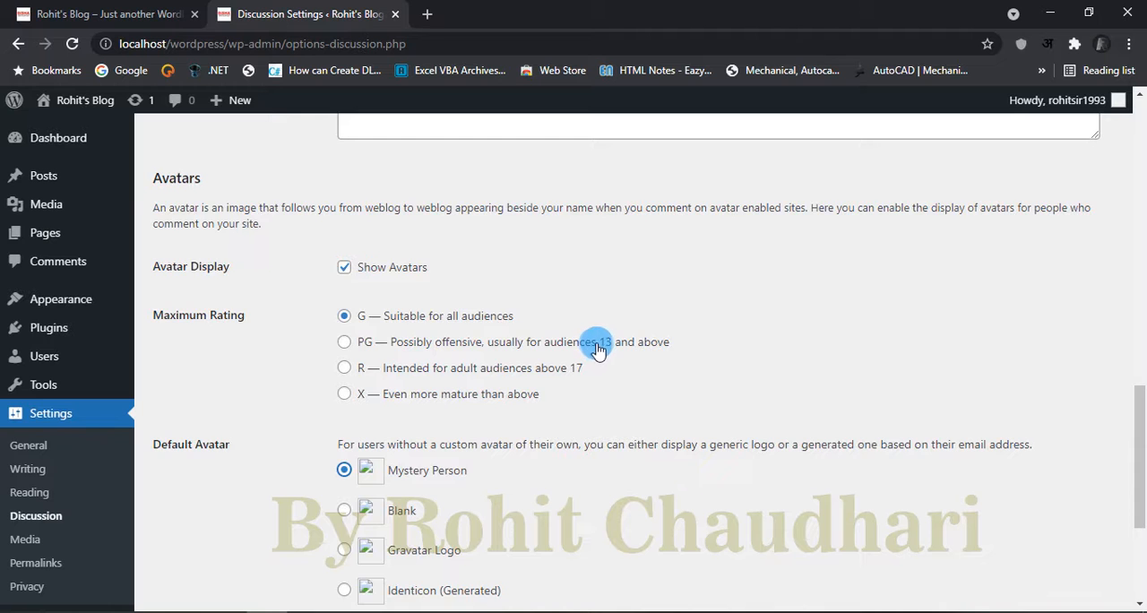
scroll(599, 346, down, 5)
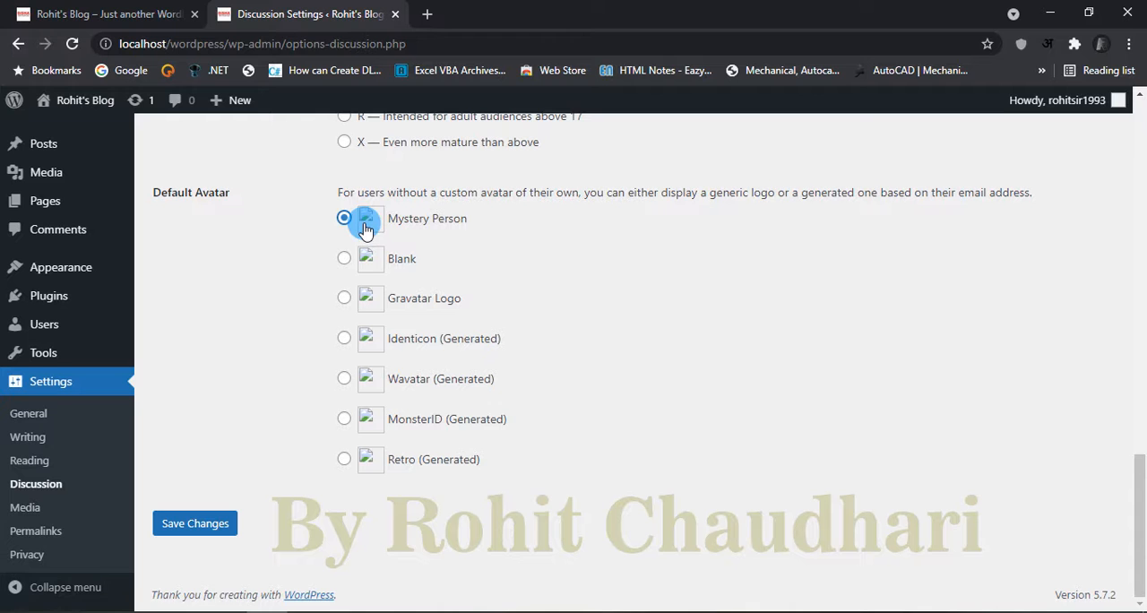
scroll(307, 273, up, 15)
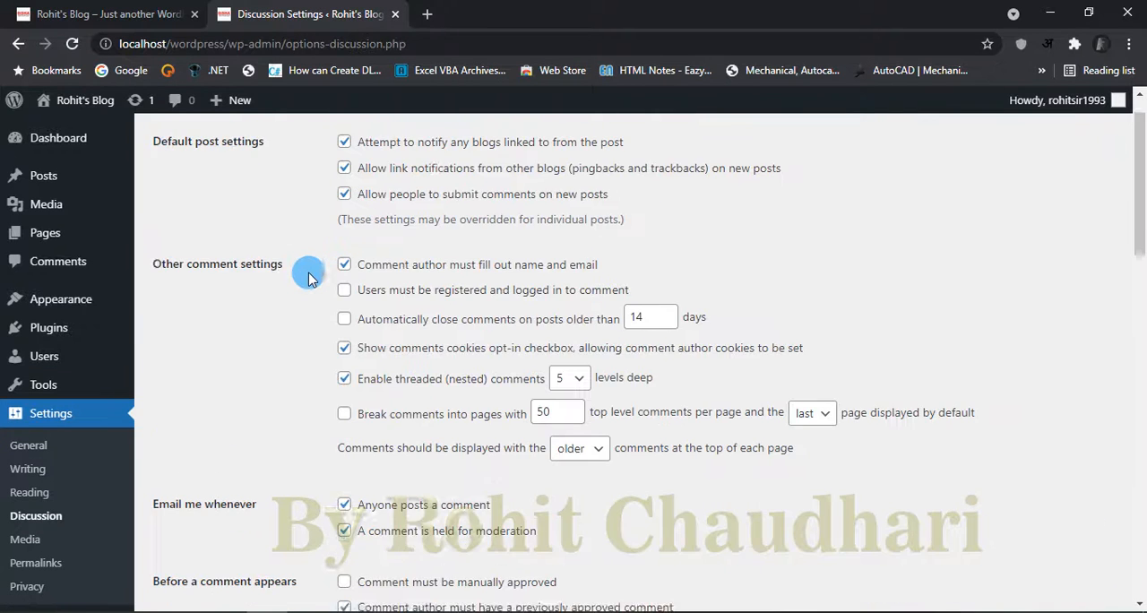
scroll(308, 273, down, 15)
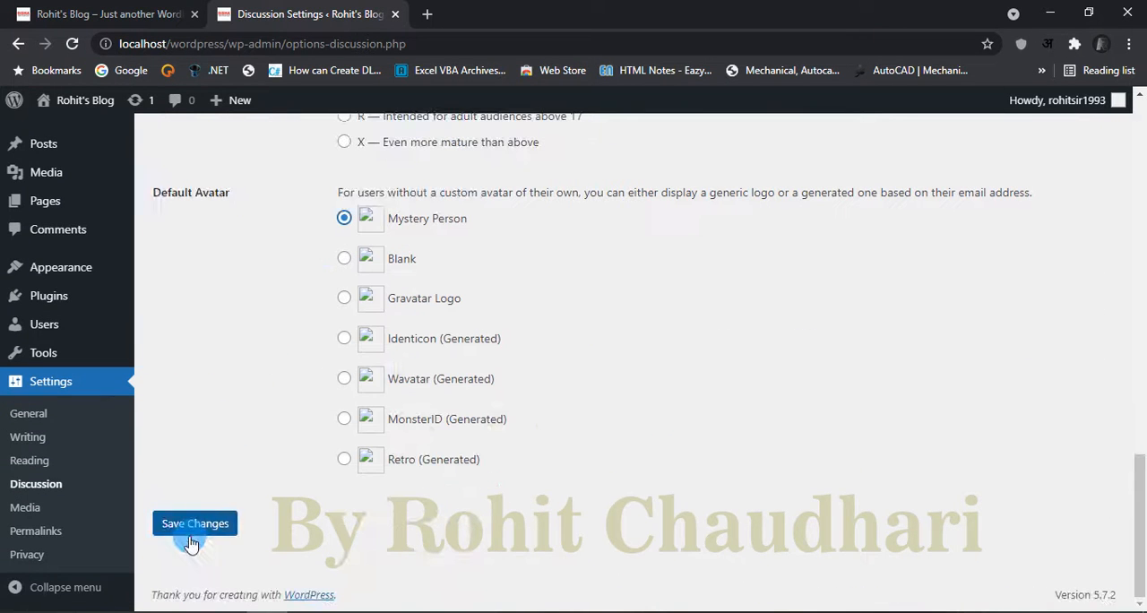
click(190, 534)
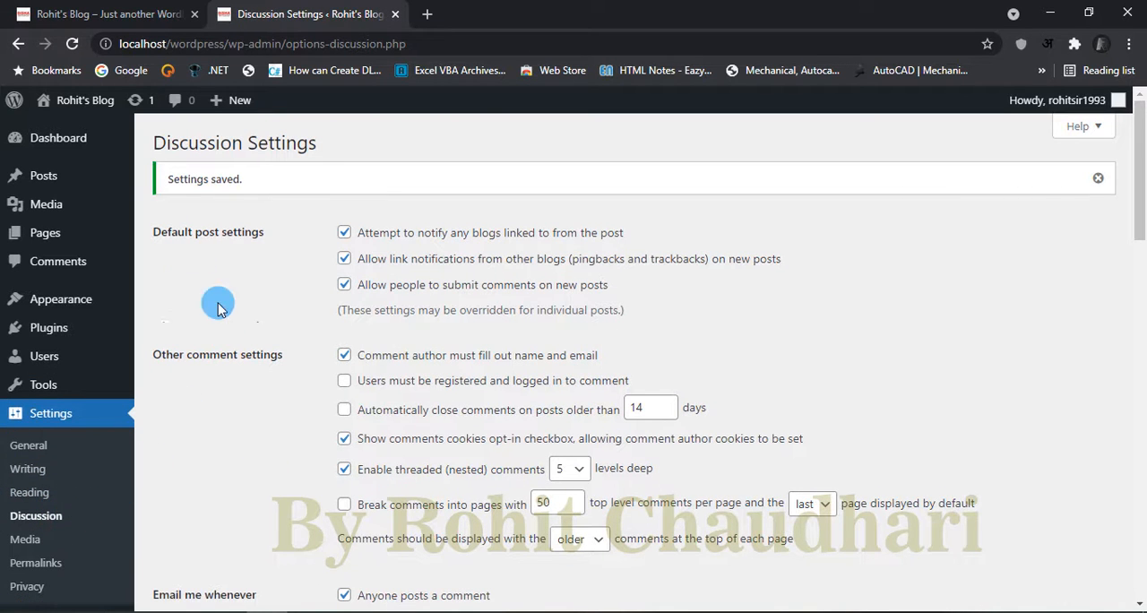
Step: Return to the dashboard and look over its Site Health Status, At a Glance and Activity boxes
click(54, 137)
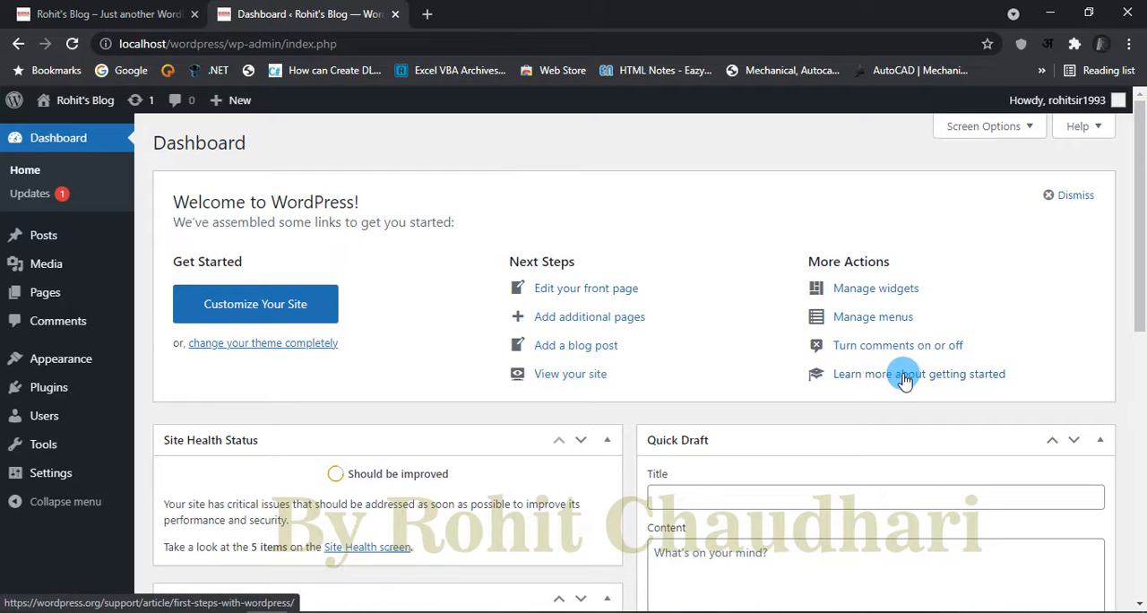
scroll(681, 381, down, 2)
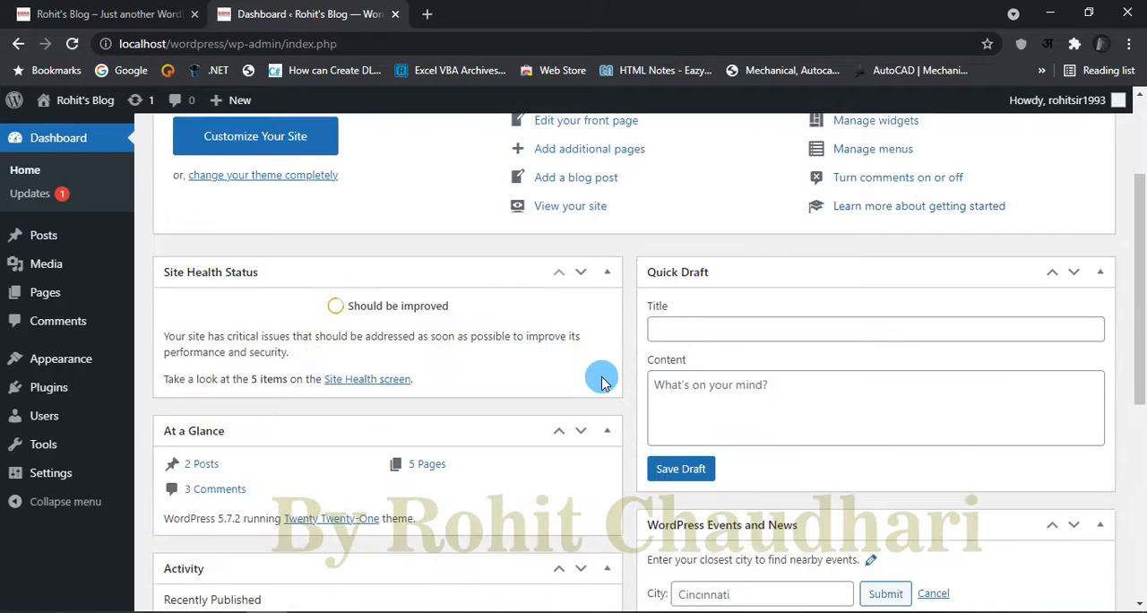
scroll(602, 383, down, 2)
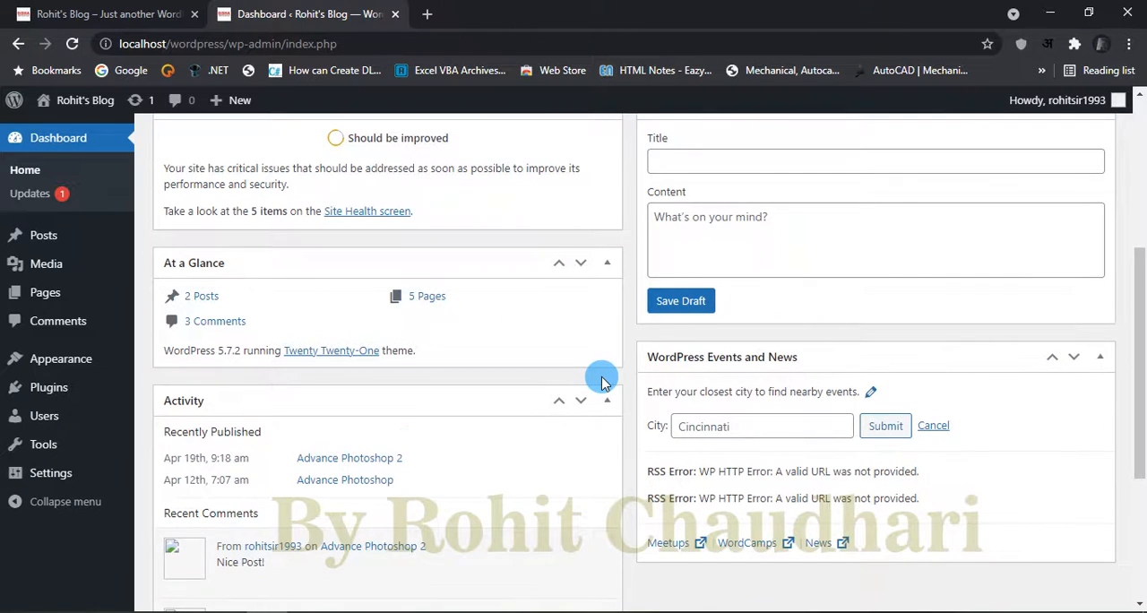
scroll(601, 381, down, 1)
scroll(476, 387, down, 2)
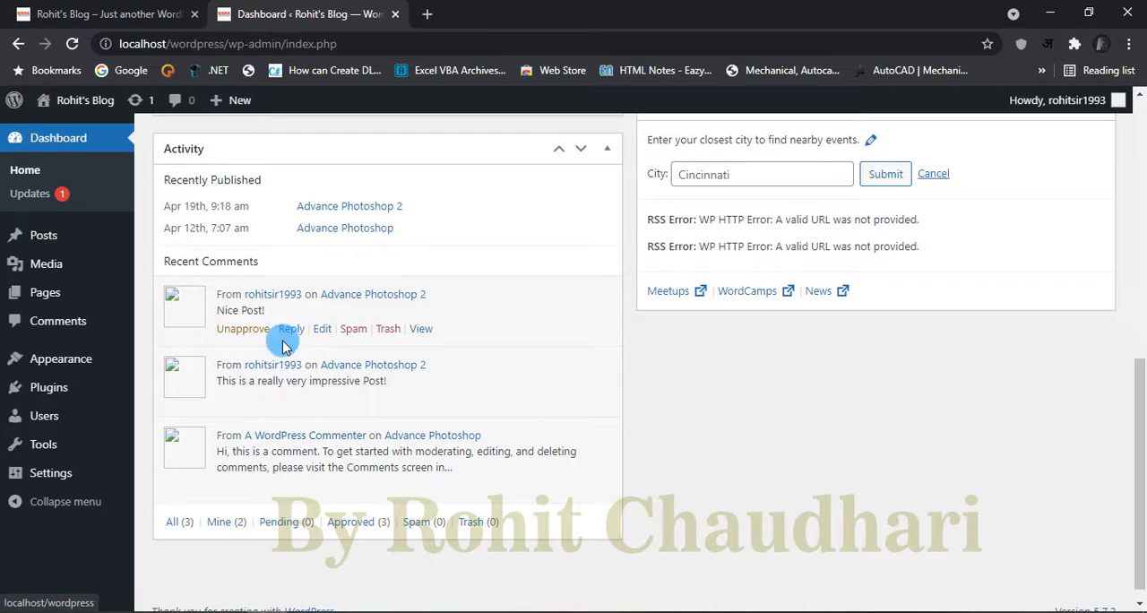
scroll(632, 363, up, 3)
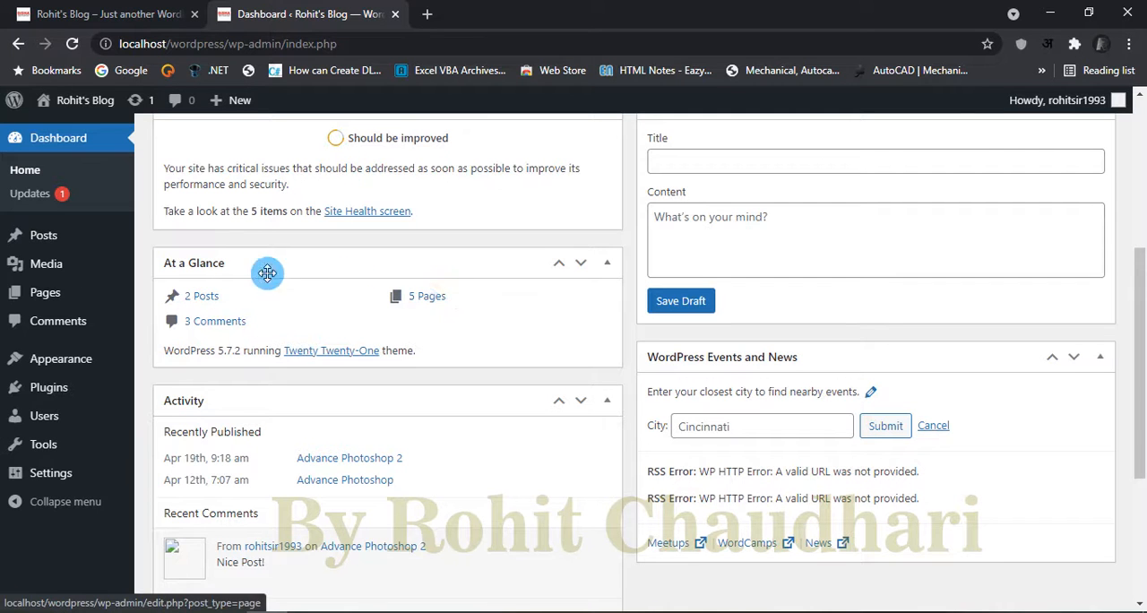
Step: Save a quick draft titled "About Today" with the content "Great Day Ahead!"
scroll(484, 341, up, 2)
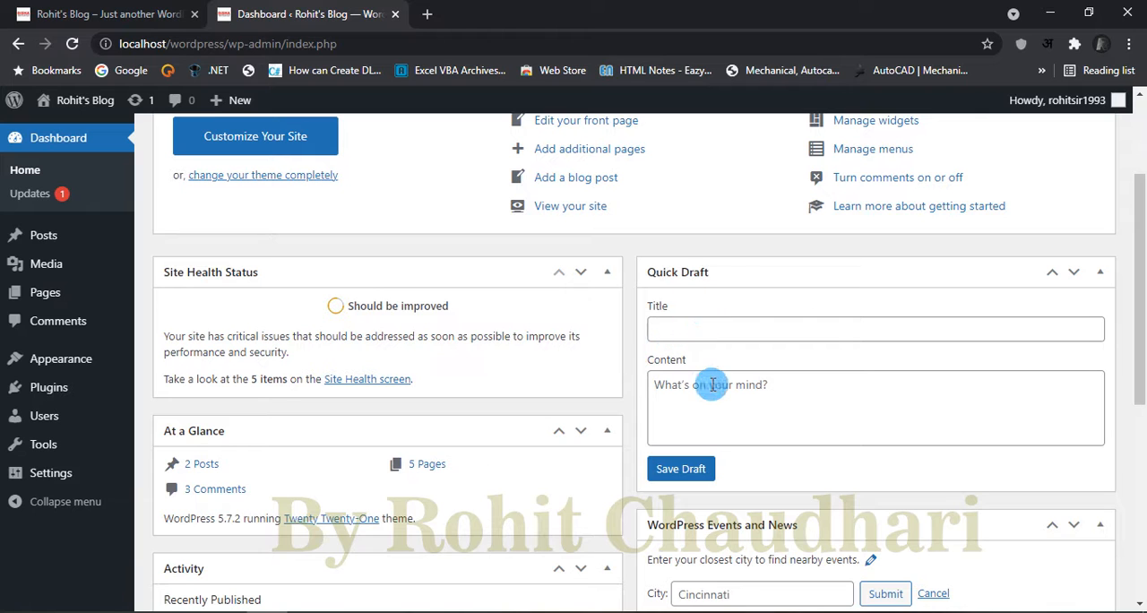
click(711, 327)
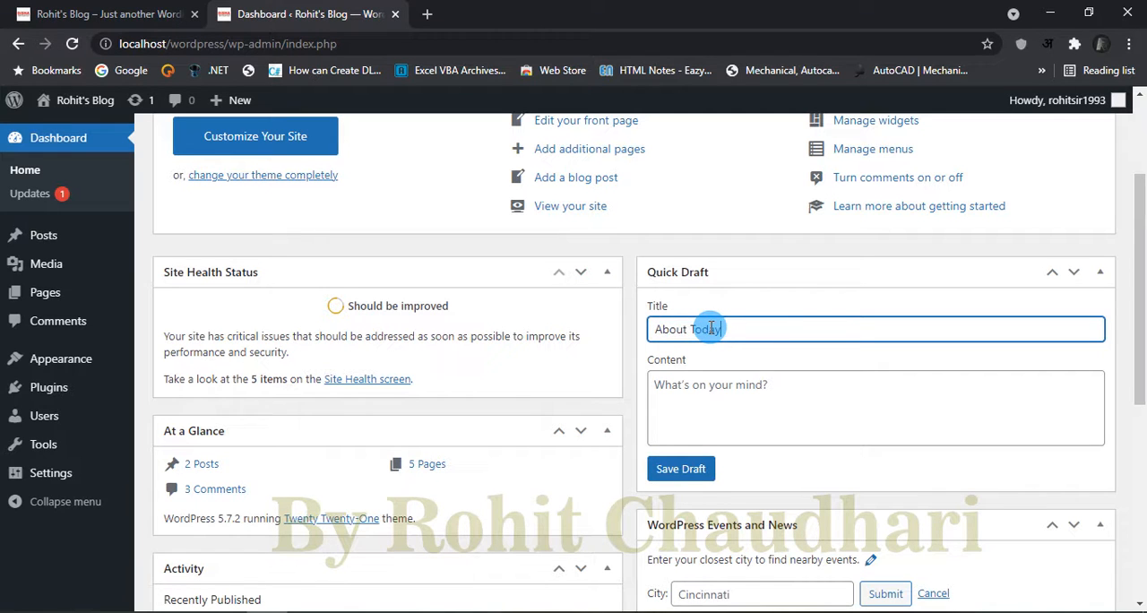
click(748, 385)
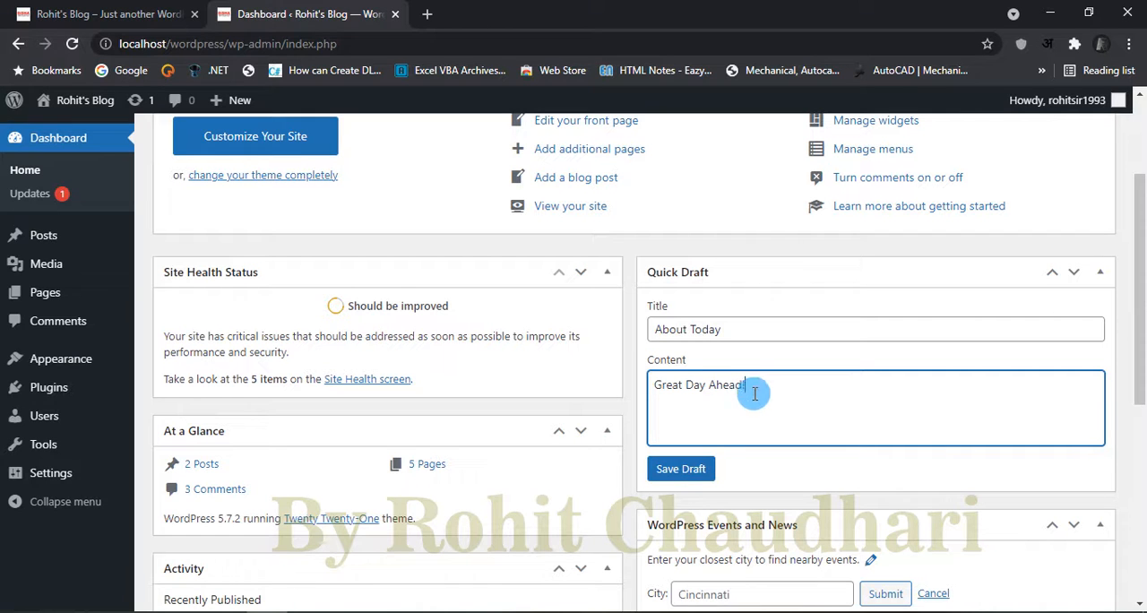
click(686, 470)
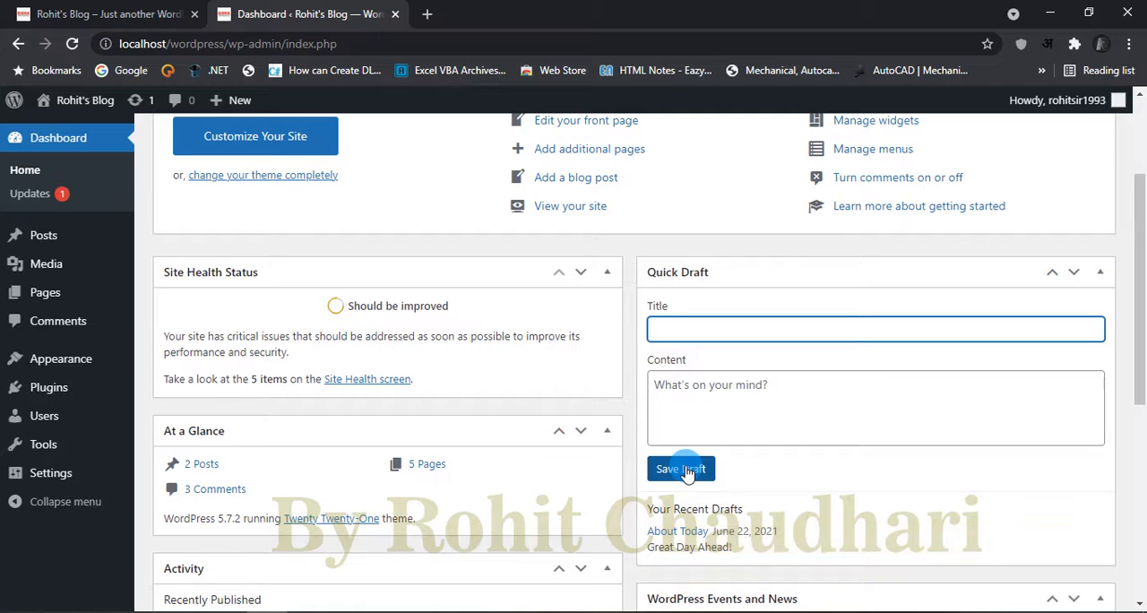
Step: Look over the dashboard's recent drafts, Activity box, and WordPress Events and News box
scroll(591, 515, down, 3)
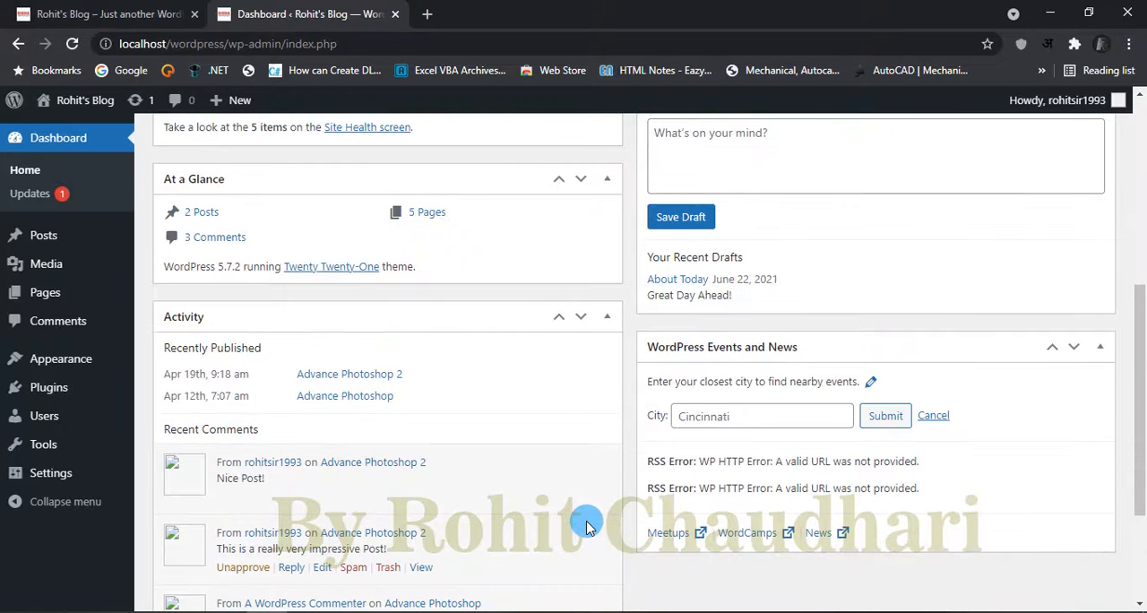
scroll(587, 527, down, 2)
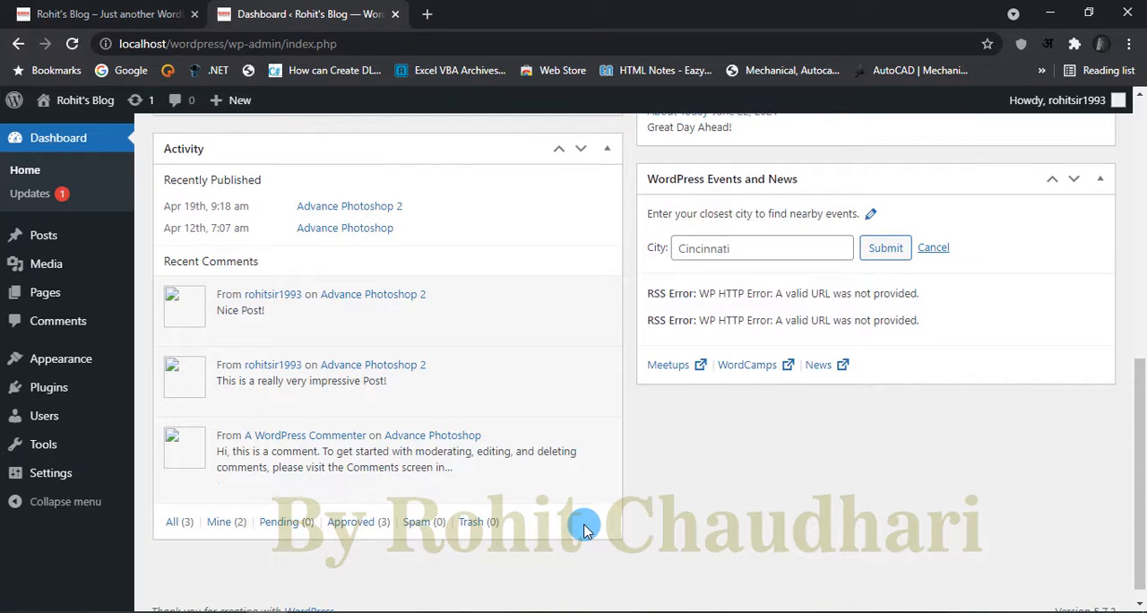
scroll(584, 528, up, 5)
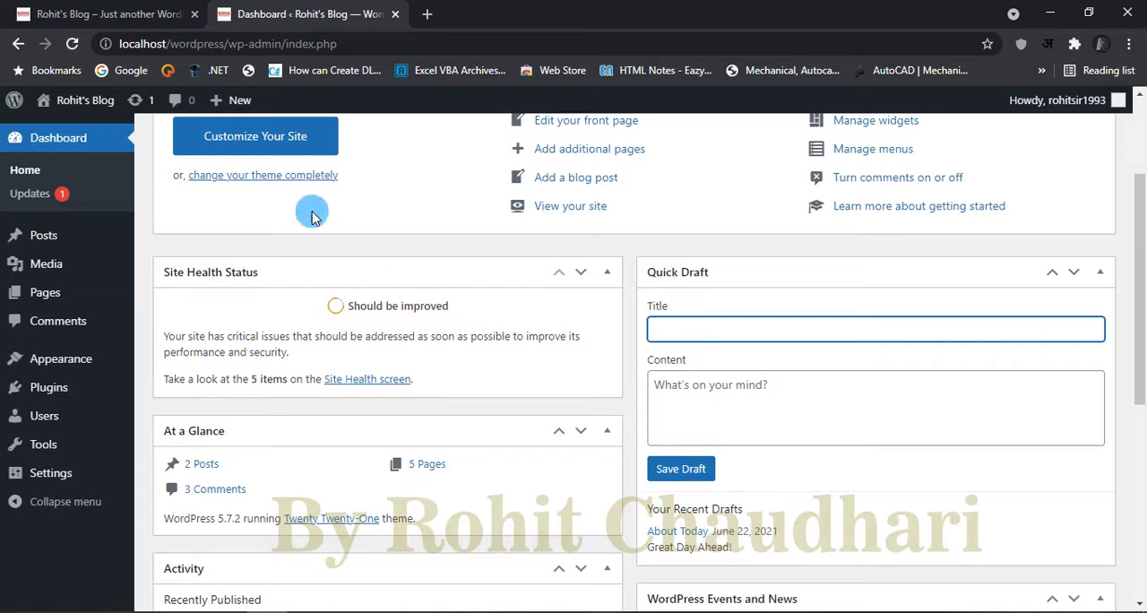
Step: Switch to the open blog page, reload it, and look through the site's Posts page down to the footer
click(84, 18)
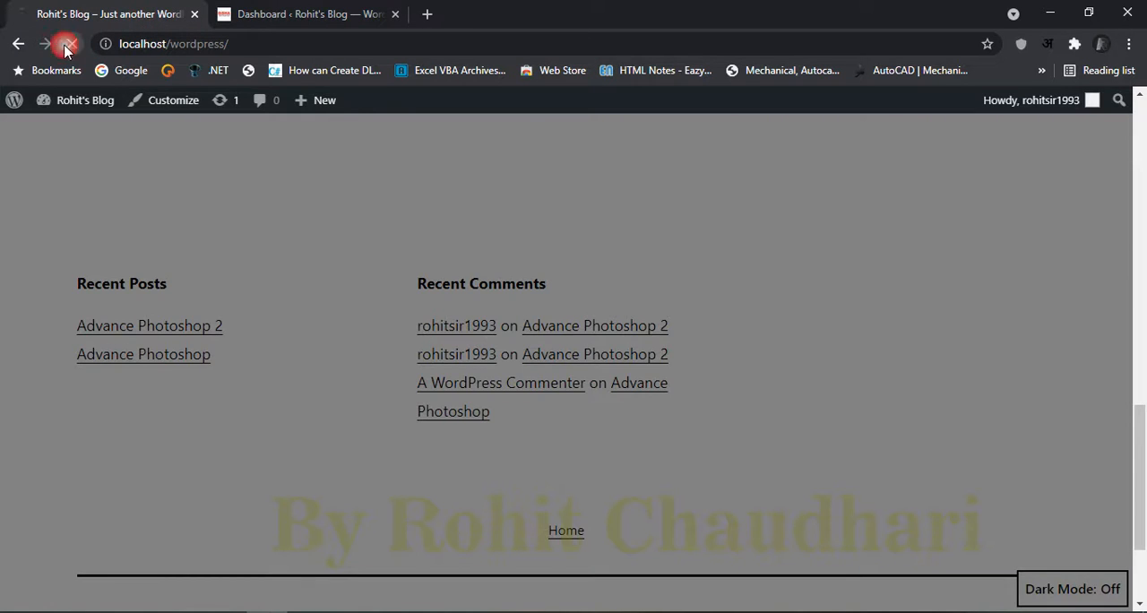
scroll(688, 345, up, 7)
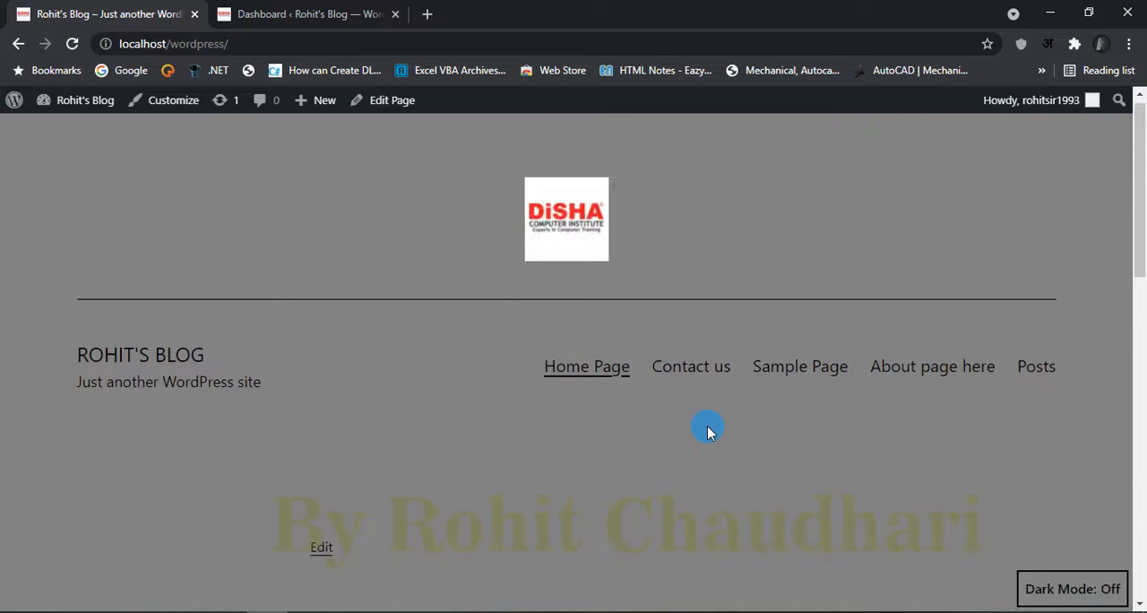
click(1030, 367)
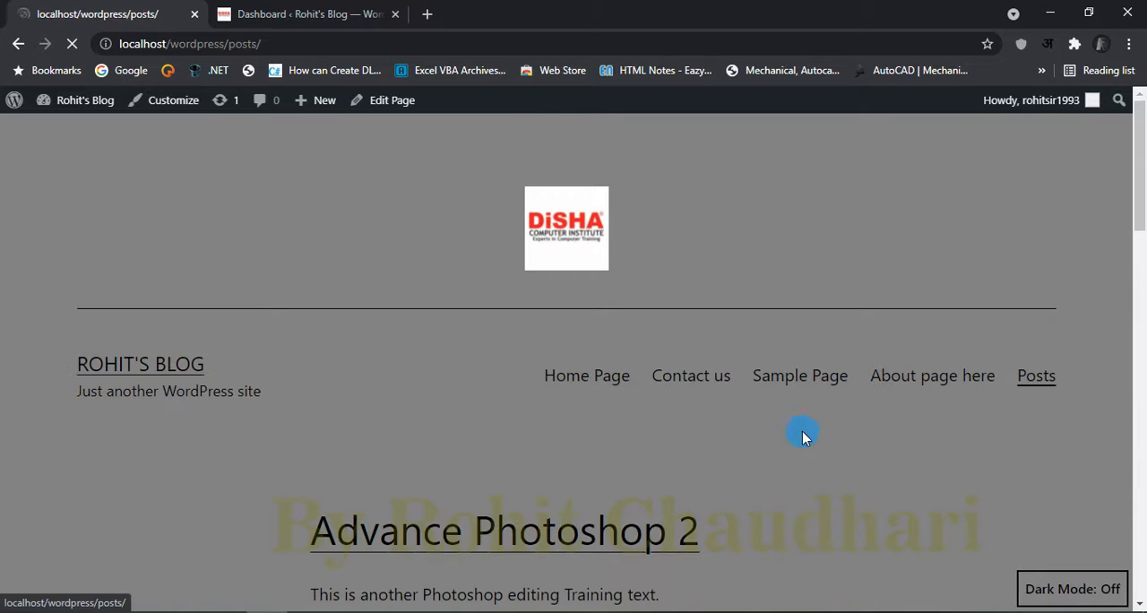
scroll(587, 428, down, 15)
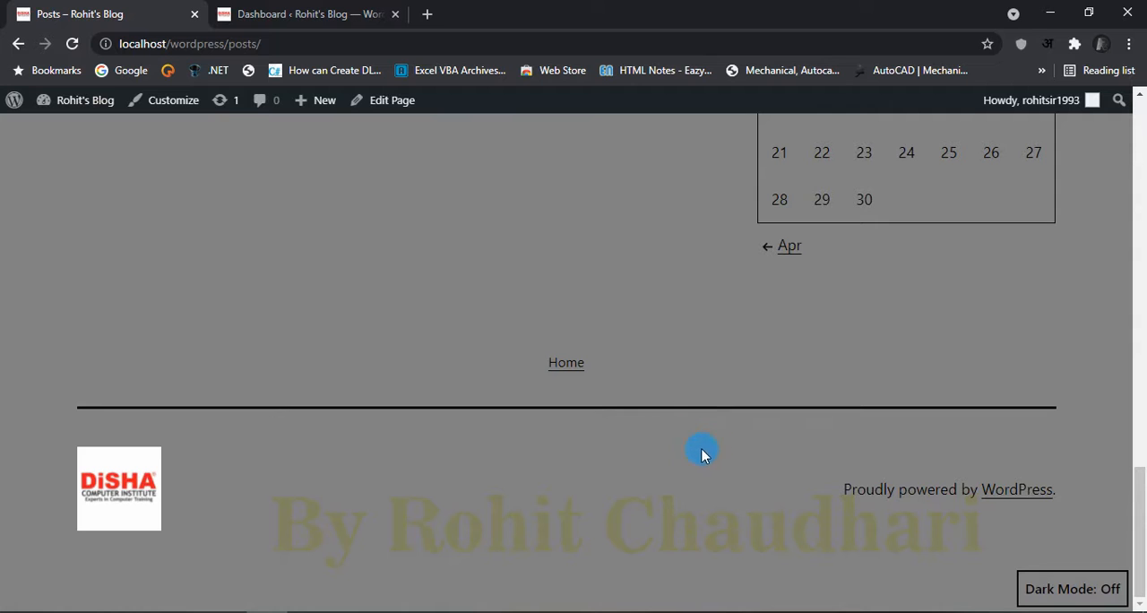
scroll(702, 454, up, 15)
Step: Return to the dashboard, browse the widgets available for the Footer area in the site customizer, and close it
click(392, 8)
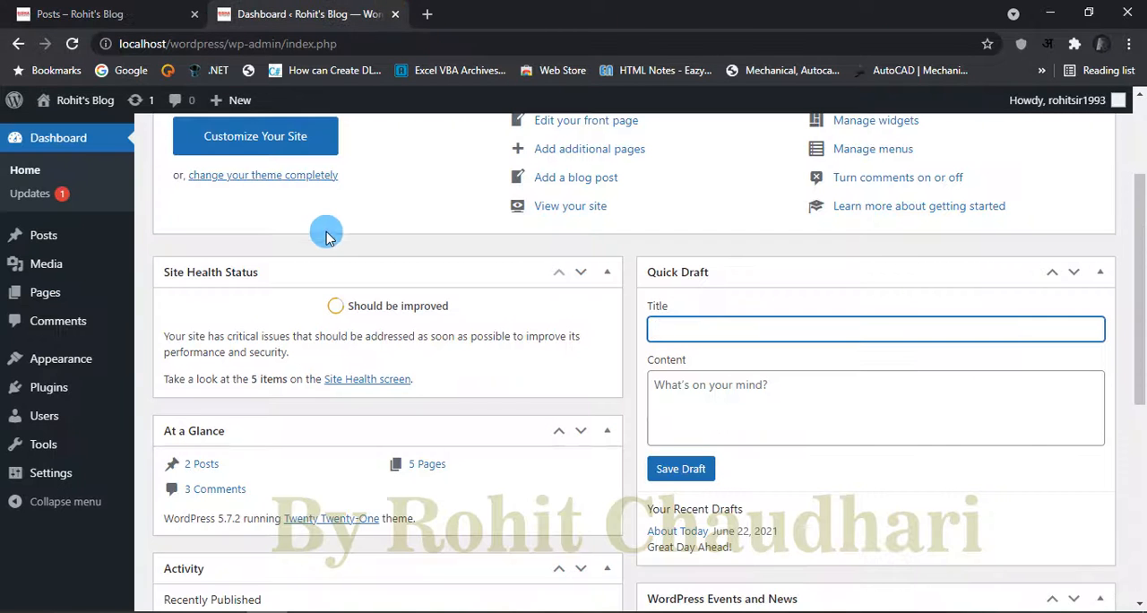
click(287, 138)
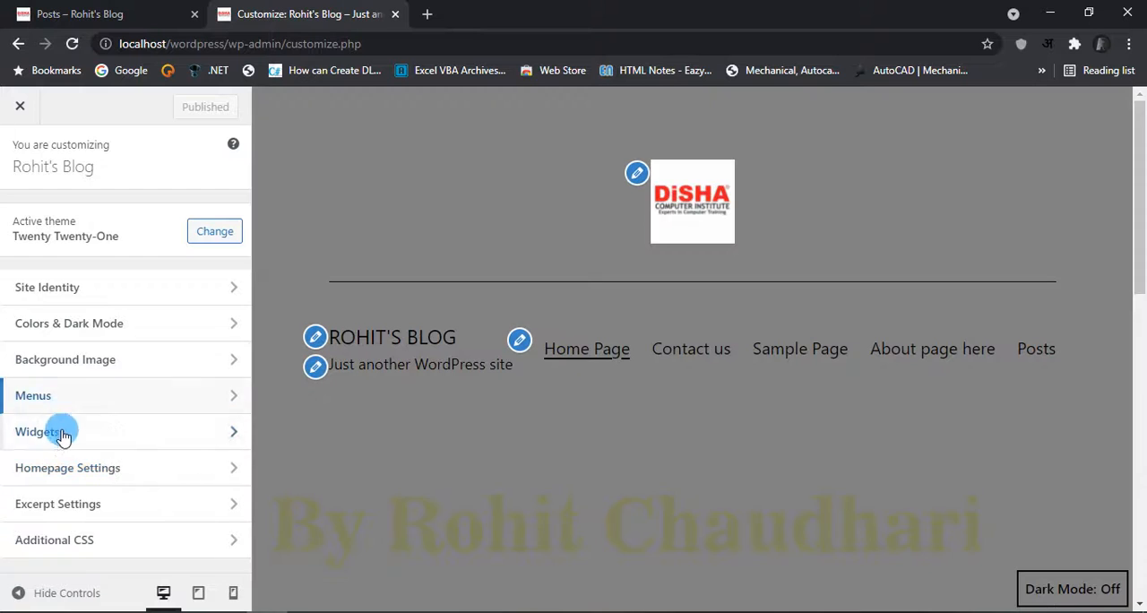
click(54, 437)
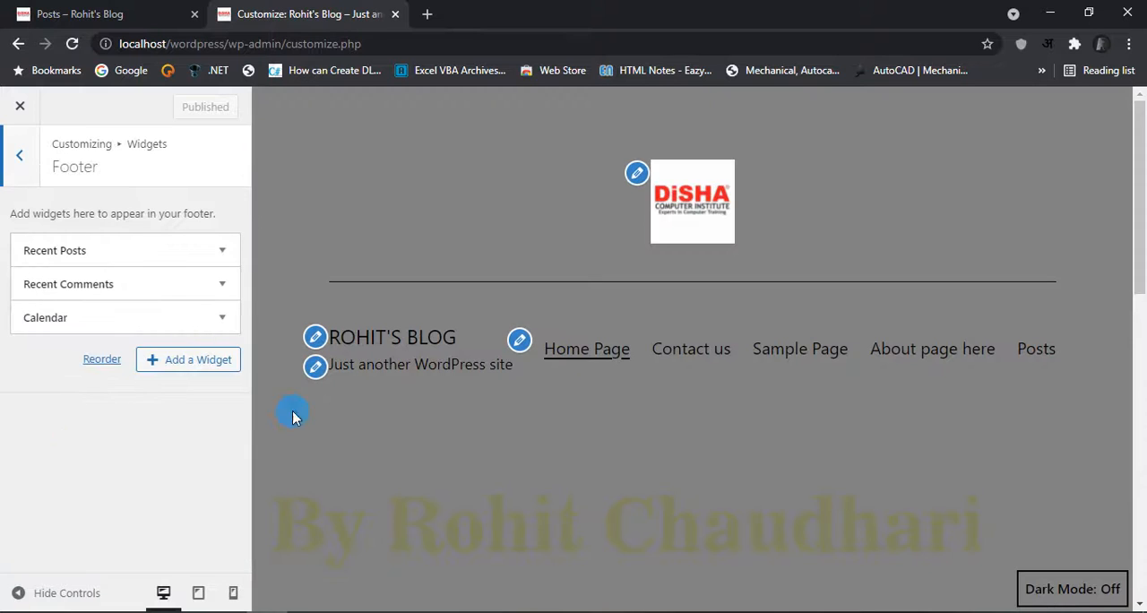
click(175, 362)
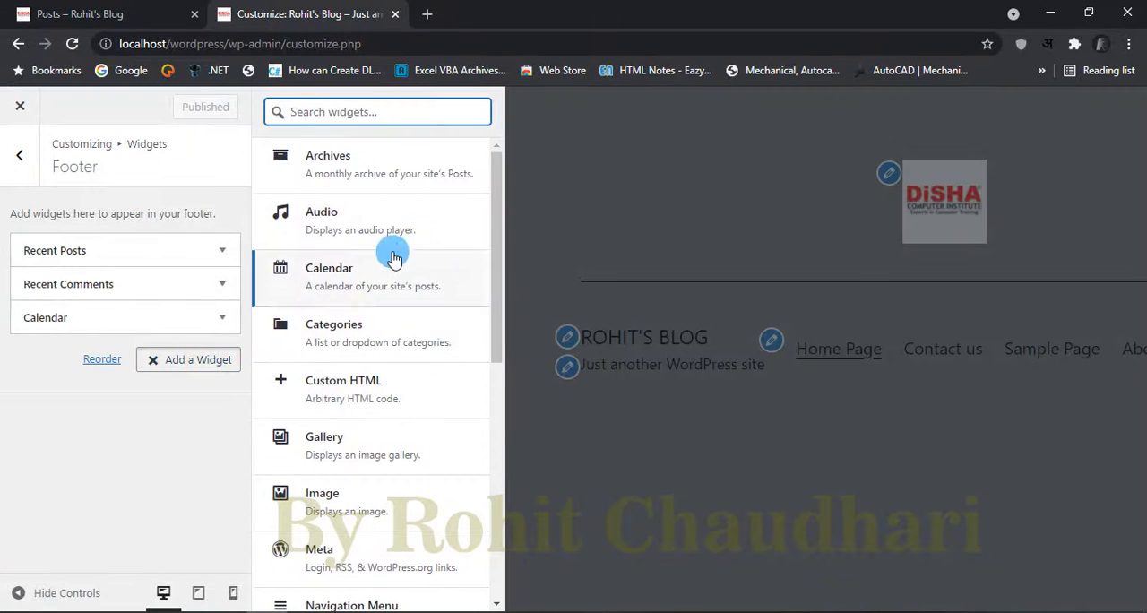
drag(494, 226, 486, 504)
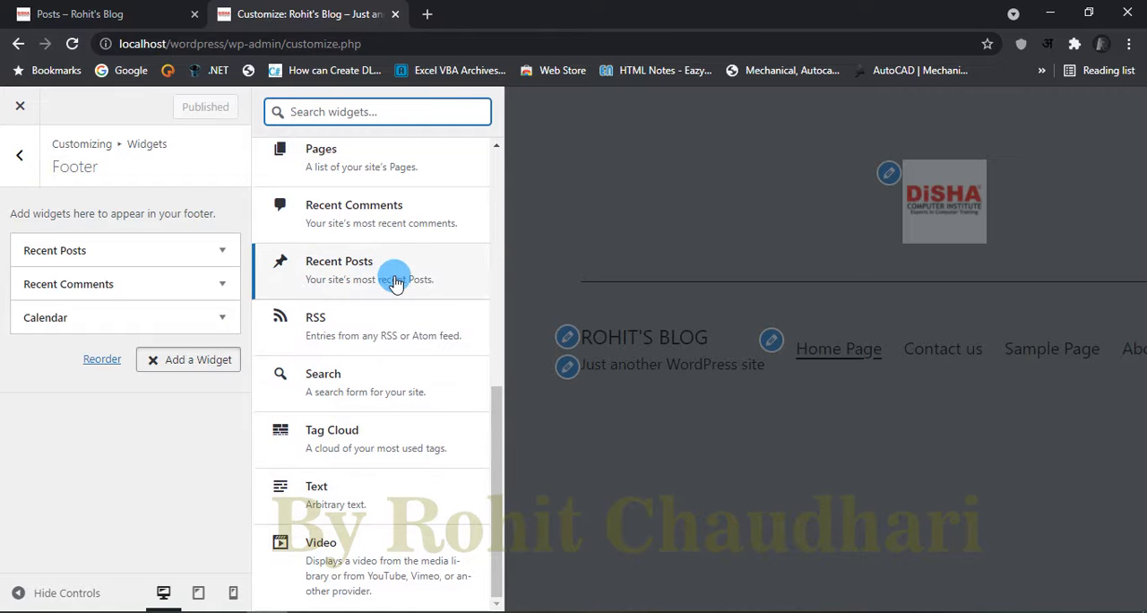
scroll(395, 281, up, 1)
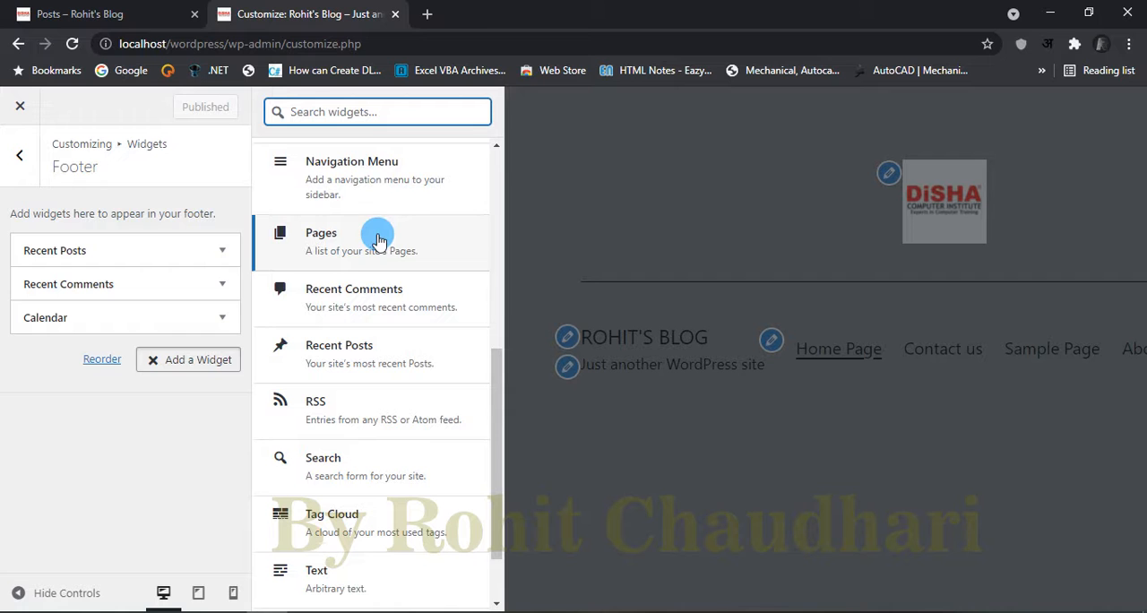
scroll(401, 188, up, 3)
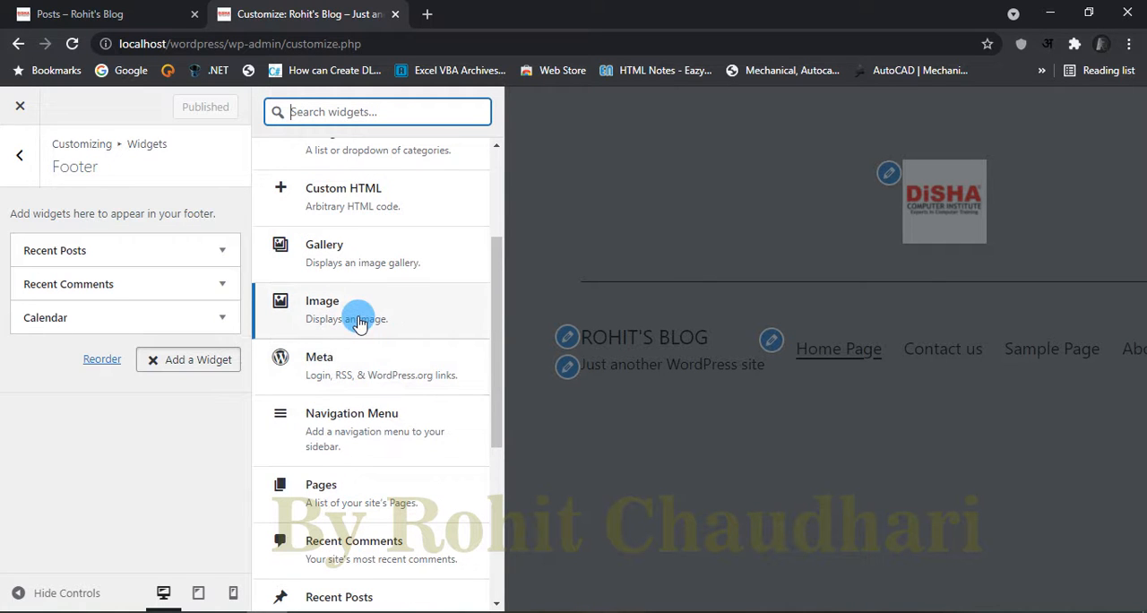
click(531, 220)
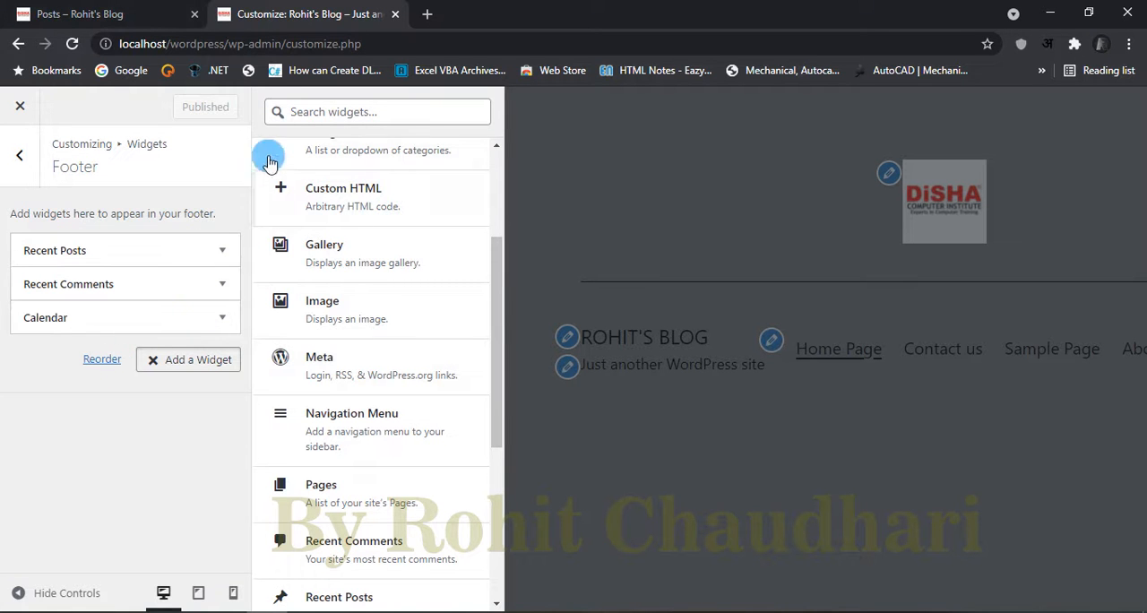
click(23, 102)
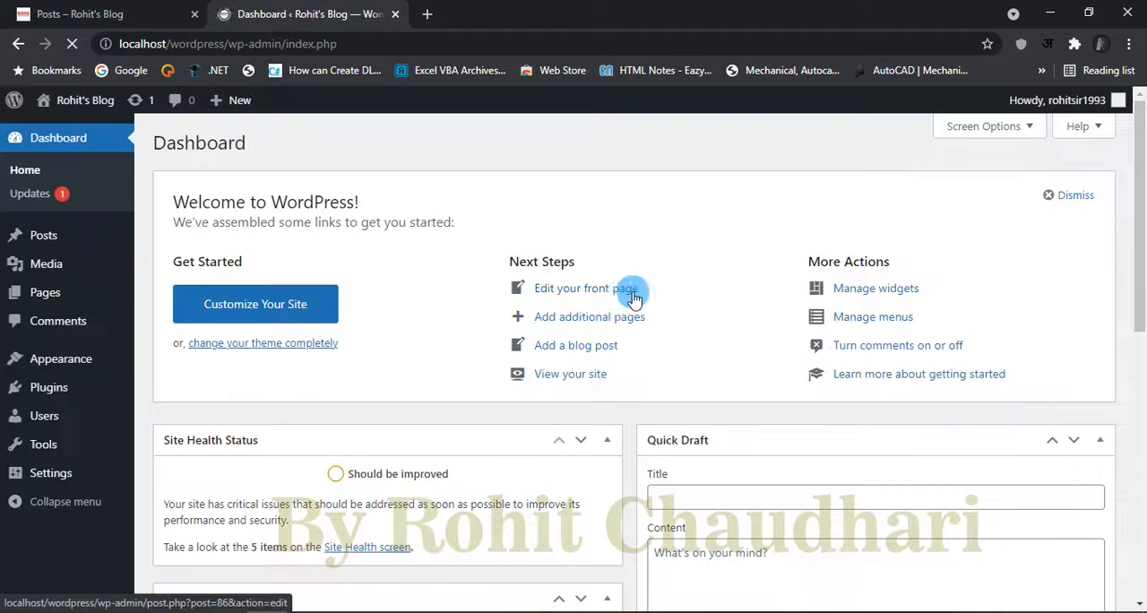
Step: Look over the dashboard's Quick Draft, At a Glance and Activity boxes, with a glance at the blog's Posts page
scroll(757, 394, down, 4)
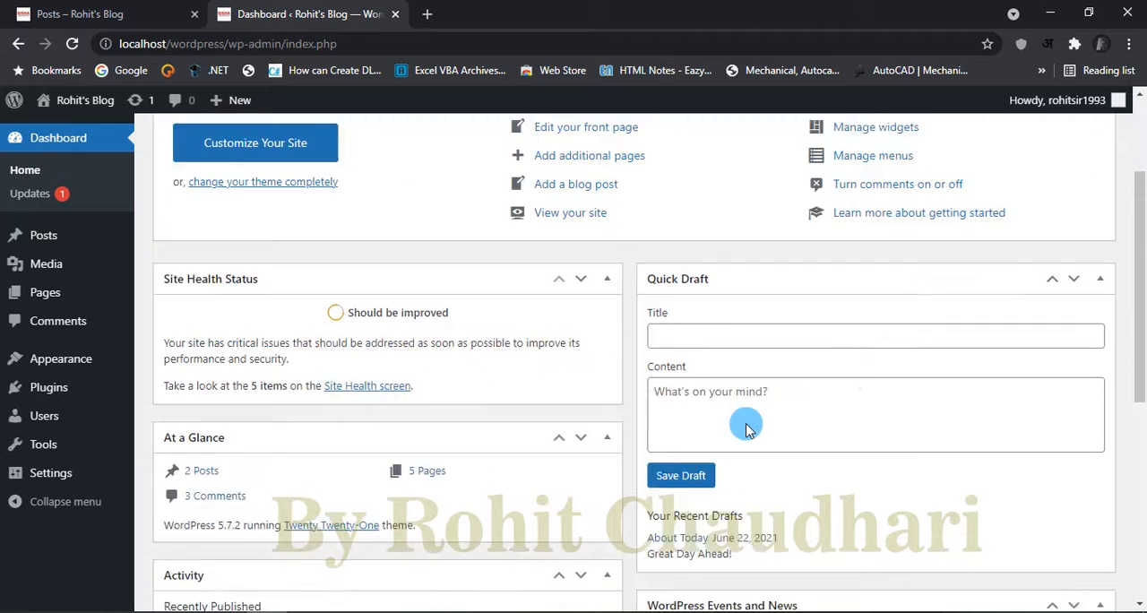
scroll(732, 418, up, 1)
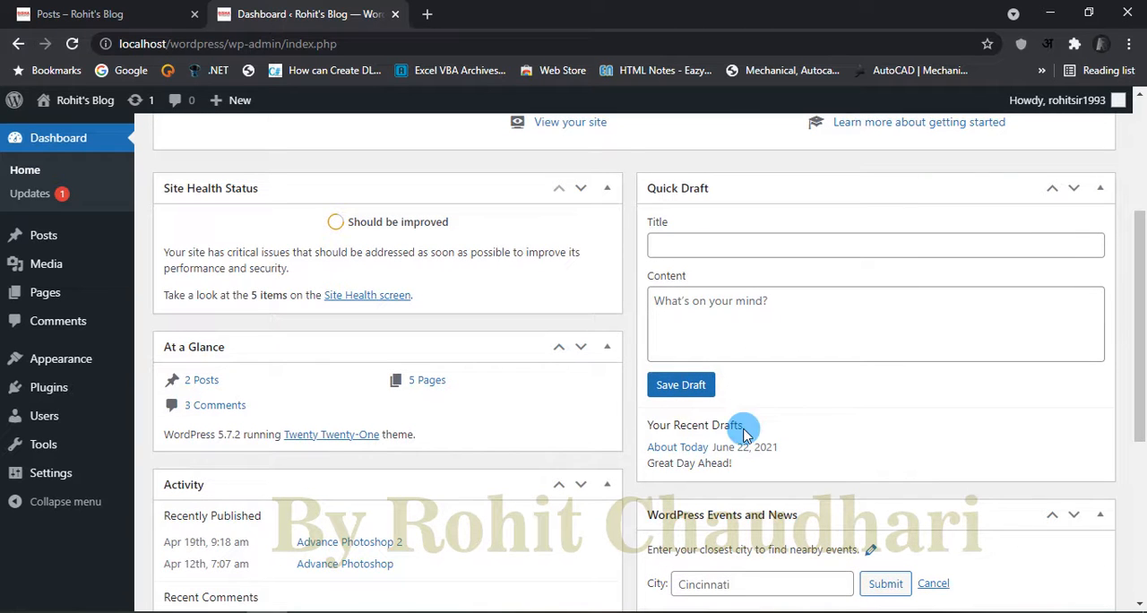
scroll(900, 459, up, 2)
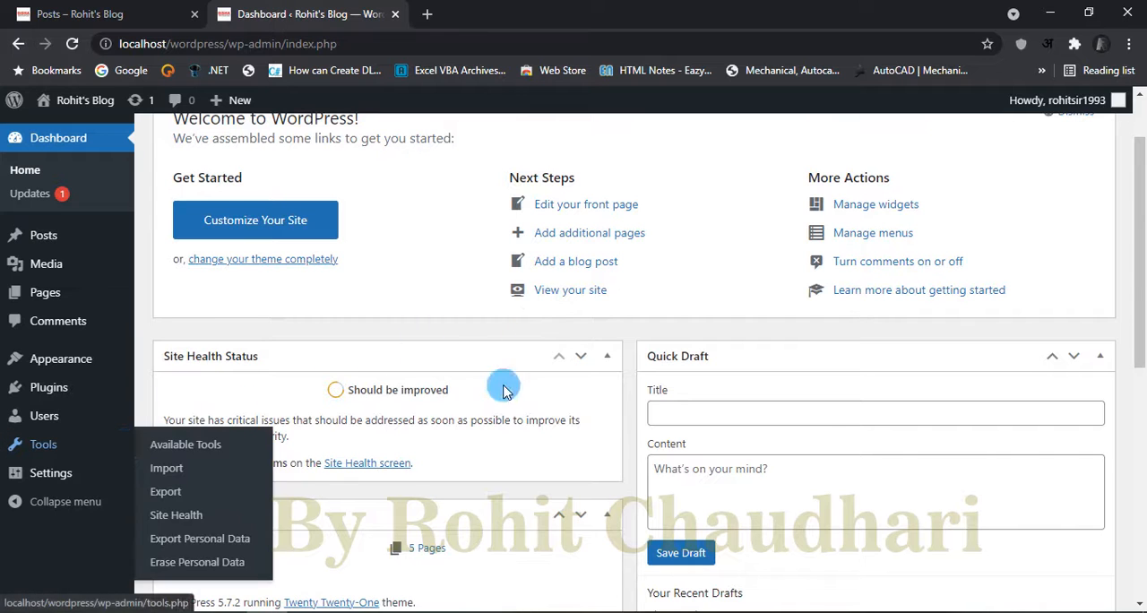
scroll(855, 448, down, 4)
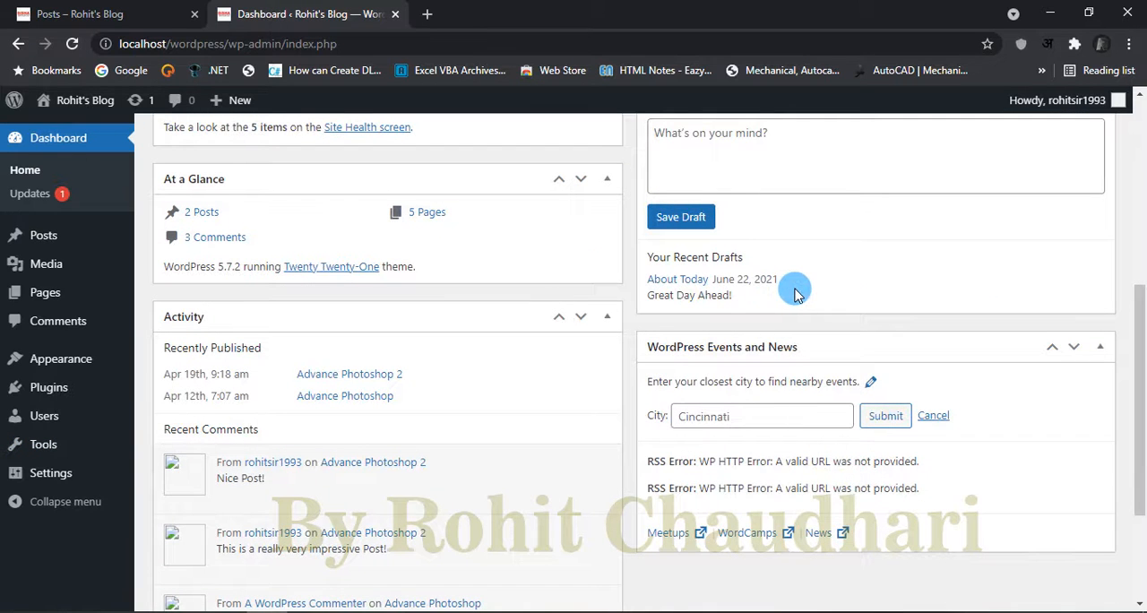
scroll(794, 291, up, 1)
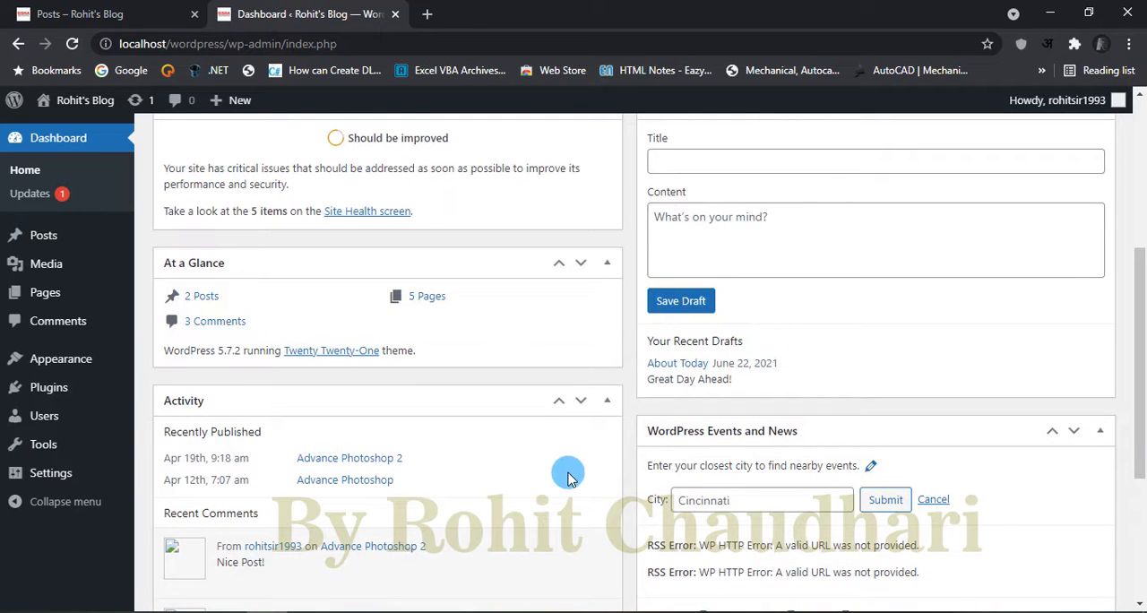
click(126, 7)
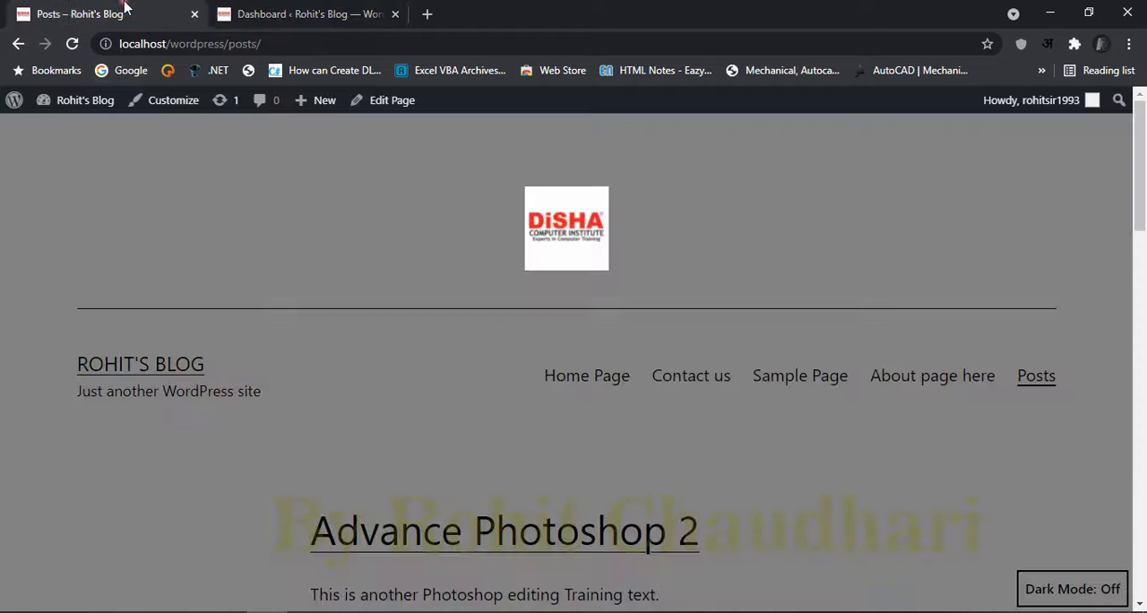
click(300, 7)
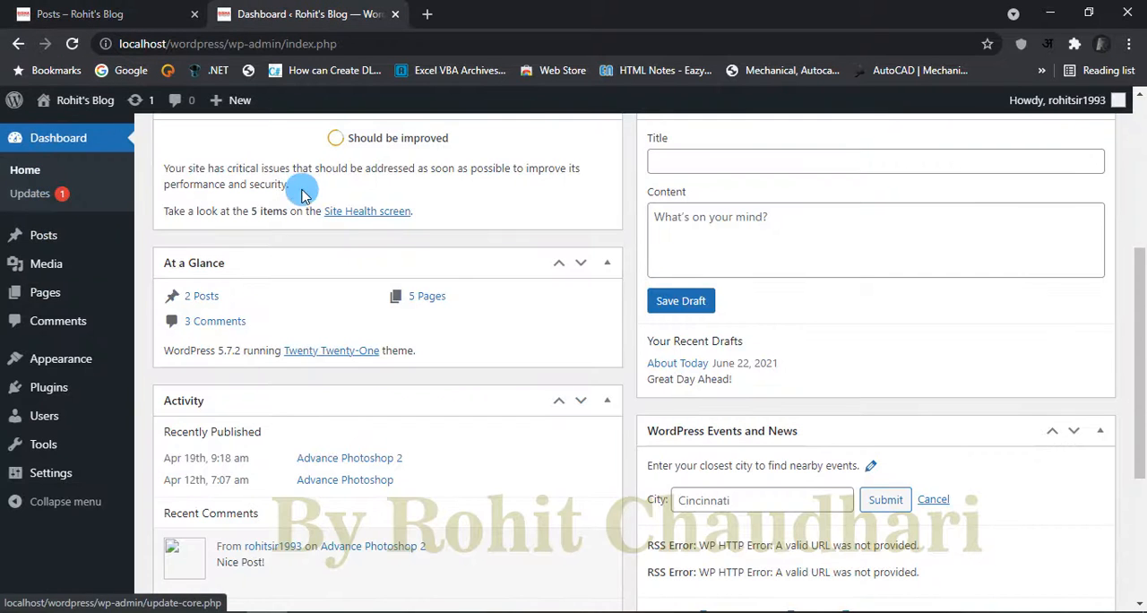
scroll(565, 461, up, 4)
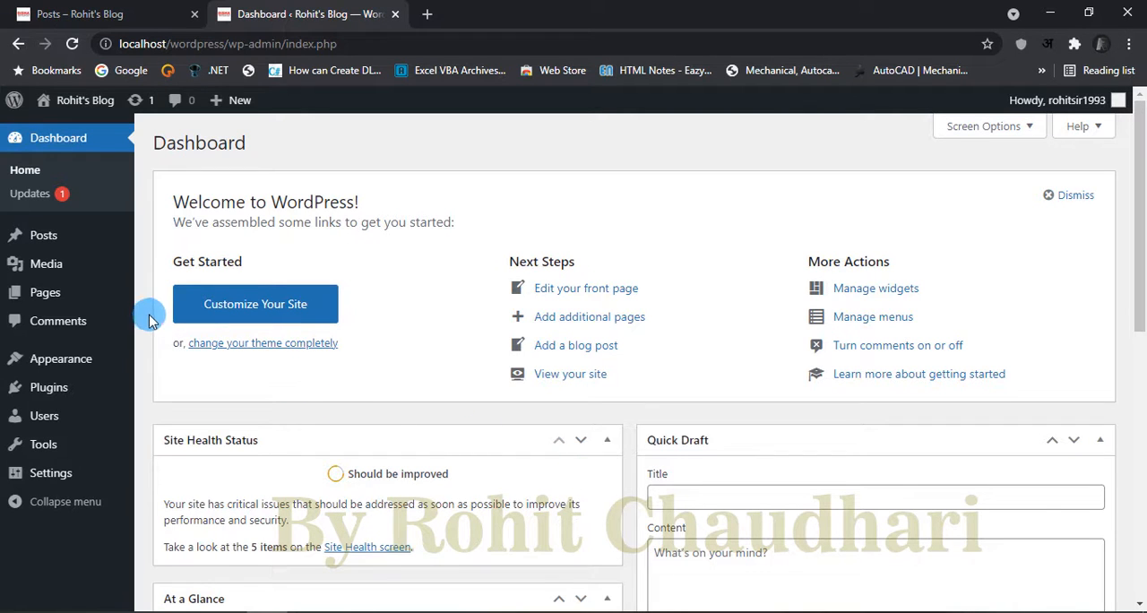
Step: Open the list of all posts, check the category filter choices, and filter the list to June 2021
click(56, 239)
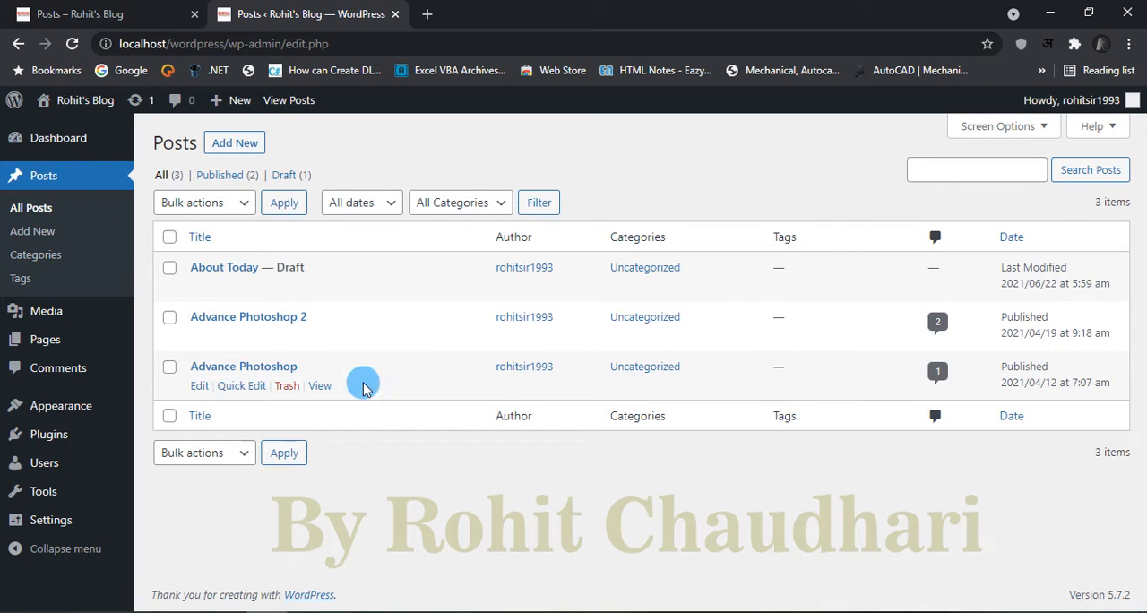
click(452, 204)
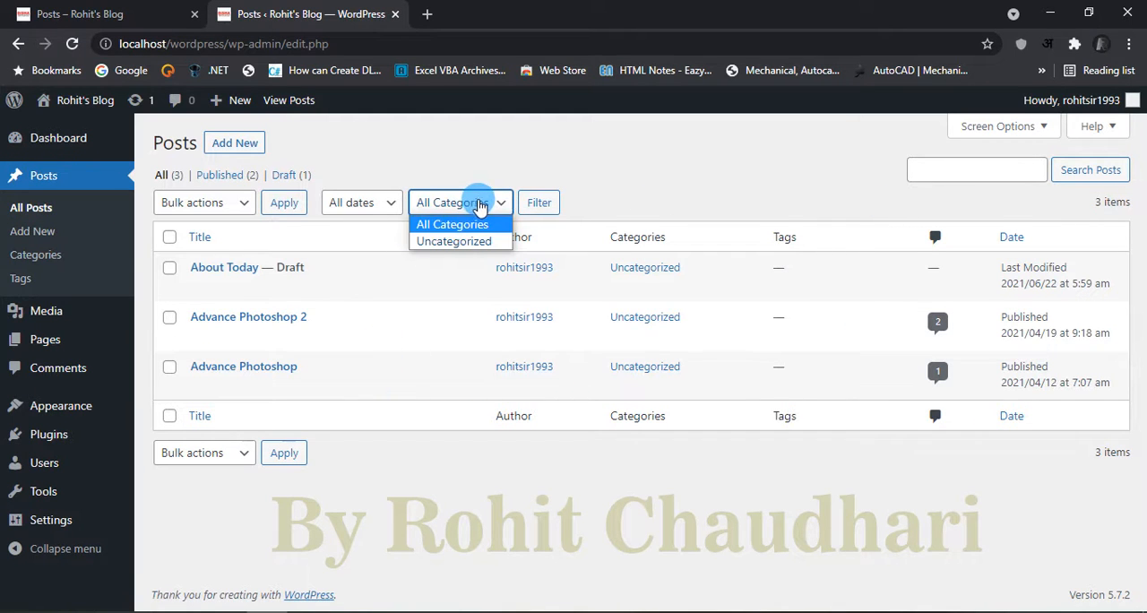
click(479, 204)
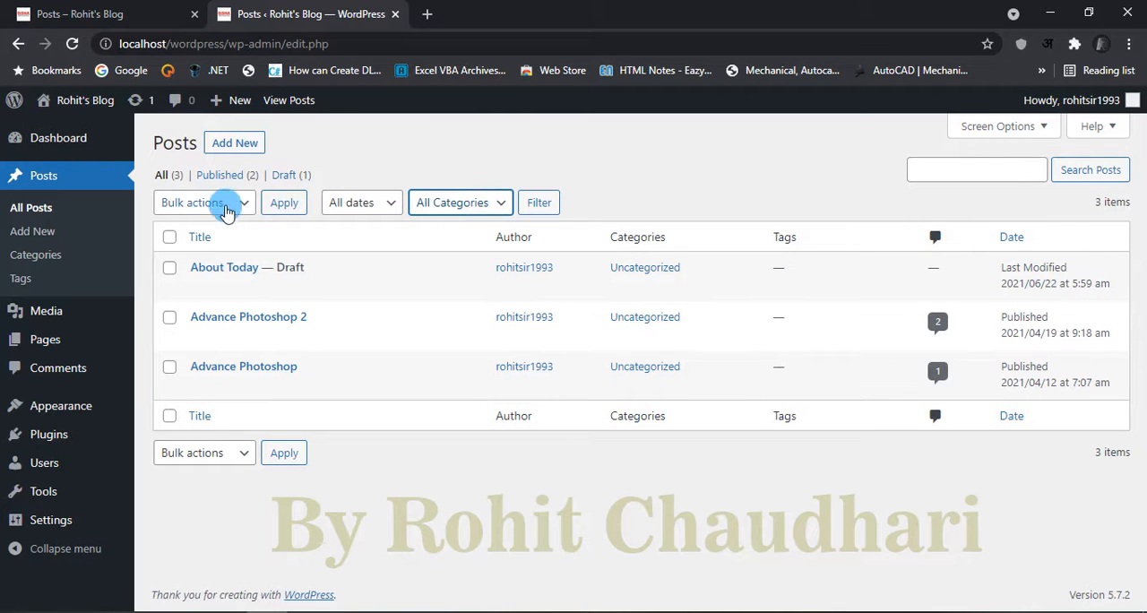
click(369, 204)
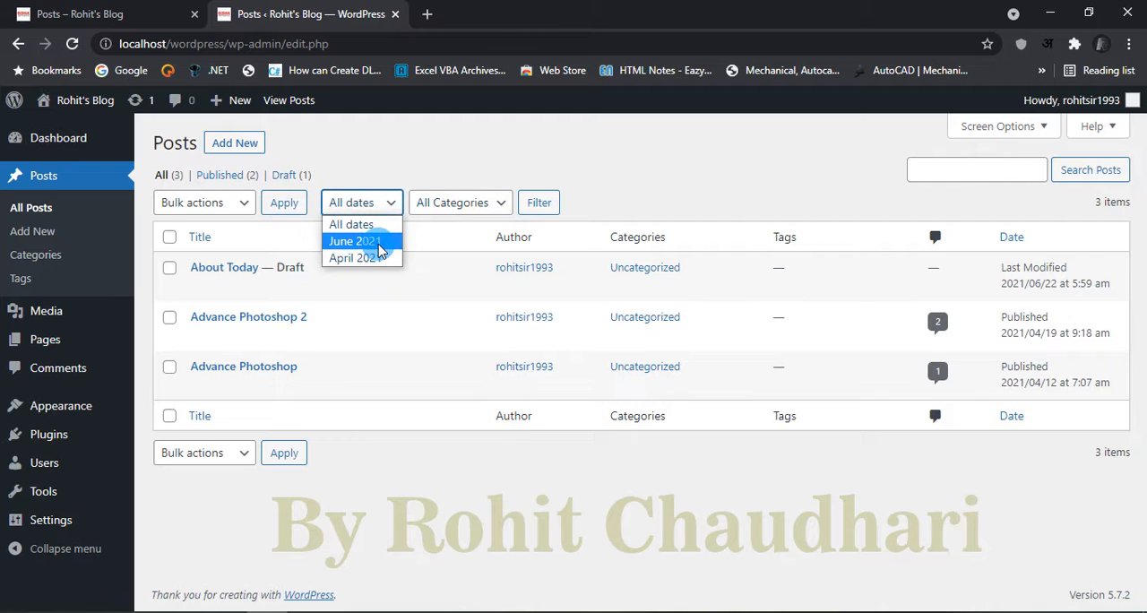
click(378, 242)
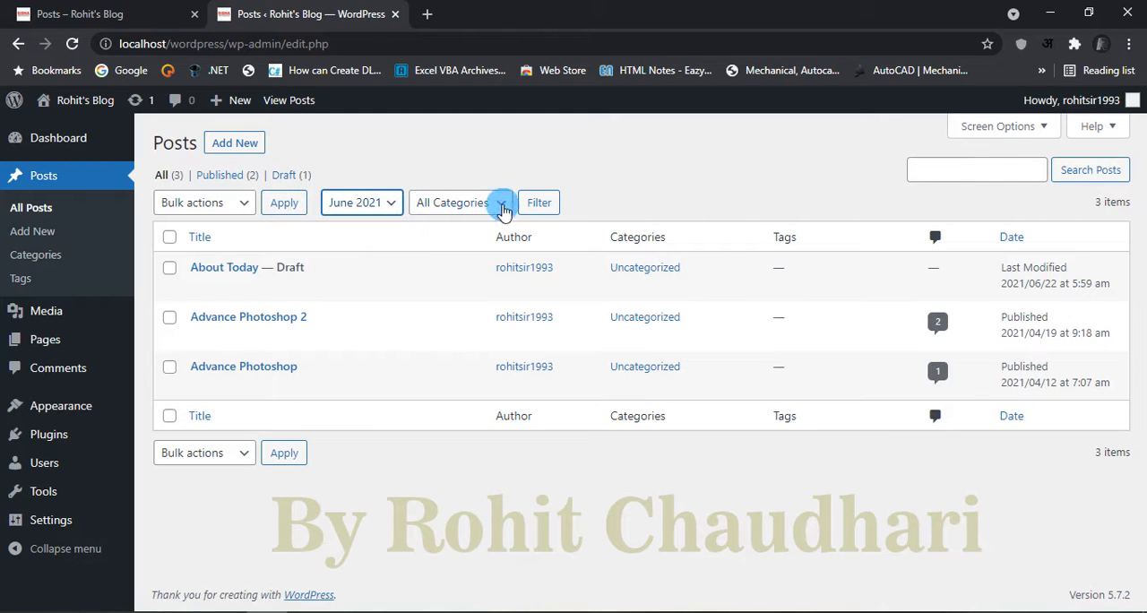
click(536, 207)
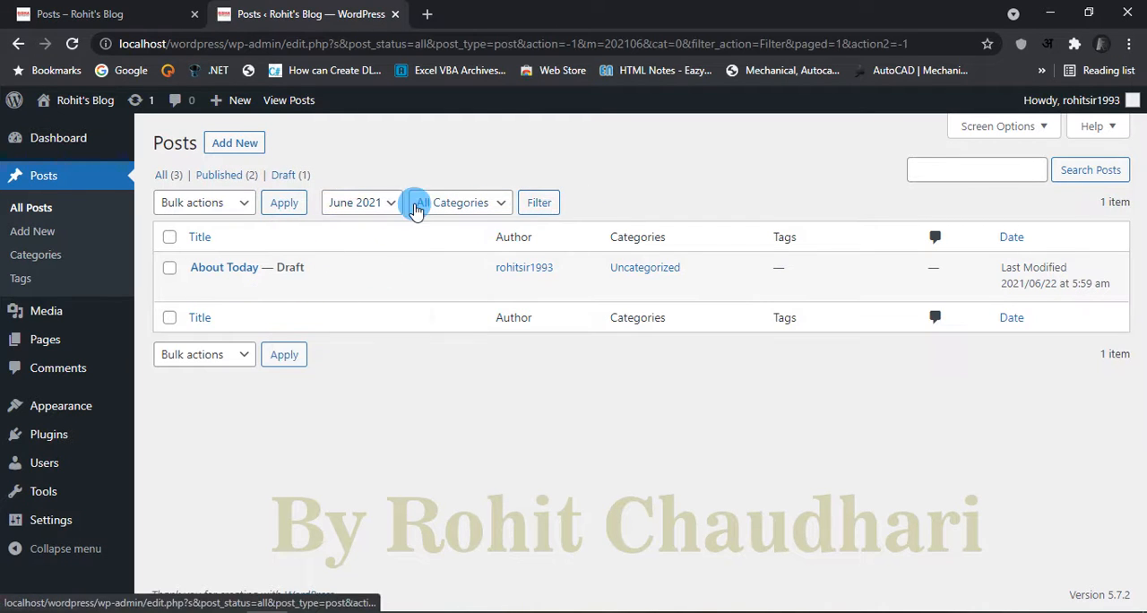
Step: Filter the posts list to April 2021 and reset the filter to all dates
click(392, 204)
click(371, 259)
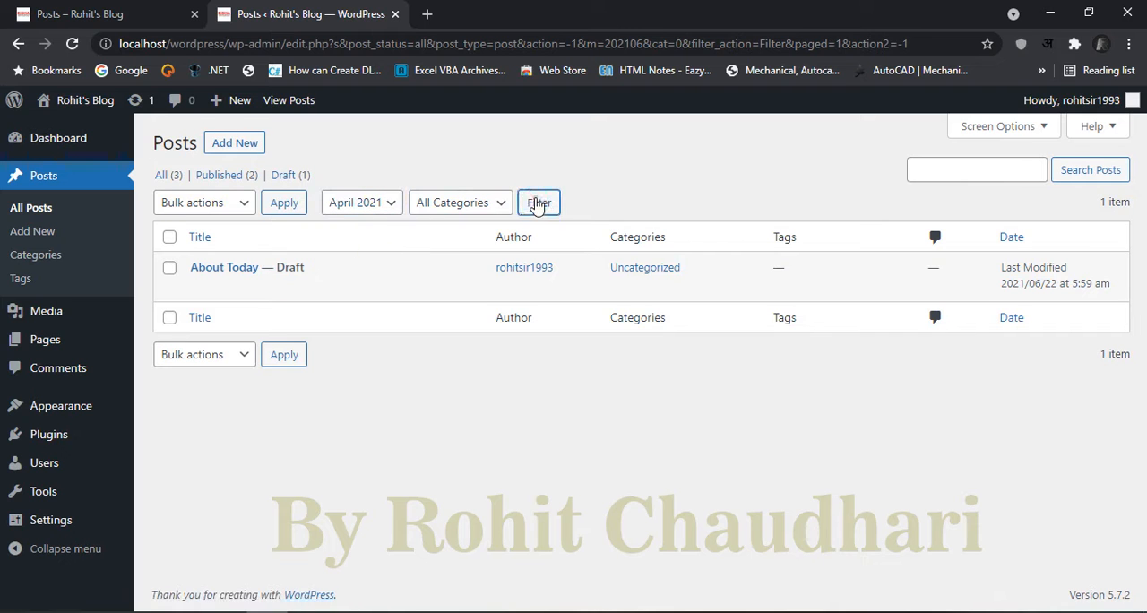
click(537, 208)
click(369, 208)
click(351, 225)
click(553, 205)
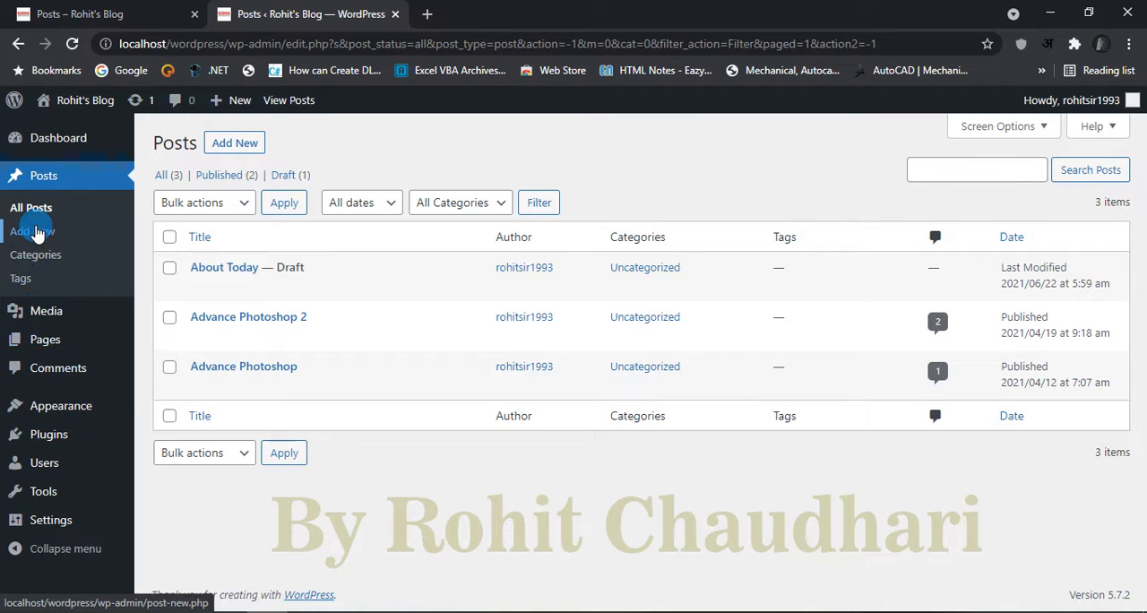
Step: View the blank editor for a new post and return to the posts list
click(245, 145)
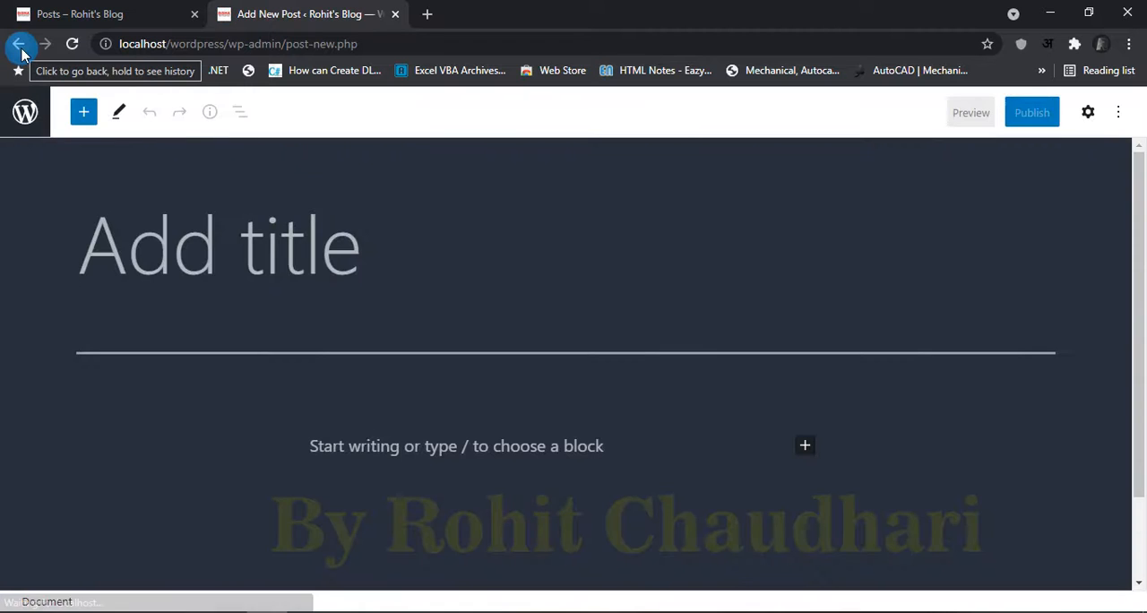
click(20, 44)
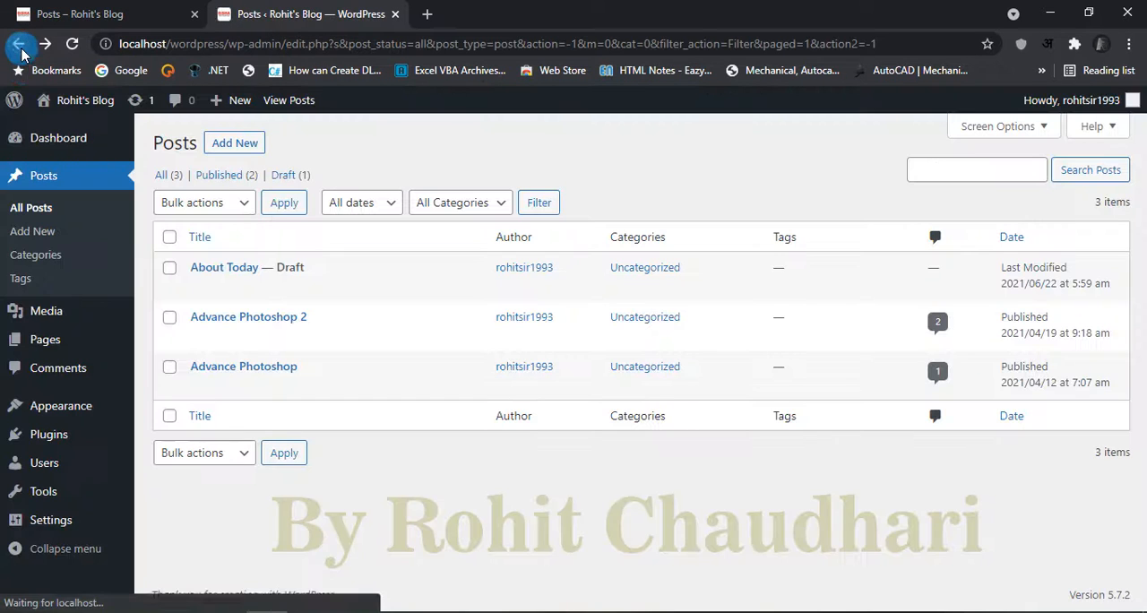
Step: Look through the Add New Category form on the Categories page and open the Tags page
mouse_move(52, 303)
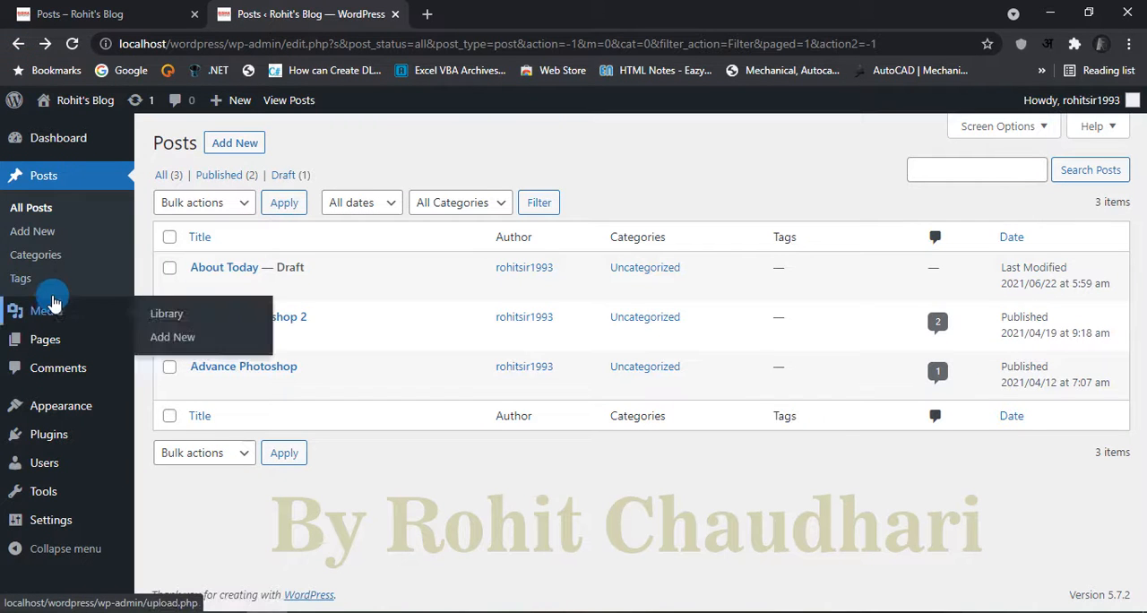
click(35, 256)
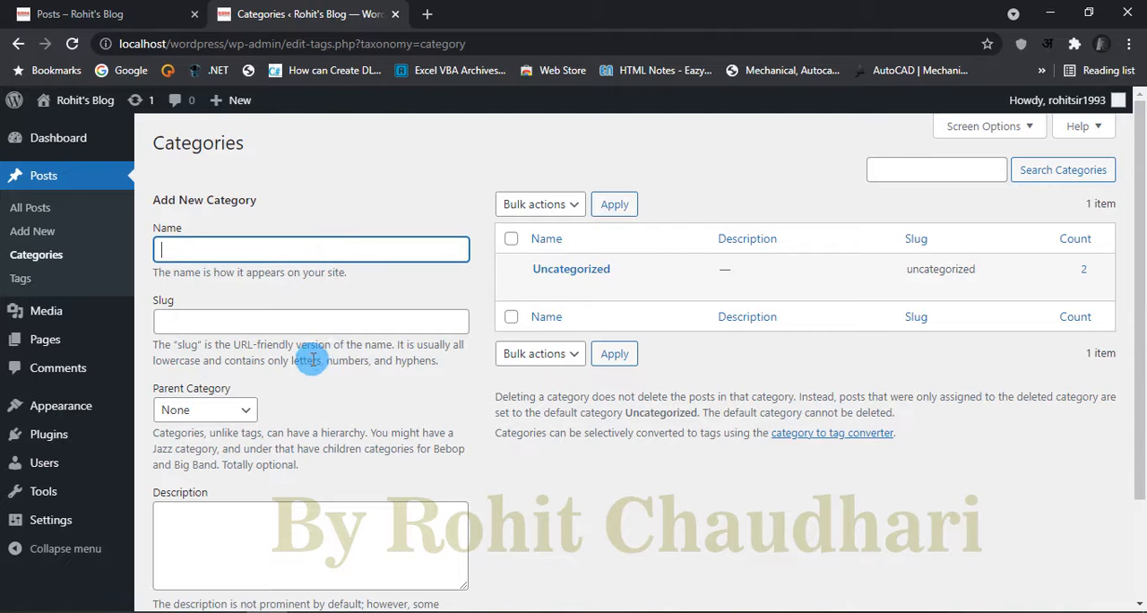
scroll(451, 417, down, 2)
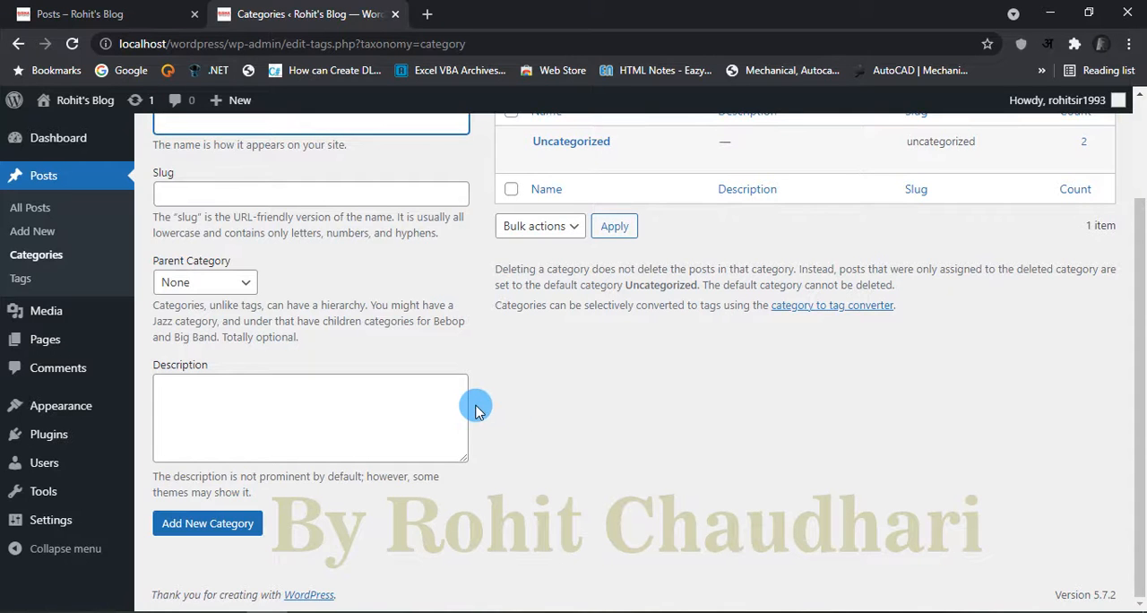
scroll(473, 405, up, 2)
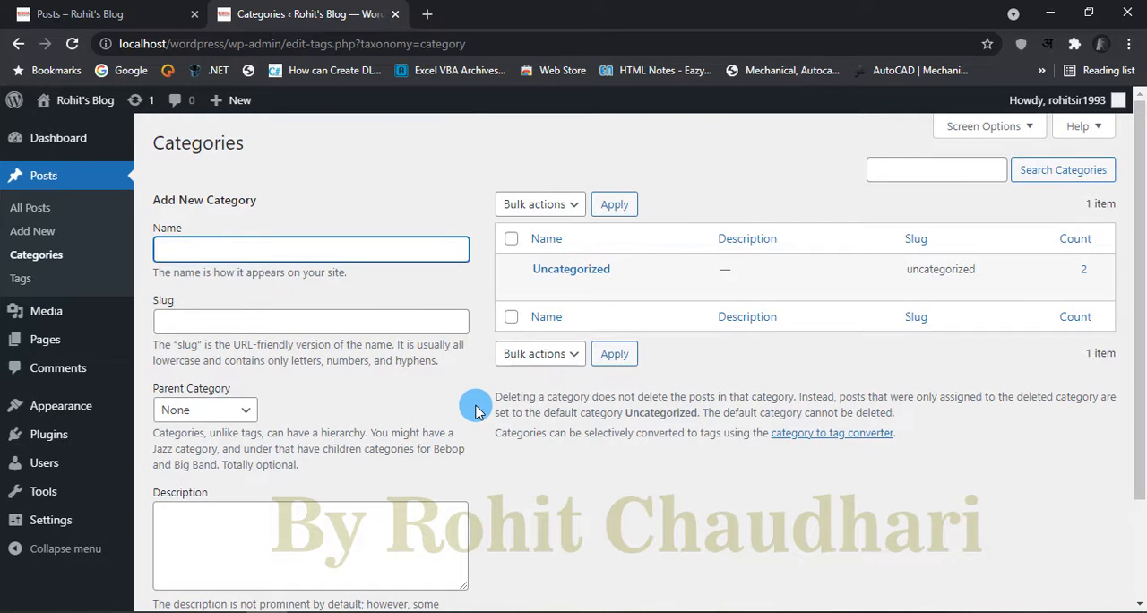
click(26, 280)
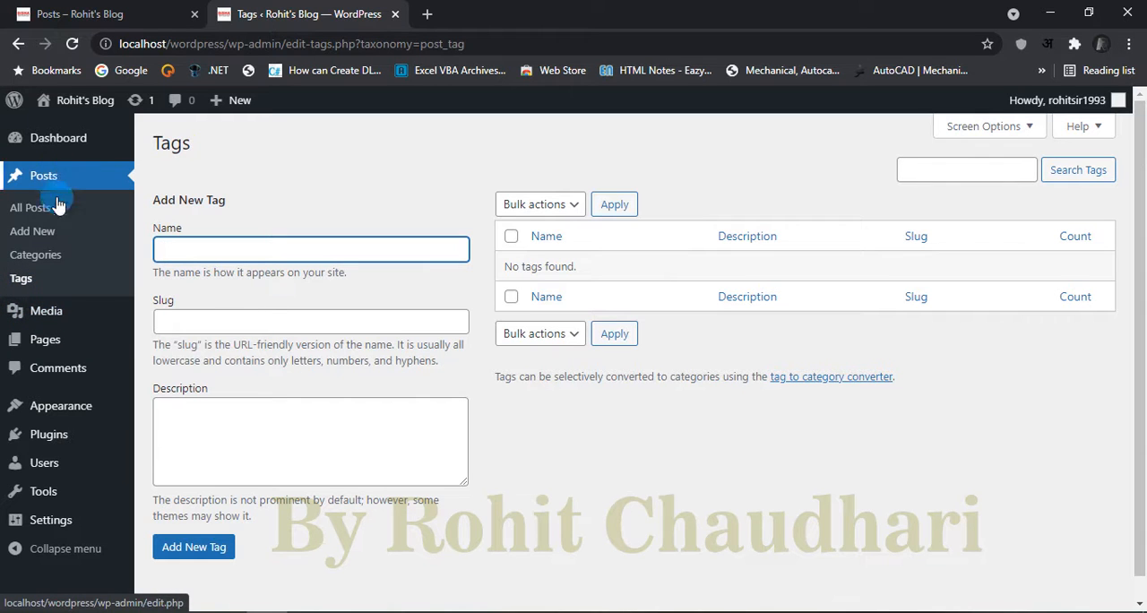
Step: Open the Media Library and show its upload area for adding new files
mouse_move(54, 322)
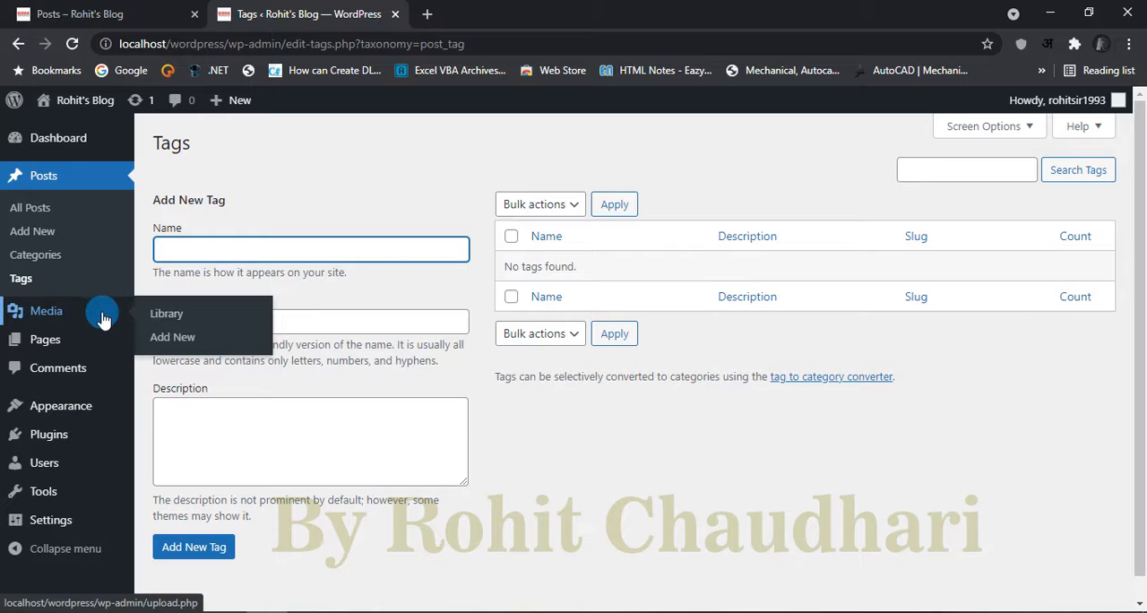
click(168, 315)
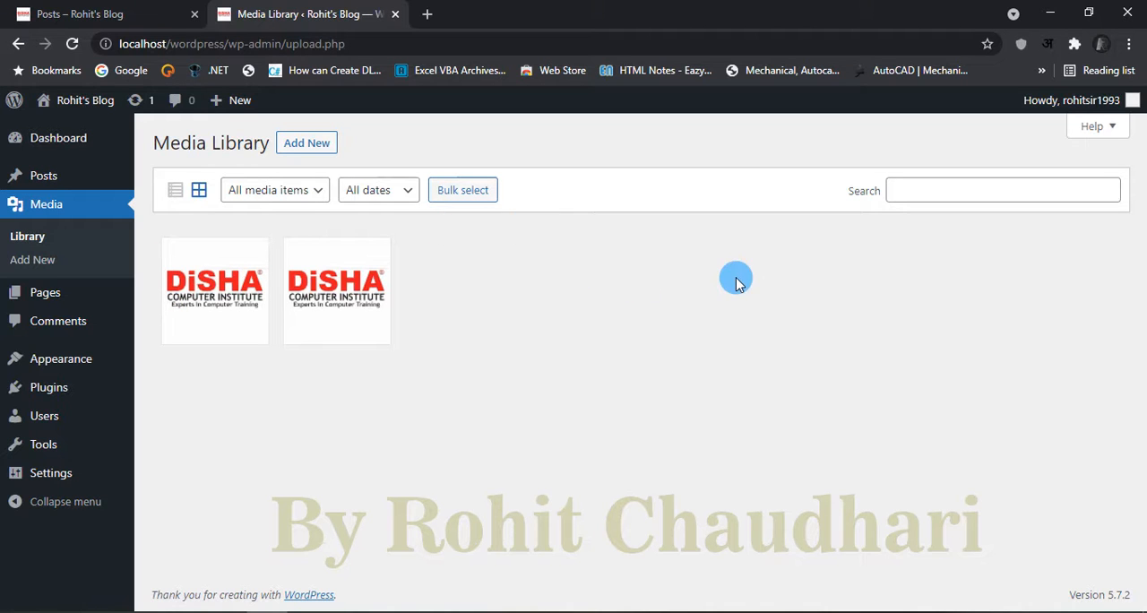
click(303, 143)
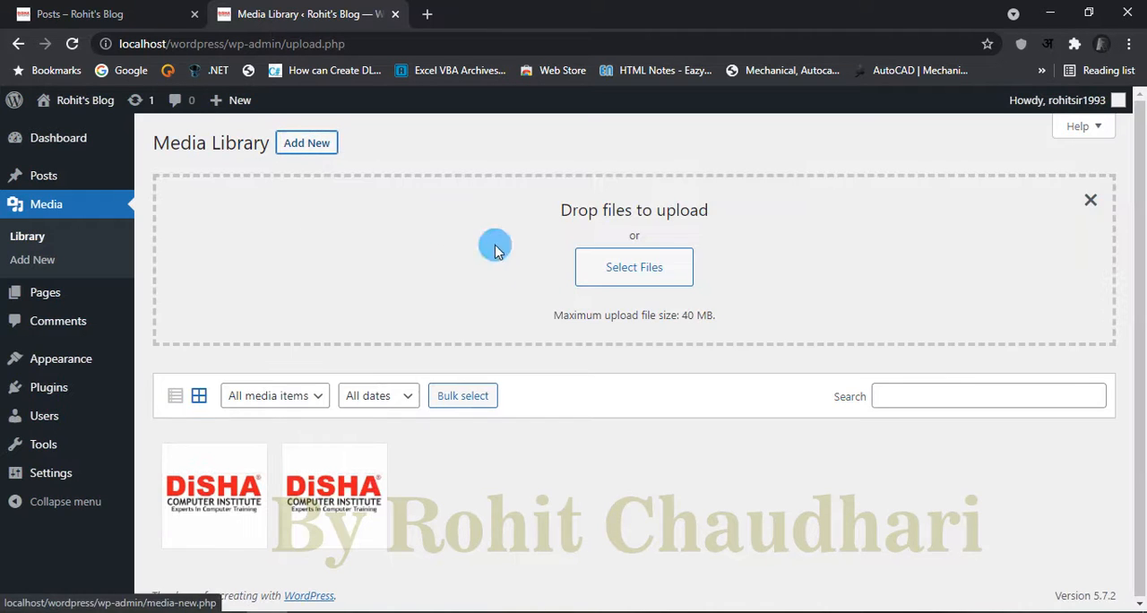
Step: View the file picker for uploading media, cancel it and close the upload area of the Media Library
click(597, 283)
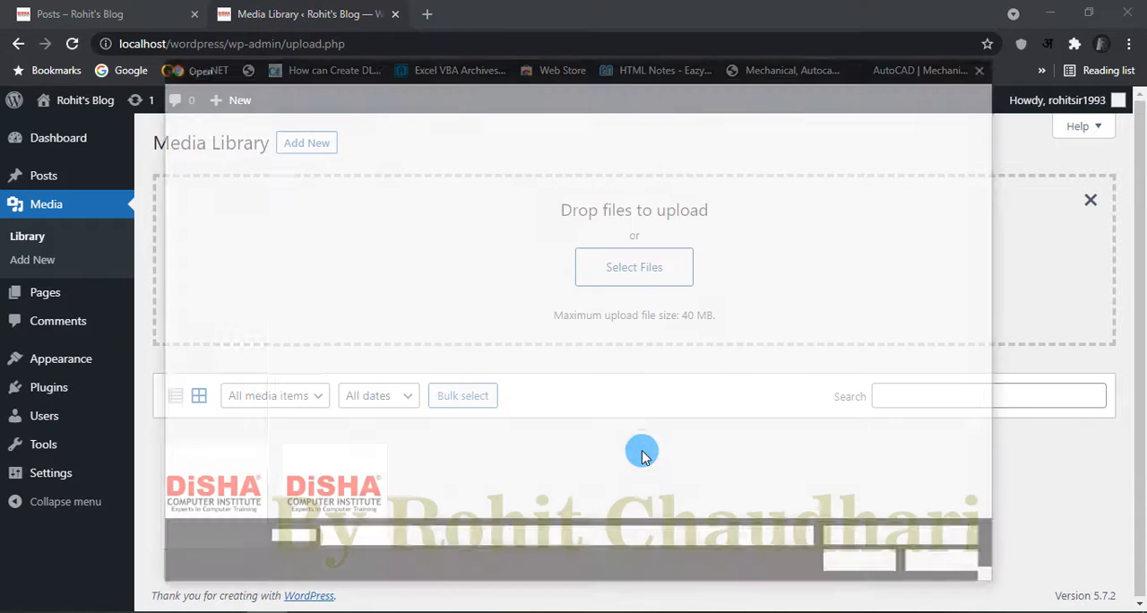
click(949, 489)
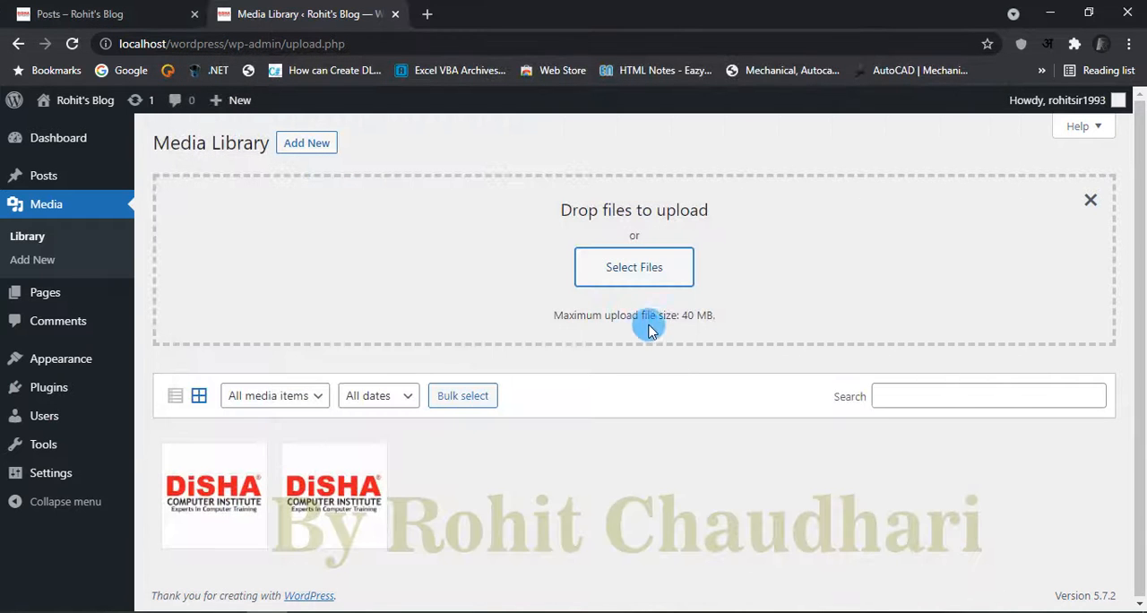
click(1090, 199)
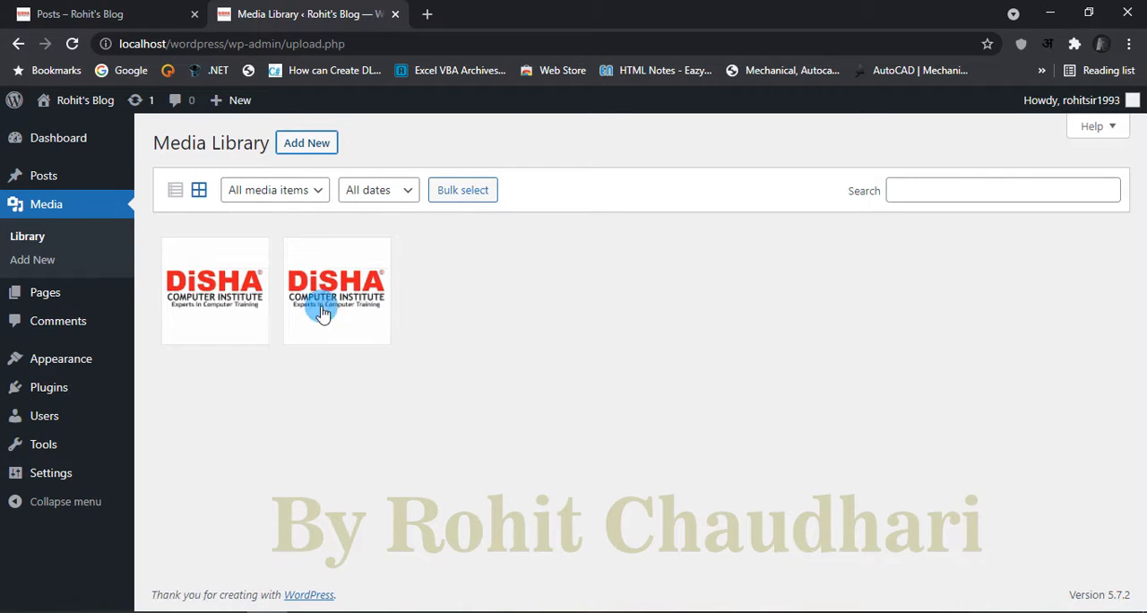
Step: Open the Pages list and look through all existing pages and their row actions
click(63, 298)
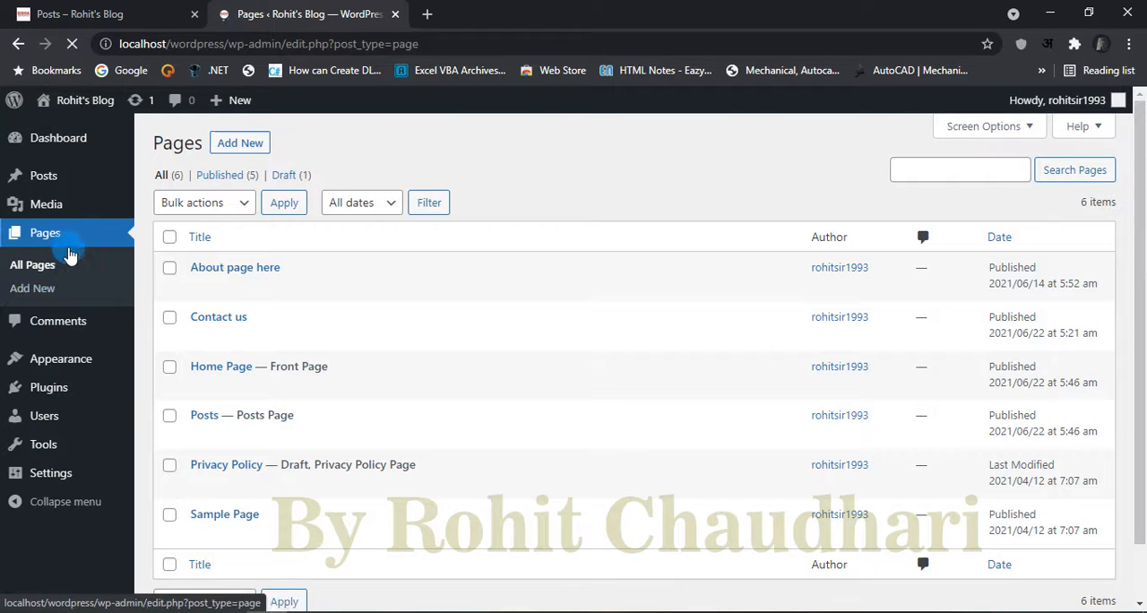
scroll(553, 391, down, 1)
scroll(553, 392, up, 1)
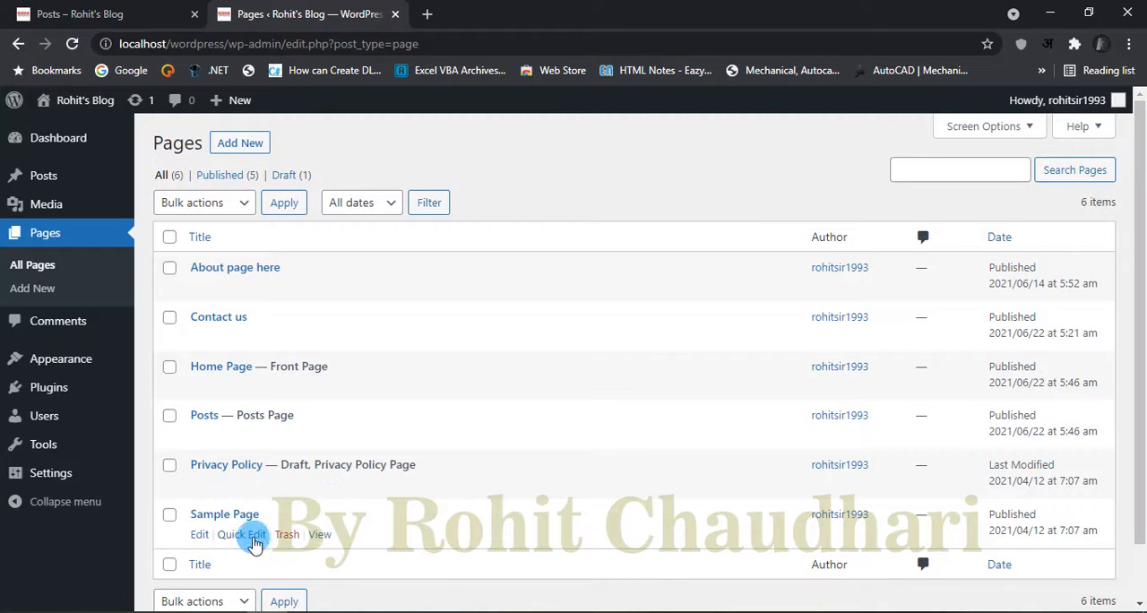
scroll(397, 286, down, 1)
scroll(394, 305, up, 1)
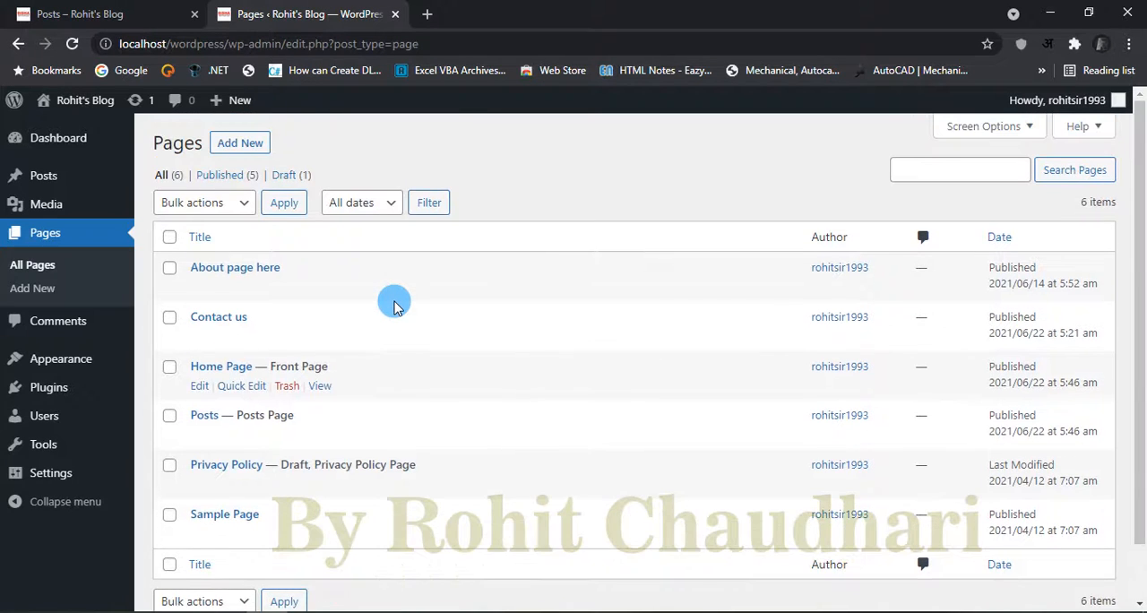
scroll(475, 426, down, 1)
scroll(486, 416, up, 1)
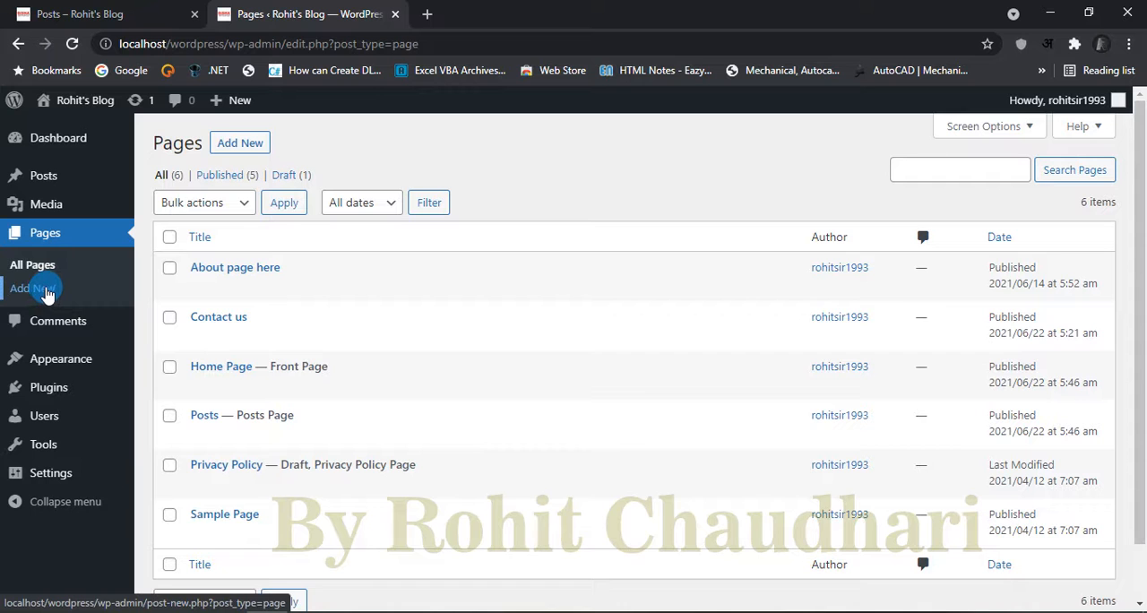
Step: Open the Comments screen and examine its comment type filter and bulk action options
click(77, 322)
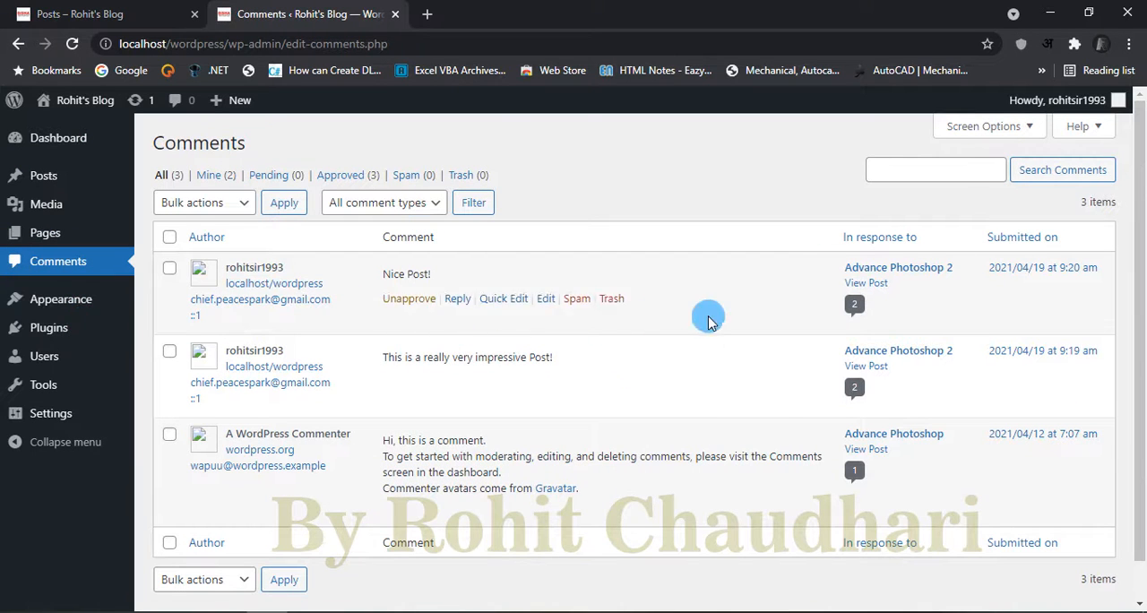
click(439, 205)
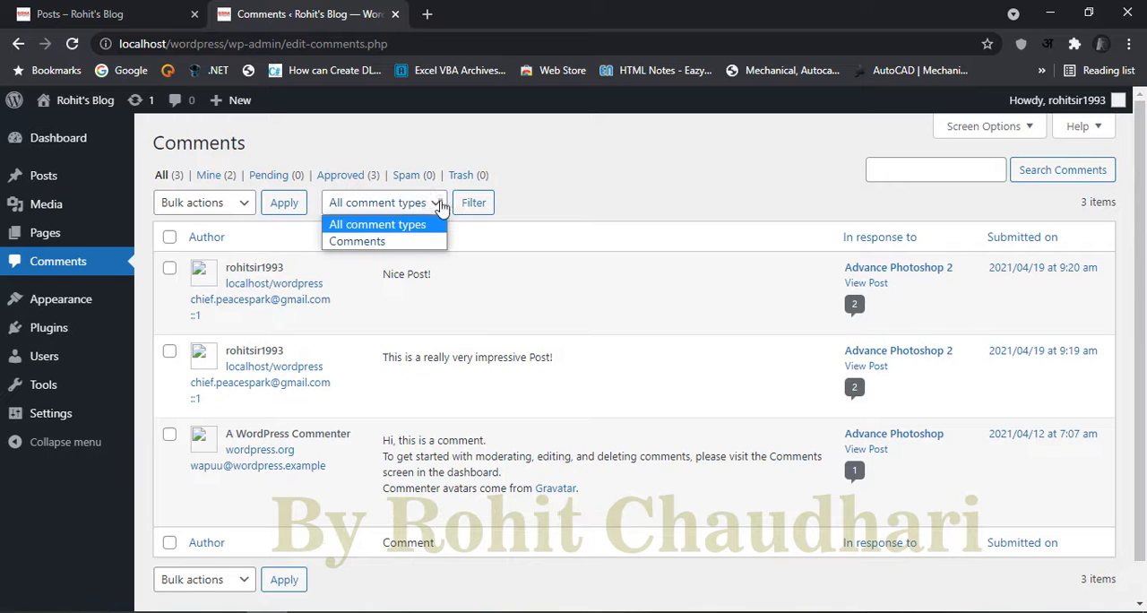
click(409, 224)
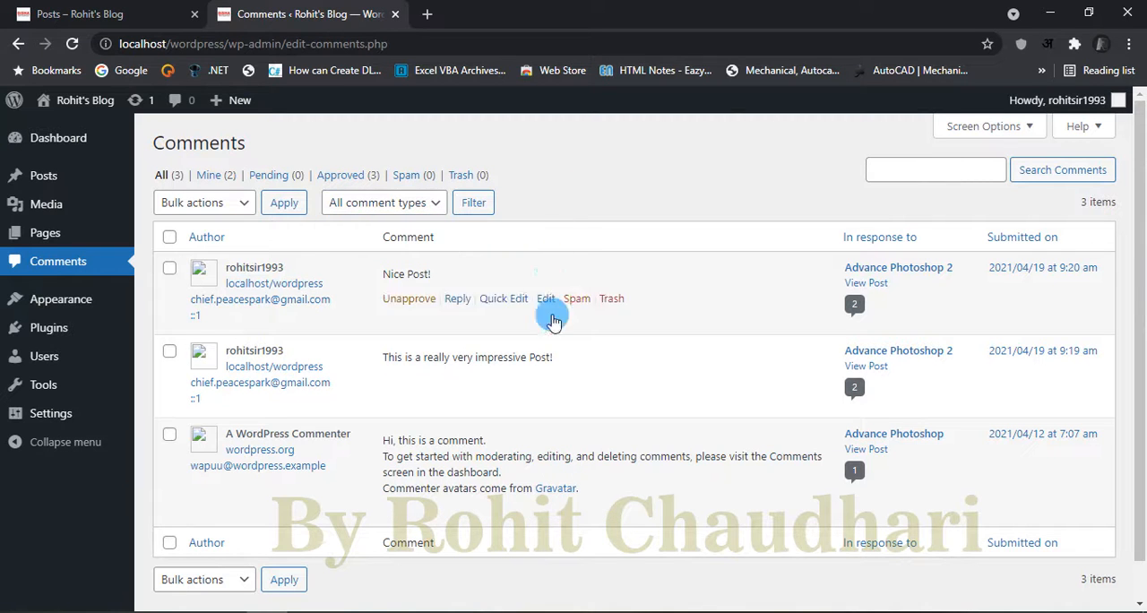
mouse_move(129, 172)
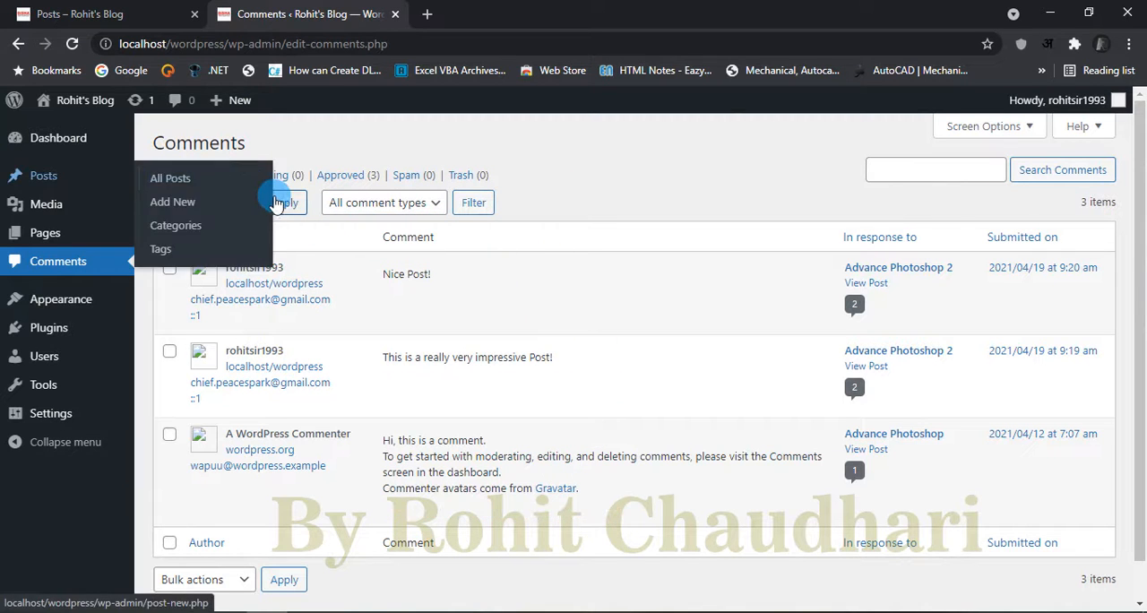
click(233, 203)
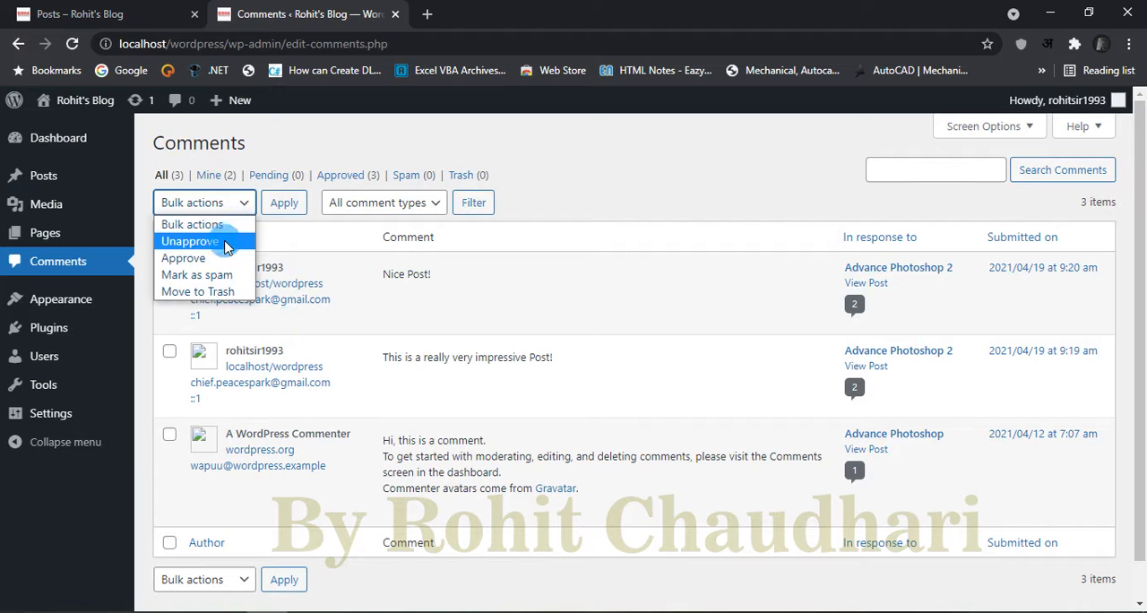
click(242, 206)
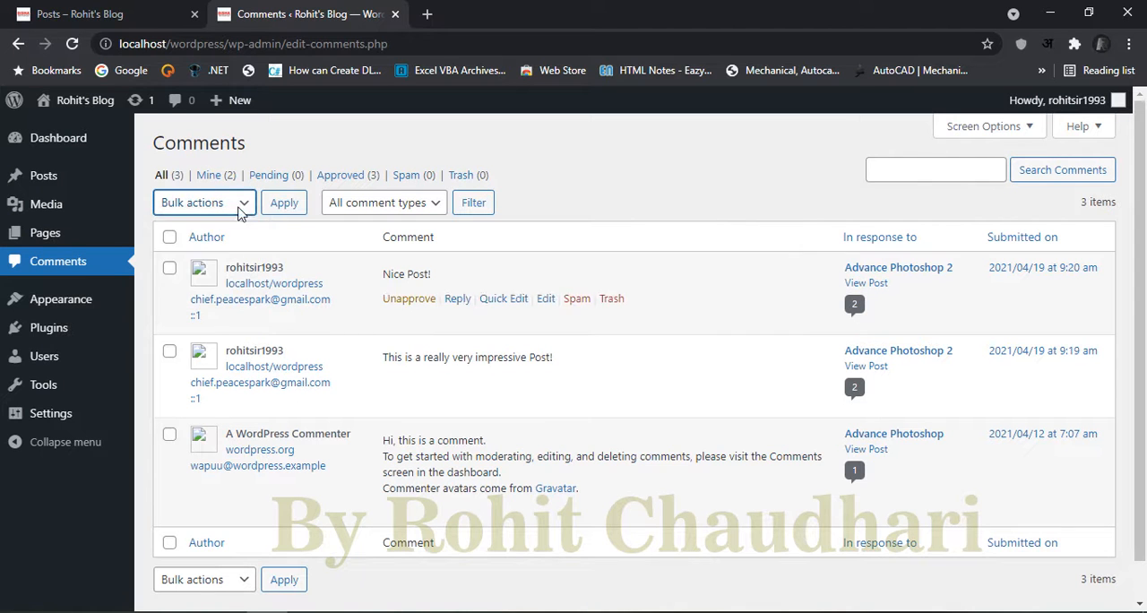
click(242, 205)
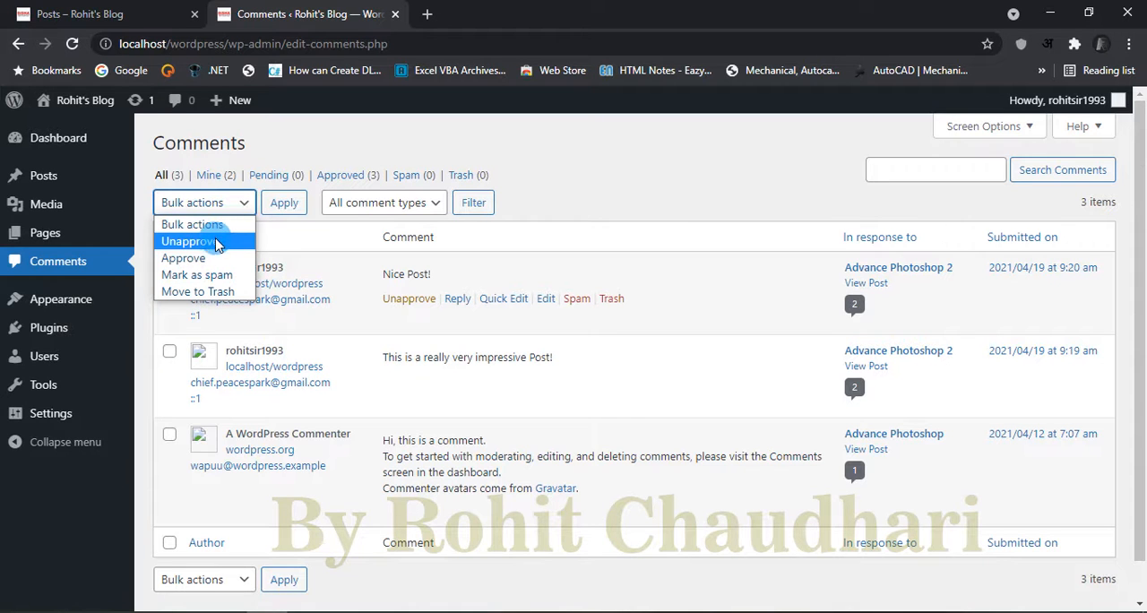
click(514, 195)
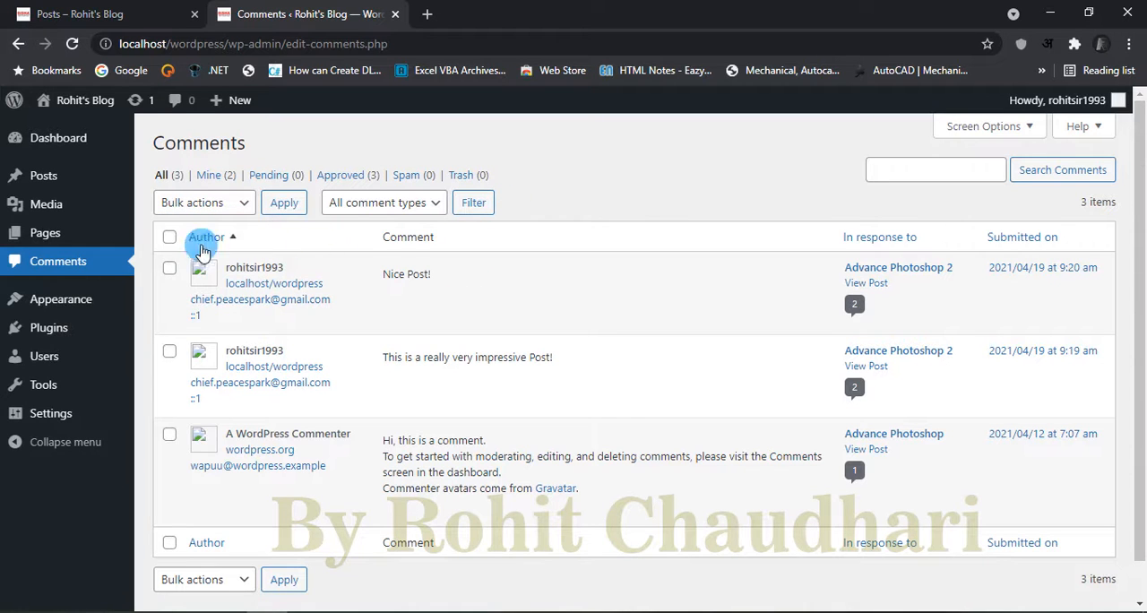
Step: Try to bulk unapprove the "Nice Post!" and "This is a really very impressive Post!" comments
click(169, 270)
click(169, 350)
click(228, 201)
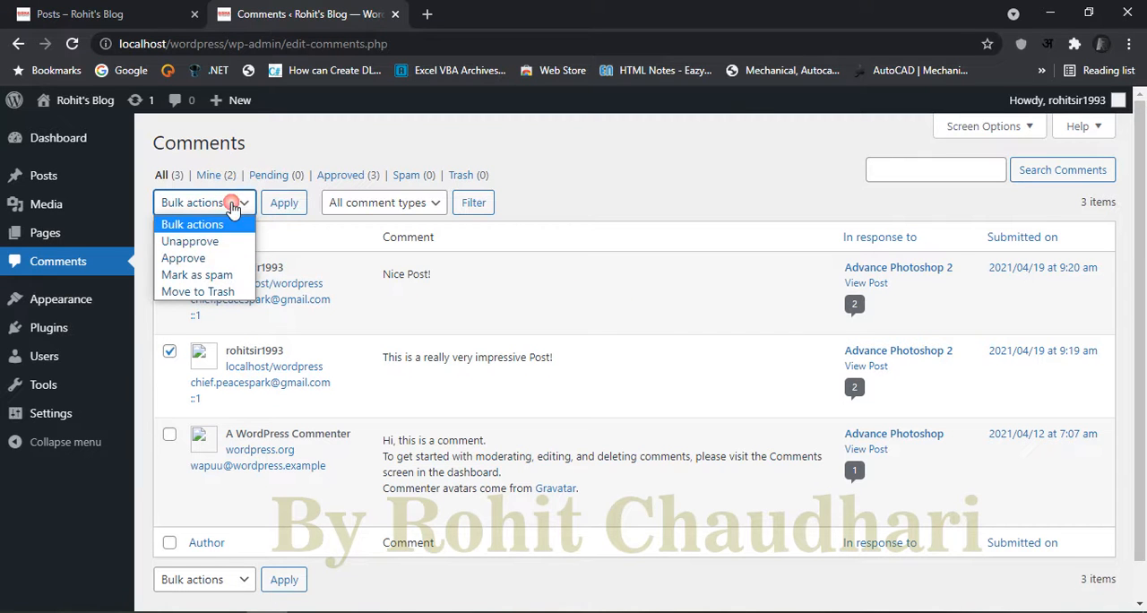
click(192, 242)
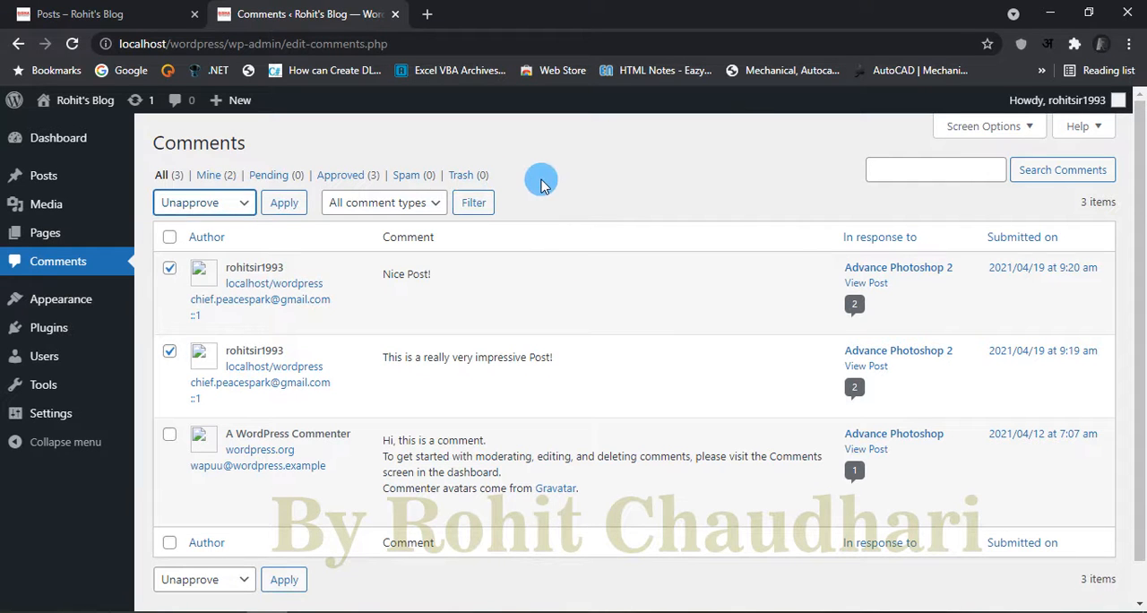
click(472, 204)
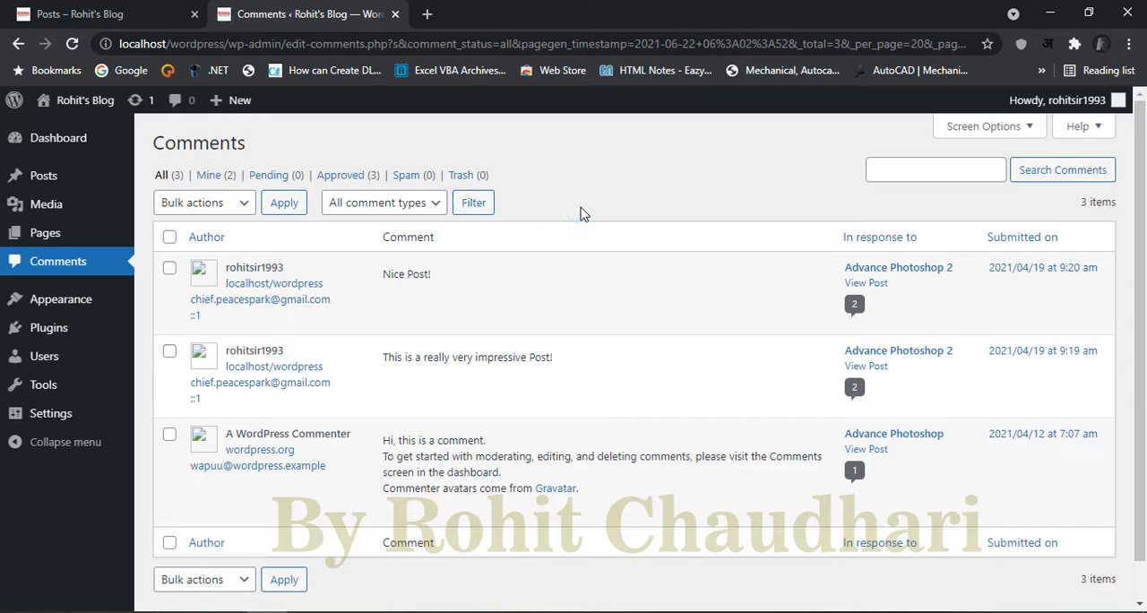
Step: Unapprove both comments on the Advance Photoshop 2 post with the Unapprove bulk action
click(168, 270)
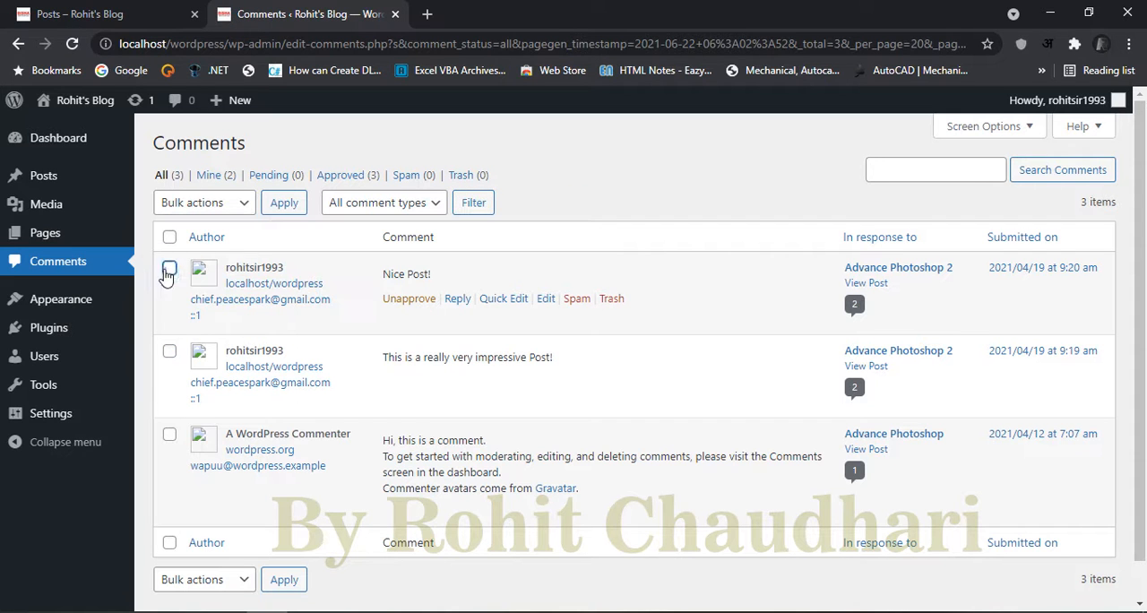
click(168, 270)
click(170, 356)
click(238, 196)
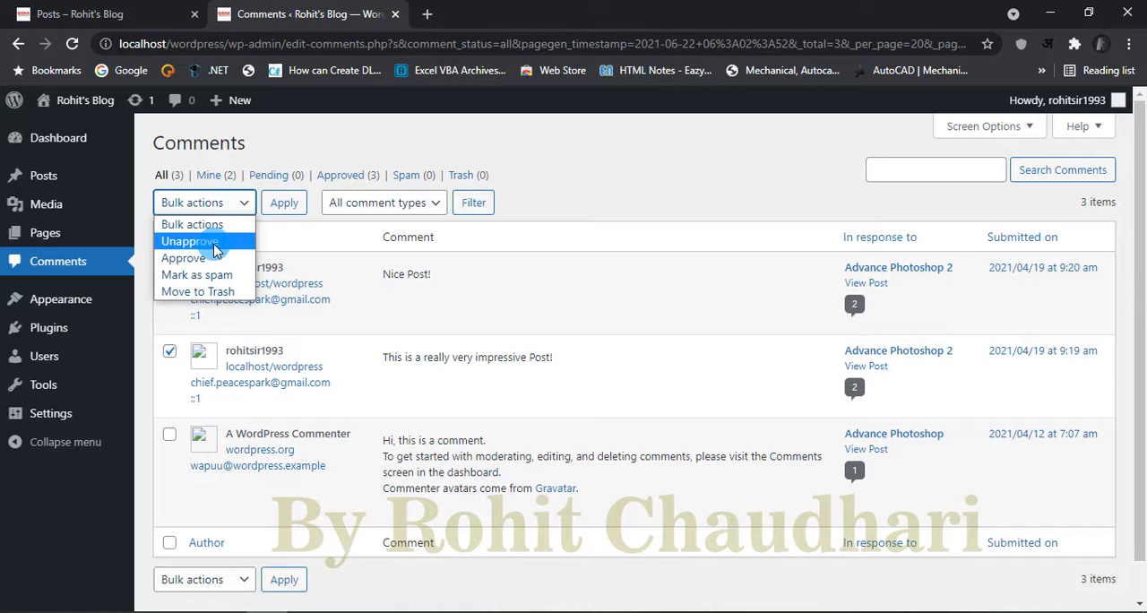
click(214, 242)
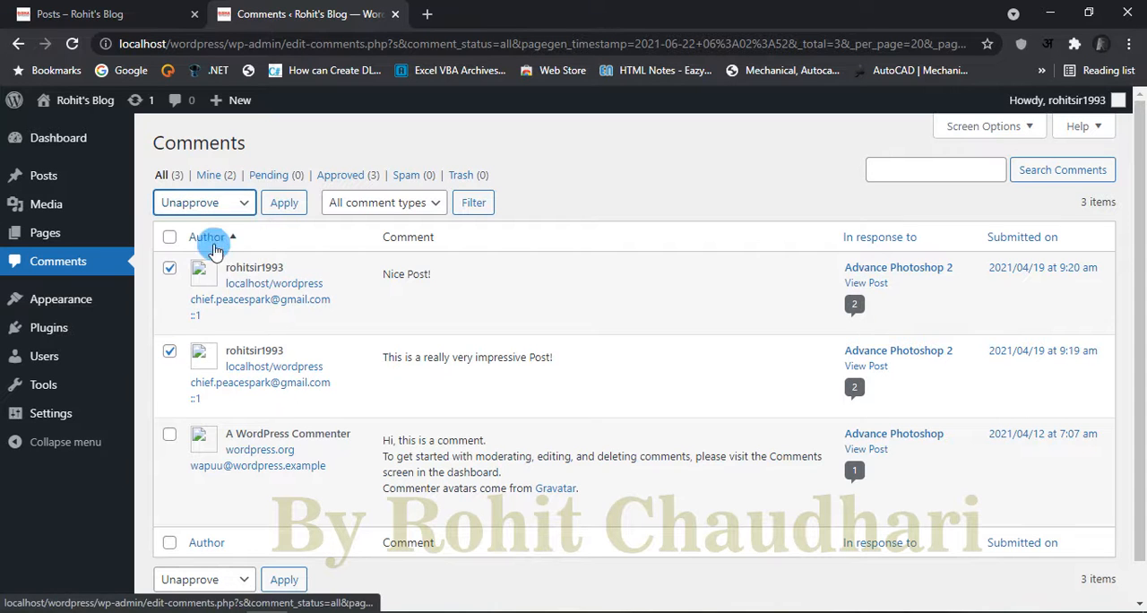
click(285, 201)
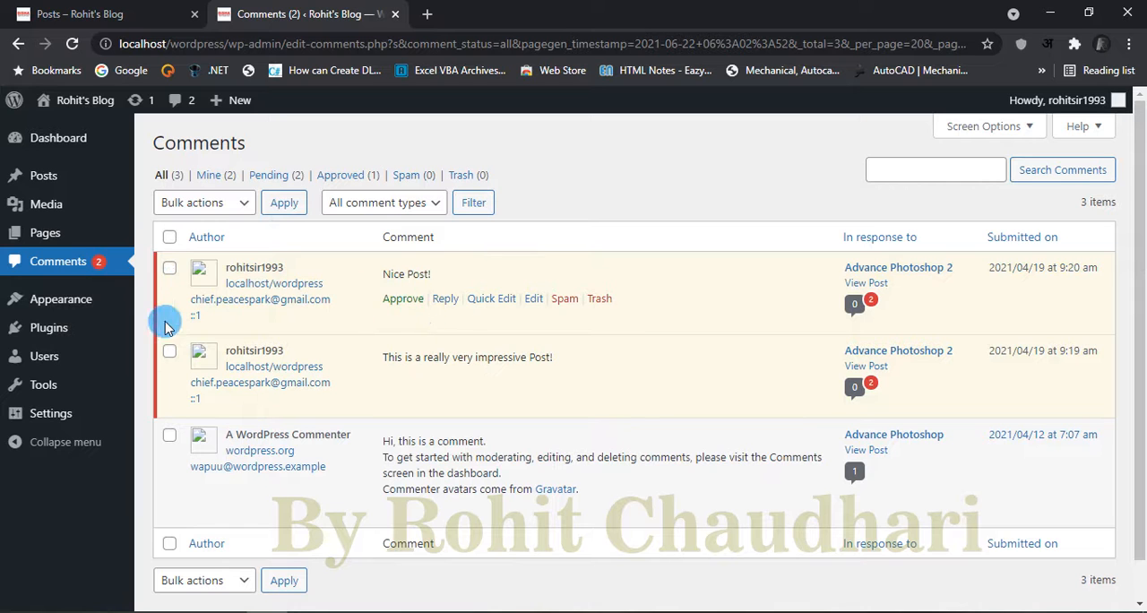
Step: Approve both pending comments on the Advance Photoshop 2 post again with the Approve bulk action
click(169, 351)
click(204, 202)
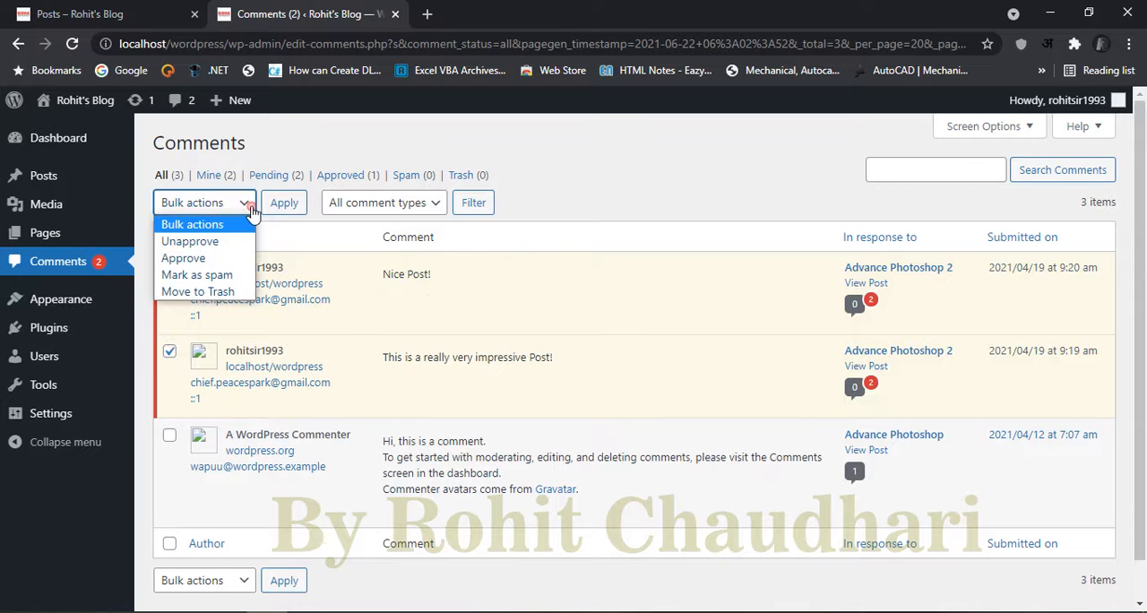
click(182, 256)
click(284, 203)
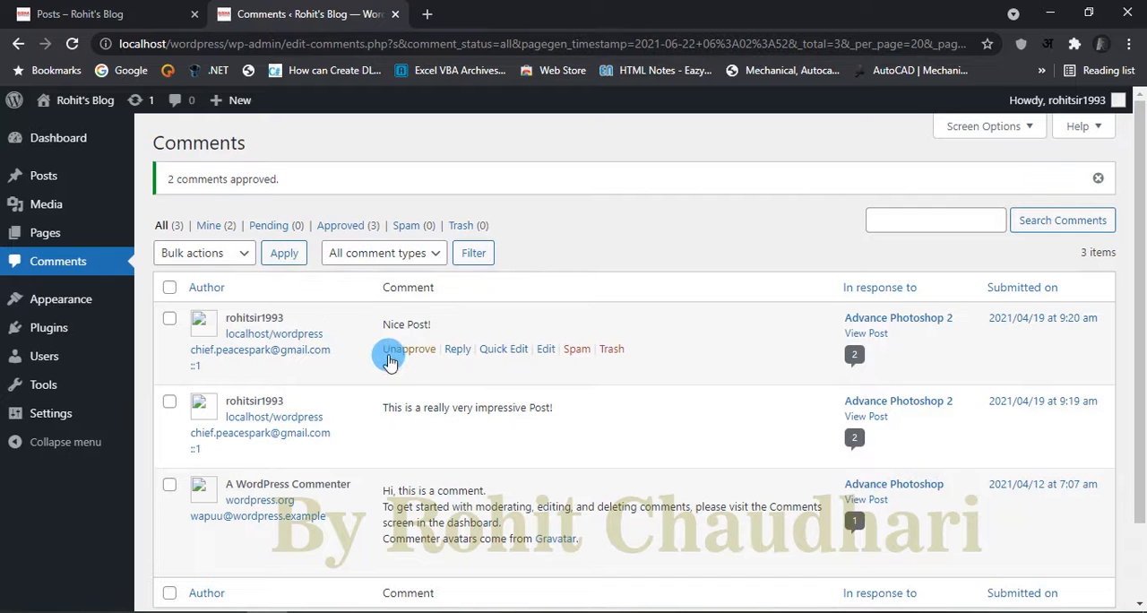
Step: Open the Theme Editor and look at the Twenty Twenty-One stylesheet (style.css)
mouse_move(394, 359)
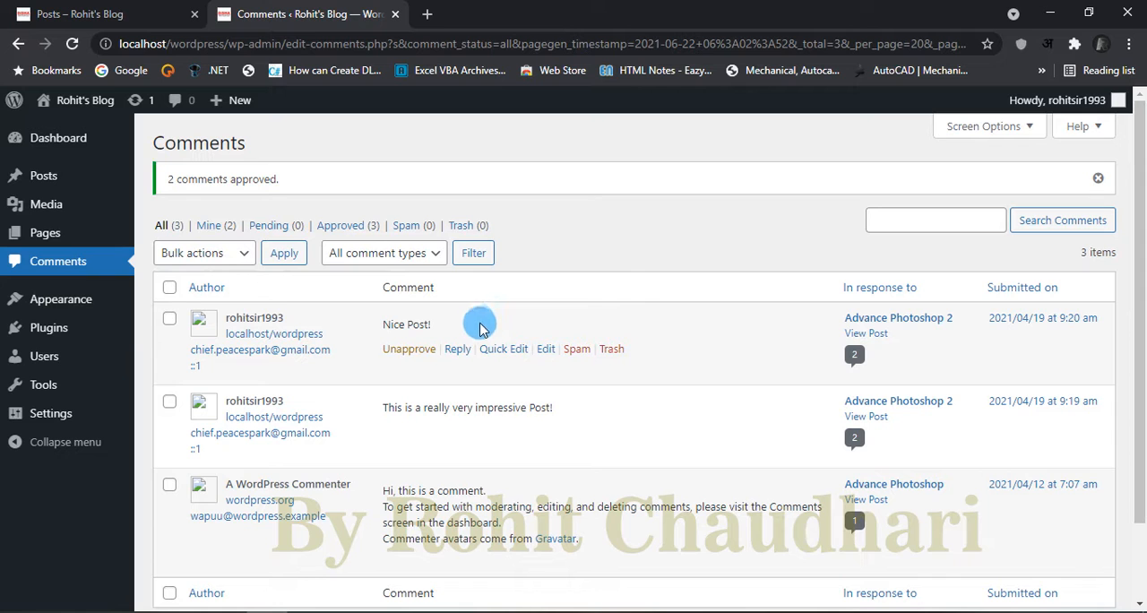
mouse_move(498, 350)
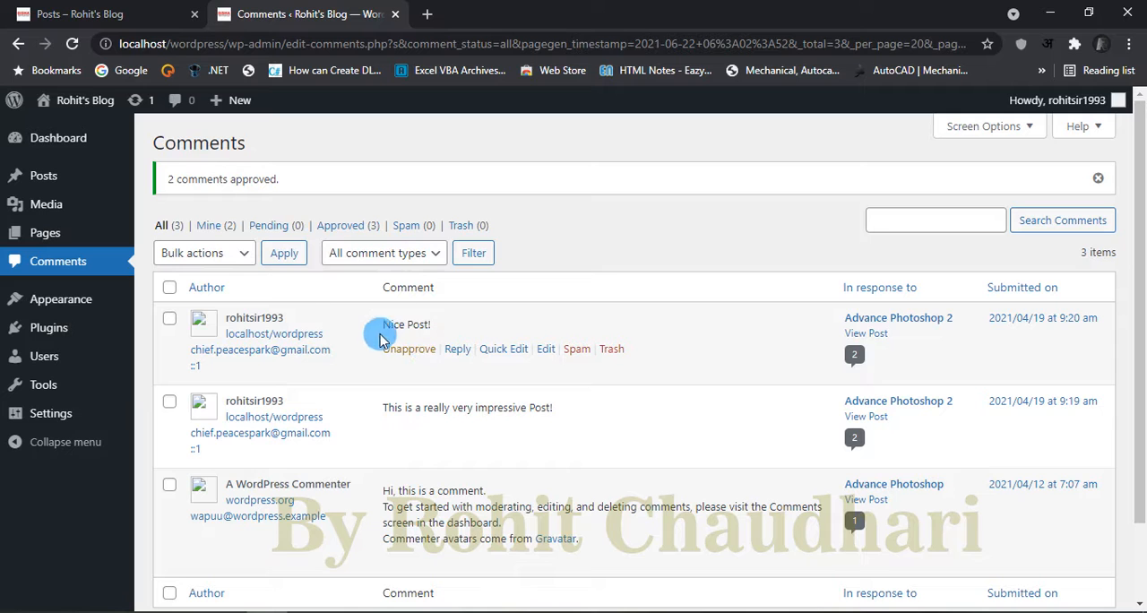
mouse_move(80, 306)
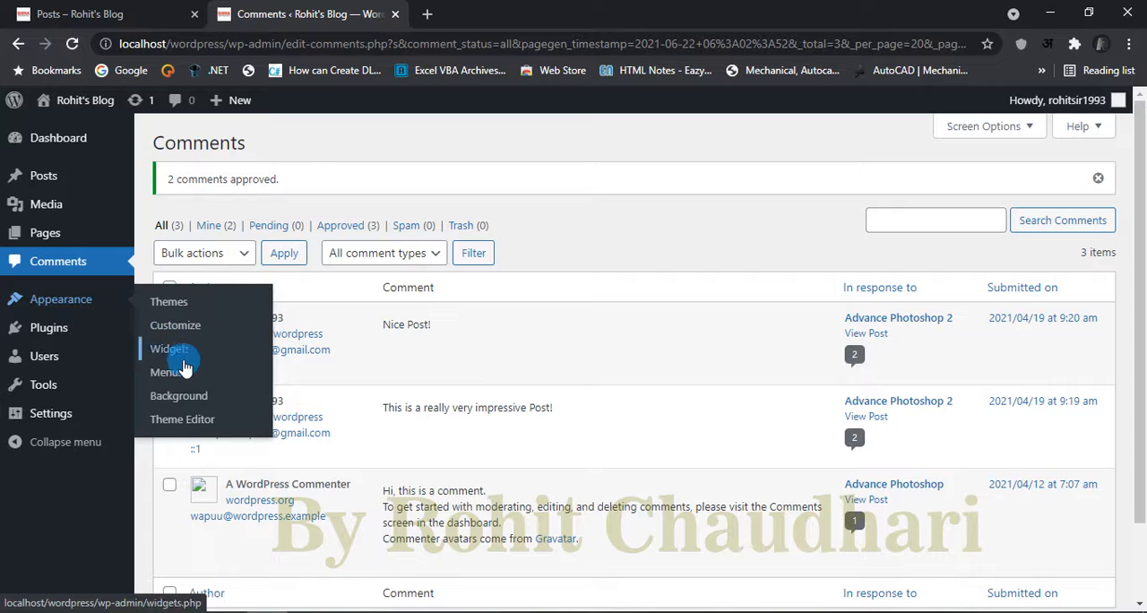
click(196, 429)
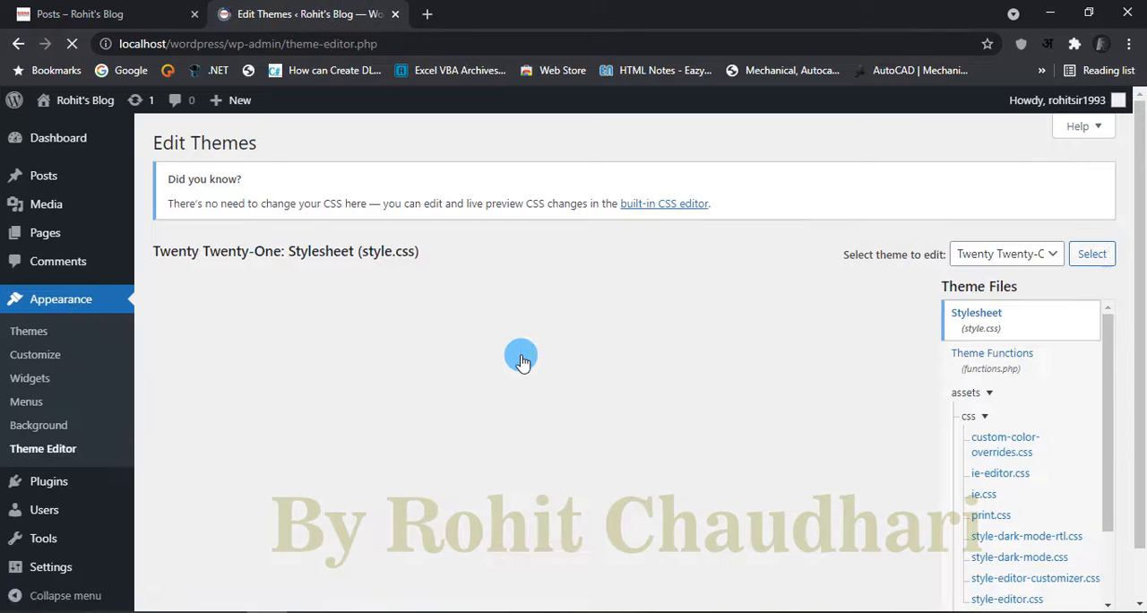
scroll(88, 462, down, 1)
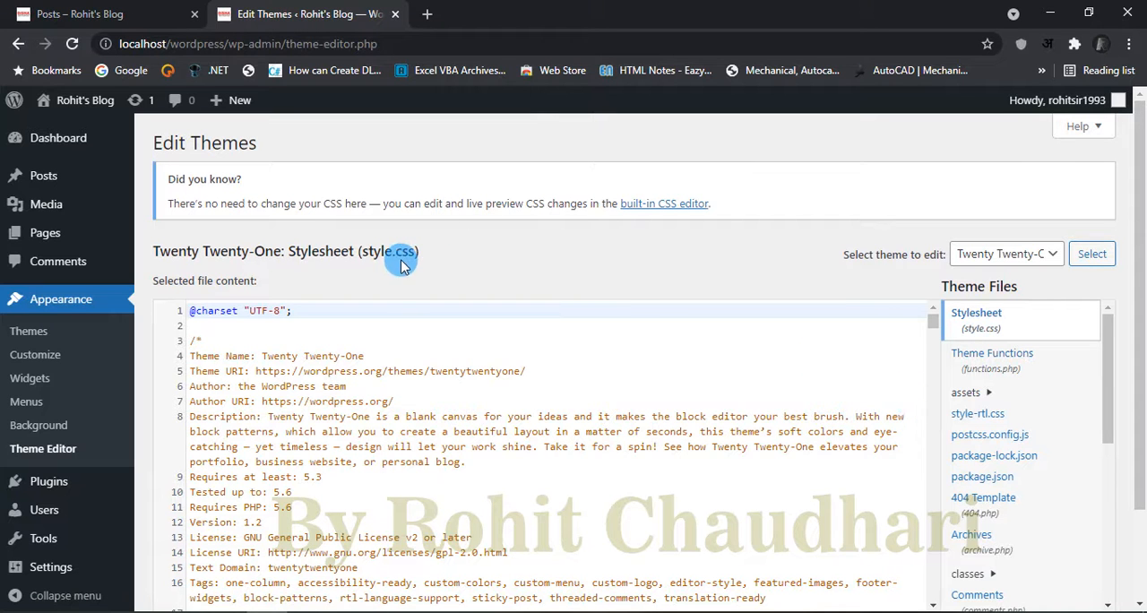
mouse_move(933, 324)
mouse_down()
mouse_move(935, 340)
mouse_move(933, 311)
mouse_up()
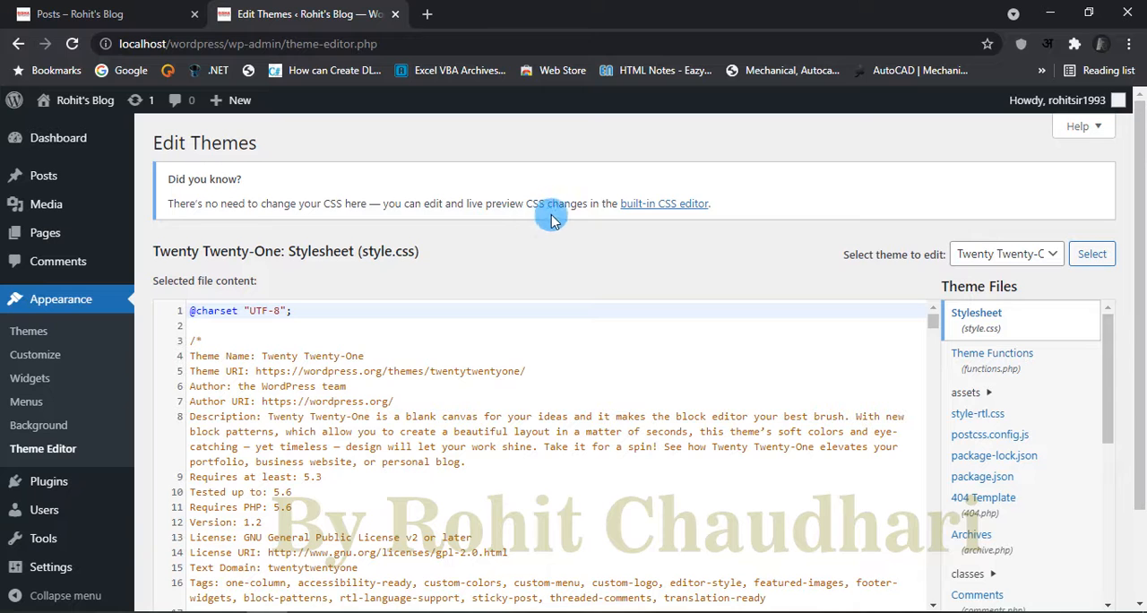
Step: Open the built-in CSS editor and try to publish "<h1> Hi </h1>" as additional CSS
click(672, 205)
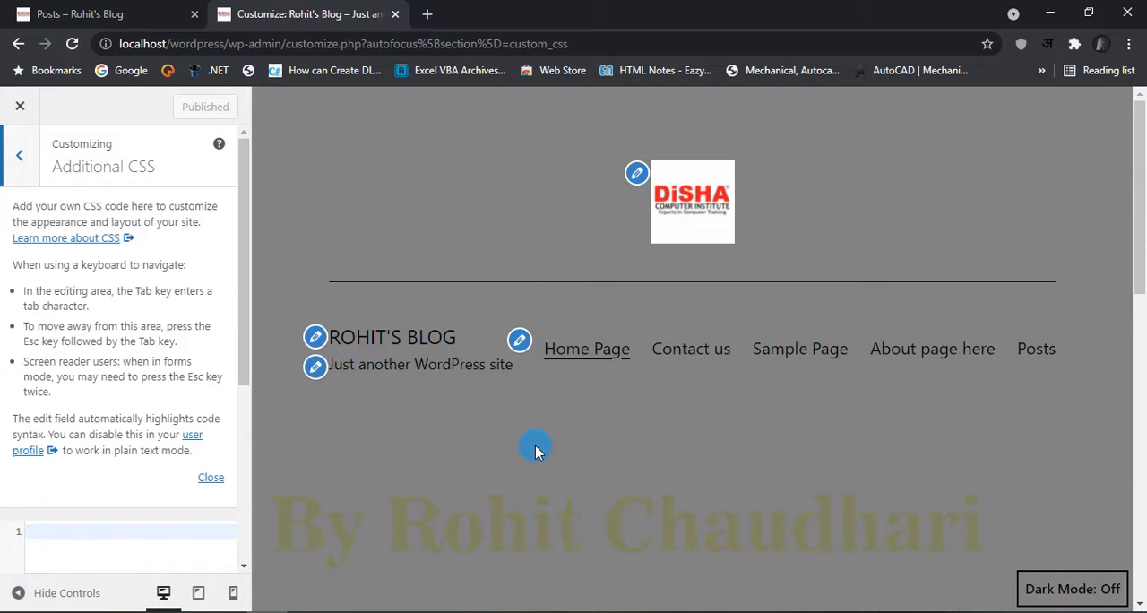
scroll(113, 426, down, 4)
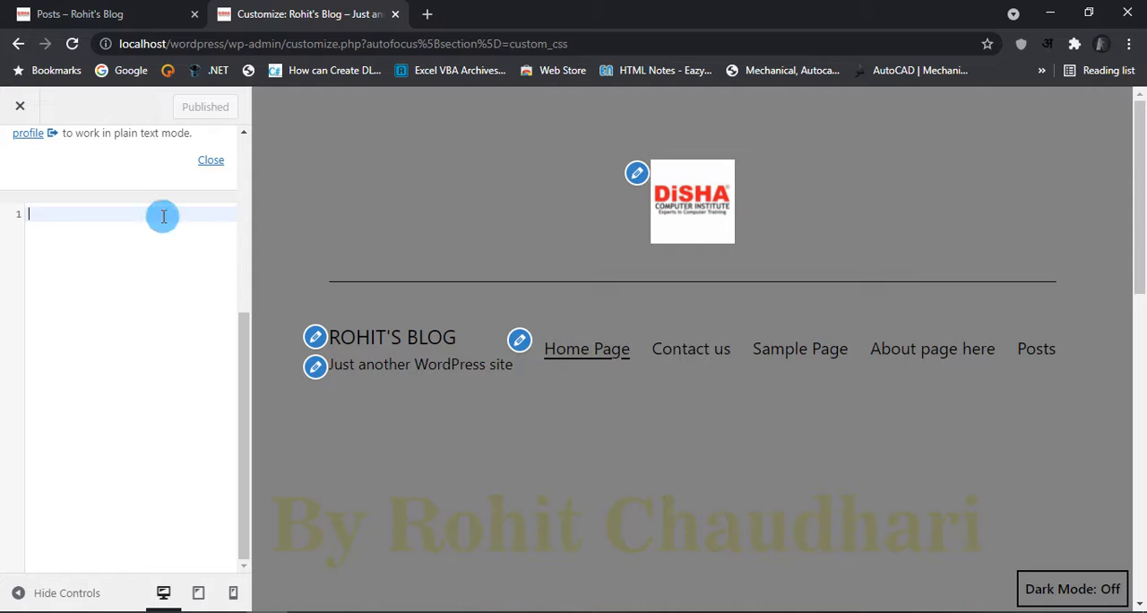
text(<h1> Hi </h1>)
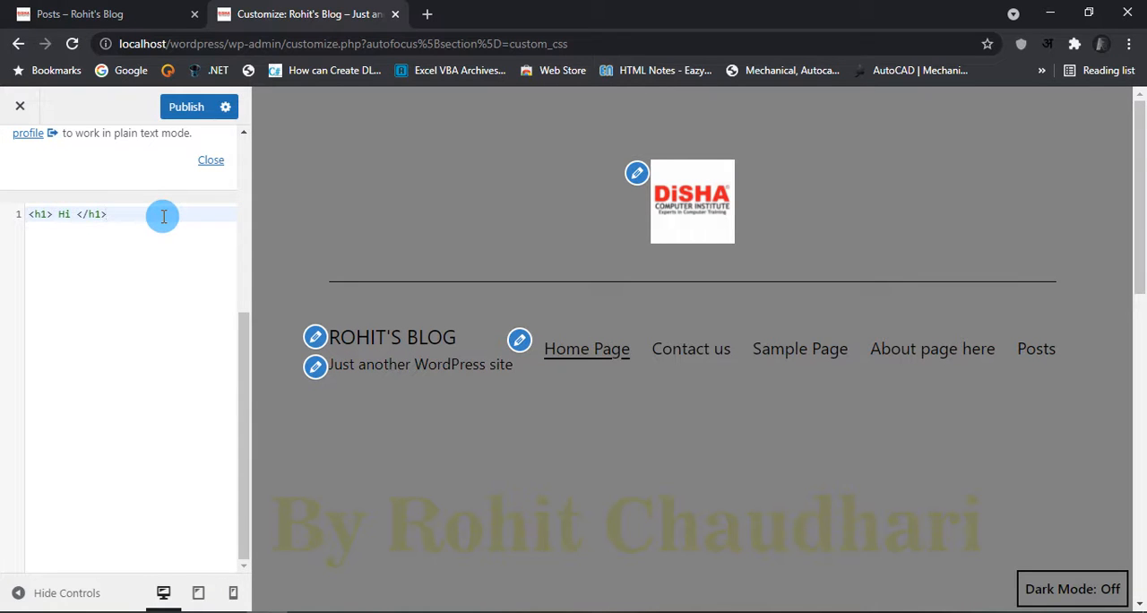
click(186, 107)
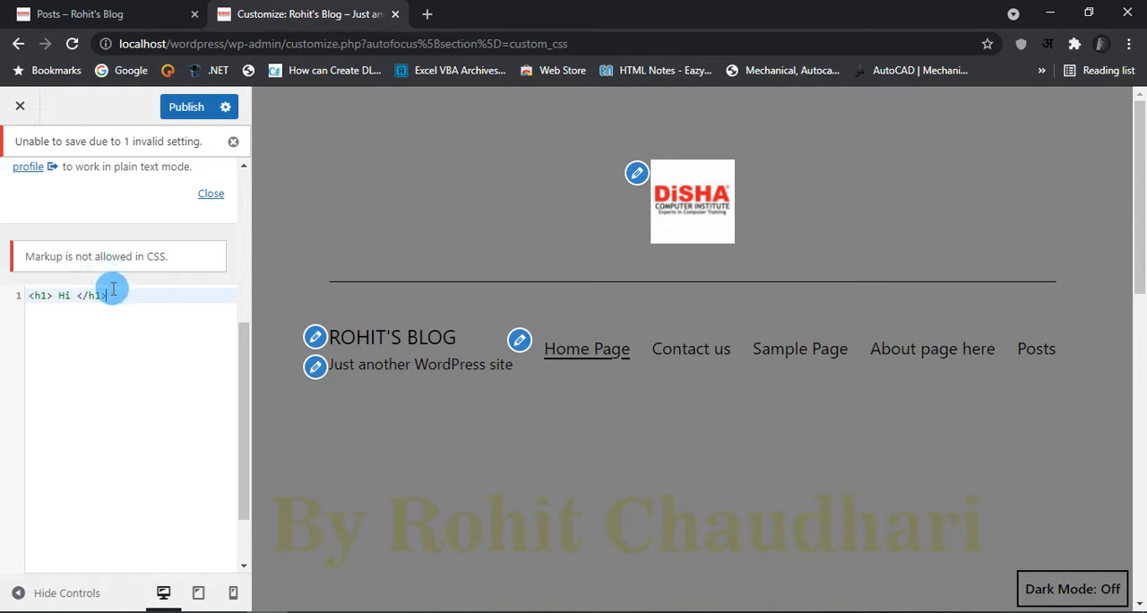
Step: Clear all code from the additional CSS, publish the change and leave the Customizer
drag(122, 296, 15, 294)
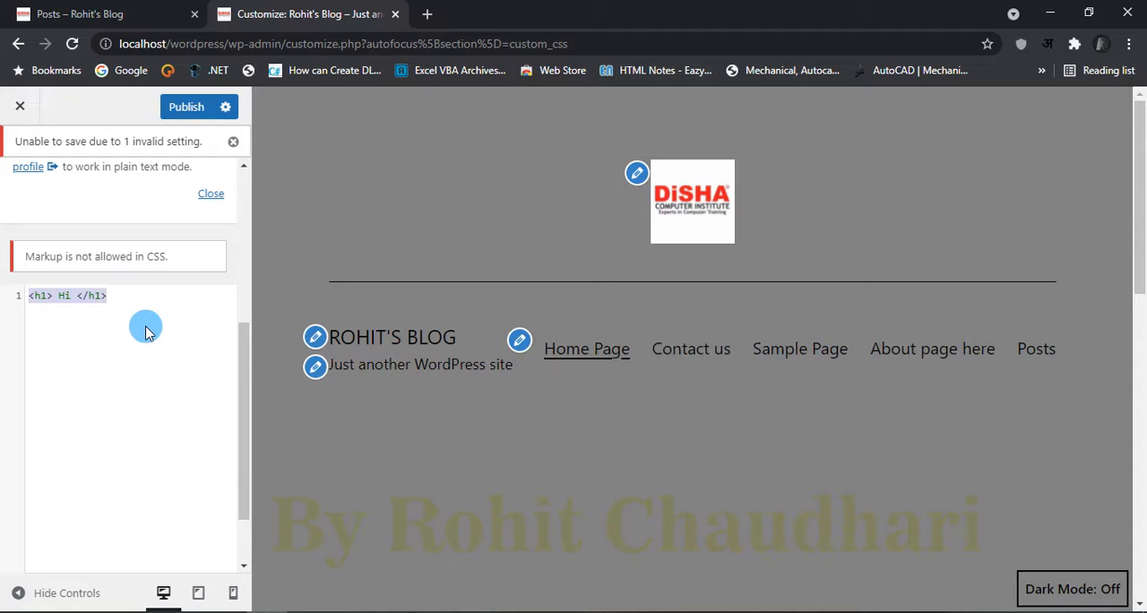
key(BackSpace)
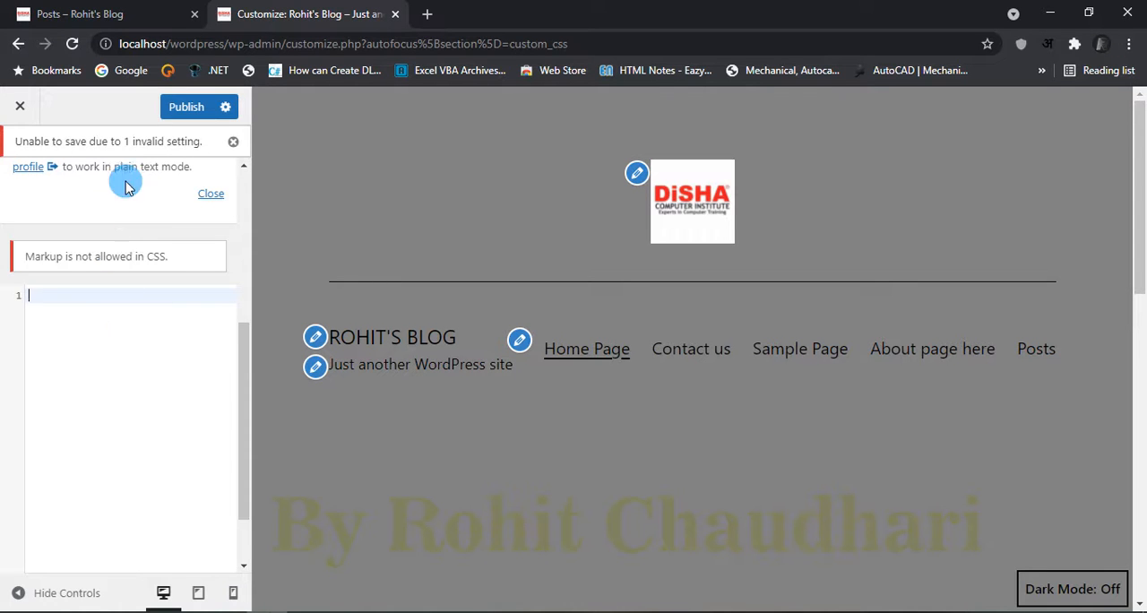
click(184, 107)
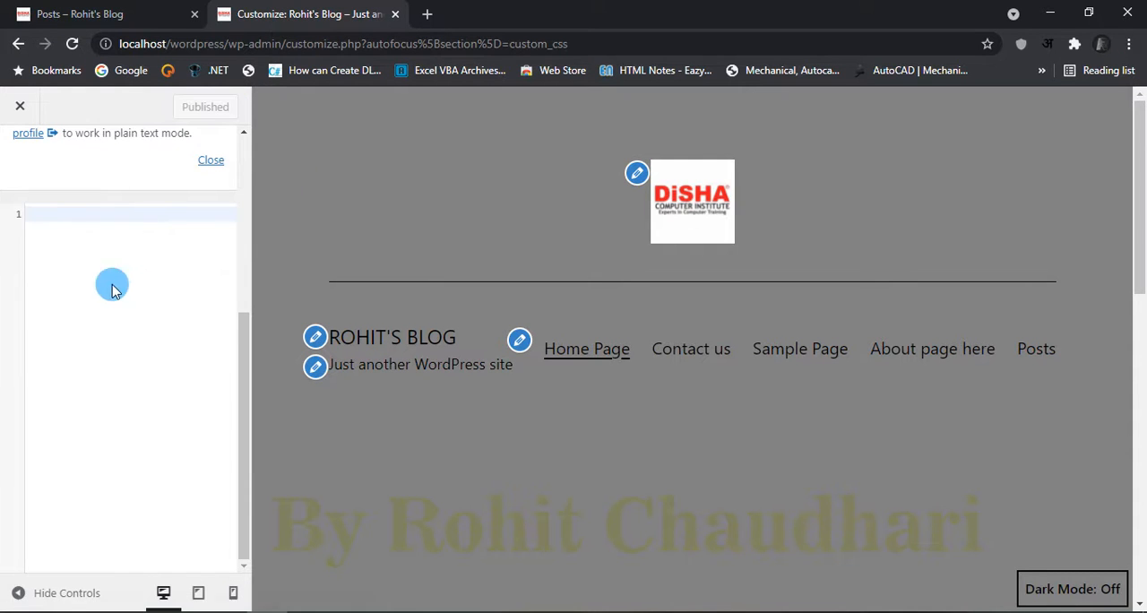
scroll(90, 242, up, 3)
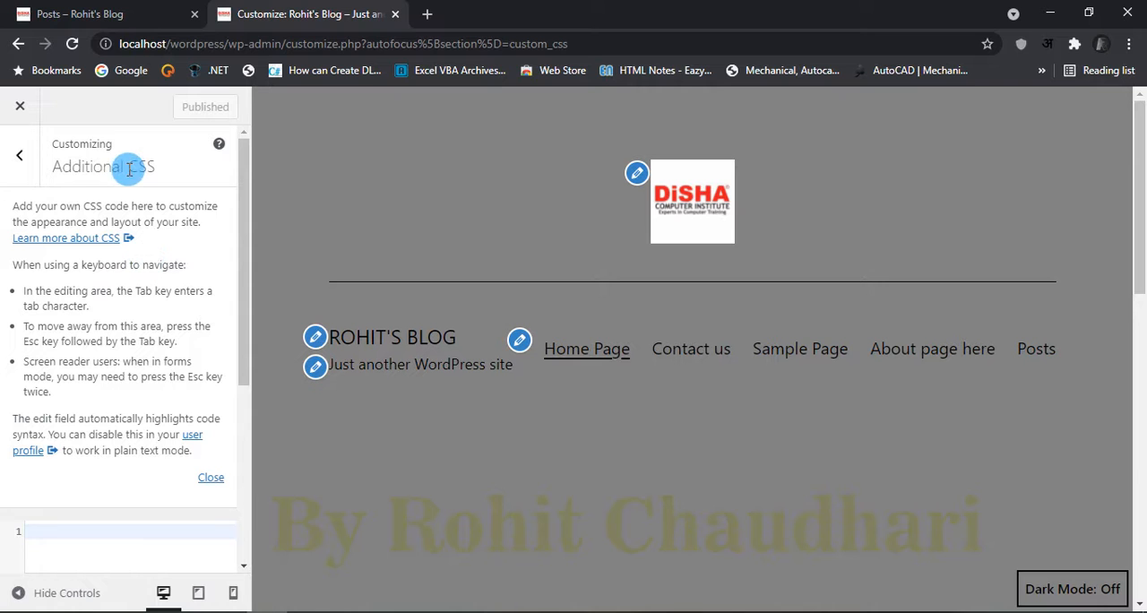
scroll(591, 430, down, 3)
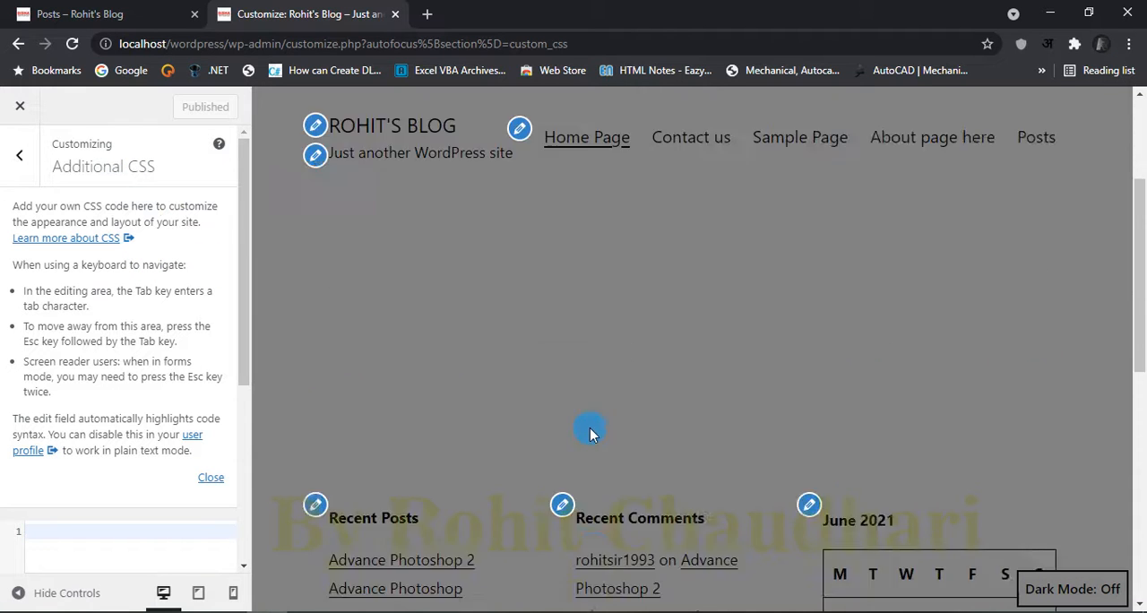
scroll(597, 389, up, 3)
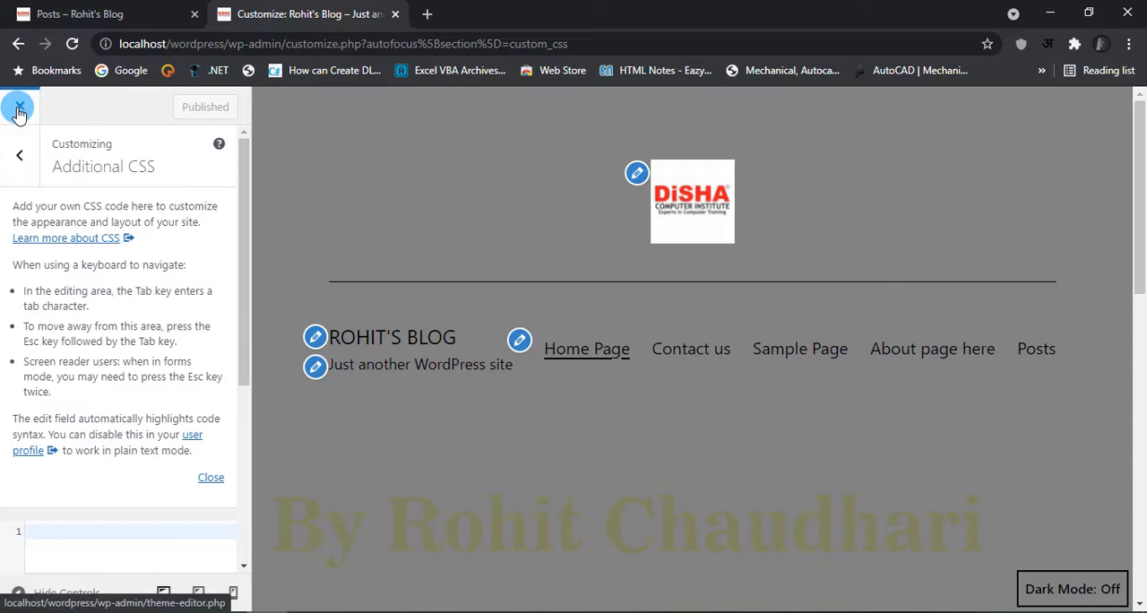
click(19, 155)
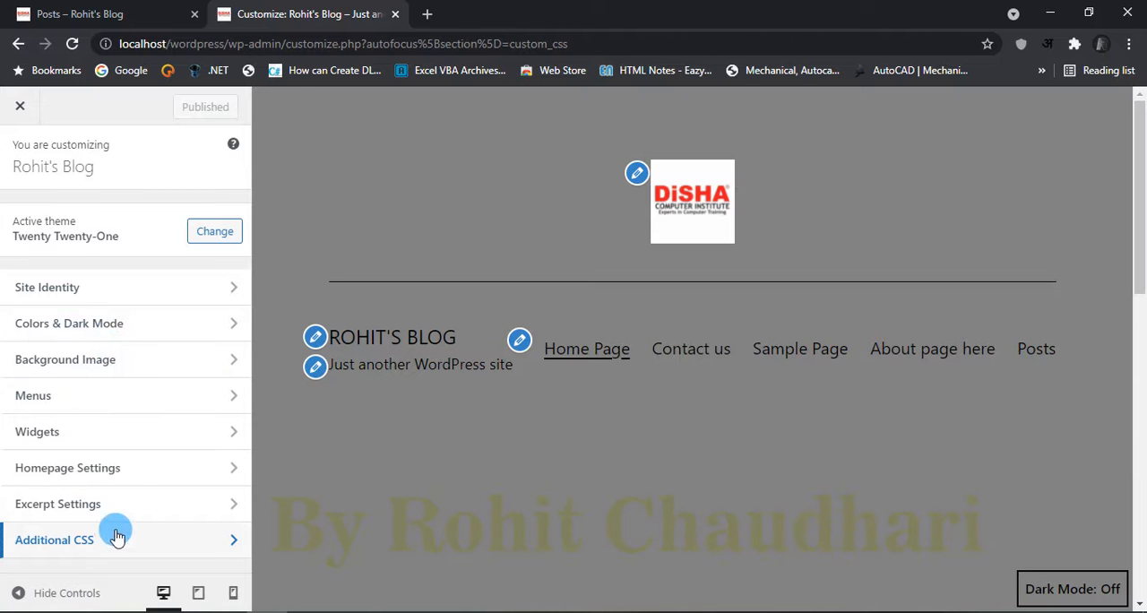
click(20, 106)
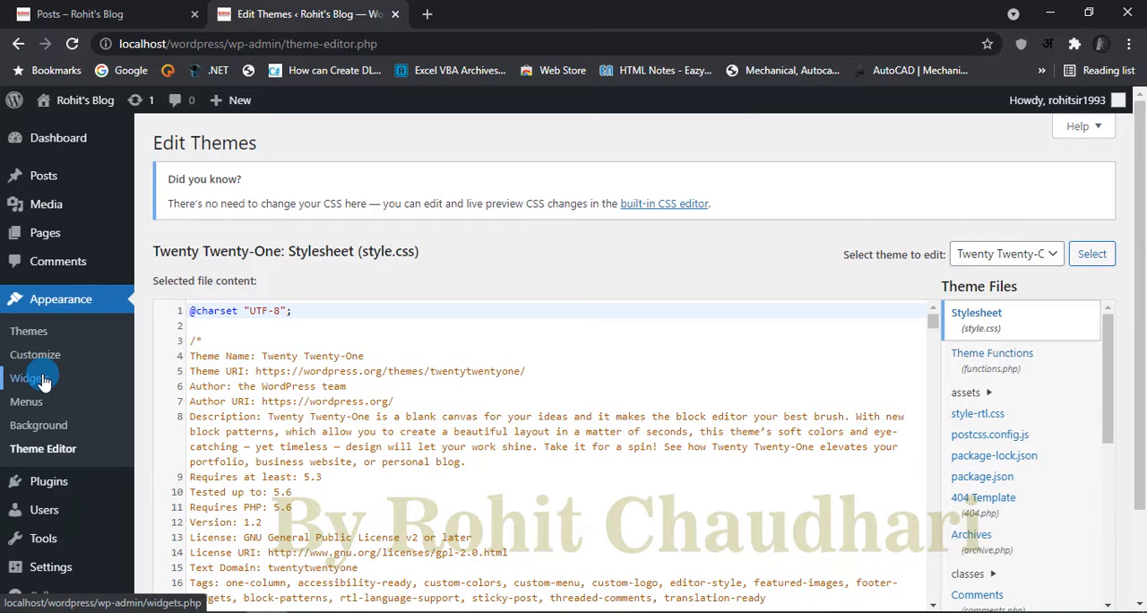
Step: Look at the Background Image settings and their image position options, and return to the Theme Editor
click(51, 436)
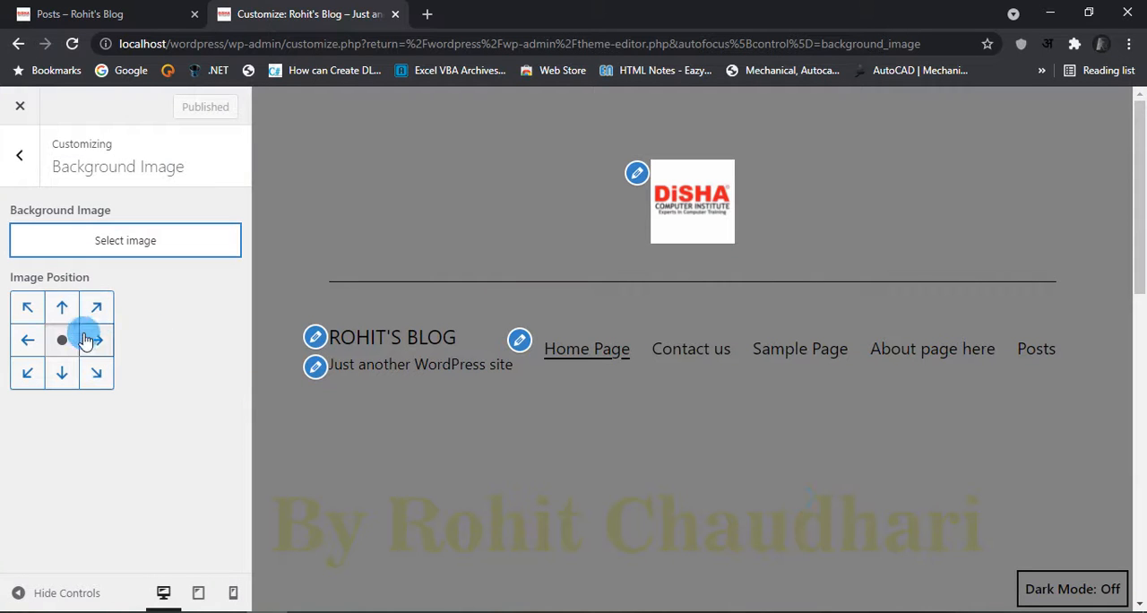
click(18, 106)
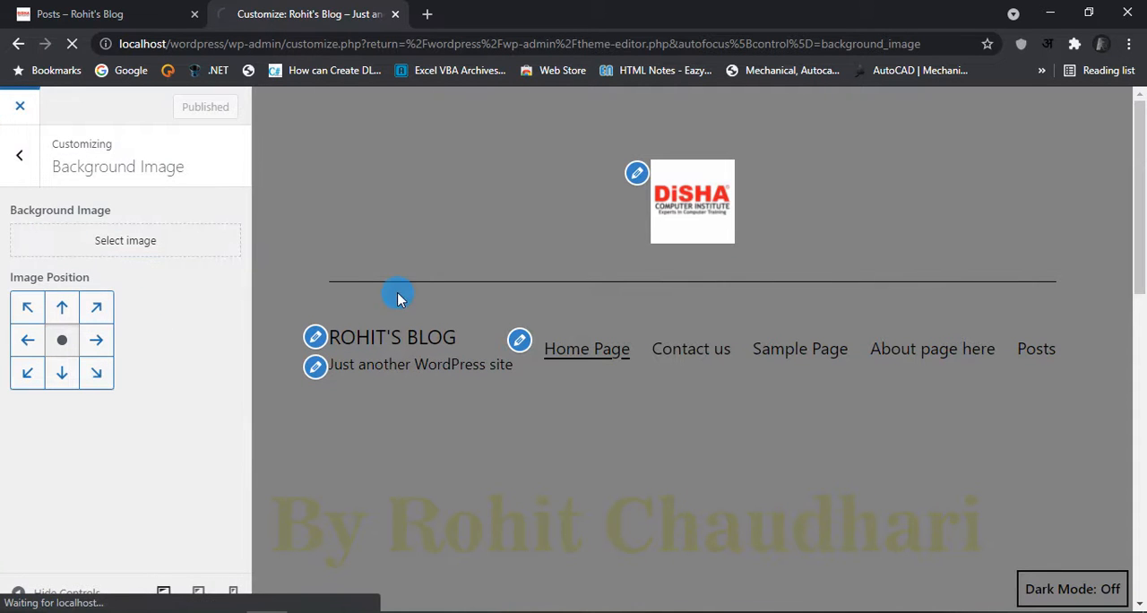
scroll(63, 412, down, 2)
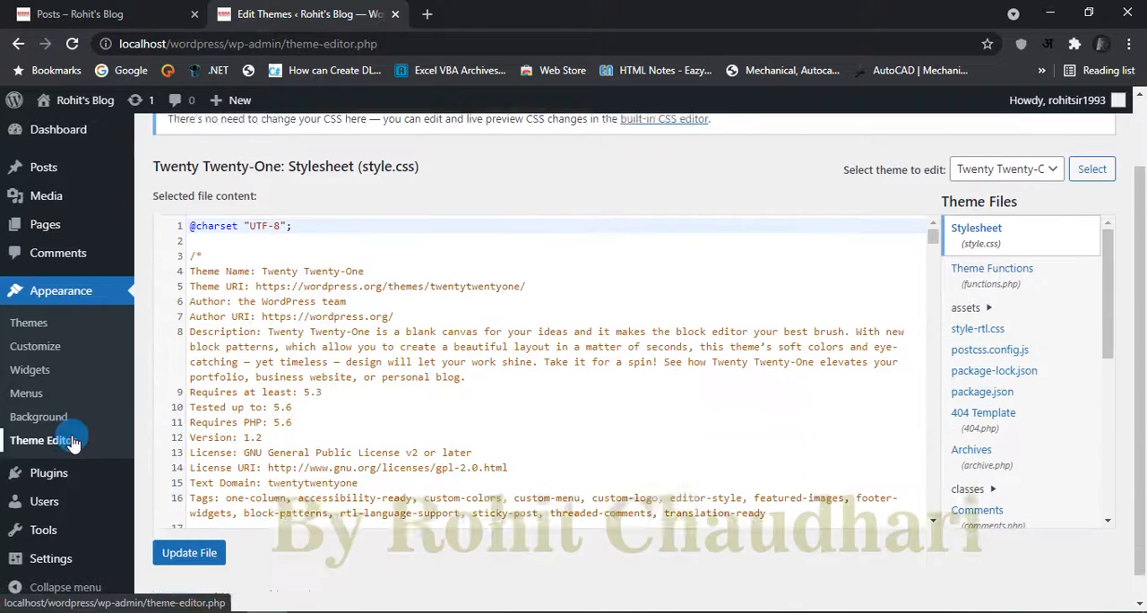
Step: View the installed plugins and open the Plugin Editor, acknowledging its direct-editing warning
click(69, 477)
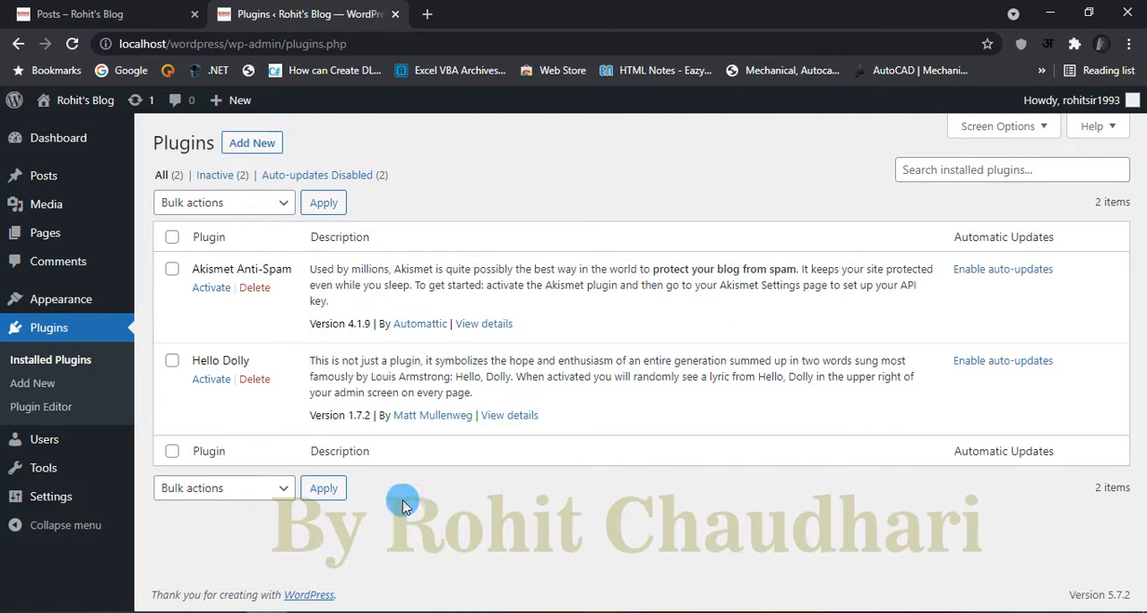
click(264, 142)
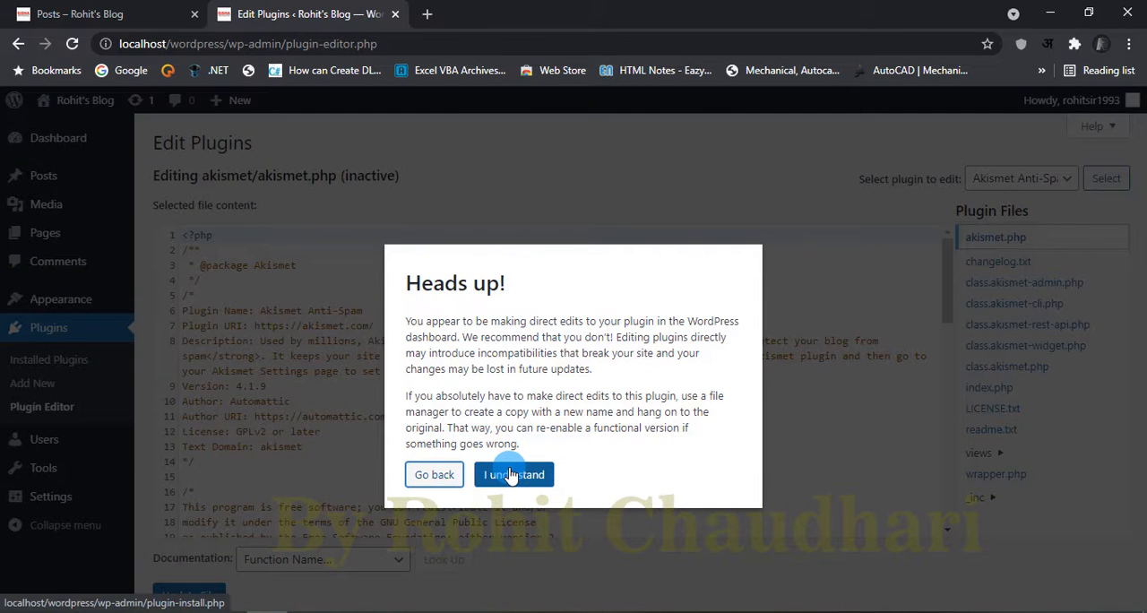
click(511, 475)
Step: Examine the Akismet Anti-Spam plugin's akismet.php source code in the Plugin Editor from start to end
mouse_move(926, 222)
mouse_down()
mouse_move(915, 488)
mouse_move(945, 212)
mouse_up()
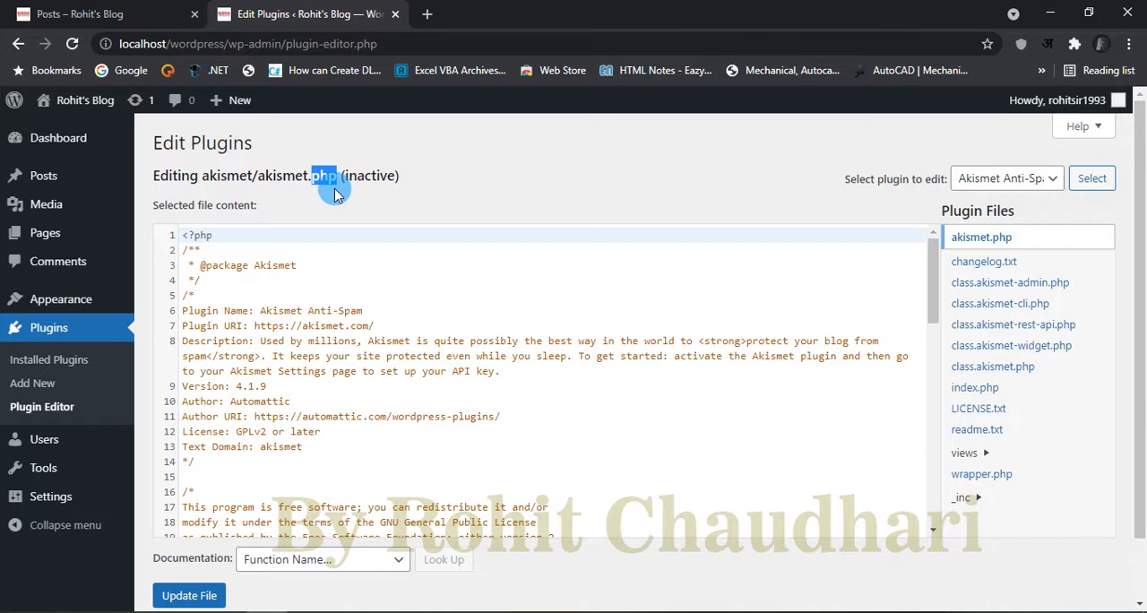
scroll(701, 453, down, 6)
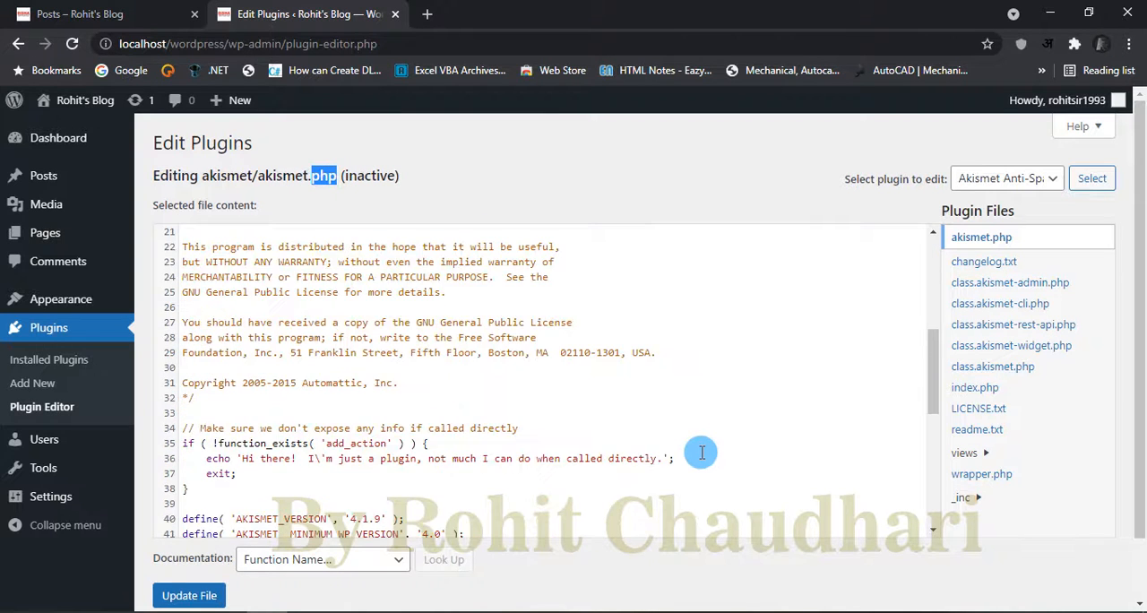
scroll(701, 453, down, 5)
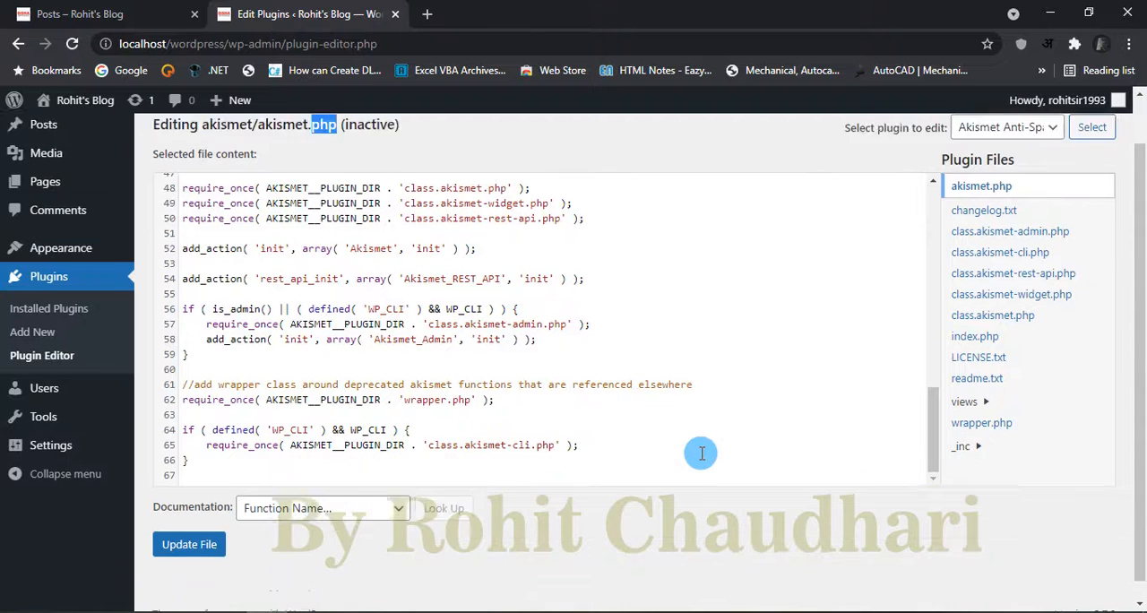
scroll(700, 454, up, 6)
scroll(701, 454, up, 3)
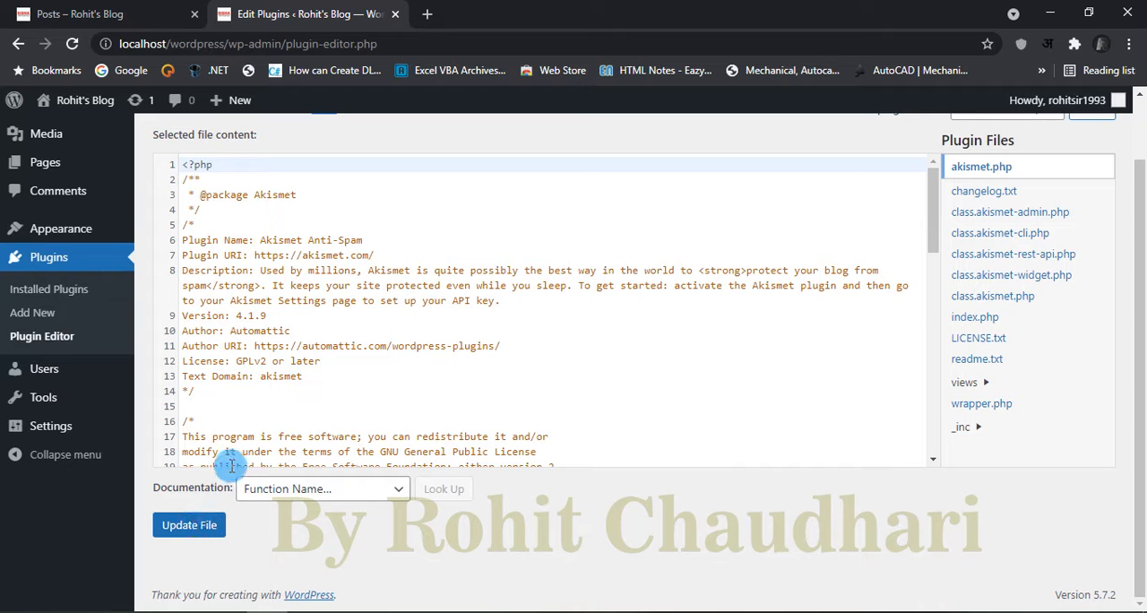
scroll(223, 415, up, 2)
scroll(223, 416, down, 2)
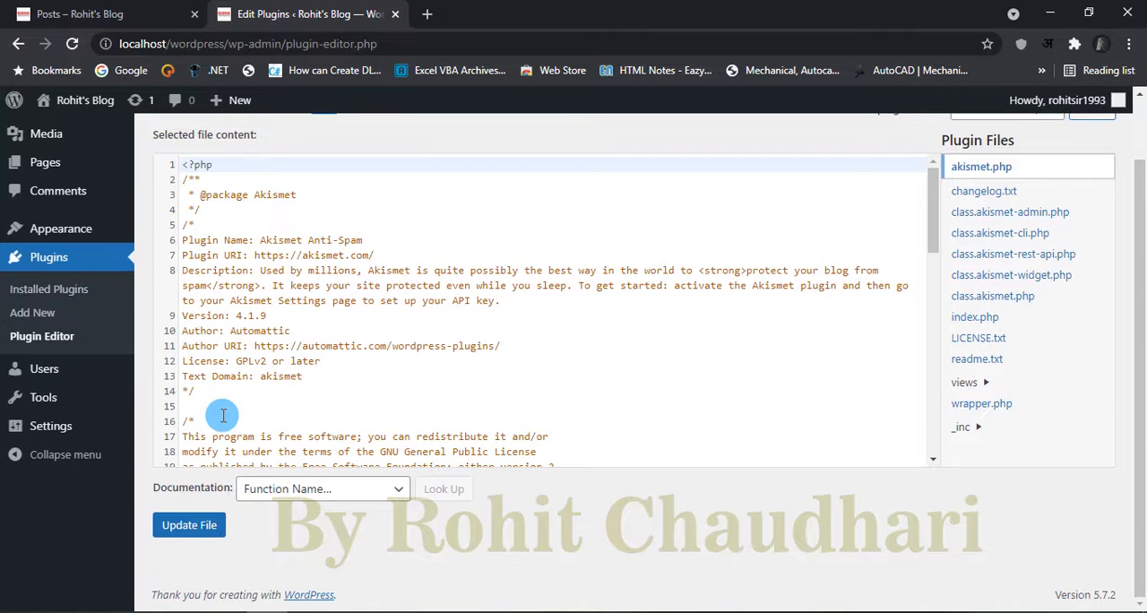
drag(928, 239, 927, 408)
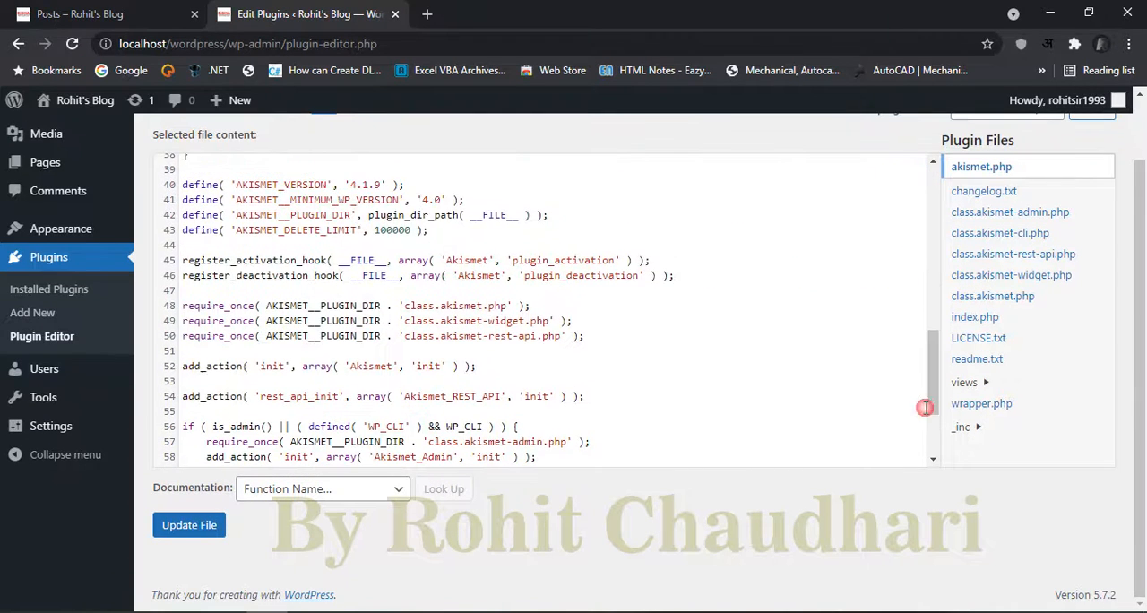
Step: Open the plugin upload form on the Add Plugins page and look at its file selection without choosing a file
click(25, 313)
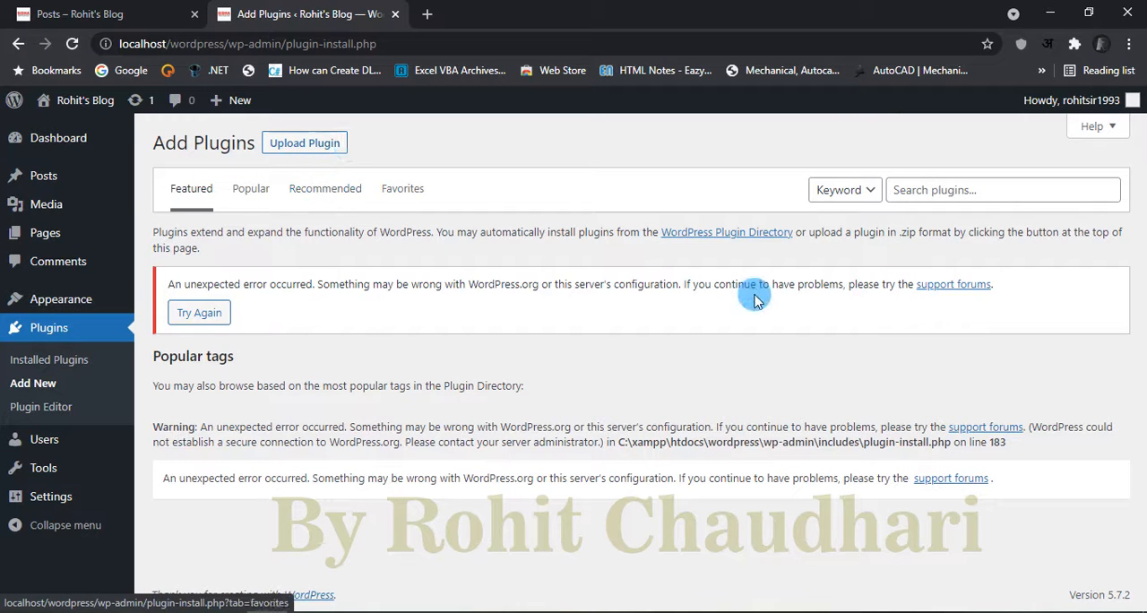
click(311, 148)
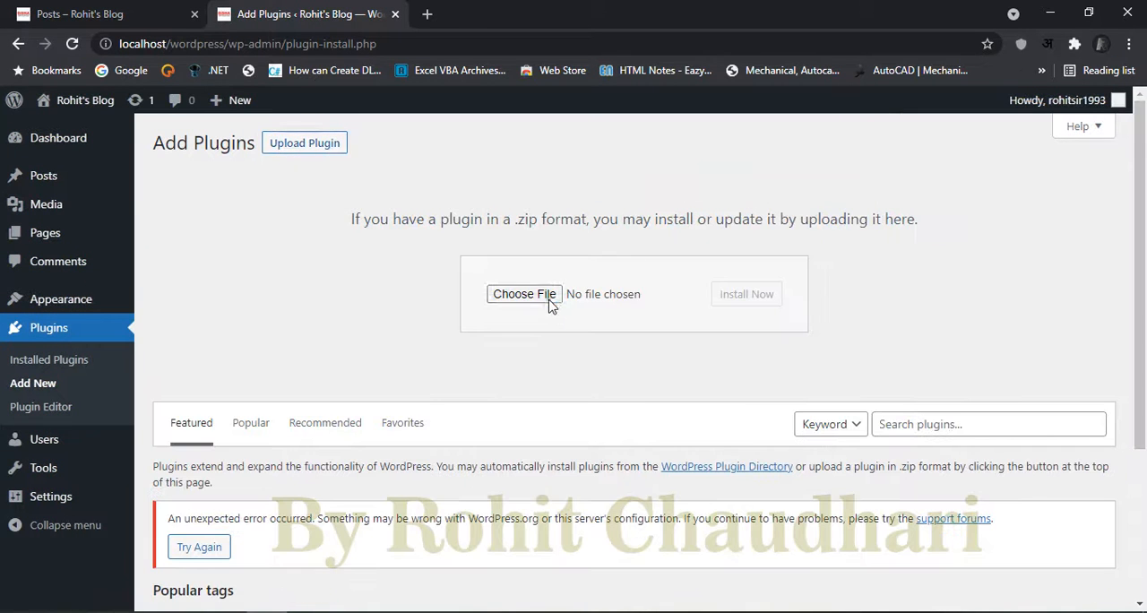
click(636, 311)
click(948, 567)
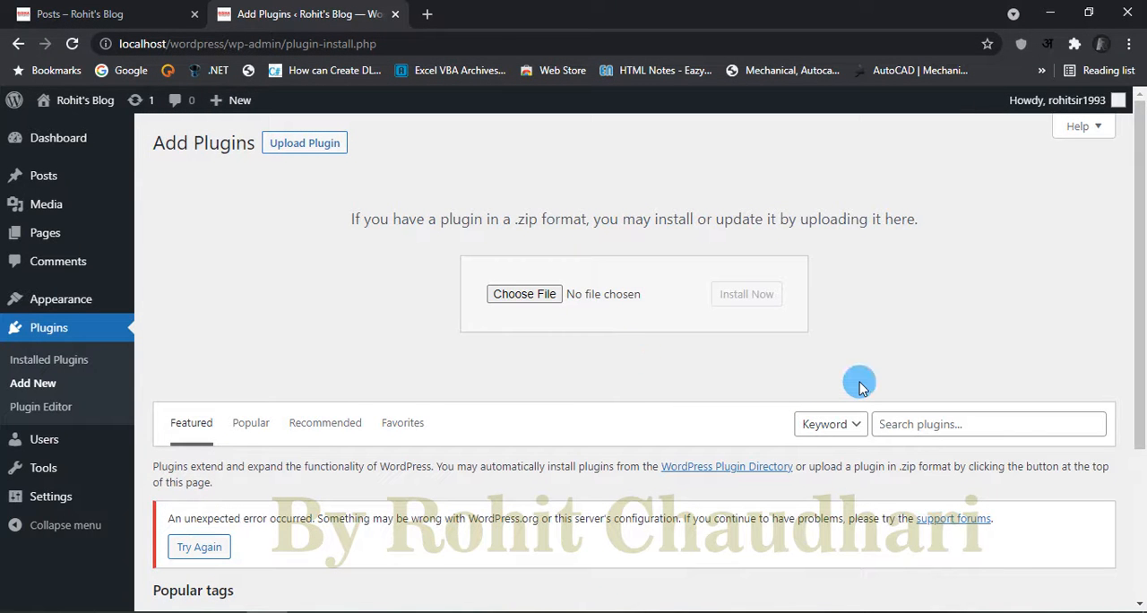
Step: Look at the Users list and the Add New User form, and open the Profile page
click(55, 445)
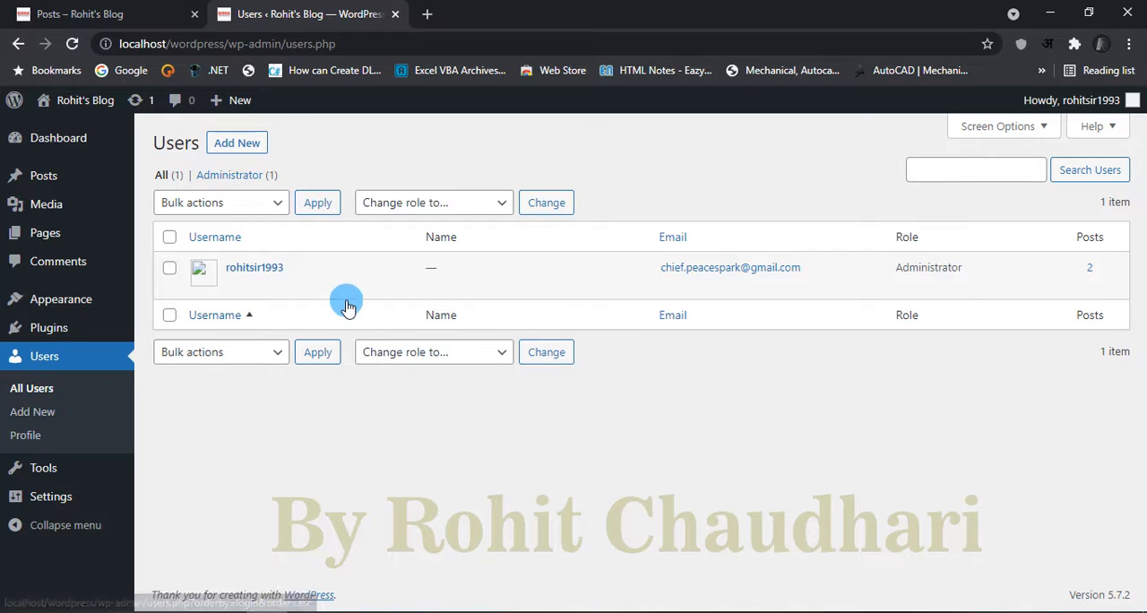
click(43, 414)
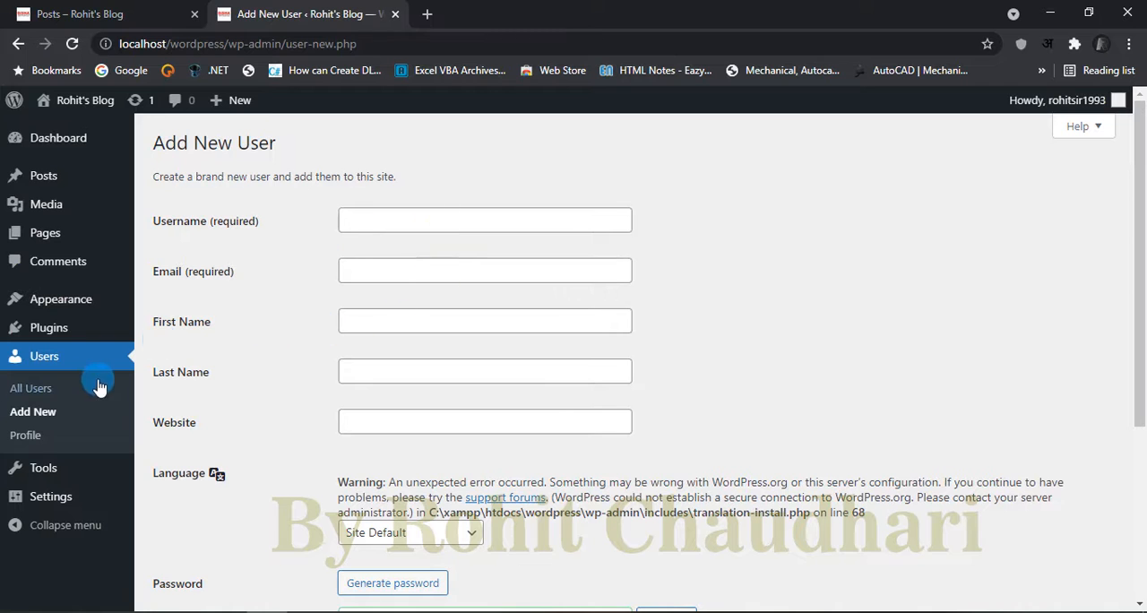
click(22, 437)
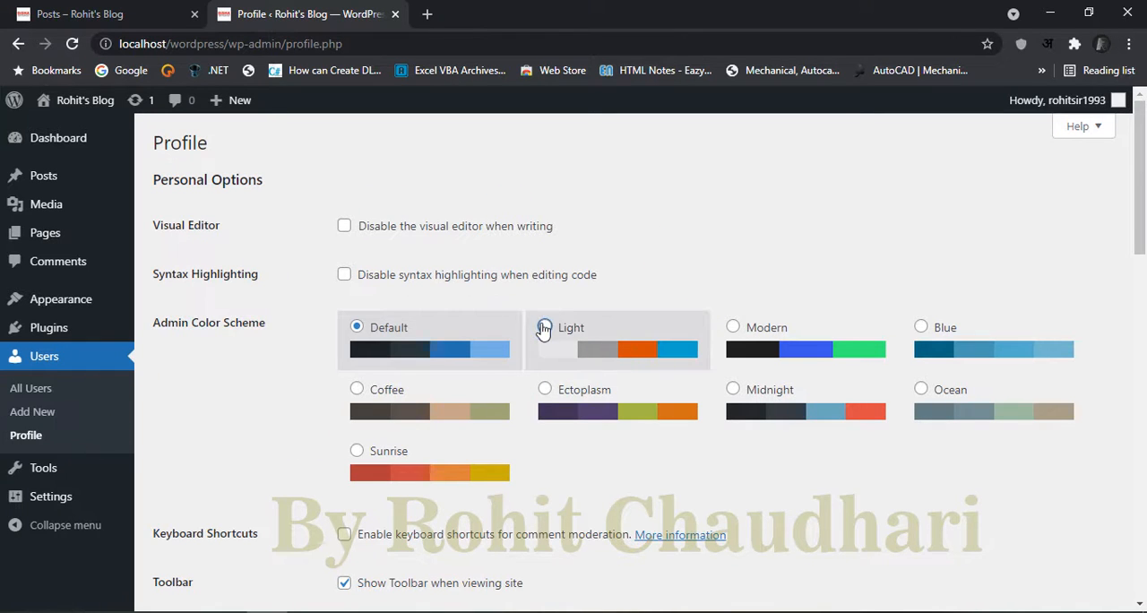
Step: Try the Light, Default, Modern, Blue, Coffee, Ectoplasm, Midnight and Ocean admin color schemes and finish with Sunrise selected
click(543, 327)
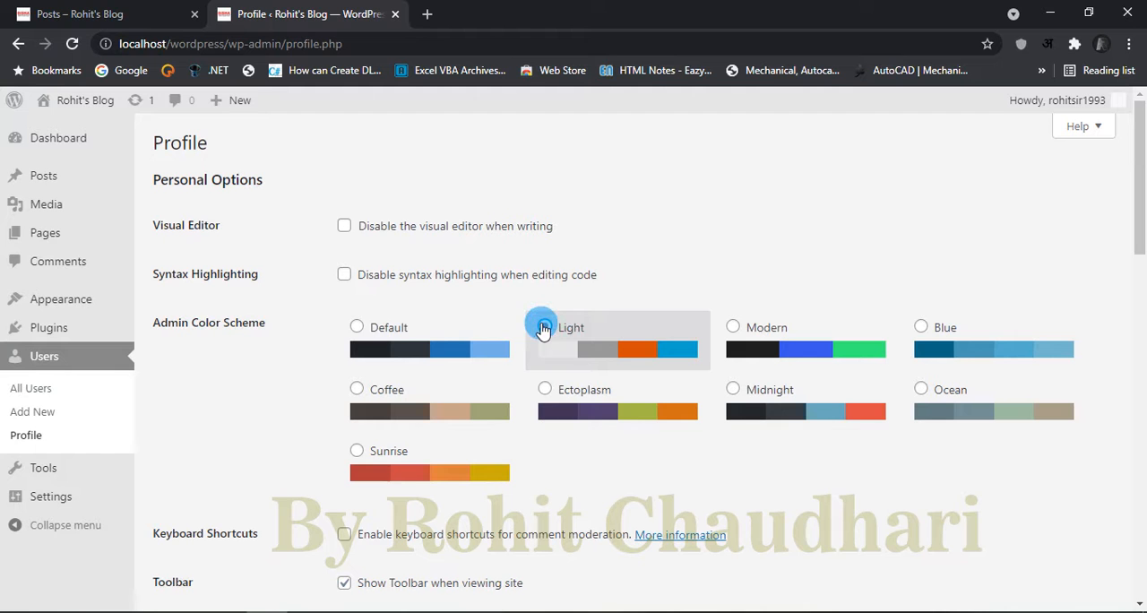
click(357, 327)
click(742, 327)
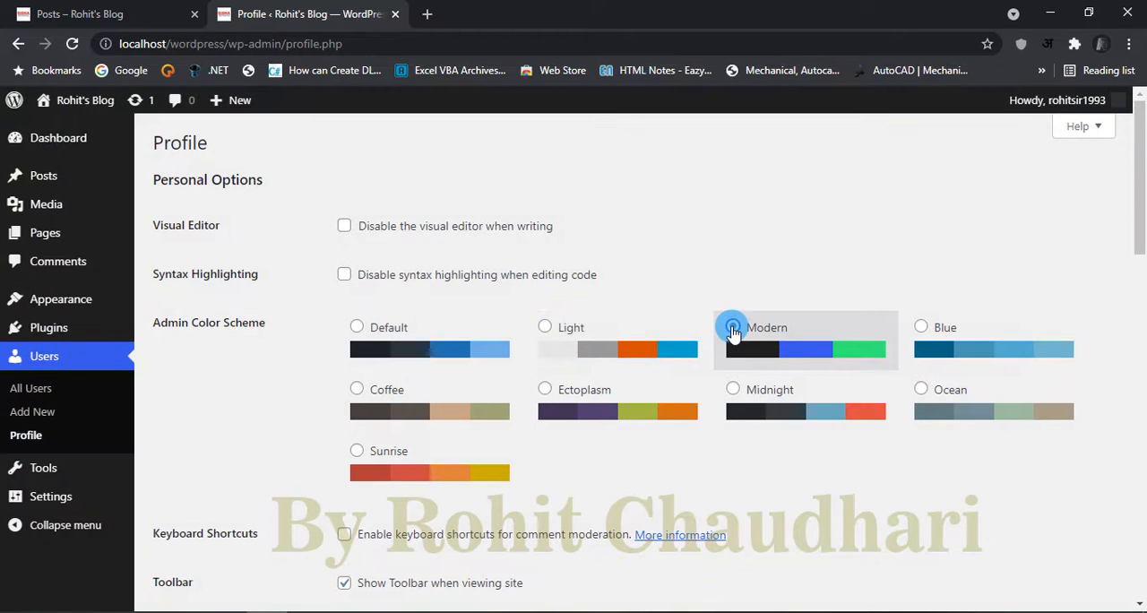
click(545, 327)
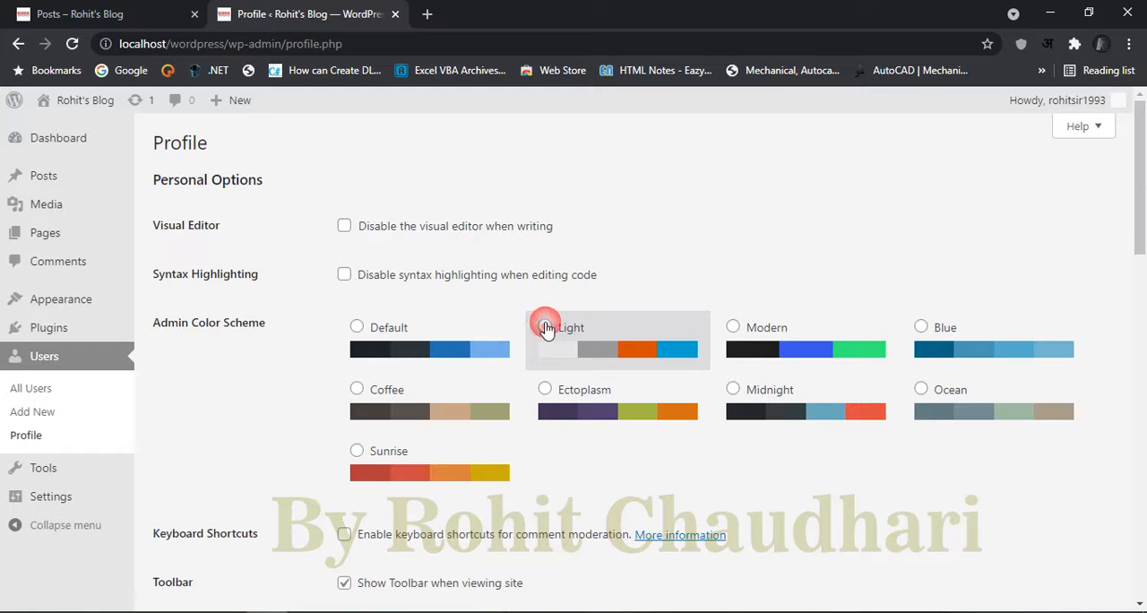
click(920, 327)
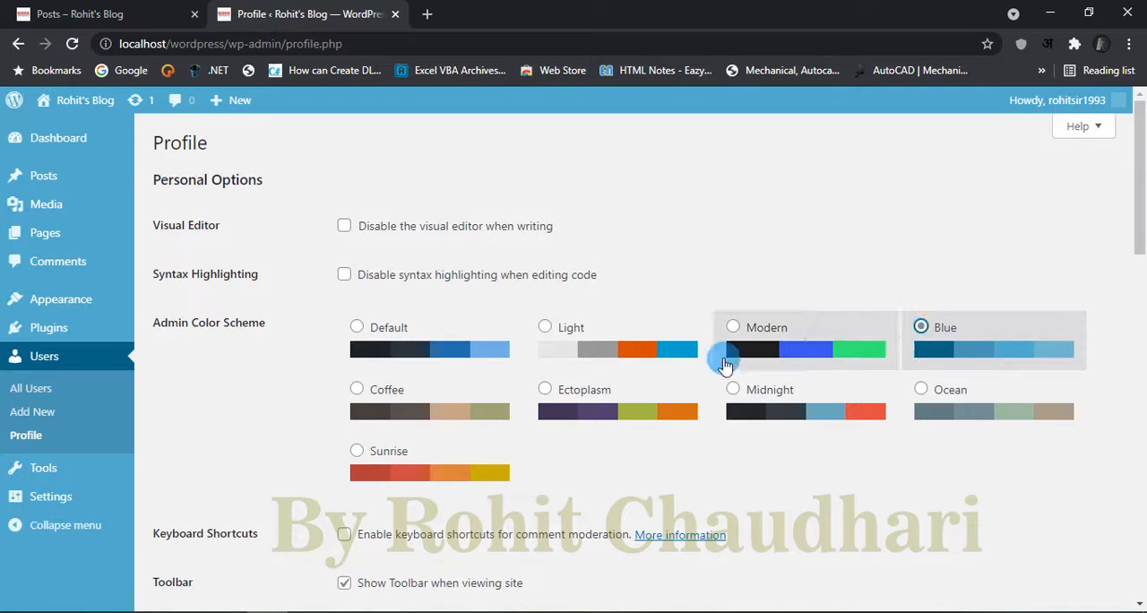
click(356, 393)
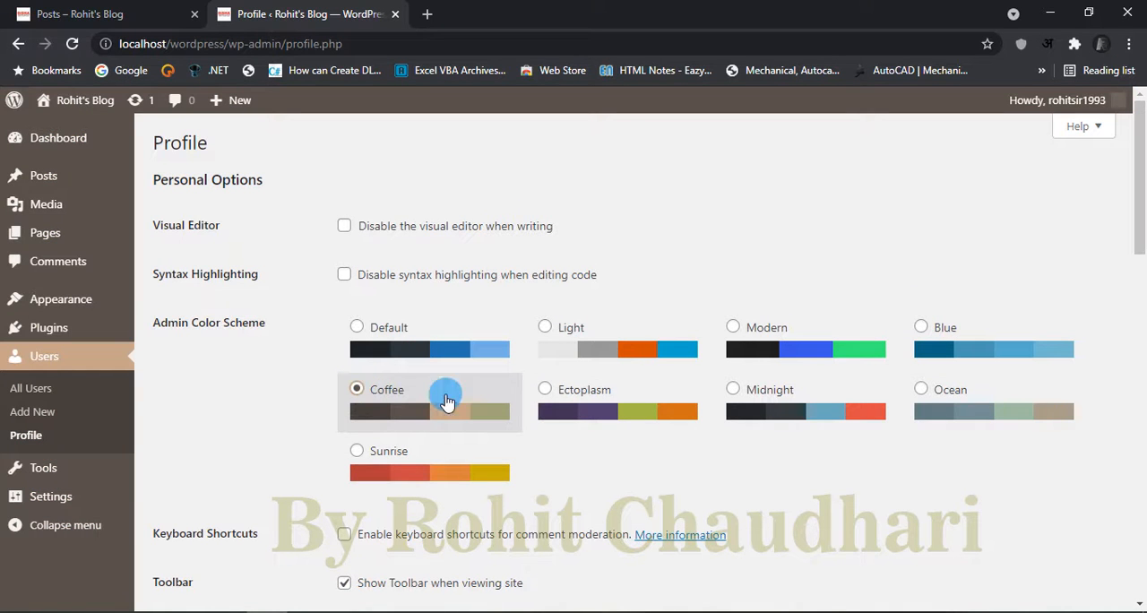
click(544, 391)
click(755, 401)
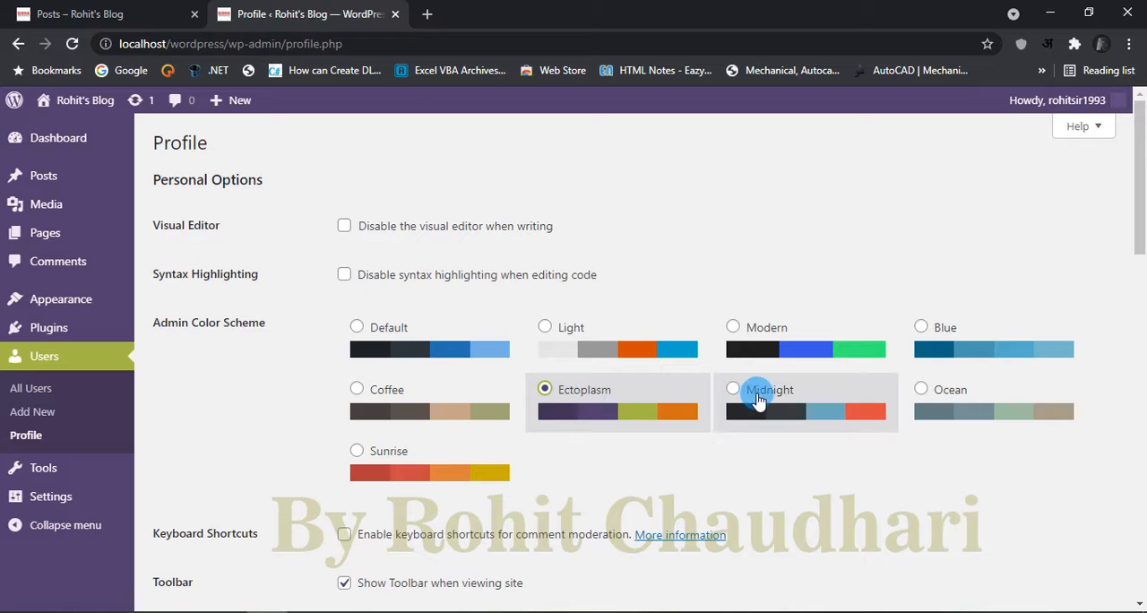
click(732, 389)
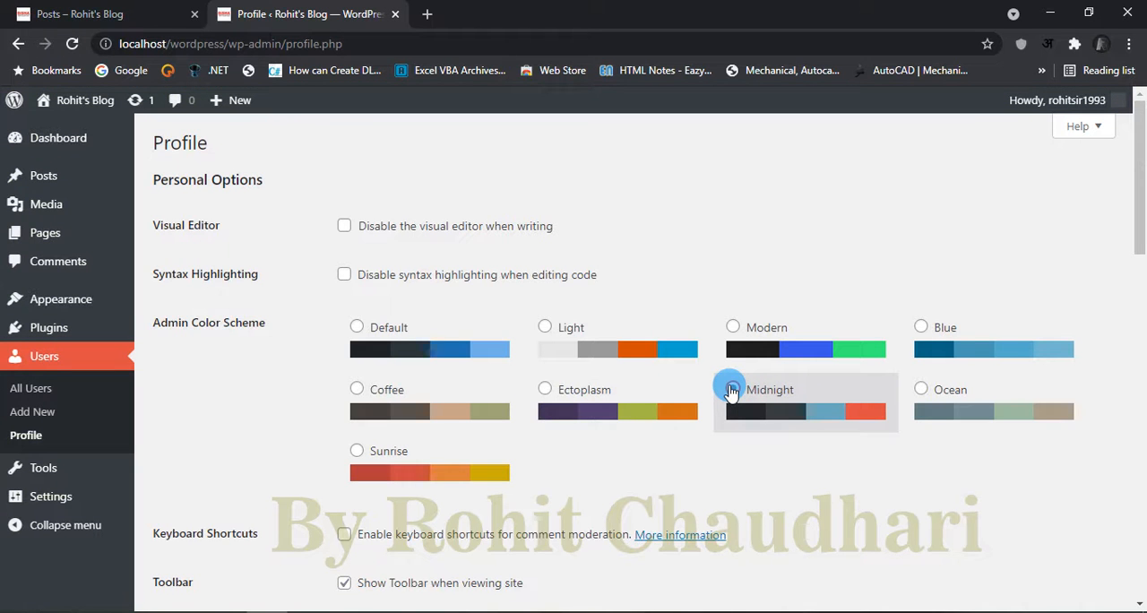
click(921, 389)
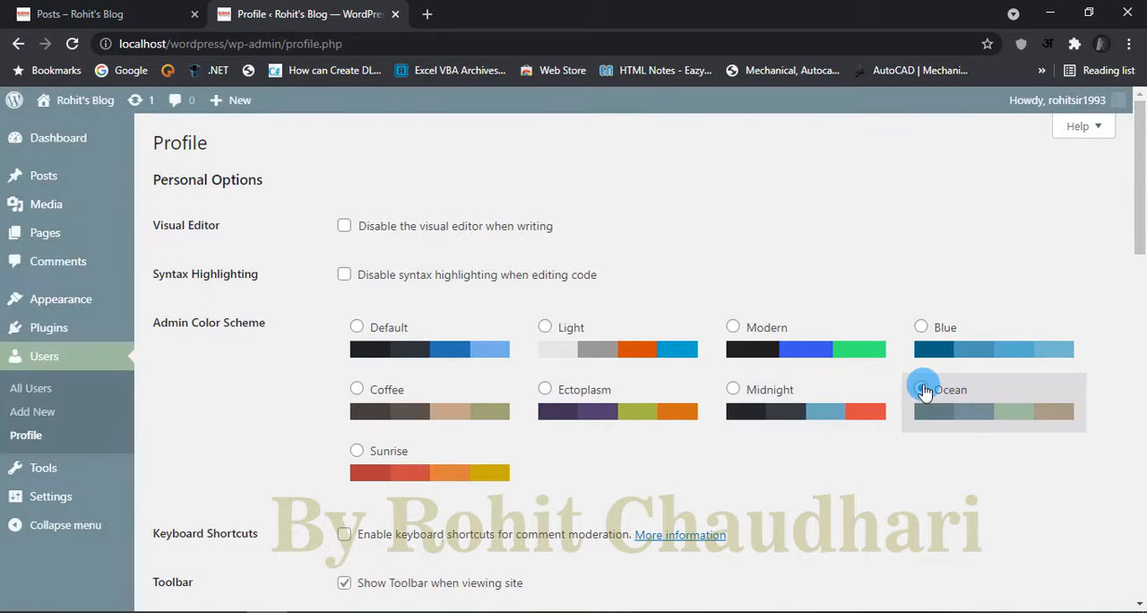
click(356, 449)
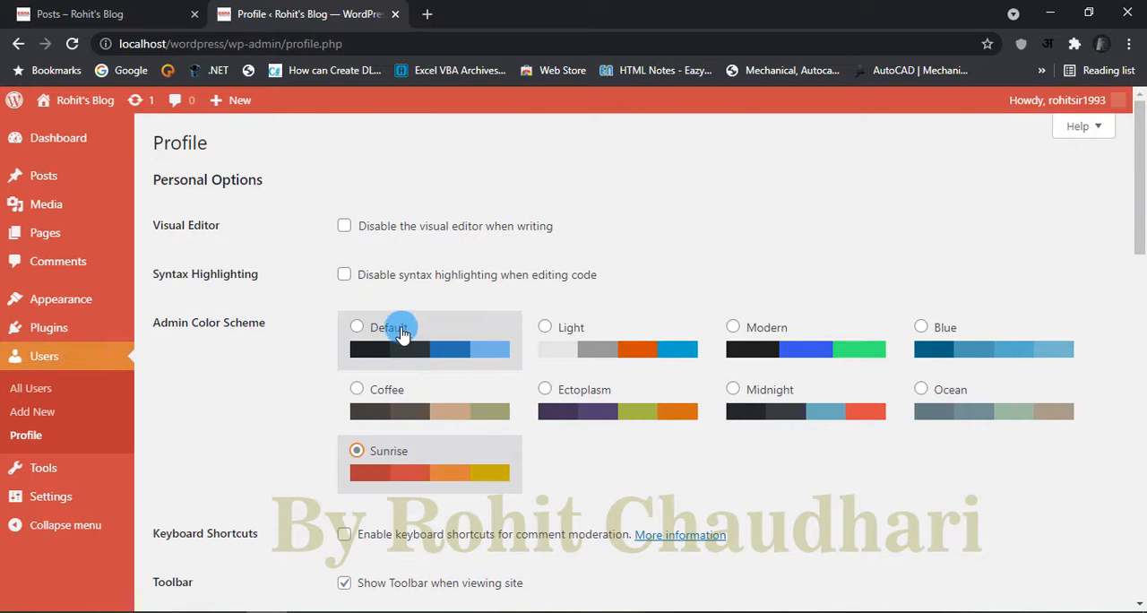
scroll(401, 333, down, 5)
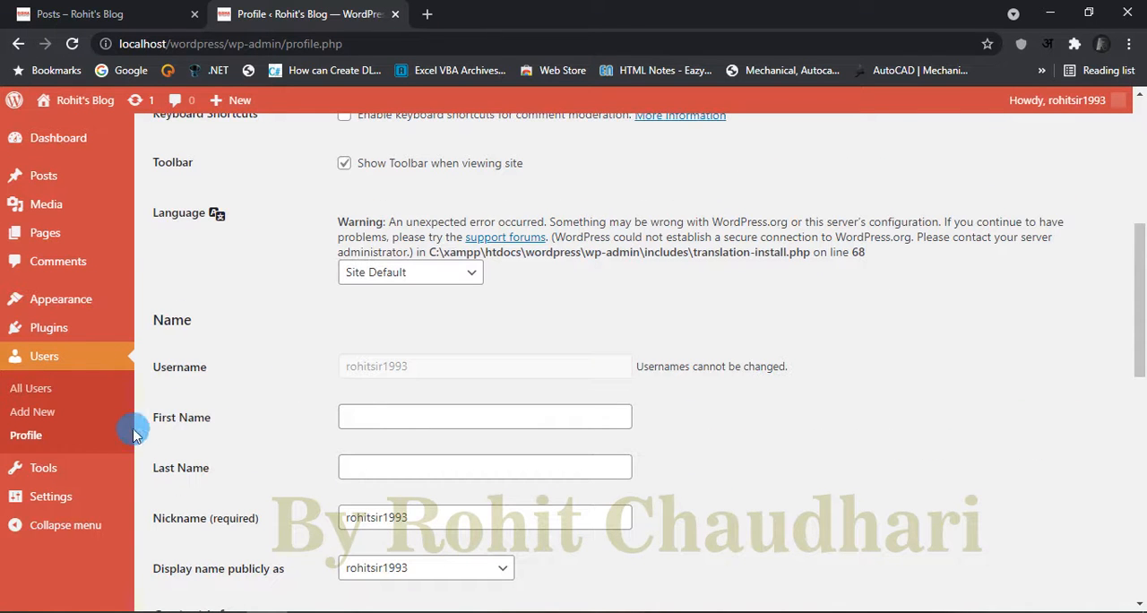
Step: Examine the name, display name and contact info fields on the Profile page without filling them in
scroll(303, 378, up, 1)
scroll(303, 380, down, 3)
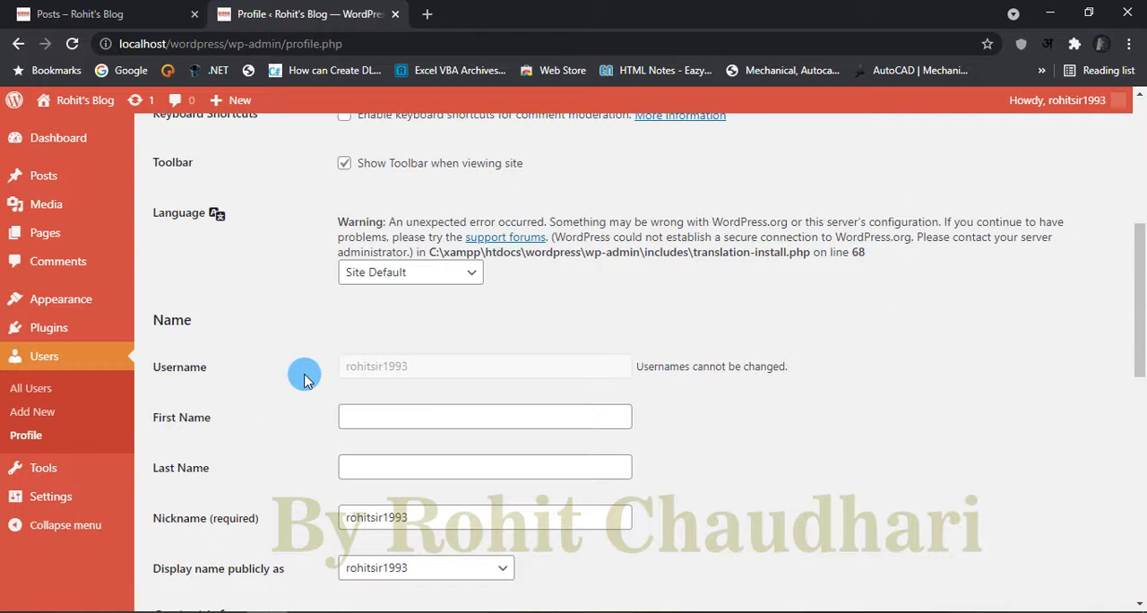
scroll(304, 379, up, 1)
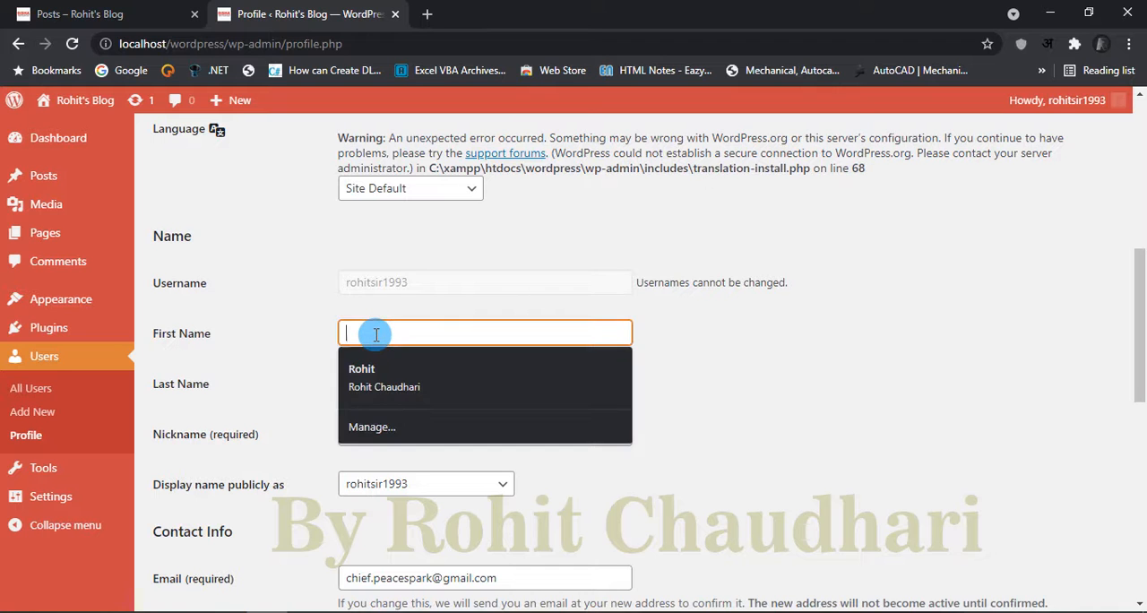
click(854, 343)
click(481, 383)
click(677, 377)
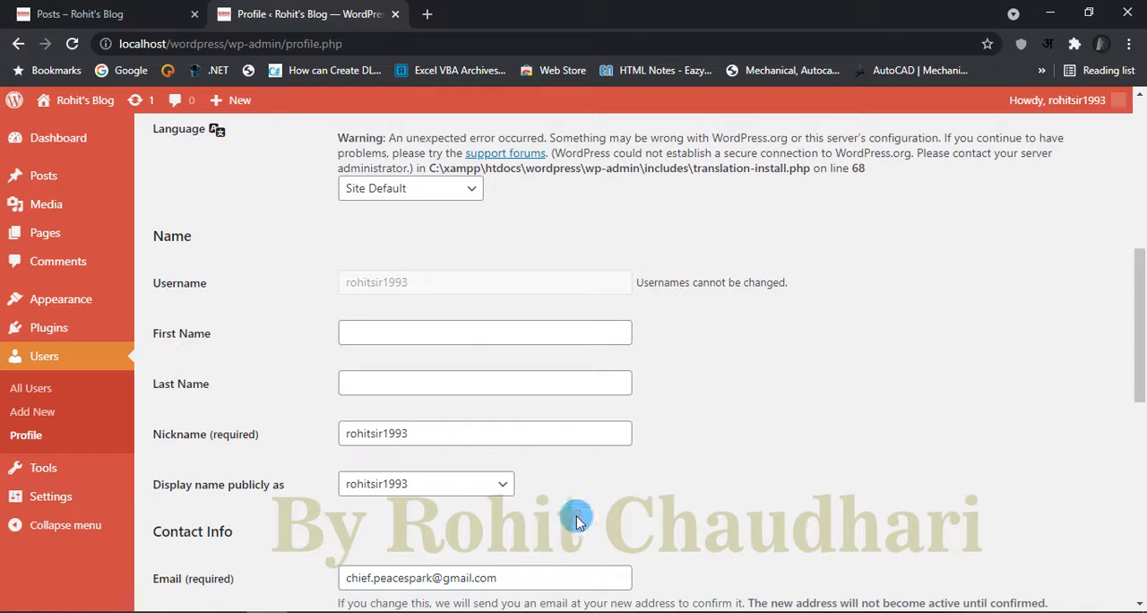
scroll(576, 512, down, 2)
scroll(518, 410, down, 2)
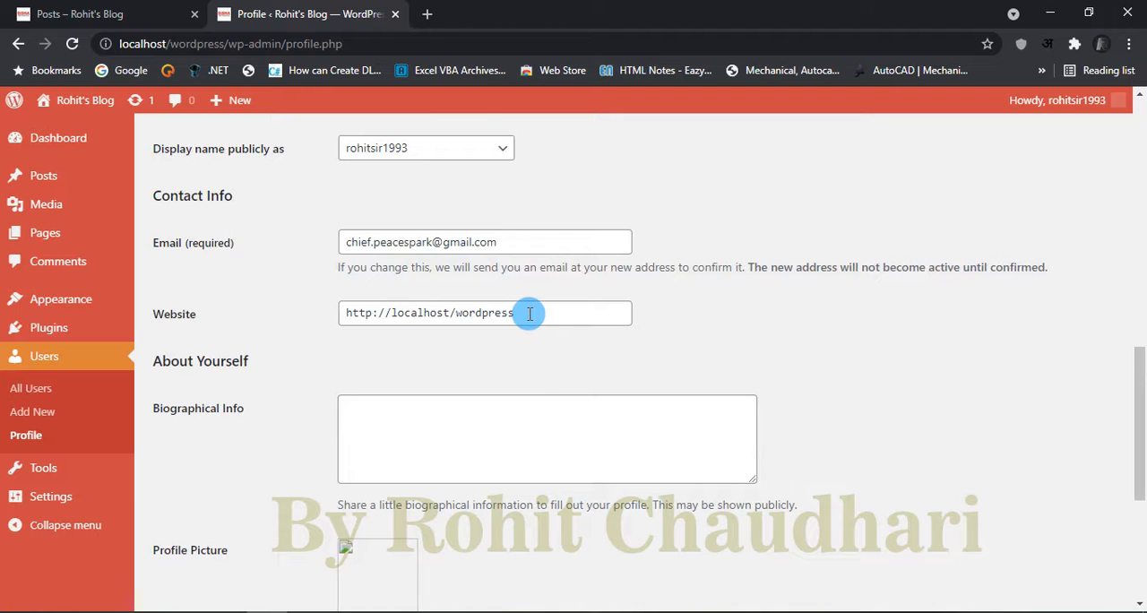
Step: View the biographical info and profile picture sections, open the Gravatar link for the picture, and return to the Profile page
scroll(385, 423, down, 2)
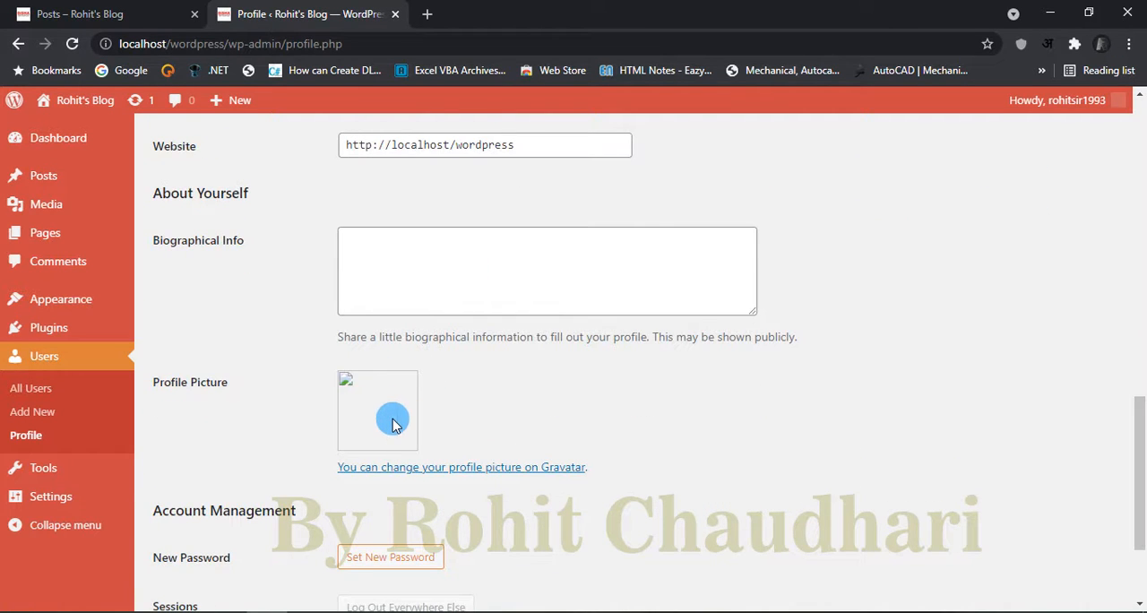
scroll(391, 423, down, 1)
click(495, 388)
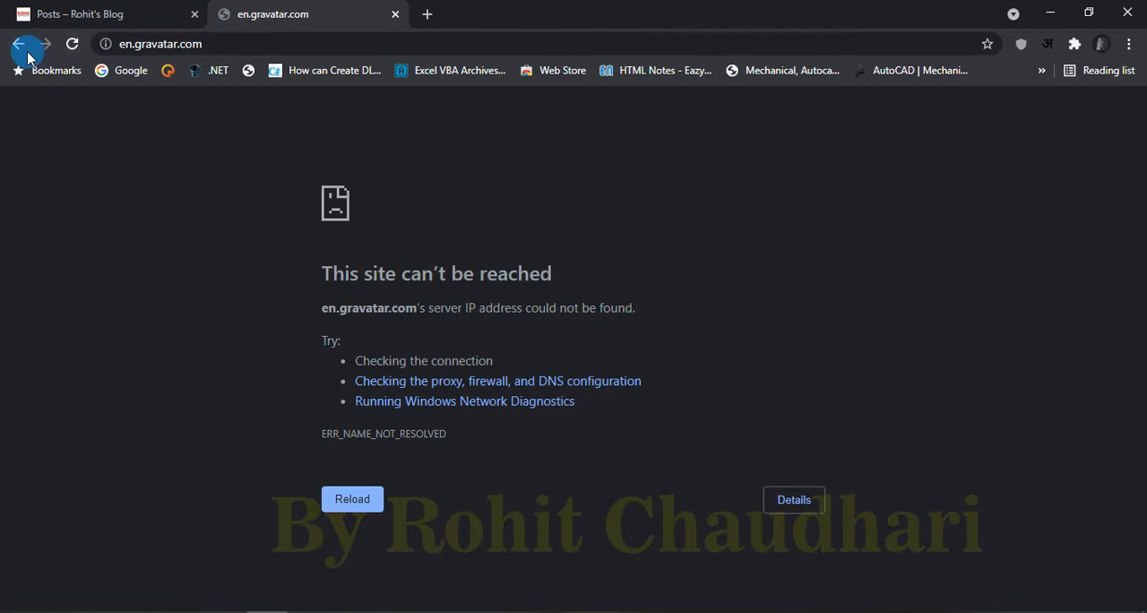
click(18, 44)
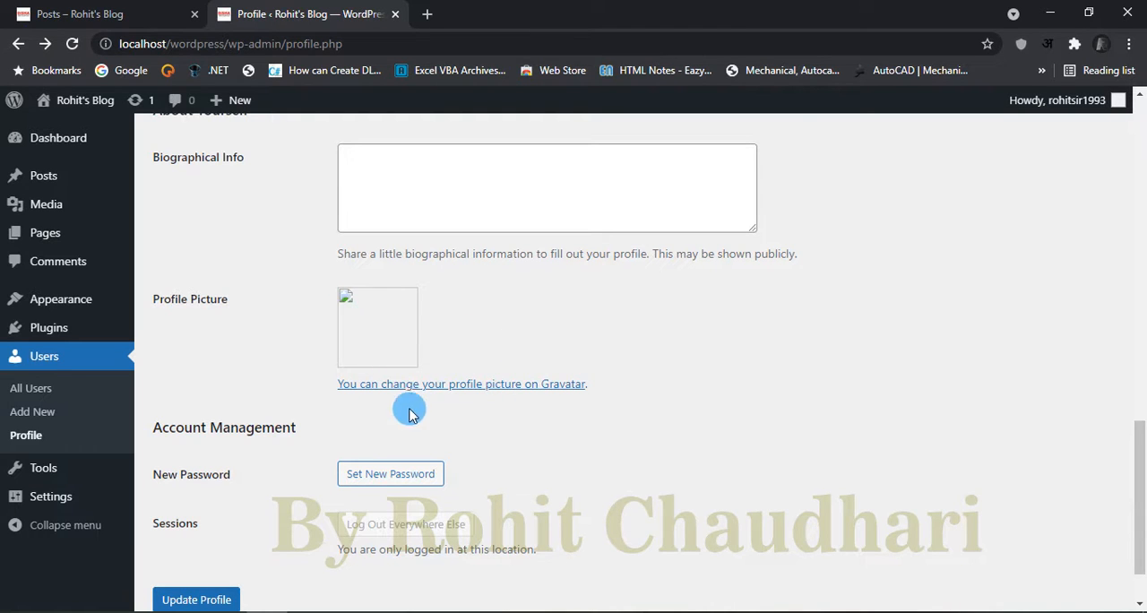
Step: Look over the Account Management section and the personal options on the Profile page, including the comment moderation keyboard shortcuts option
scroll(633, 325, down, 1)
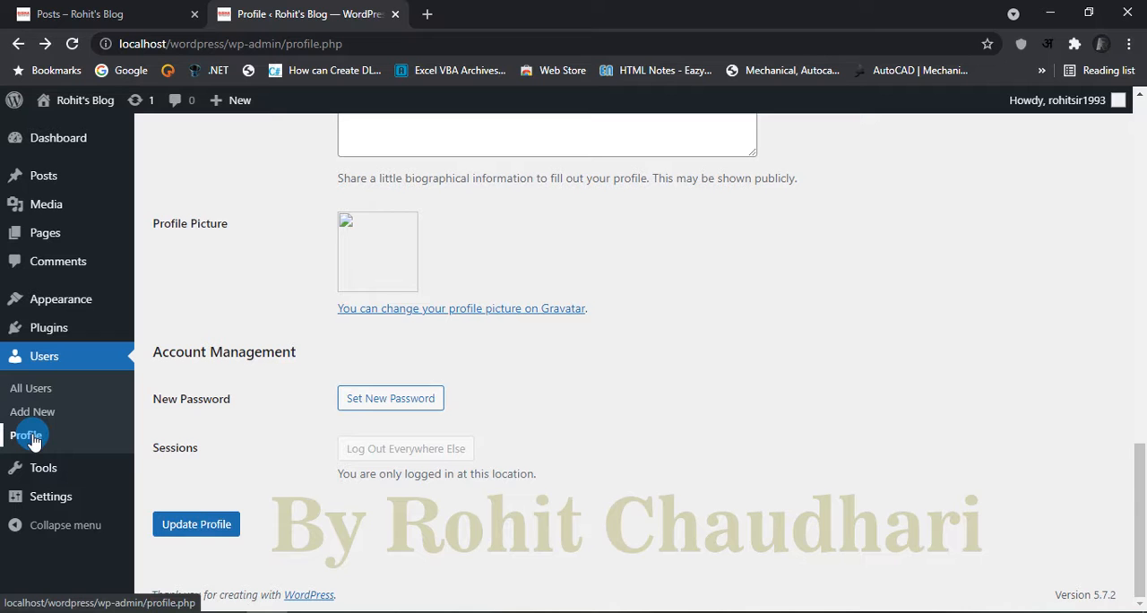
scroll(755, 338, up, 15)
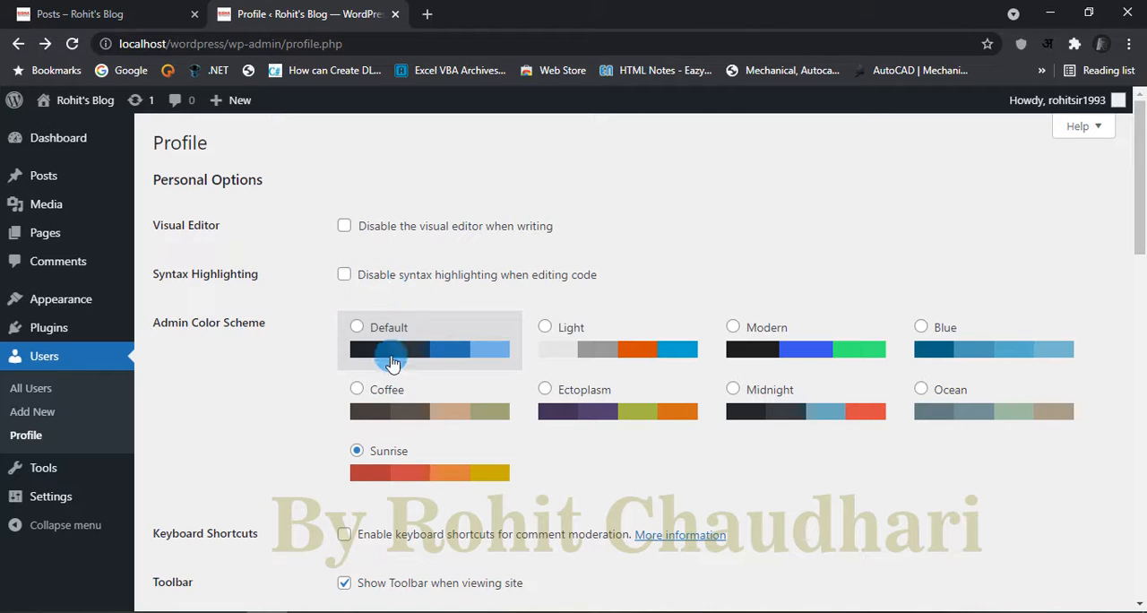
click(343, 535)
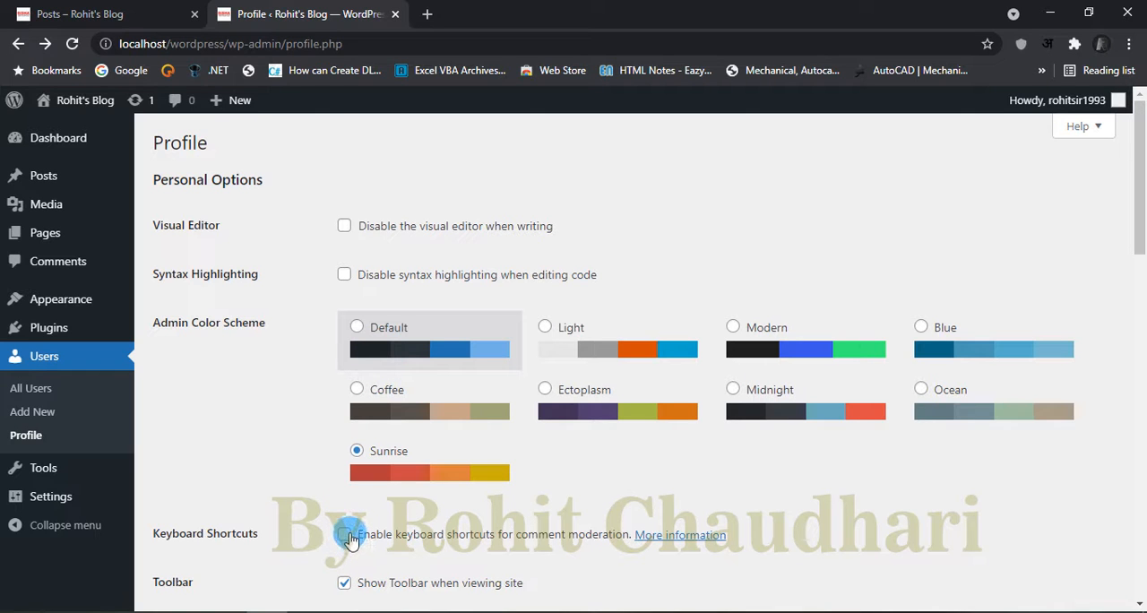
Step: Open the General Settings page and look over its fields and the admin navigation entries
click(63, 499)
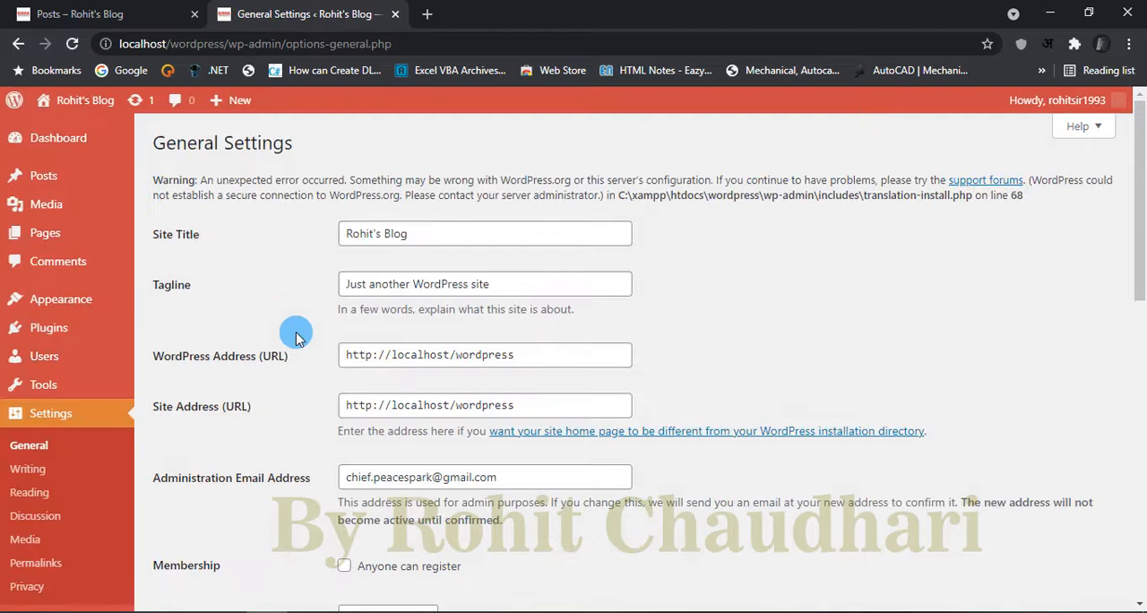
mouse_move(83, 244)
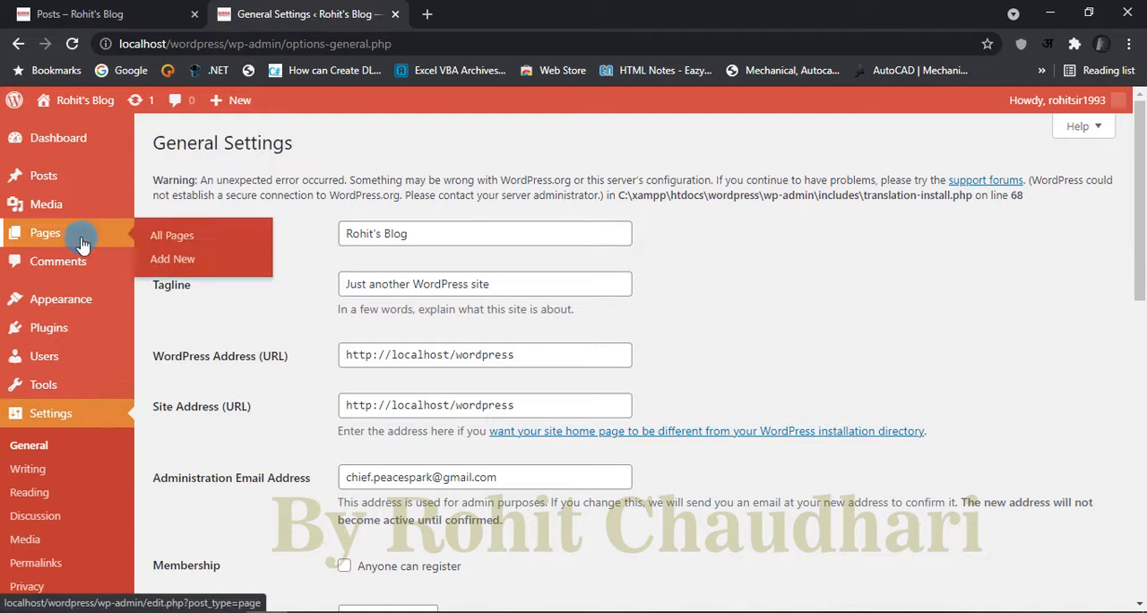
scroll(57, 440, down, 4)
scroll(66, 410, up, 4)
mouse_move(72, 405)
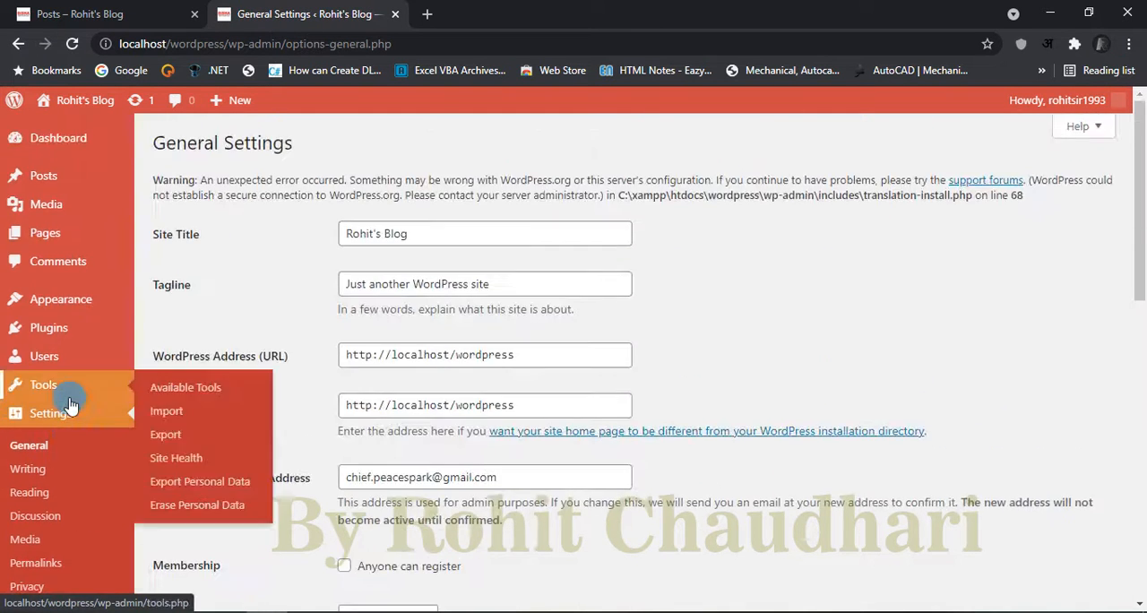
Step: Go back to the Add New User form, review its fields, and leave it without saving for the list of all users
click(17, 43)
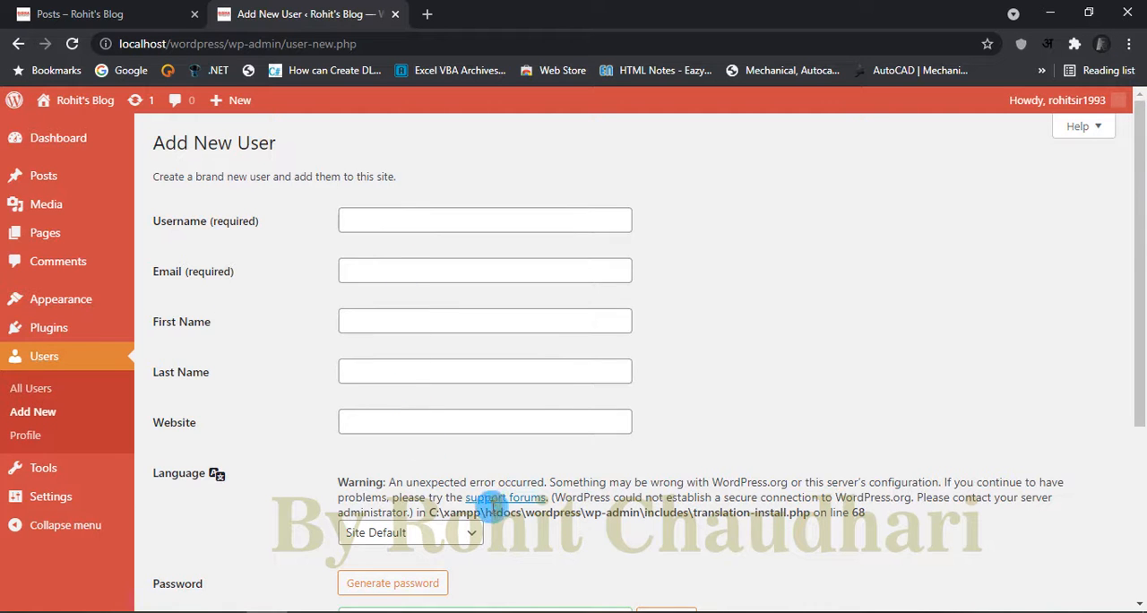
scroll(495, 506, down, 3)
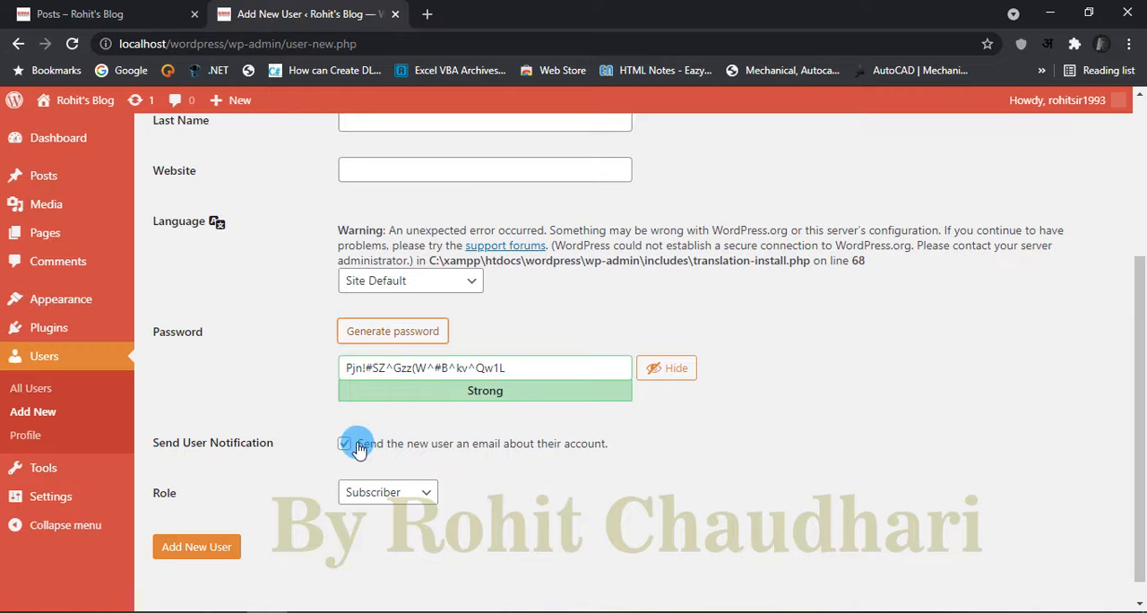
scroll(507, 407, up, 2)
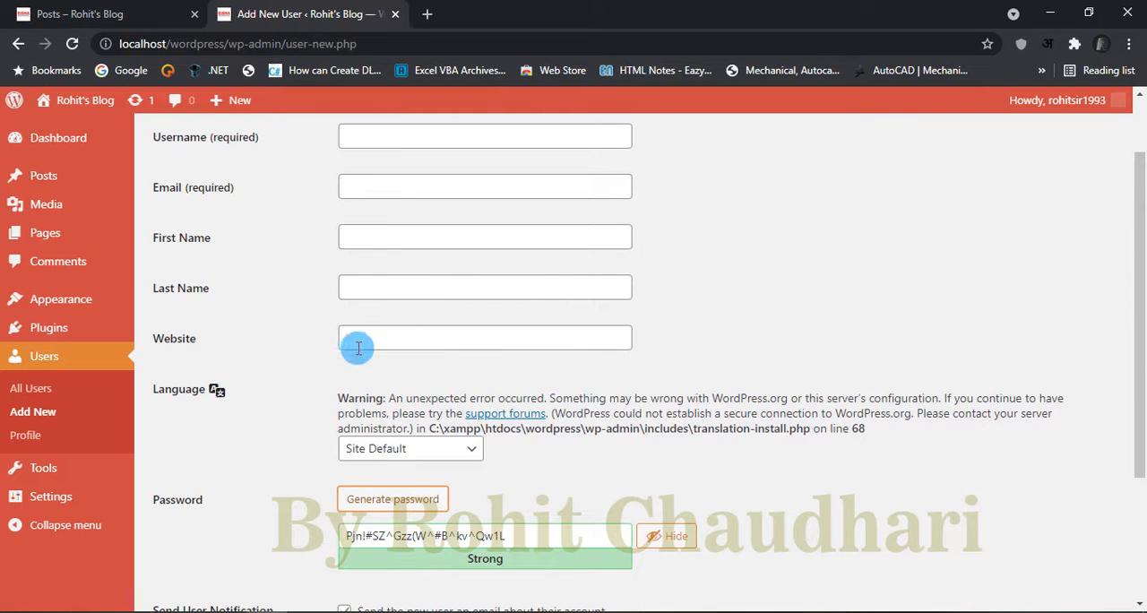
scroll(376, 191, up, 1)
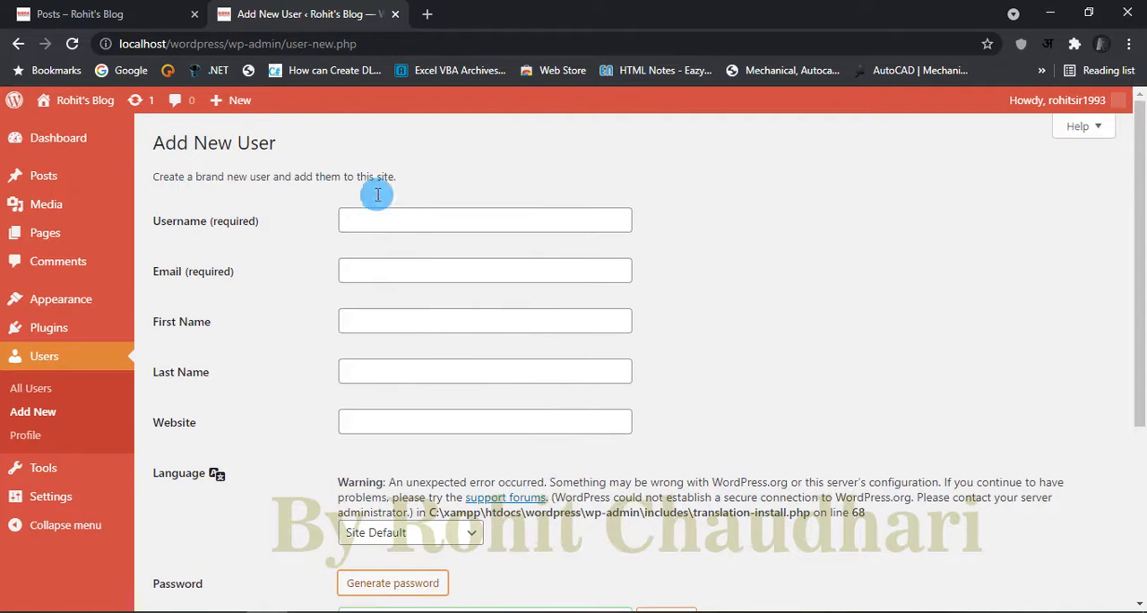
click(33, 388)
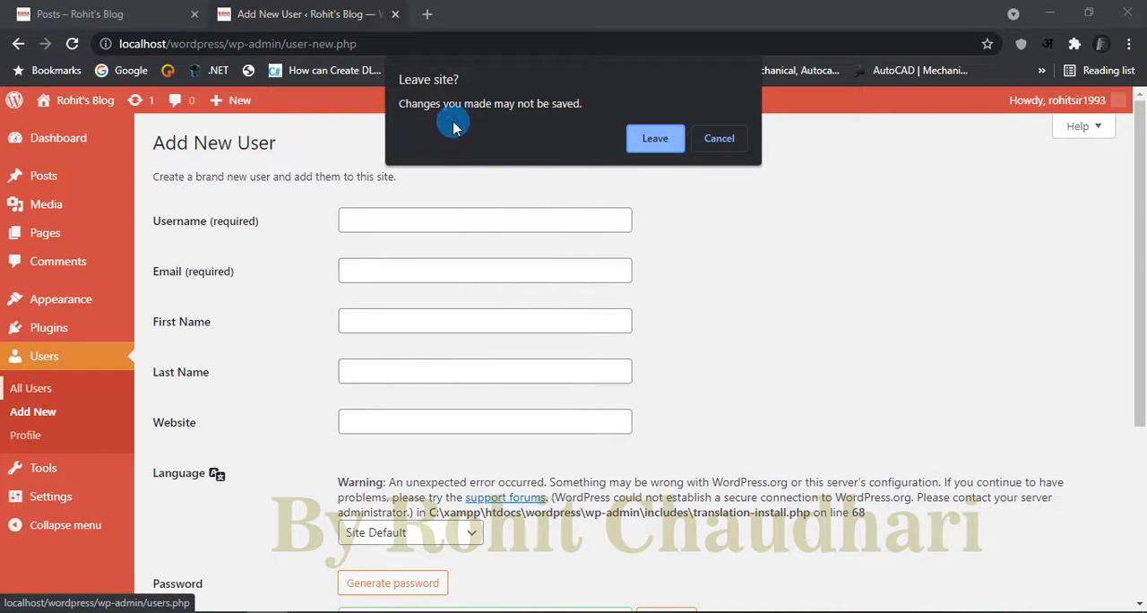
click(654, 137)
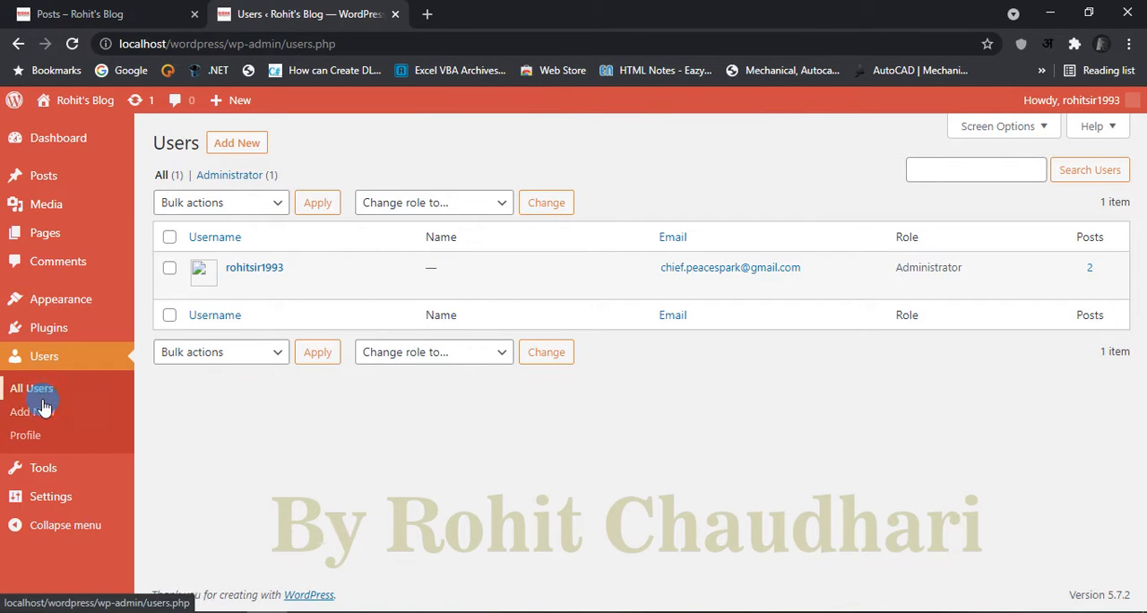
Step: Open the Import page under the available tools and try to install the WordPress importer
click(49, 467)
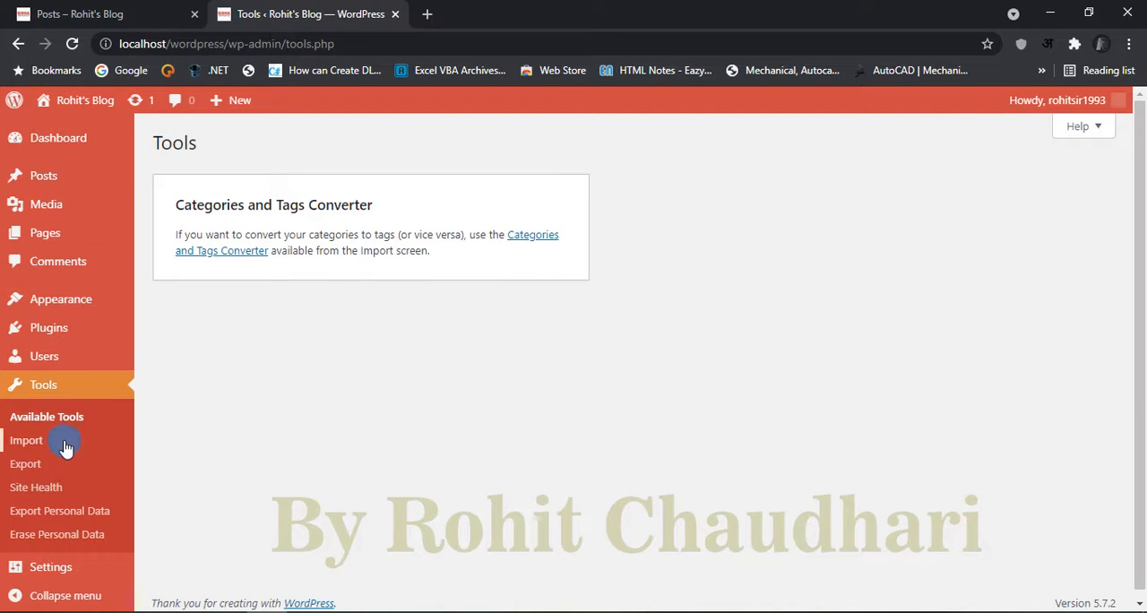
click(21, 440)
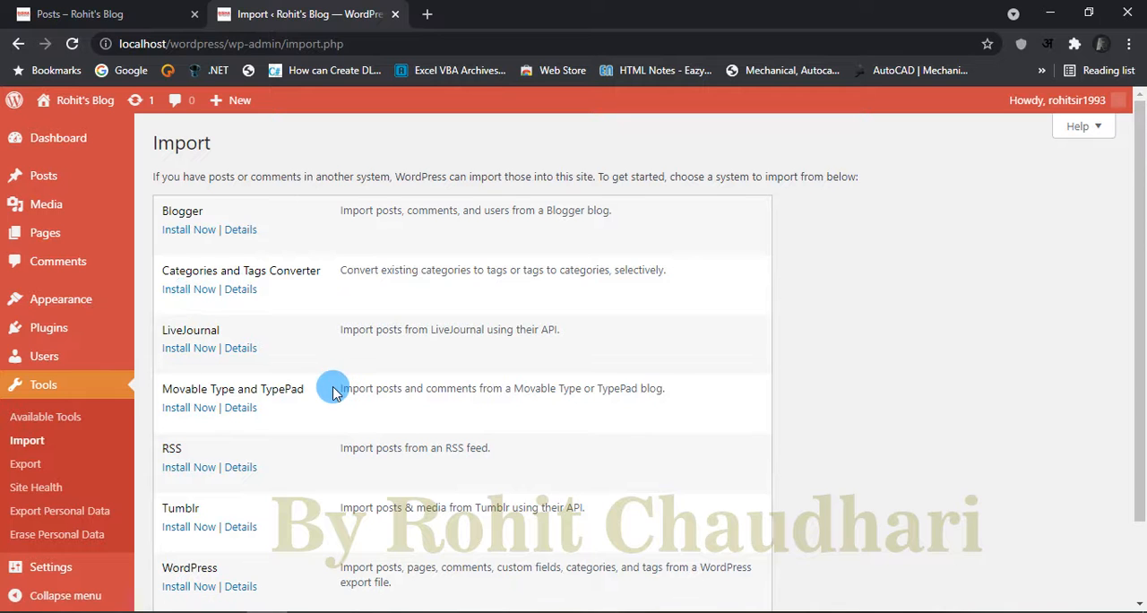
scroll(334, 393, down, 2)
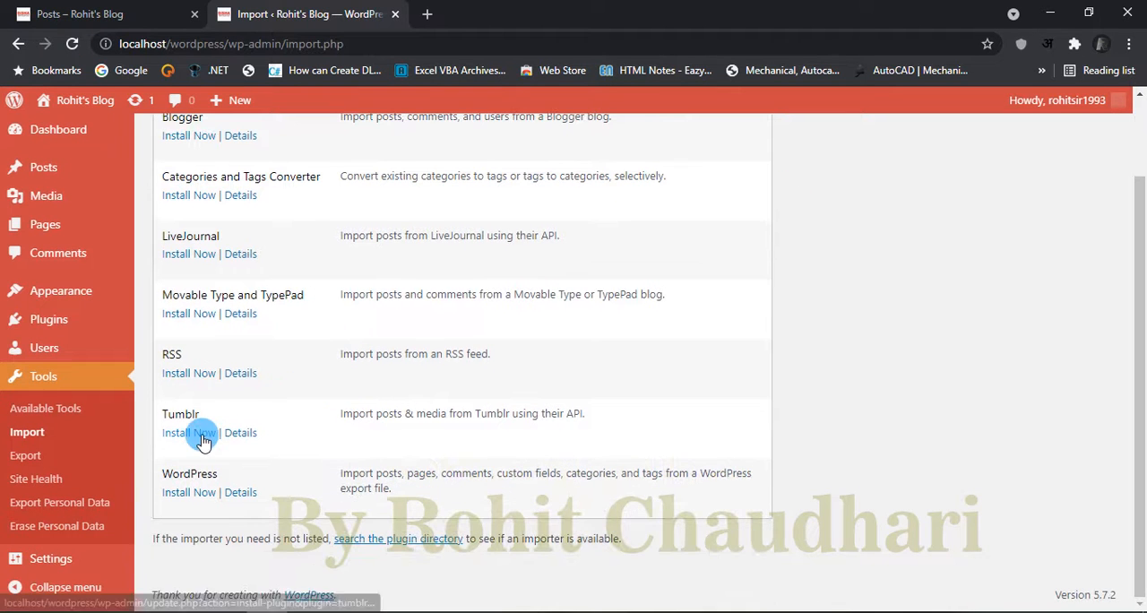
click(189, 494)
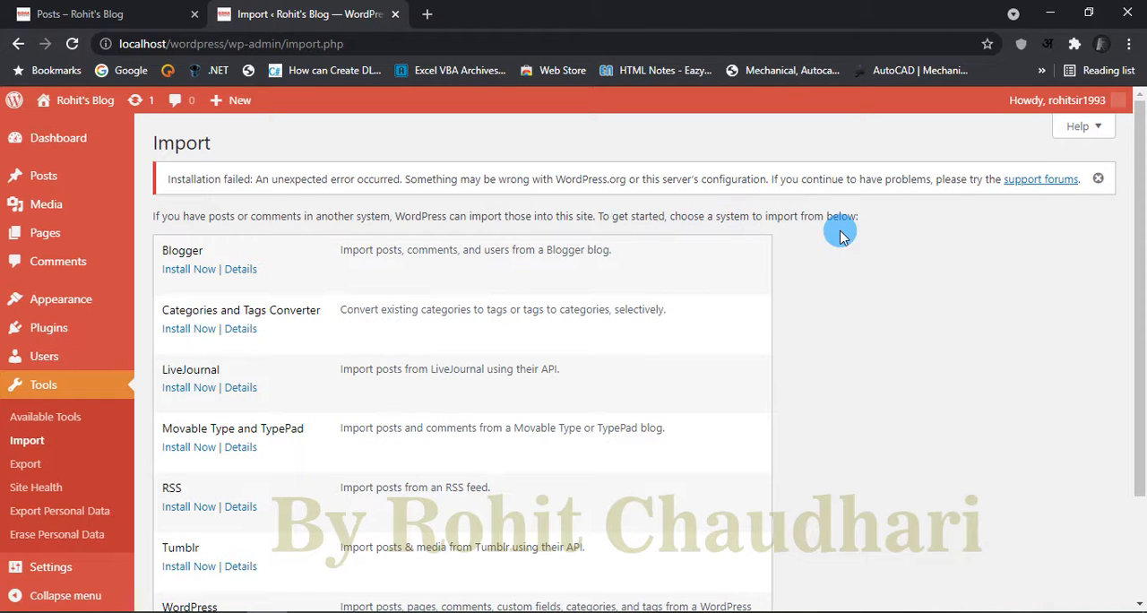
scroll(839, 399, down, 2)
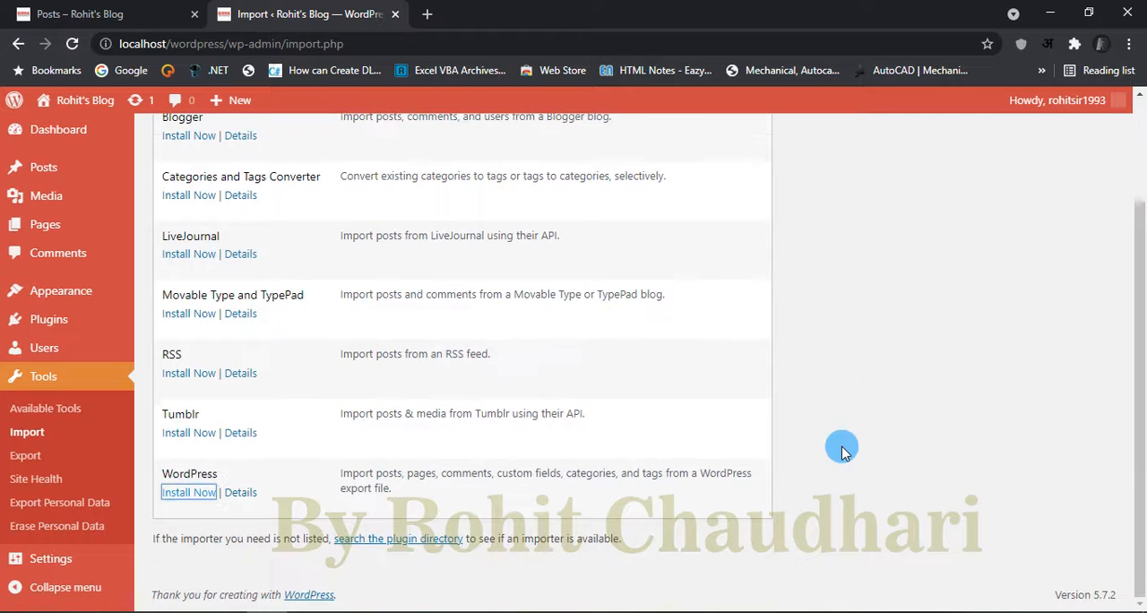
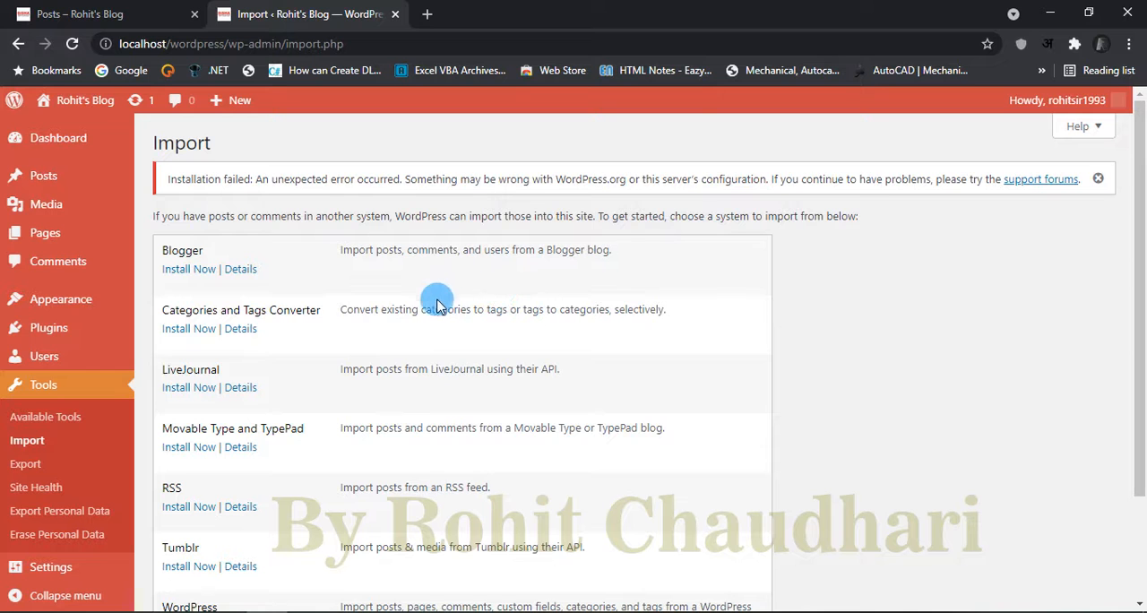
Step: Look over the Export page and the Site Health status, checking the details of the missing modules and WordPress.org connection issues
click(52, 473)
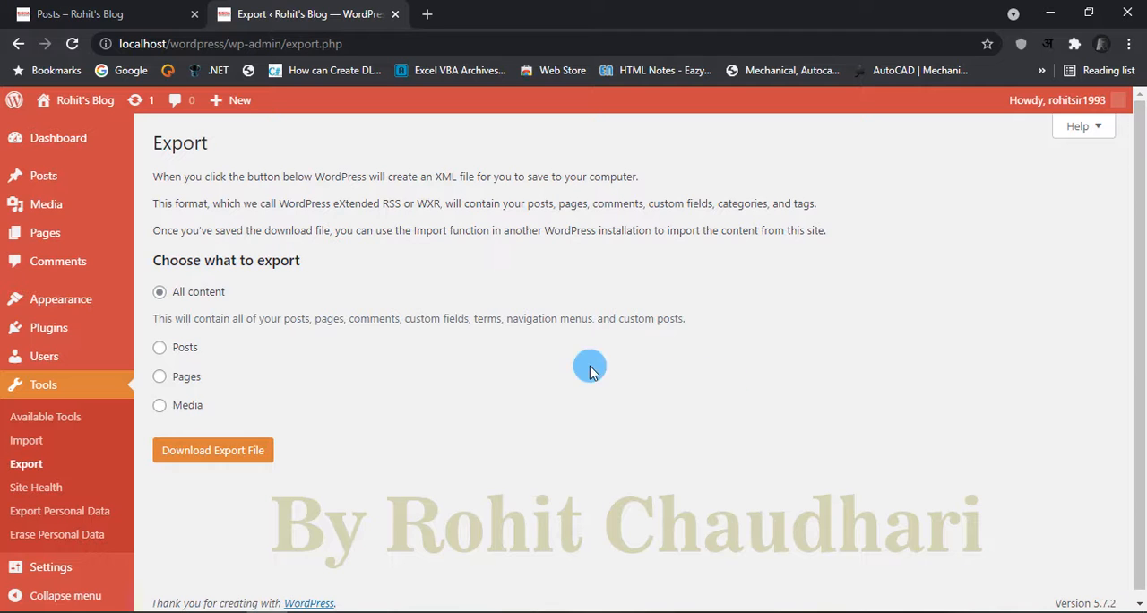
click(34, 490)
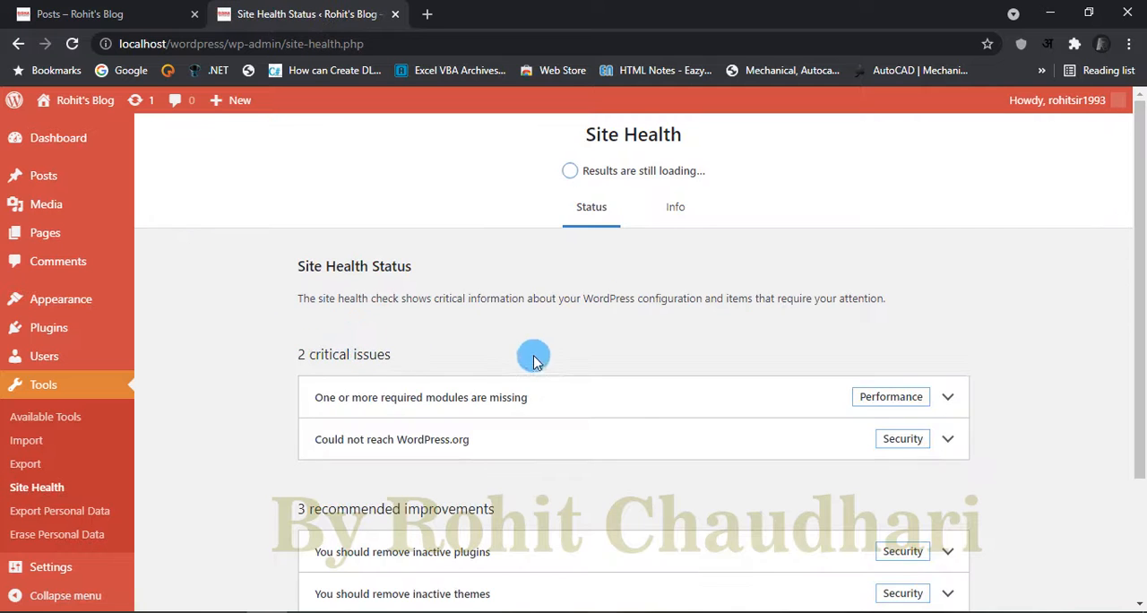
scroll(722, 403, down, 2)
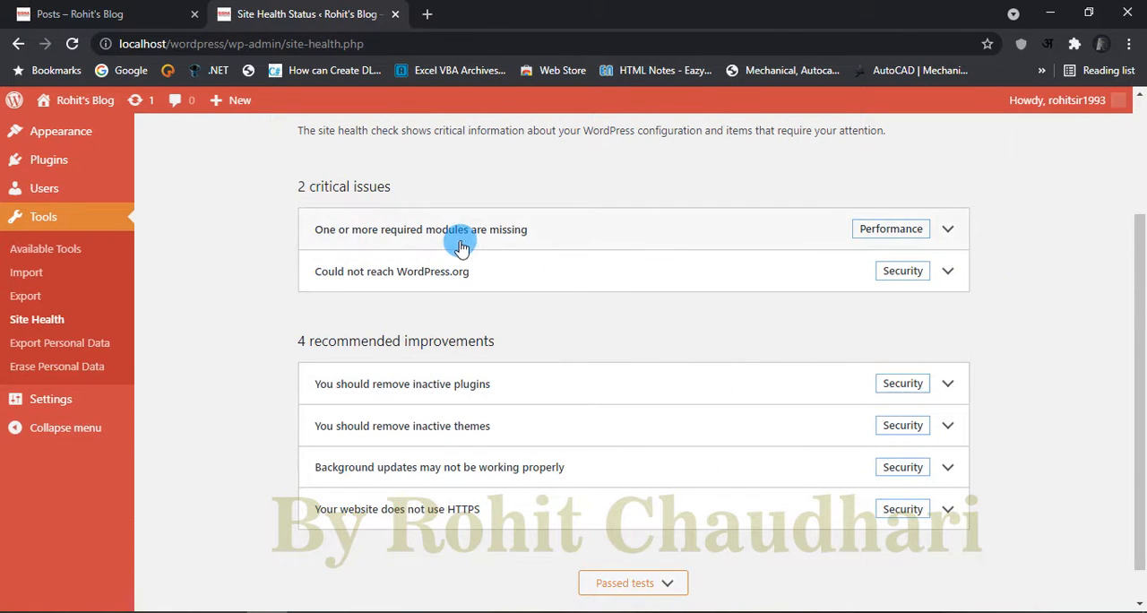
click(949, 232)
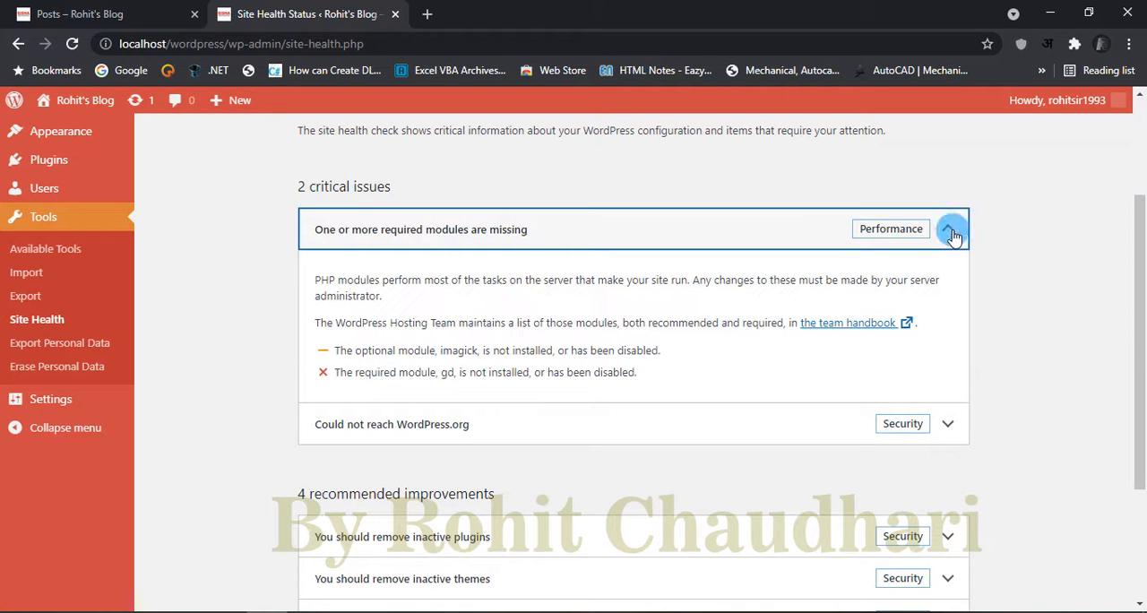
click(949, 231)
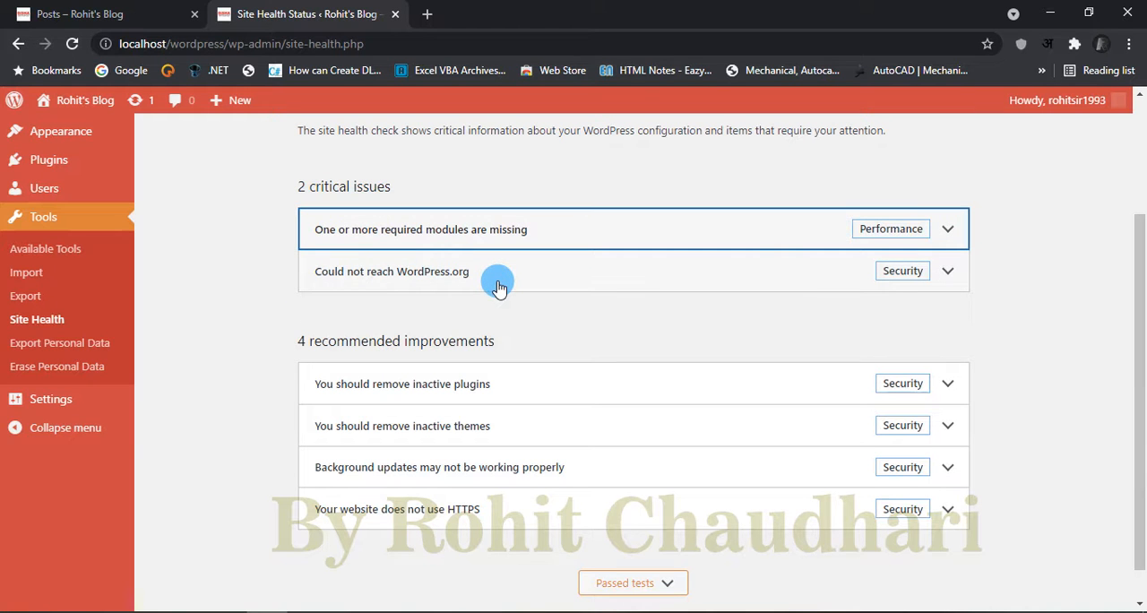
click(947, 272)
click(949, 273)
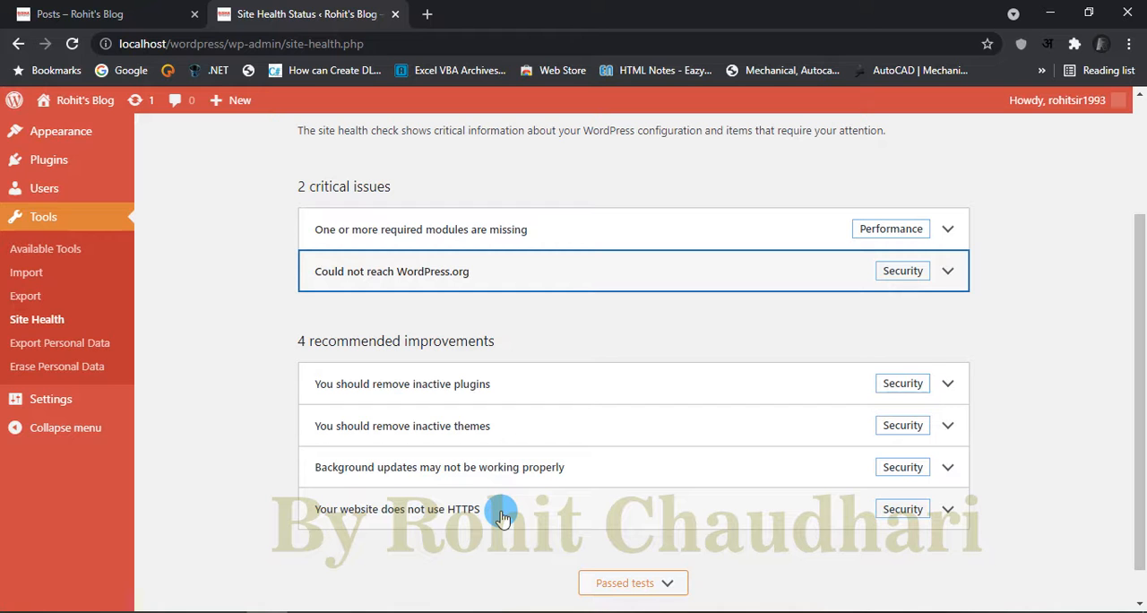
Step: Look over the Export Personal Data and Erase Personal Data pages and their request forms without sending a request
click(78, 349)
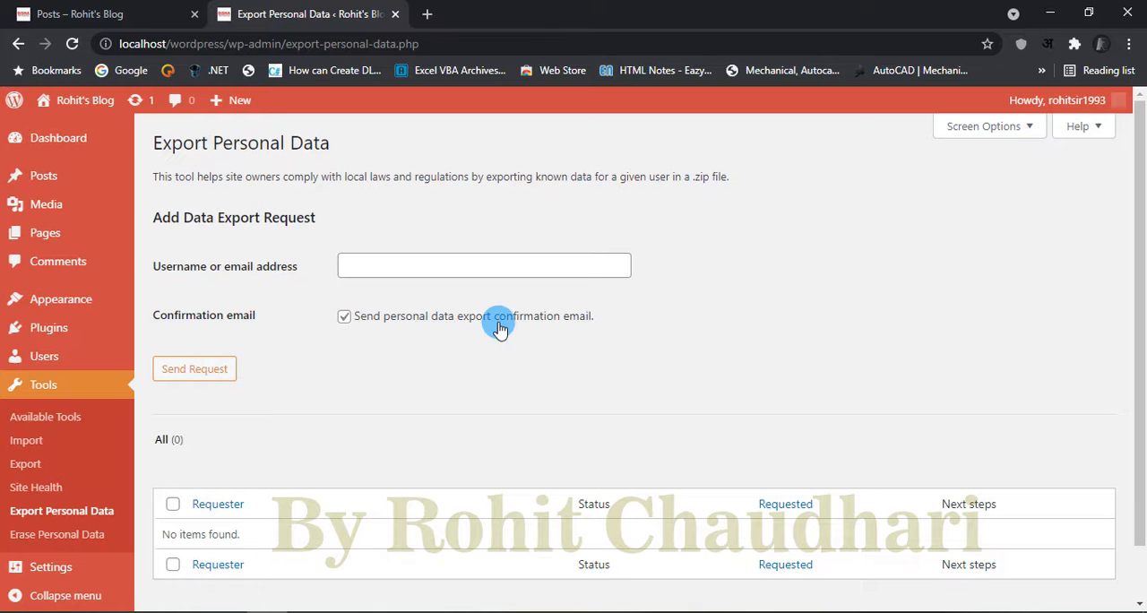
scroll(486, 370, down, 1)
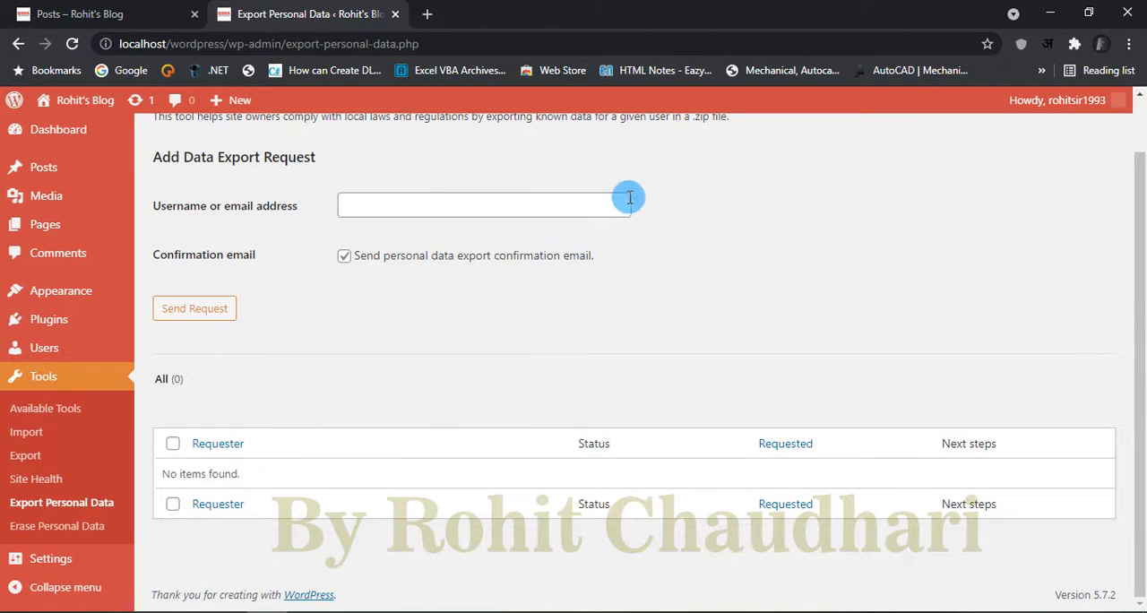
scroll(625, 196, up, 1)
click(75, 534)
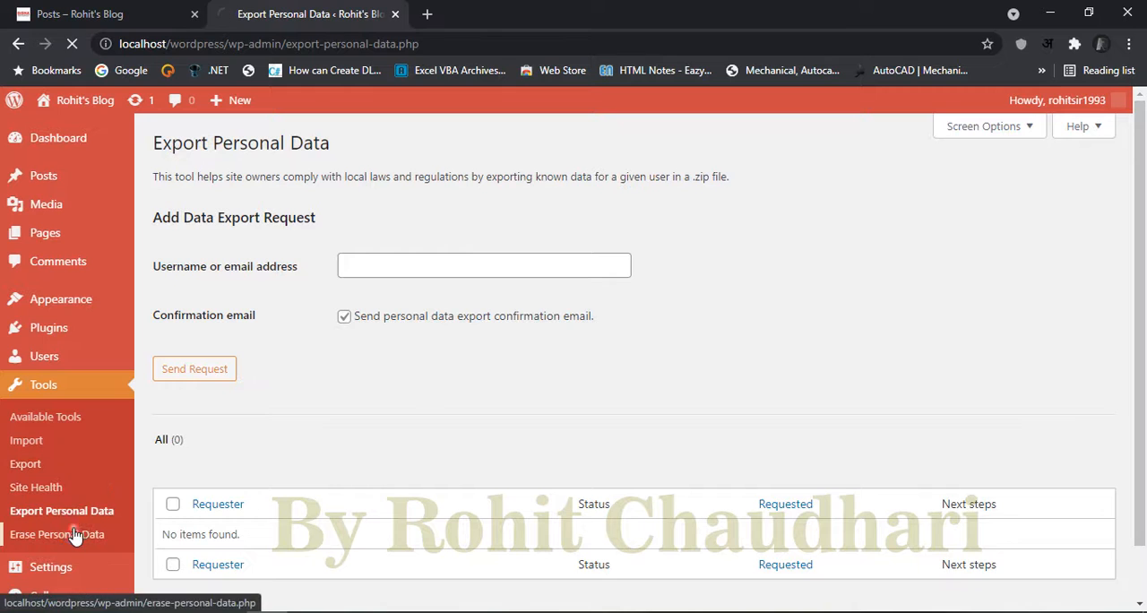
click(387, 266)
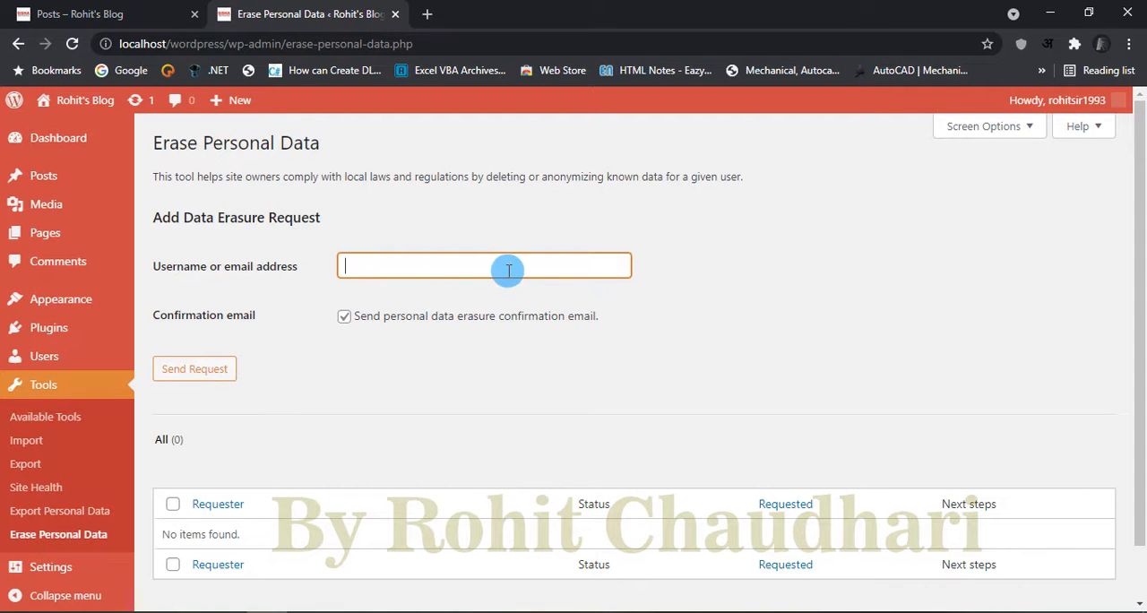
scroll(669, 345, down, 1)
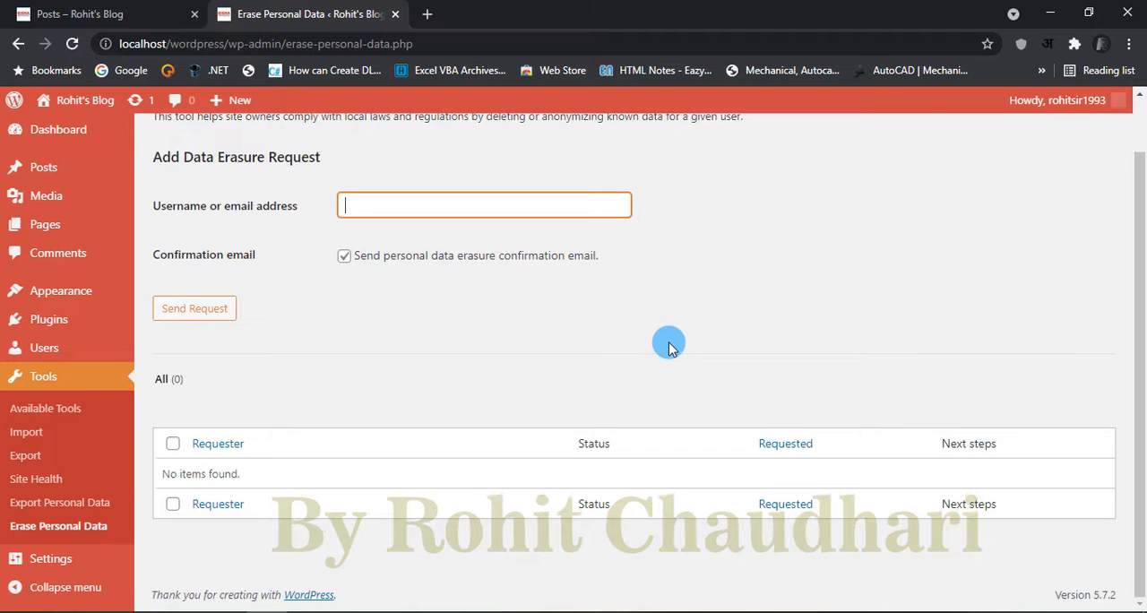
scroll(483, 353, up, 1)
scroll(633, 347, down, 1)
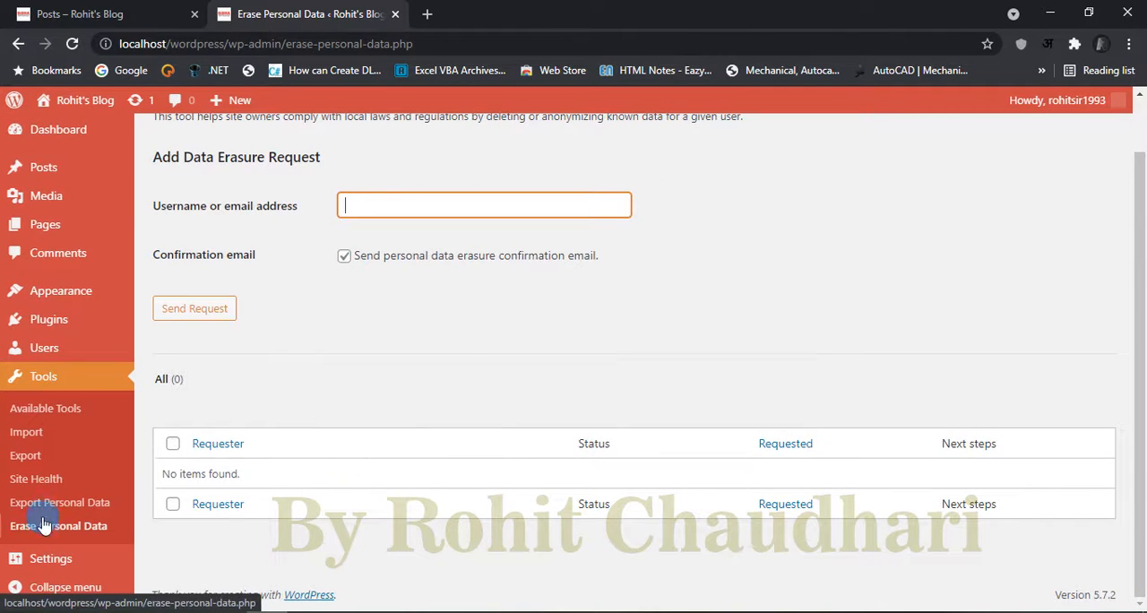
Step: Review the General Settings page from the site title, tagline and URLs through membership, default role, language, timezone, and date and time formats
click(63, 567)
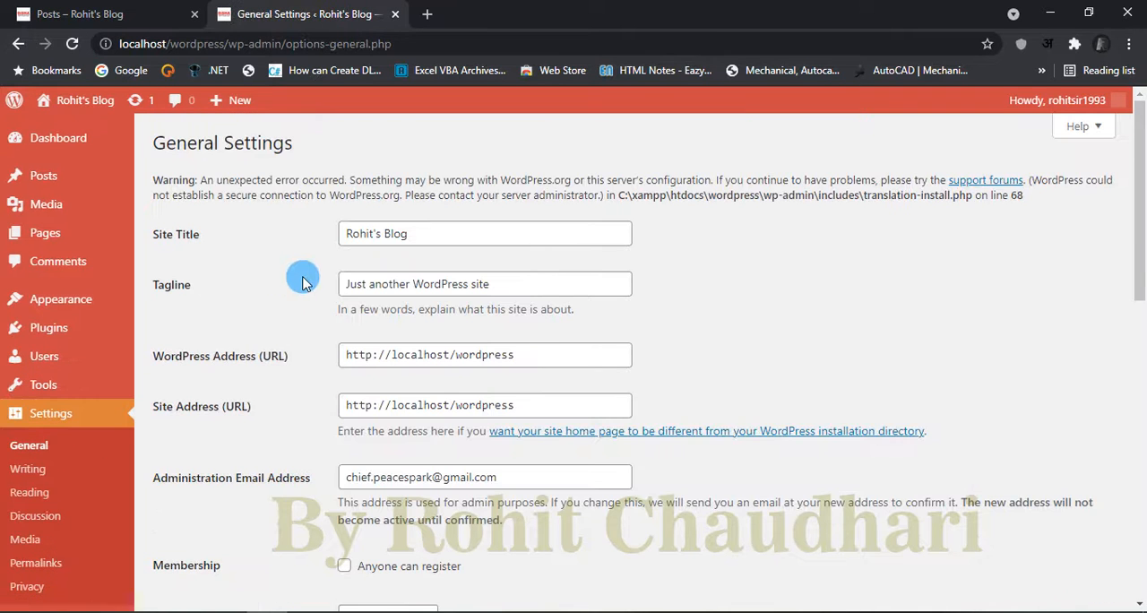
scroll(308, 288, down, 2)
click(29, 414)
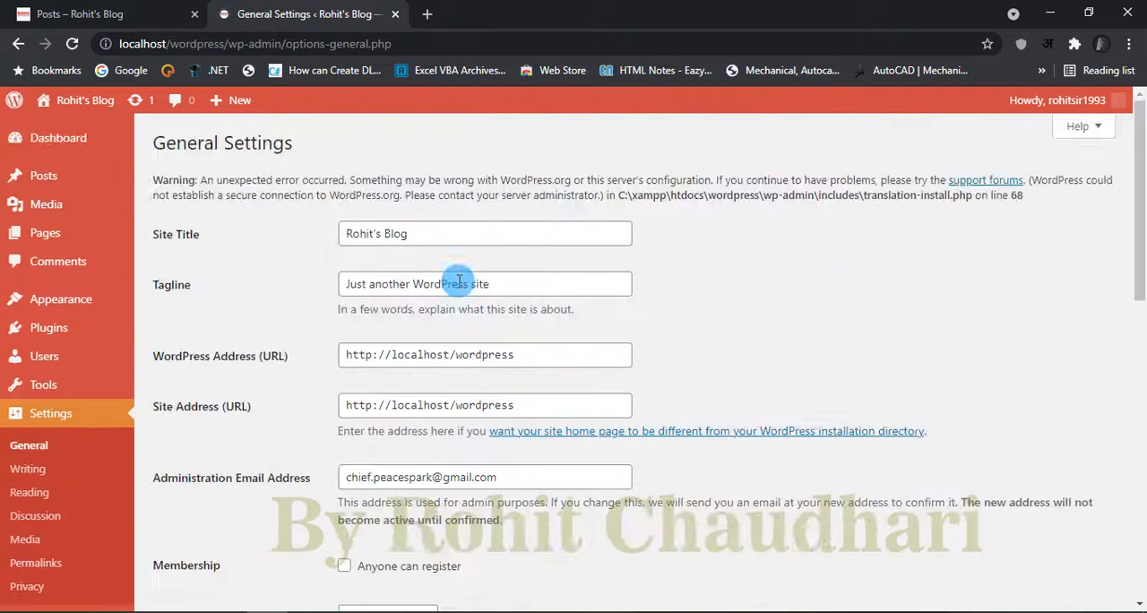
scroll(461, 412, down, 3)
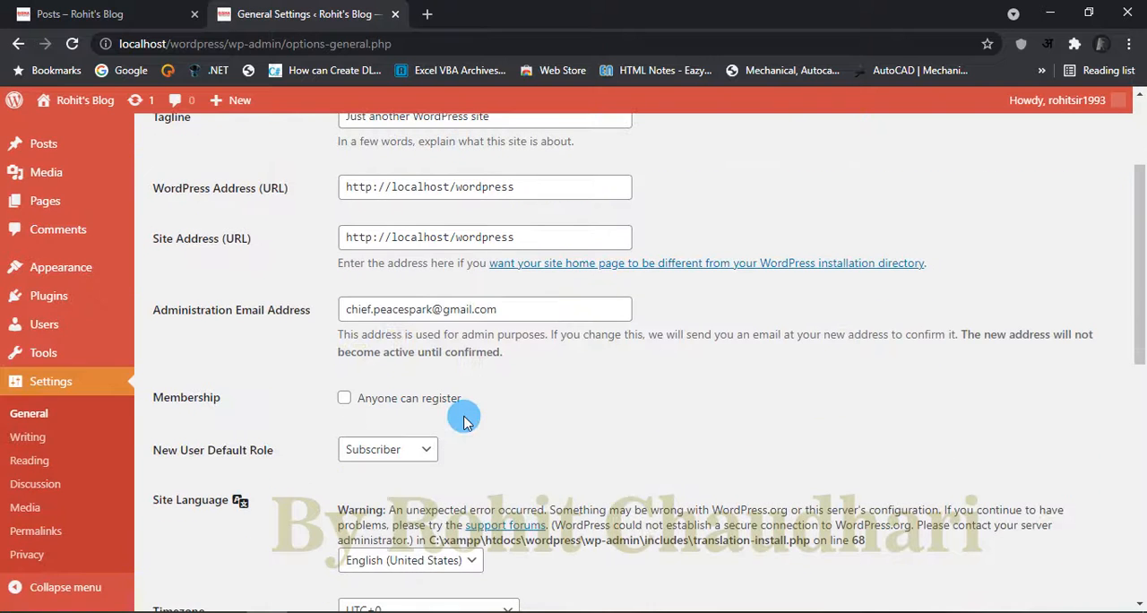
scroll(461, 412, up, 3)
click(417, 234)
click(518, 288)
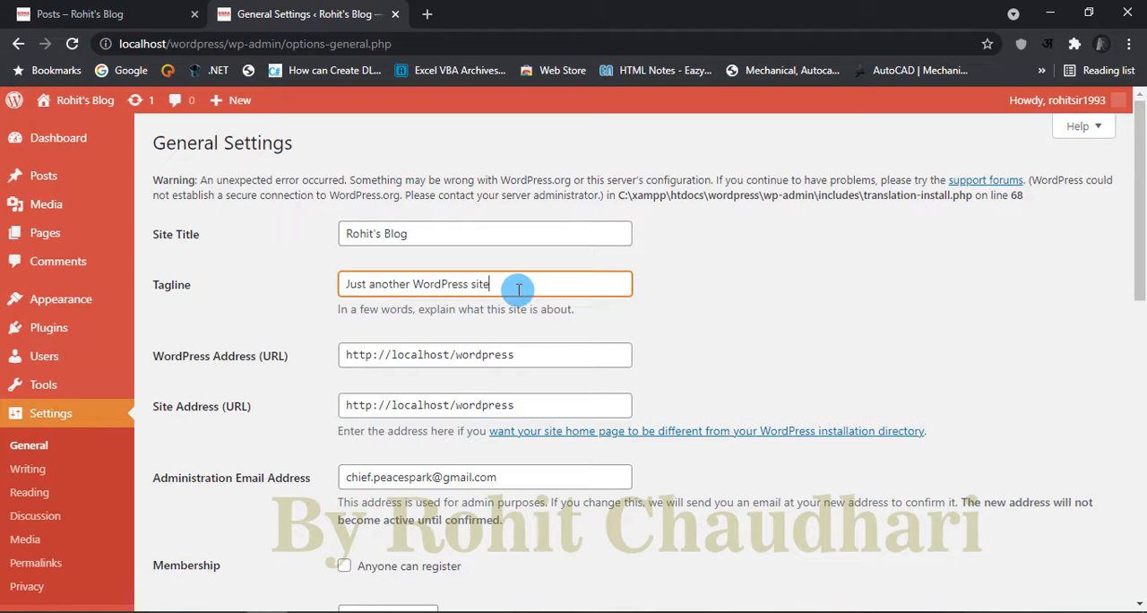
click(555, 360)
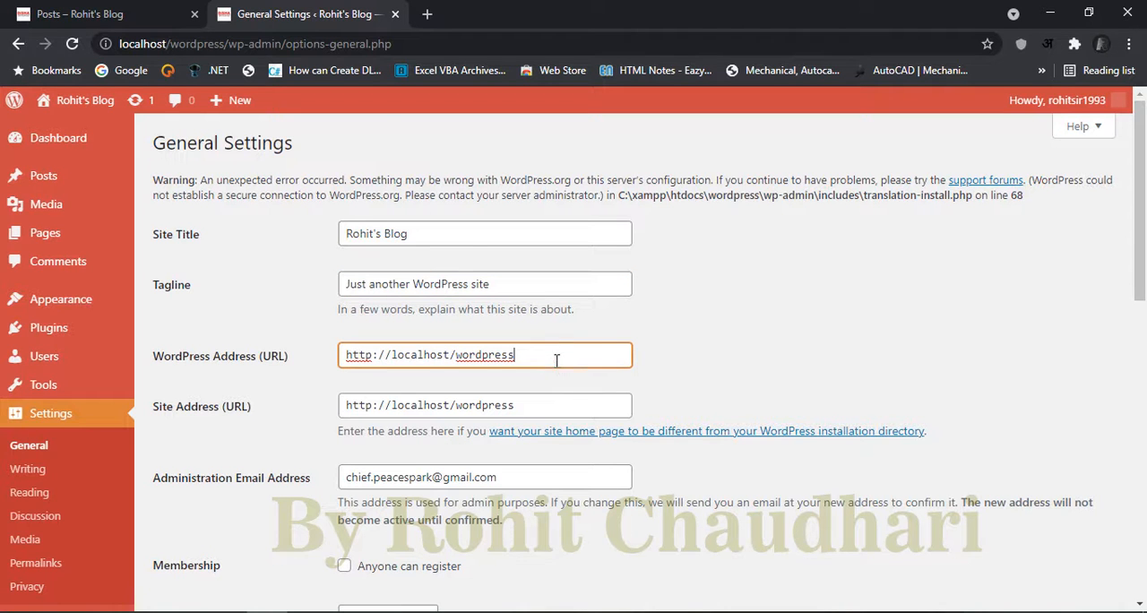
click(535, 405)
scroll(534, 404, down, 2)
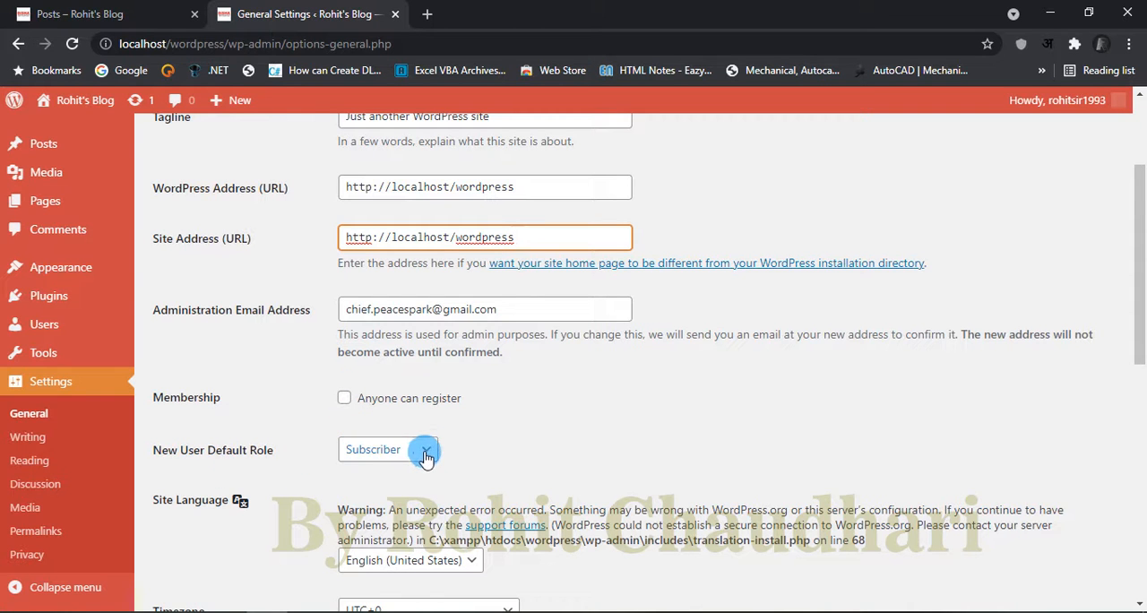
scroll(606, 453, down, 3)
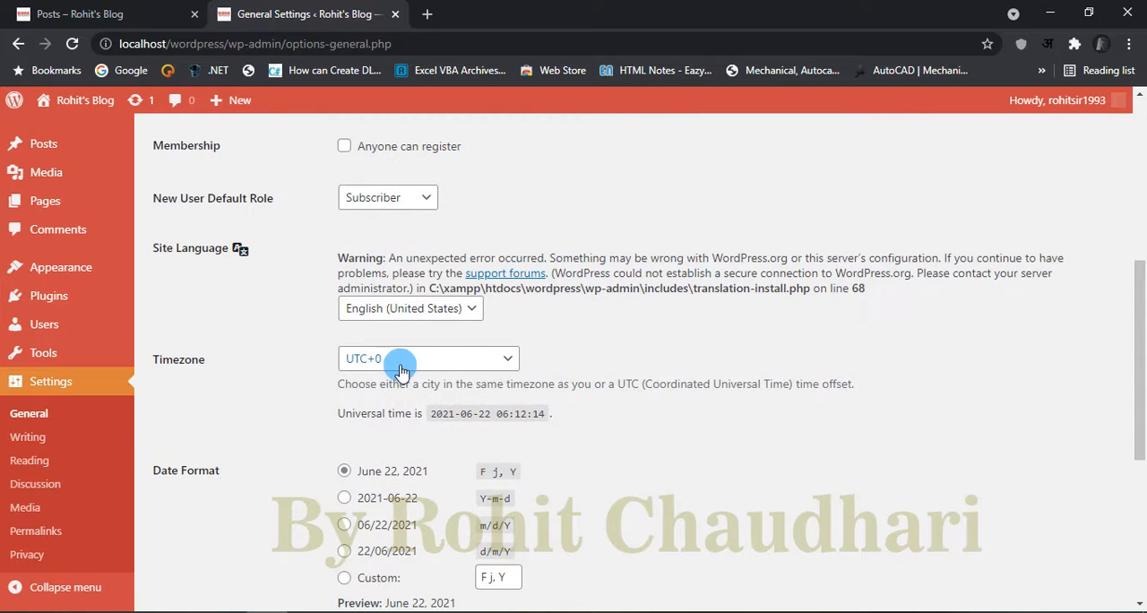
scroll(454, 427, down, 3)
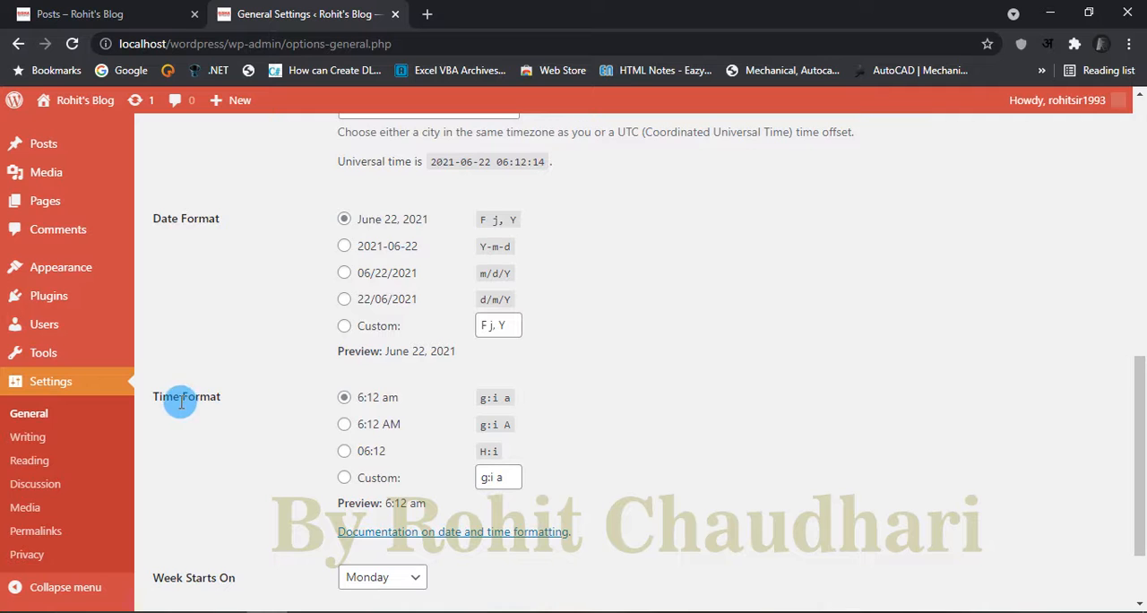
scroll(448, 408, down, 1)
scroll(447, 408, down, 1)
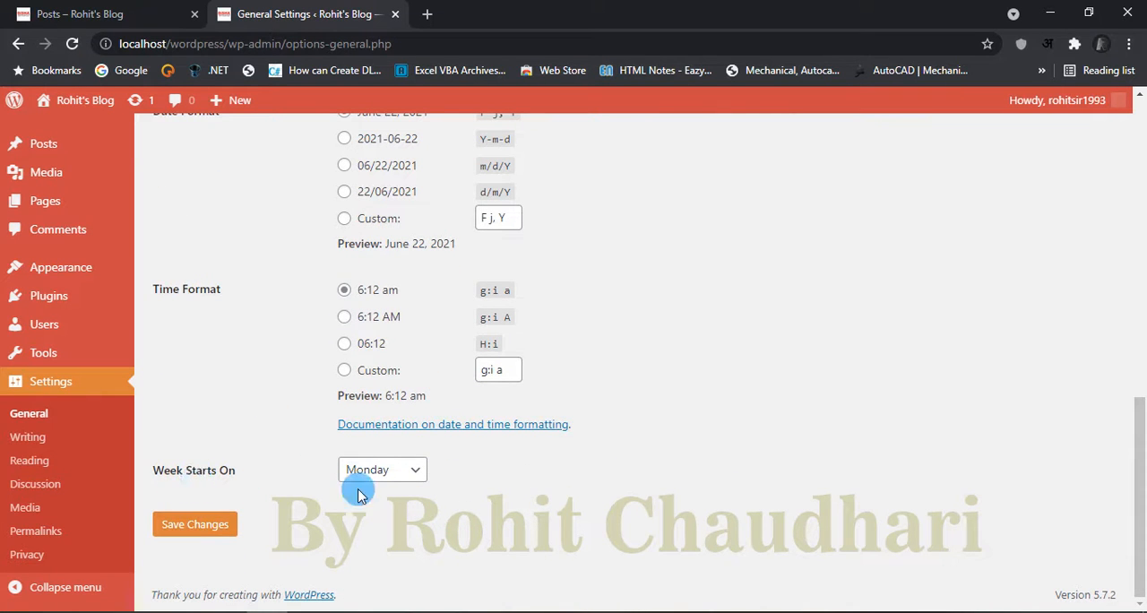
Step: Set the week to start on Sunday and save the general settings
click(415, 475)
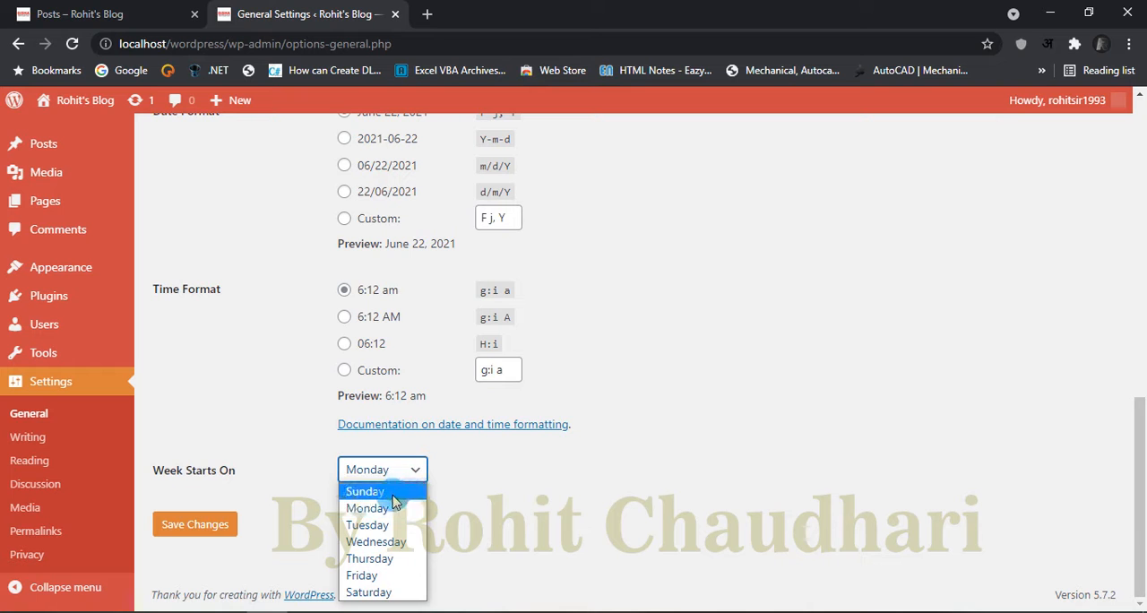
click(387, 489)
click(195, 524)
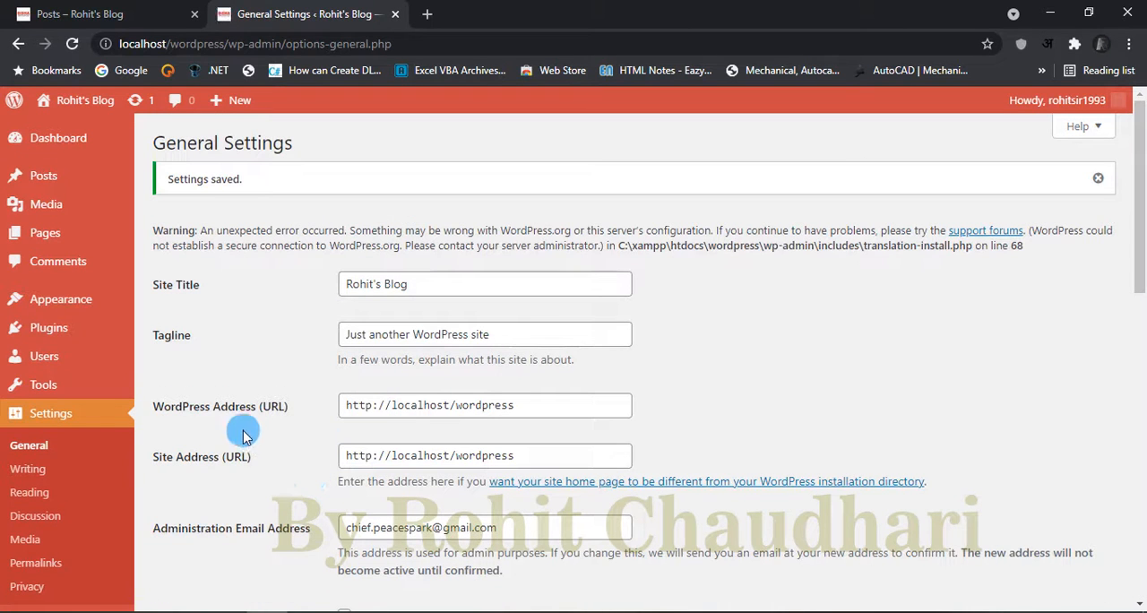
Step: Open the Writing Settings page and look through the available default post formats without changing the selection
click(27, 469)
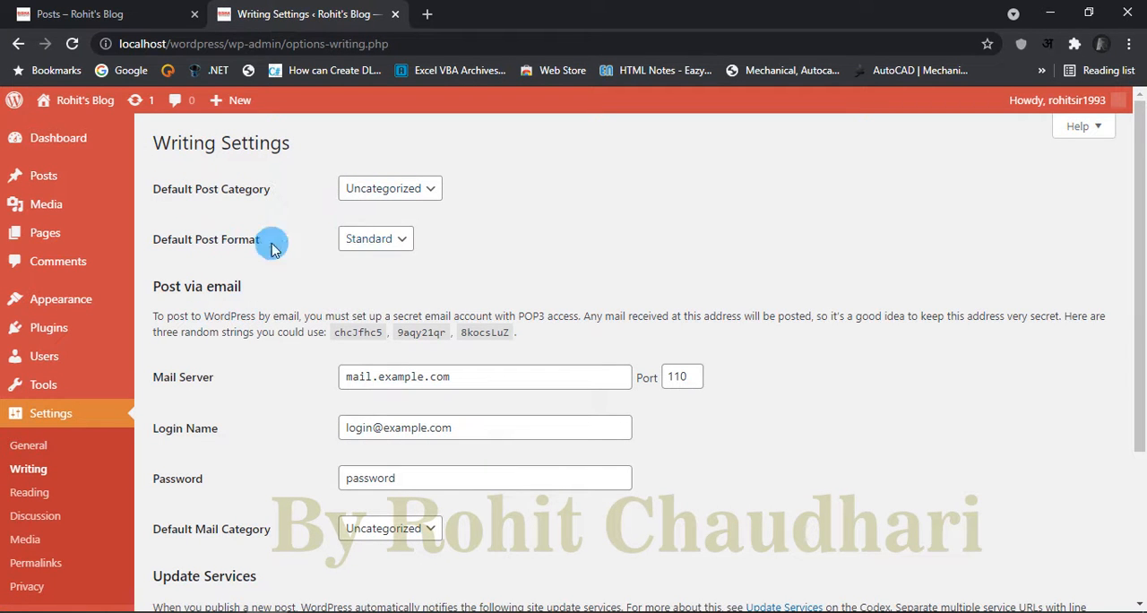
click(400, 244)
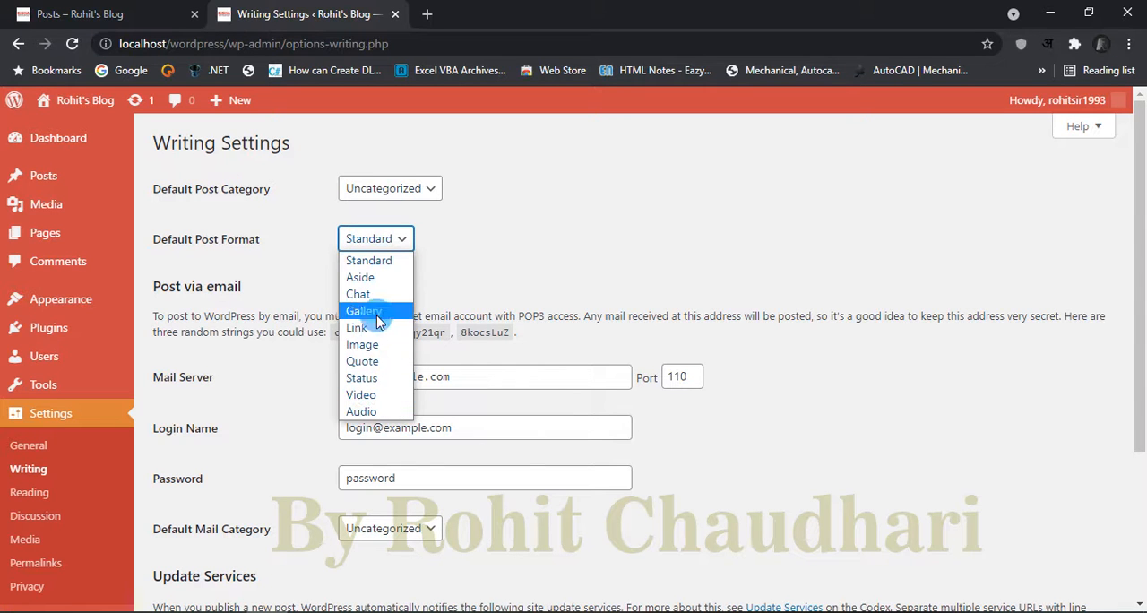
click(418, 240)
click(408, 243)
click(433, 246)
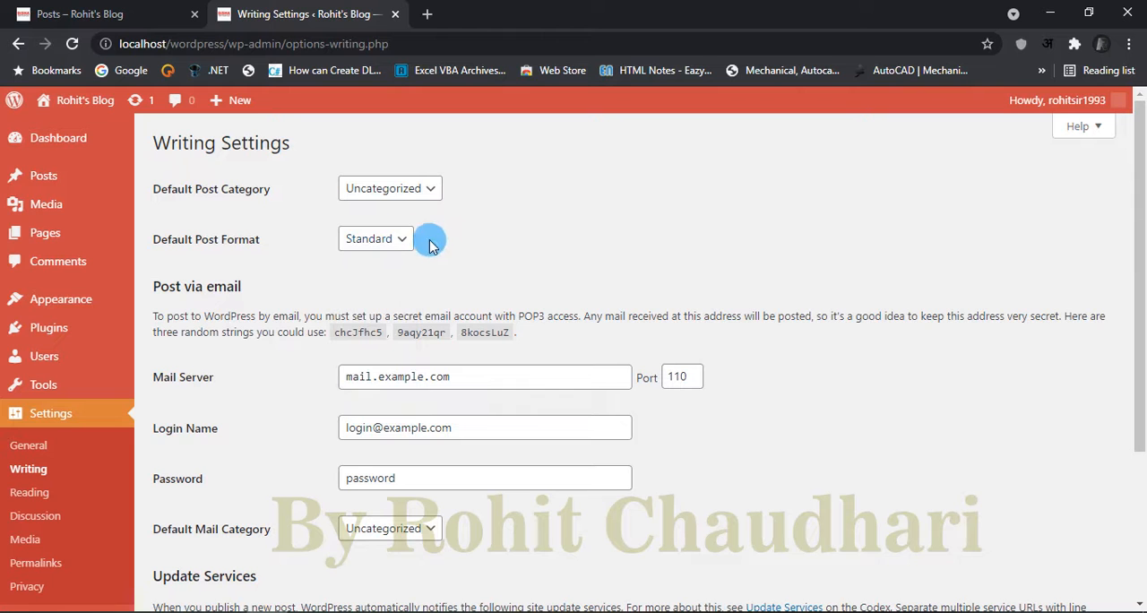
Step: Try Aside as the default post format and set it back to Standard, leaving the settings unsaved
click(404, 250)
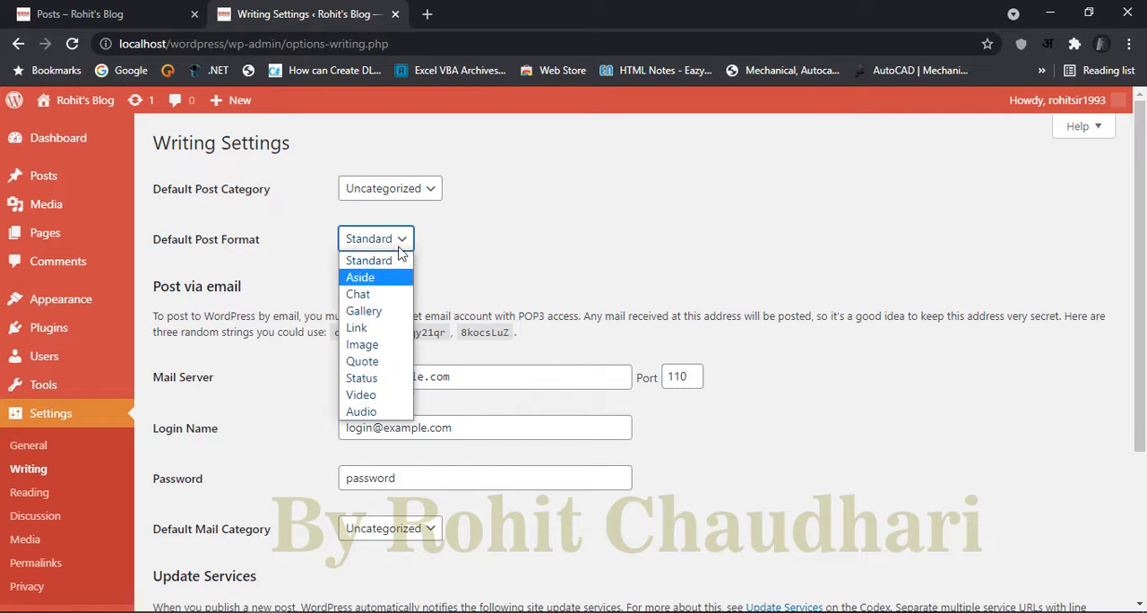
click(368, 280)
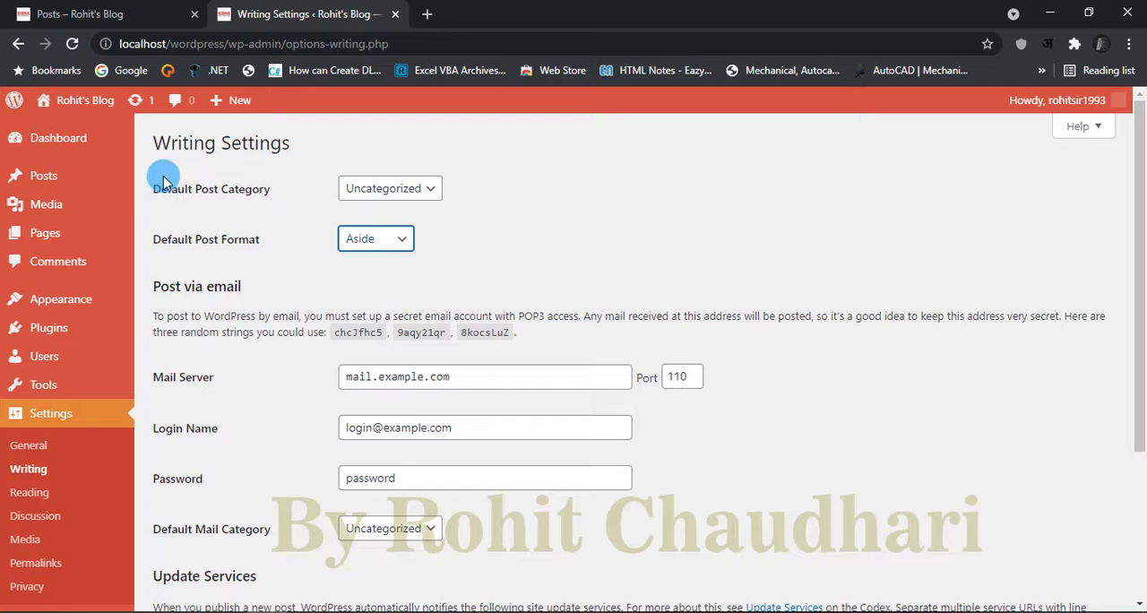
click(378, 238)
click(378, 260)
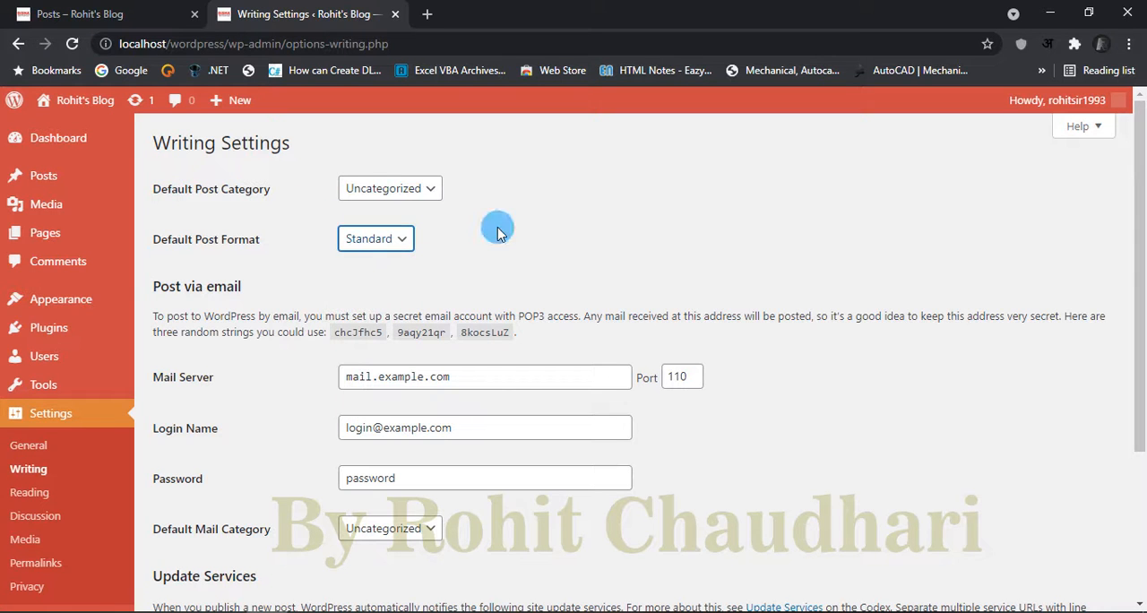
click(377, 236)
click(374, 278)
click(405, 242)
click(371, 258)
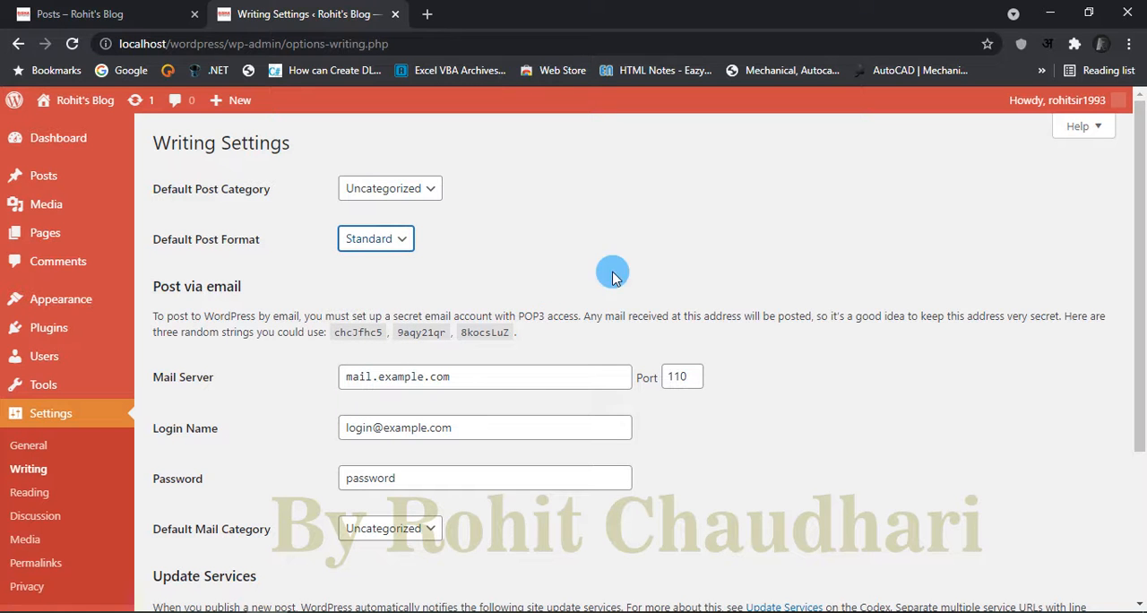
Step: Examine the Post via email settings on the Writing page, including the mail server, port, login name, password and default mail category
scroll(791, 388, down, 2)
scroll(791, 388, up, 1)
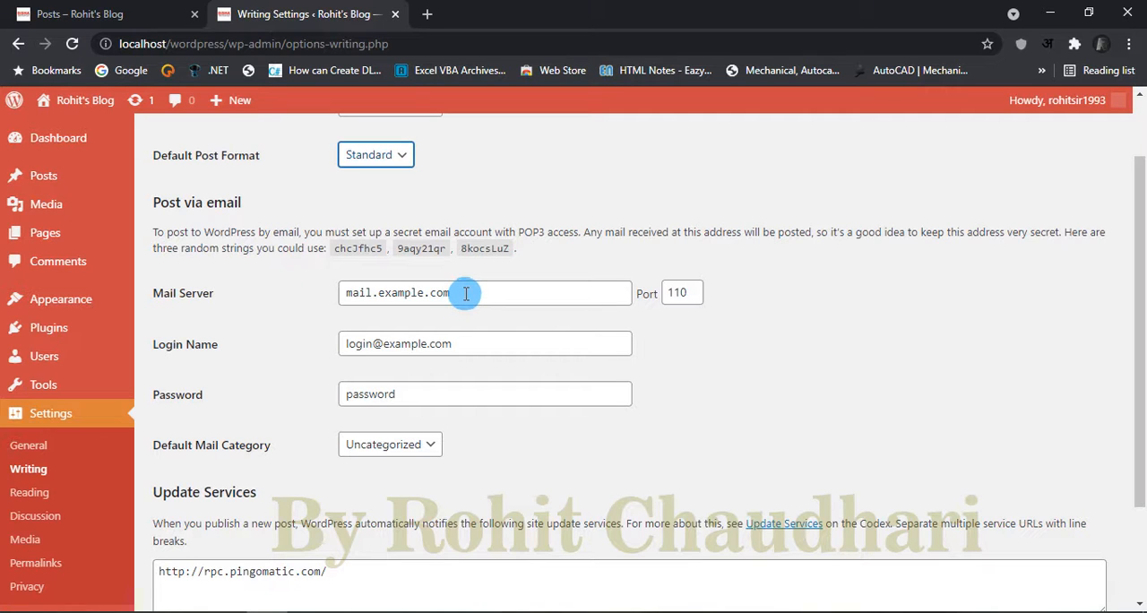
drag(465, 293, 299, 300)
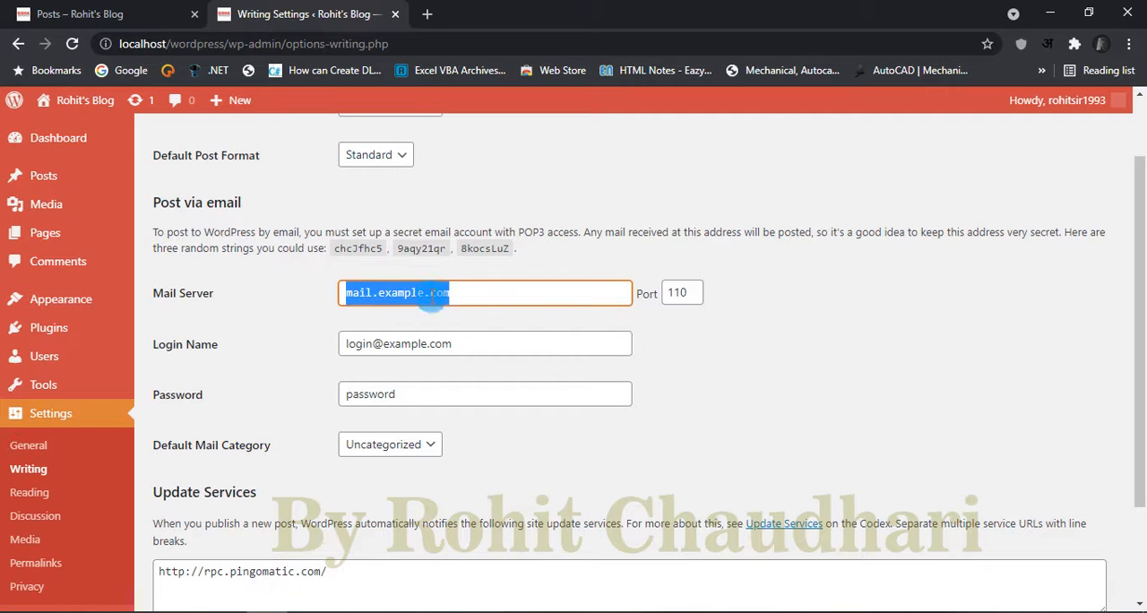
click(468, 291)
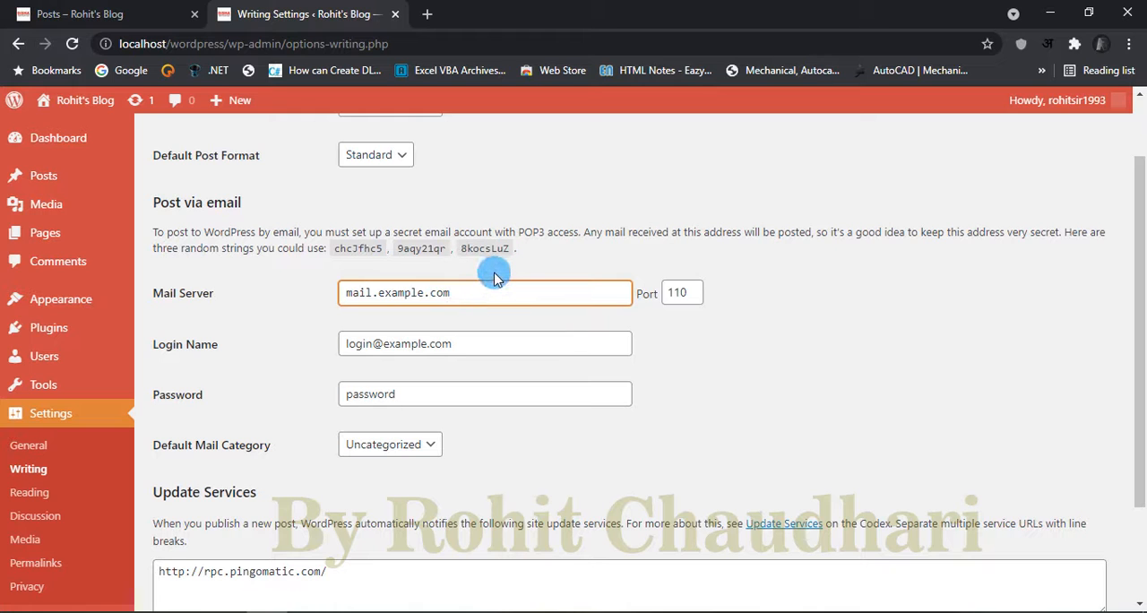
click(469, 343)
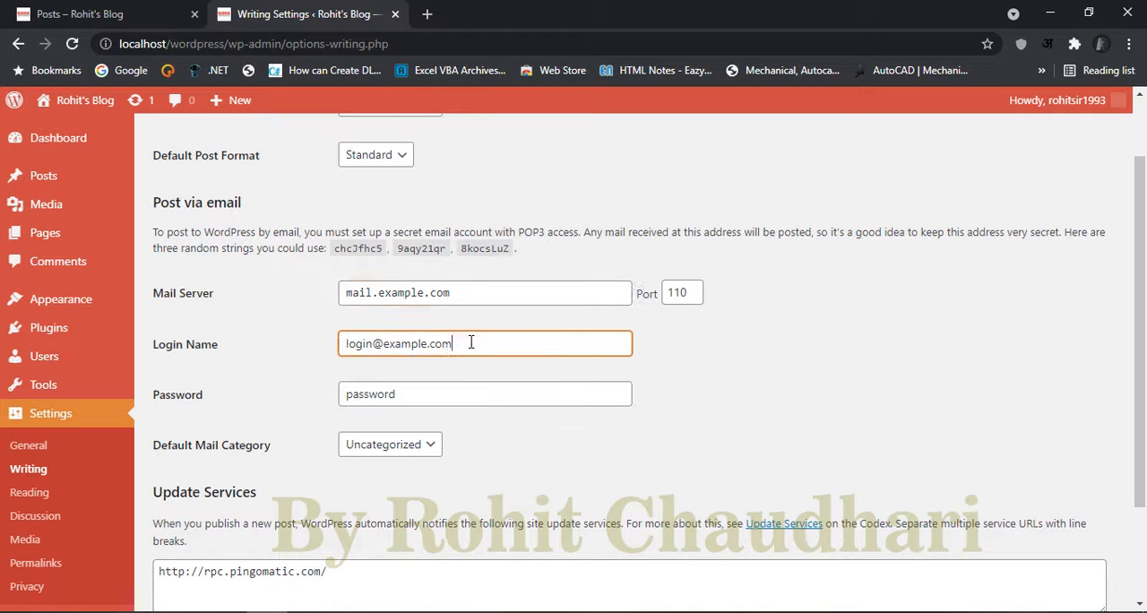
drag(469, 341, 324, 347)
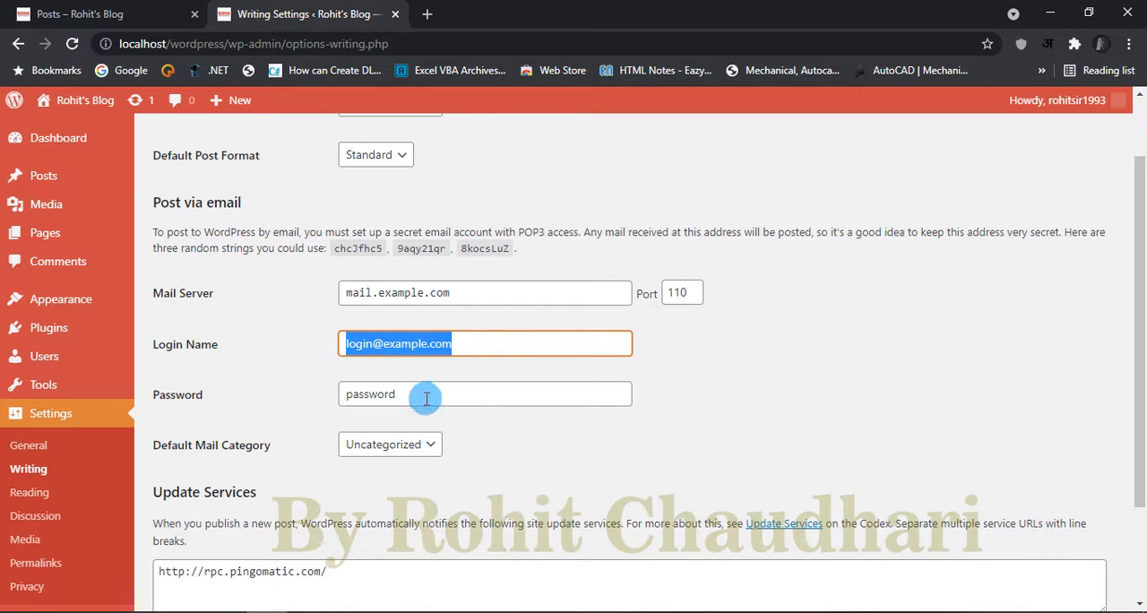
drag(418, 399, 251, 397)
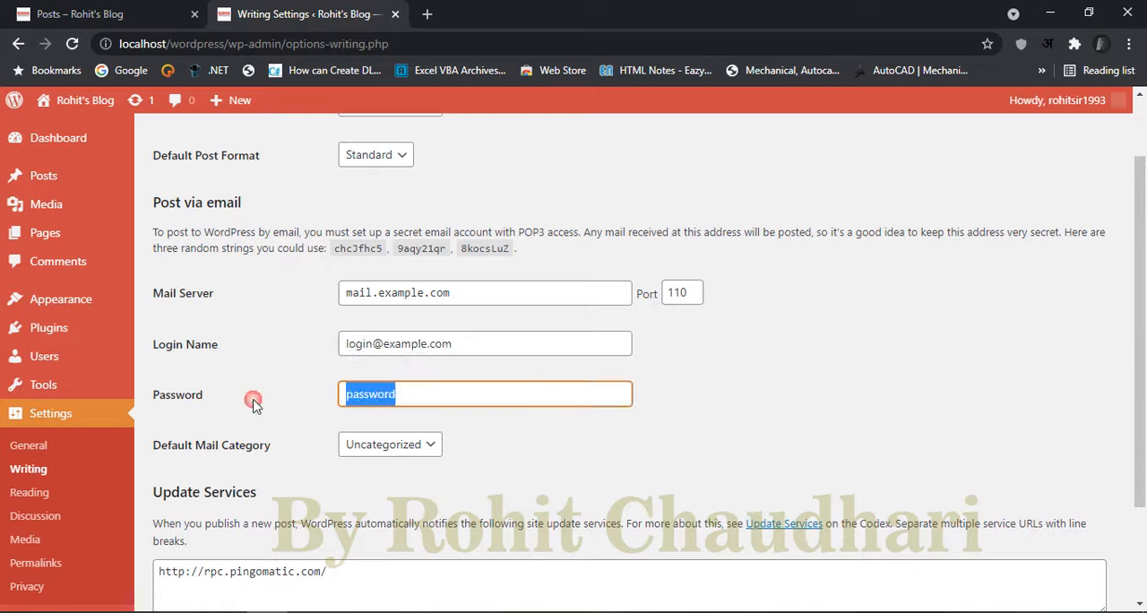
click(499, 448)
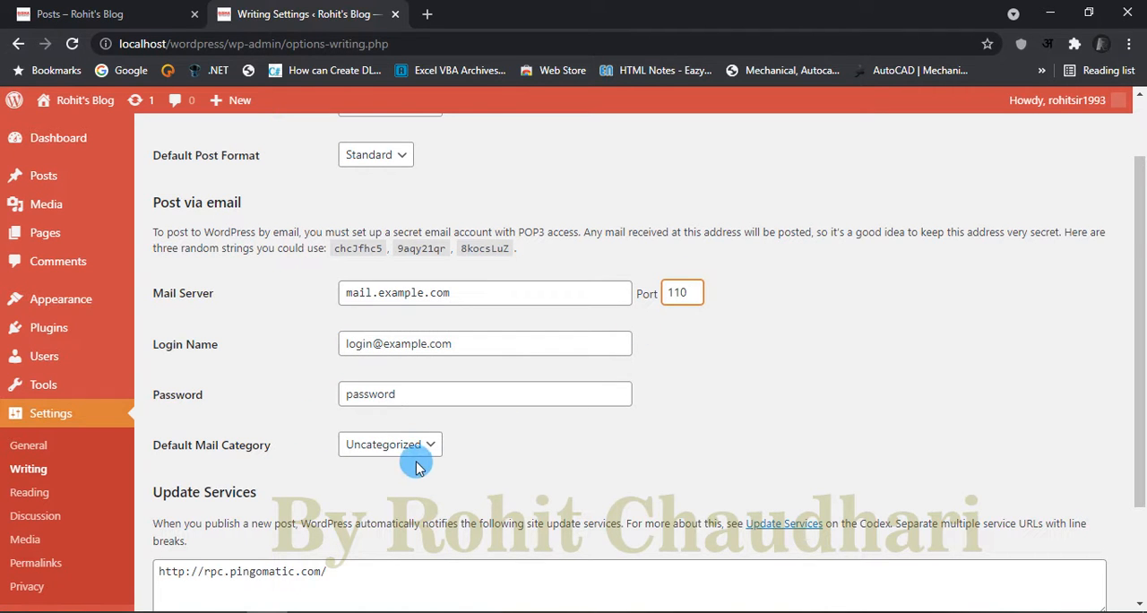
Step: Examine the Update Services section of the Writing Settings and the ping service URL listed there, leaving the settings unsaved
scroll(501, 466, down, 2)
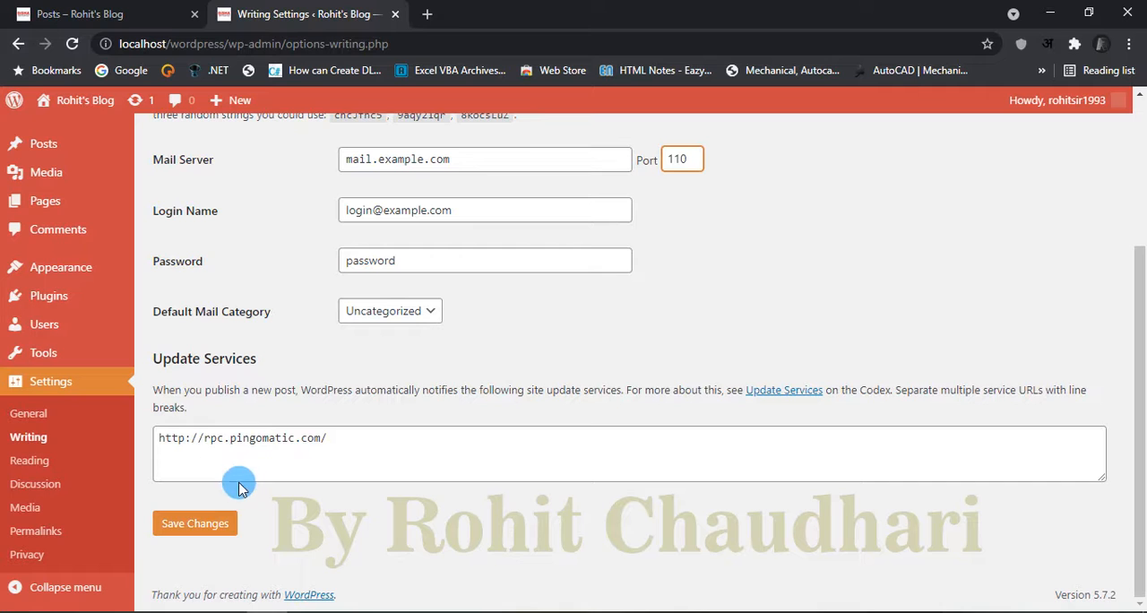
drag(354, 440, 161, 438)
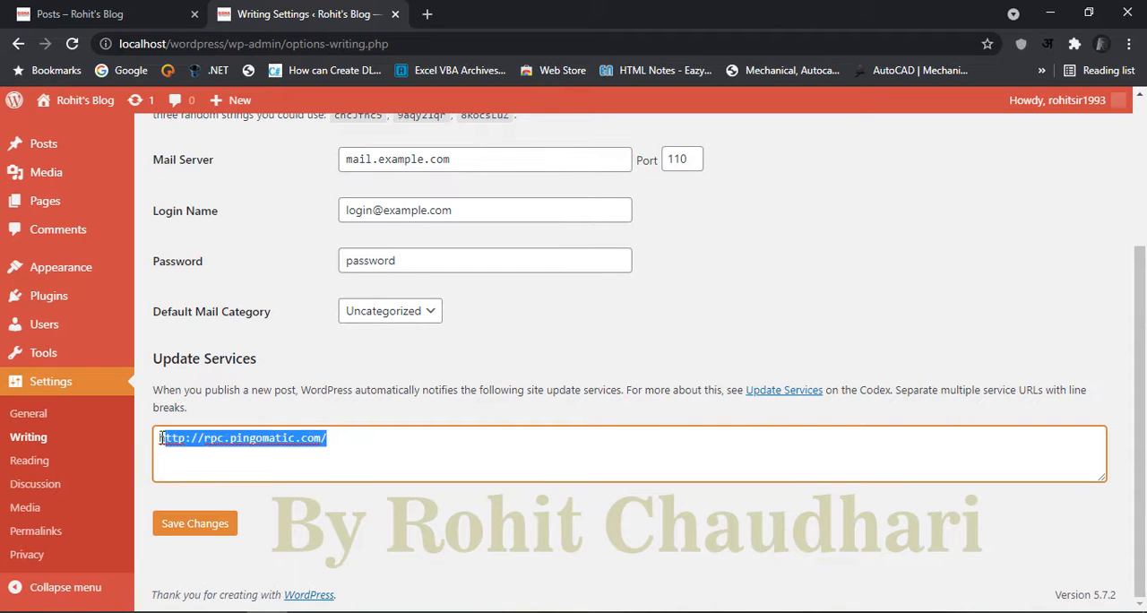
click(295, 456)
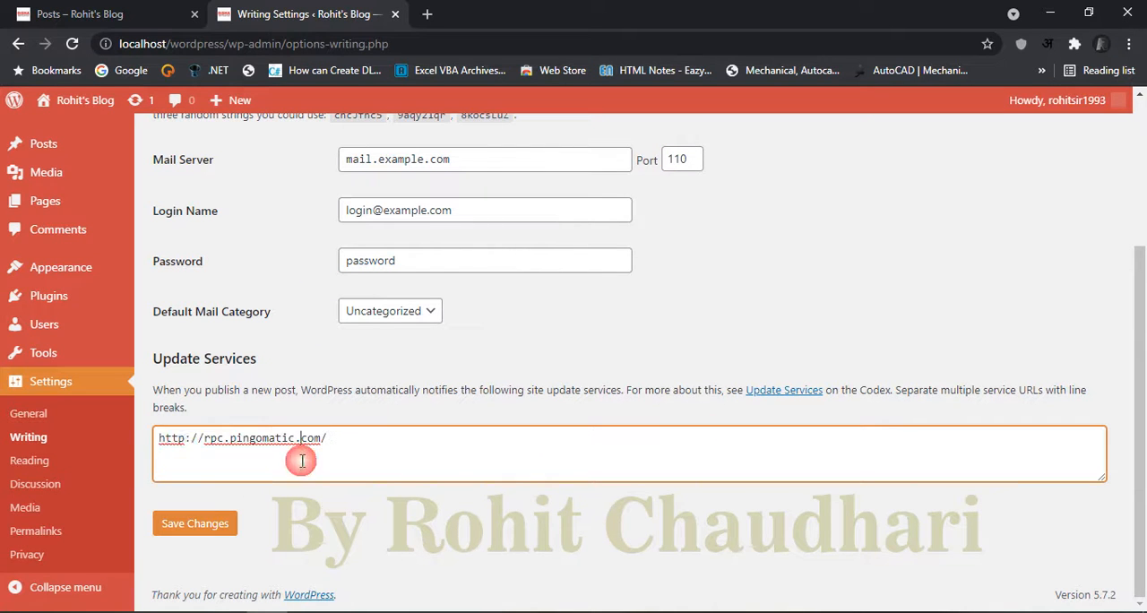
drag(335, 433, 152, 441)
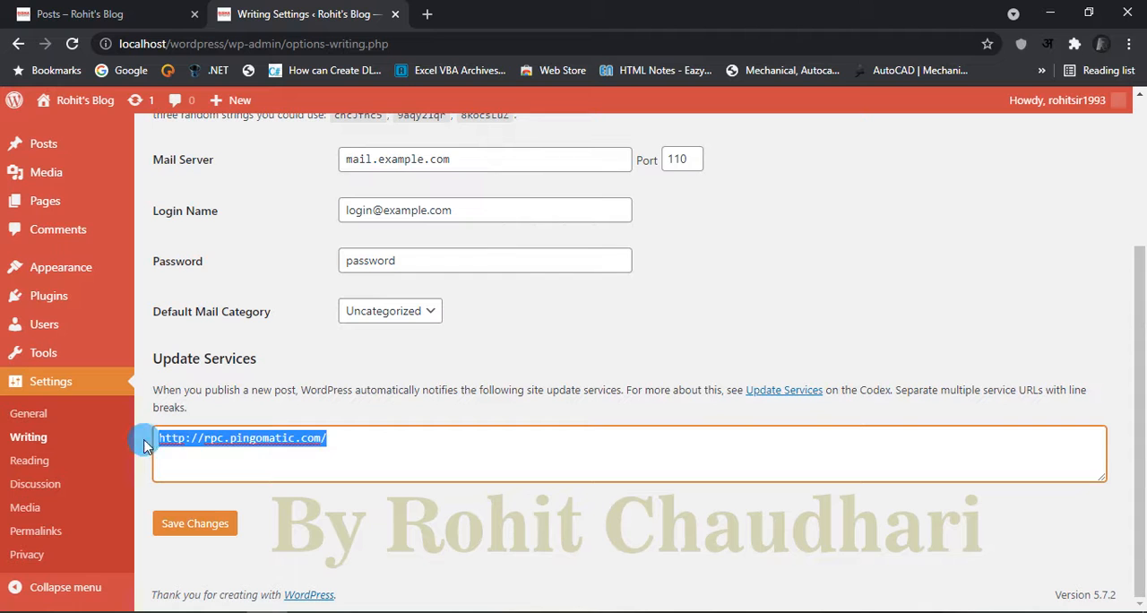
click(331, 440)
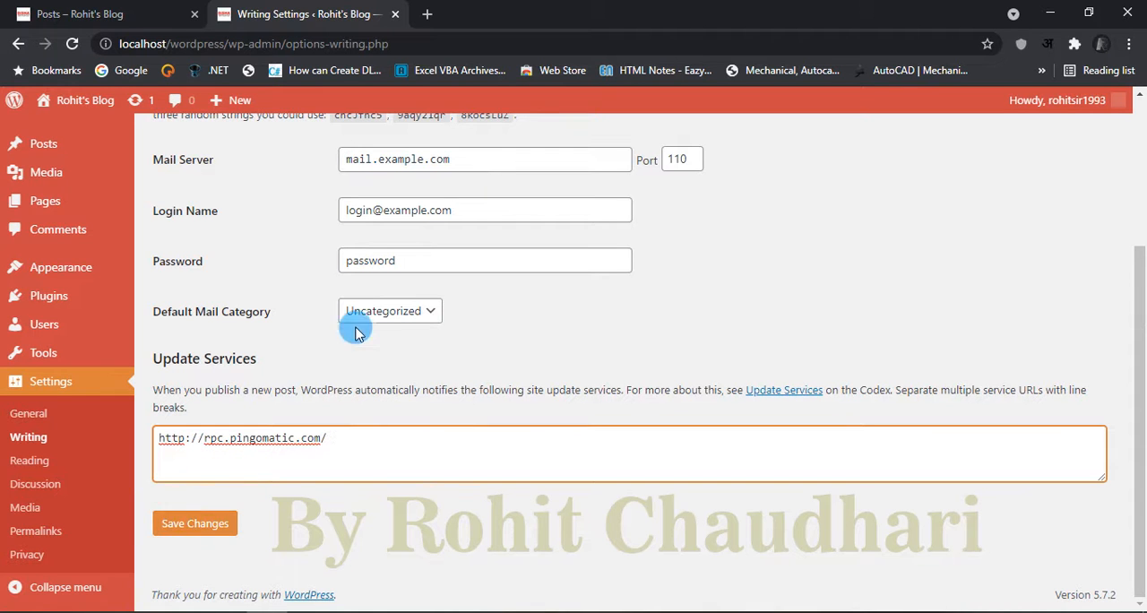
scroll(430, 323, up, 3)
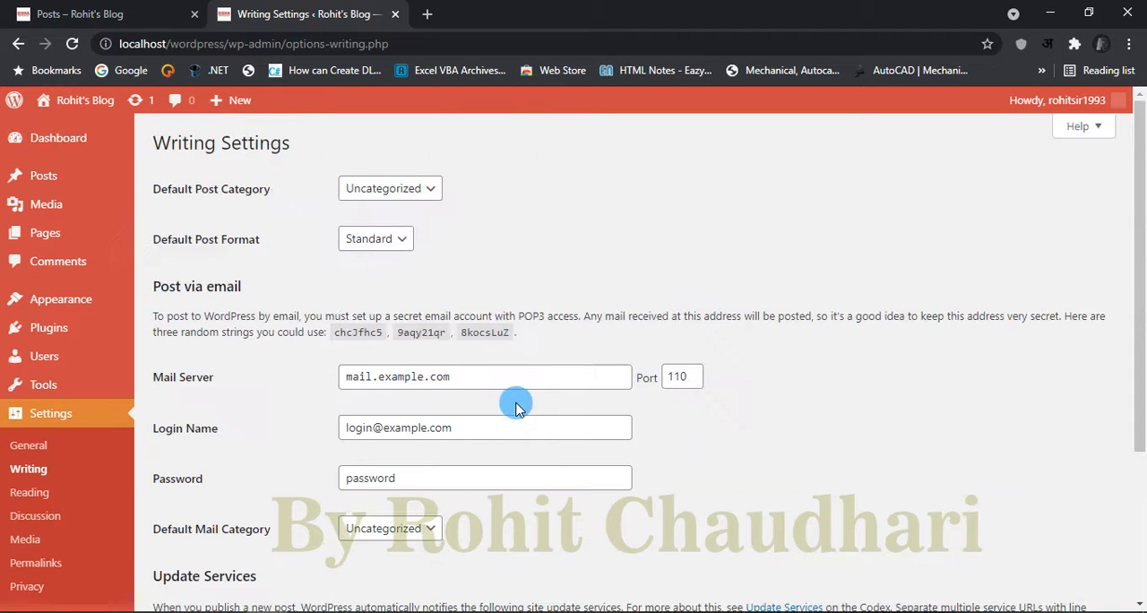
Step: Review the homepage, feed and search engine options in the Reading Settings, and the comment options in the Discussion Settings
click(30, 492)
scroll(860, 363, down, 2)
scroll(860, 363, up, 2)
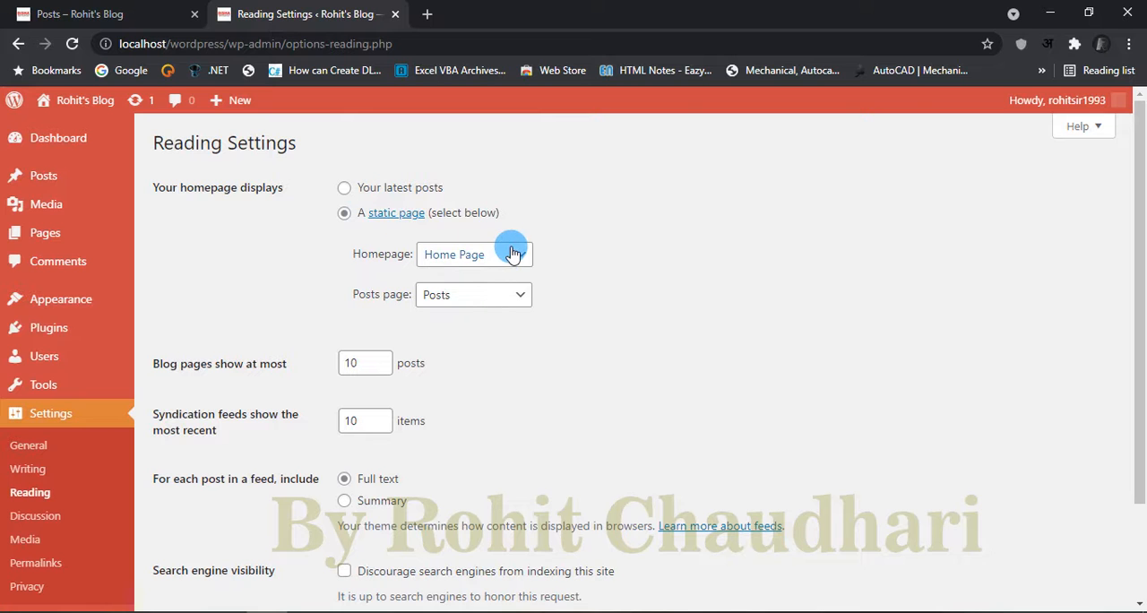
scroll(84, 376, down, 2)
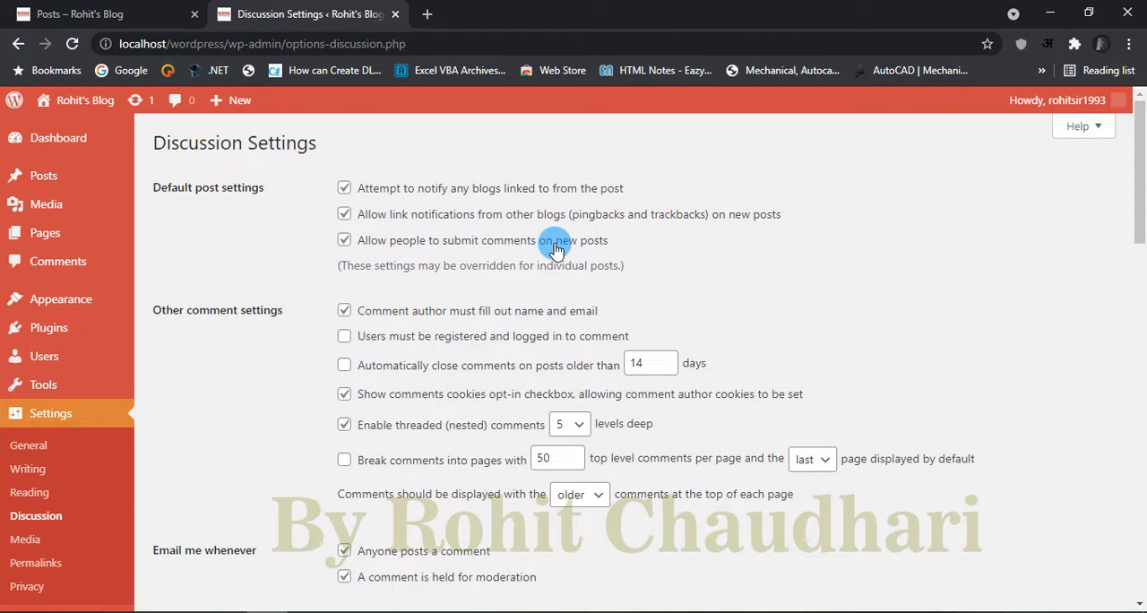
scroll(515, 261, down, 1)
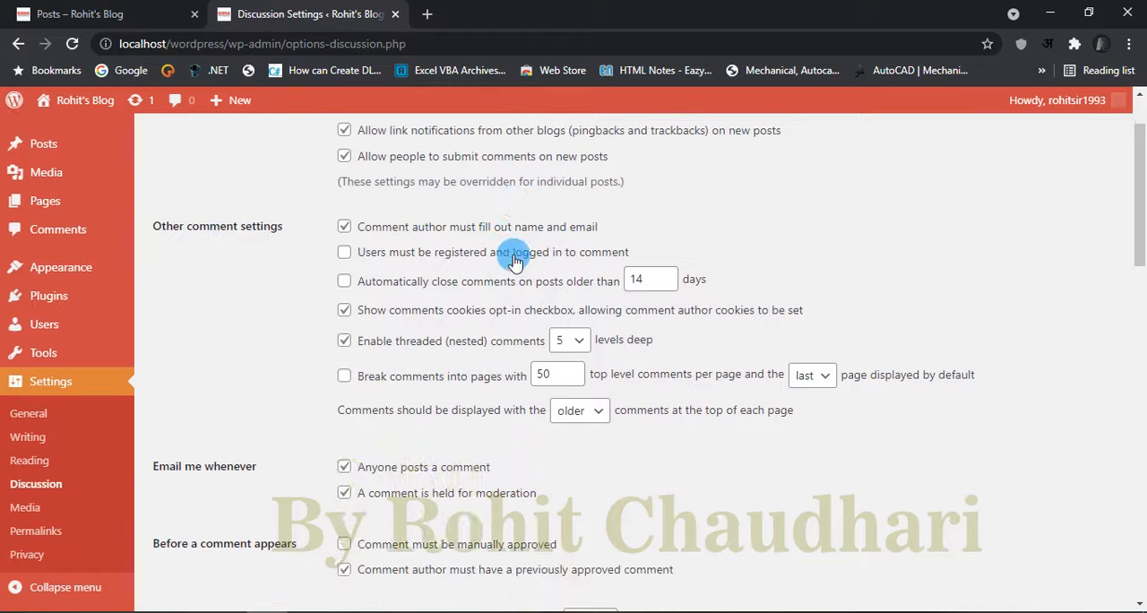
Step: Open the Media Settings and review the thumbnail, medium and large image sizes and the option for organizing uploads into folders
click(25, 507)
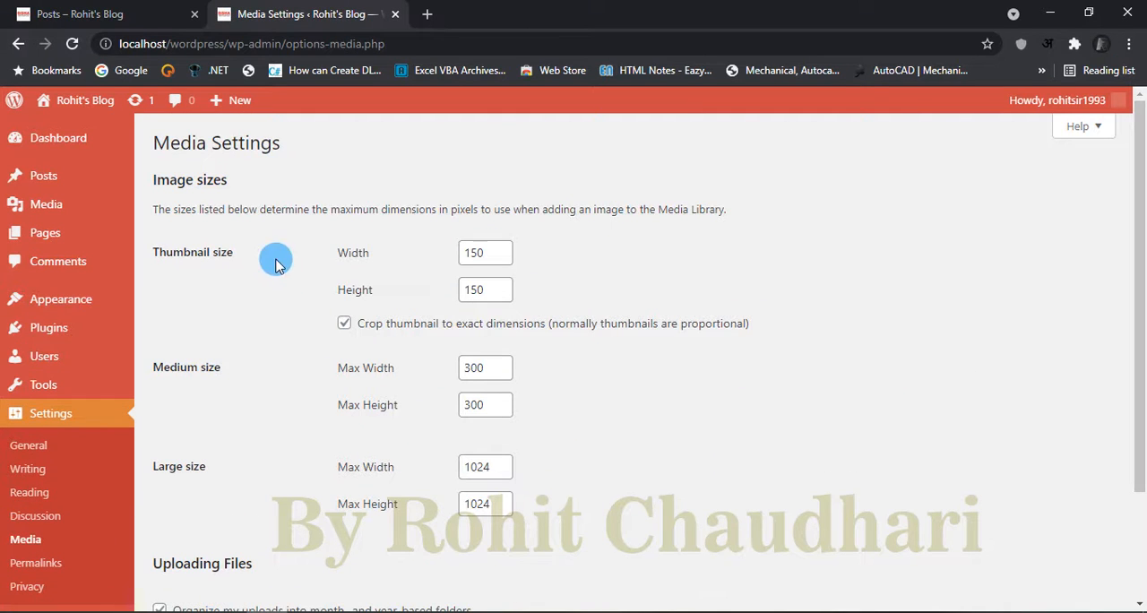
scroll(657, 269, down, 2)
scroll(660, 275, up, 1)
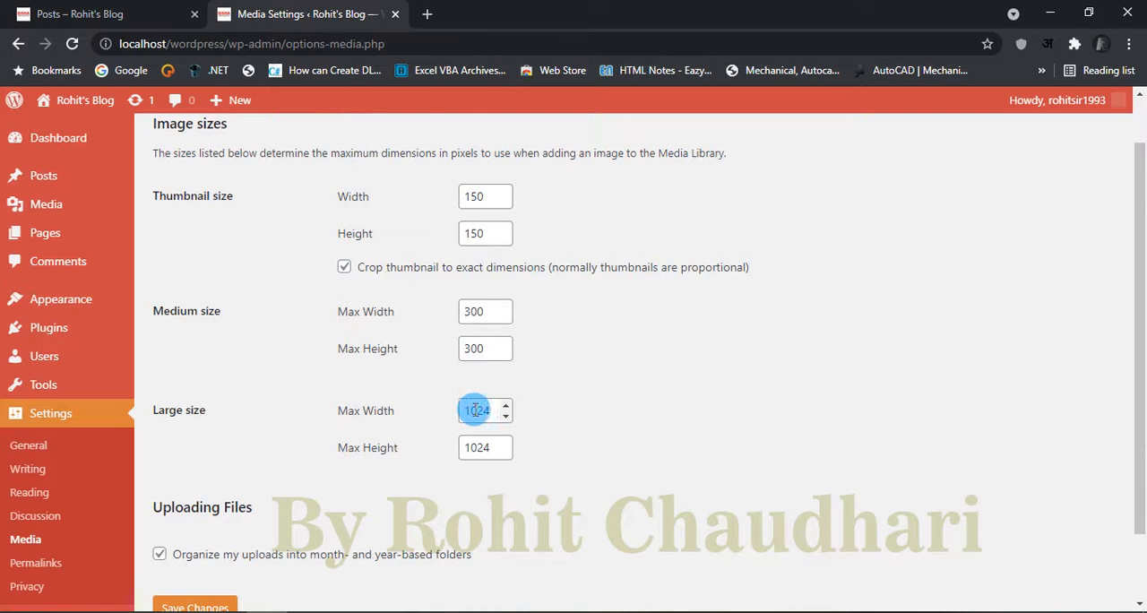
scroll(539, 415, down, 2)
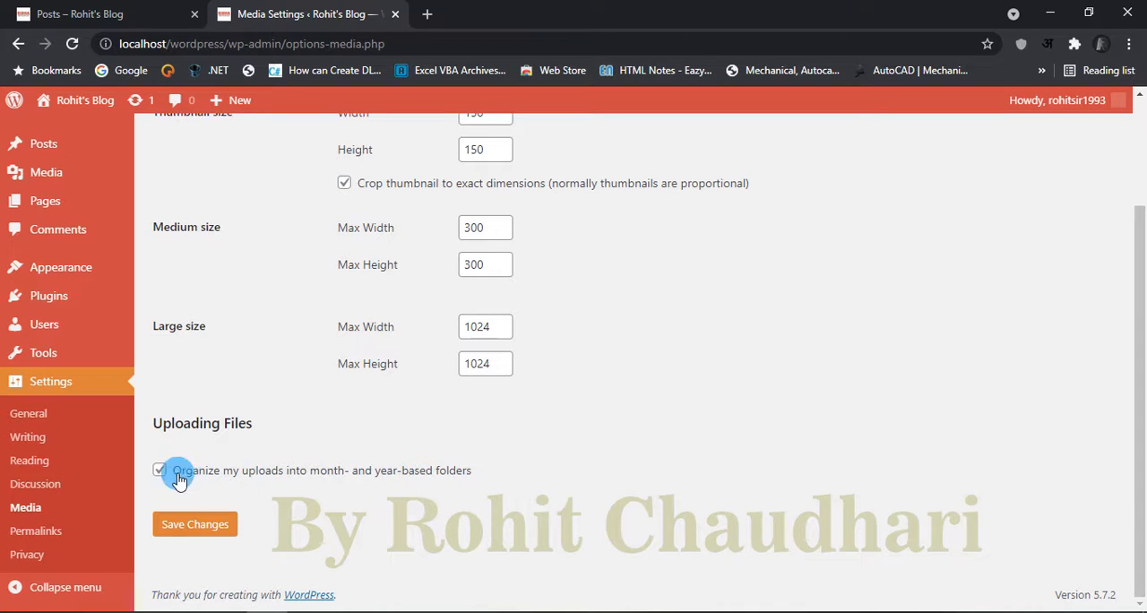
click(181, 527)
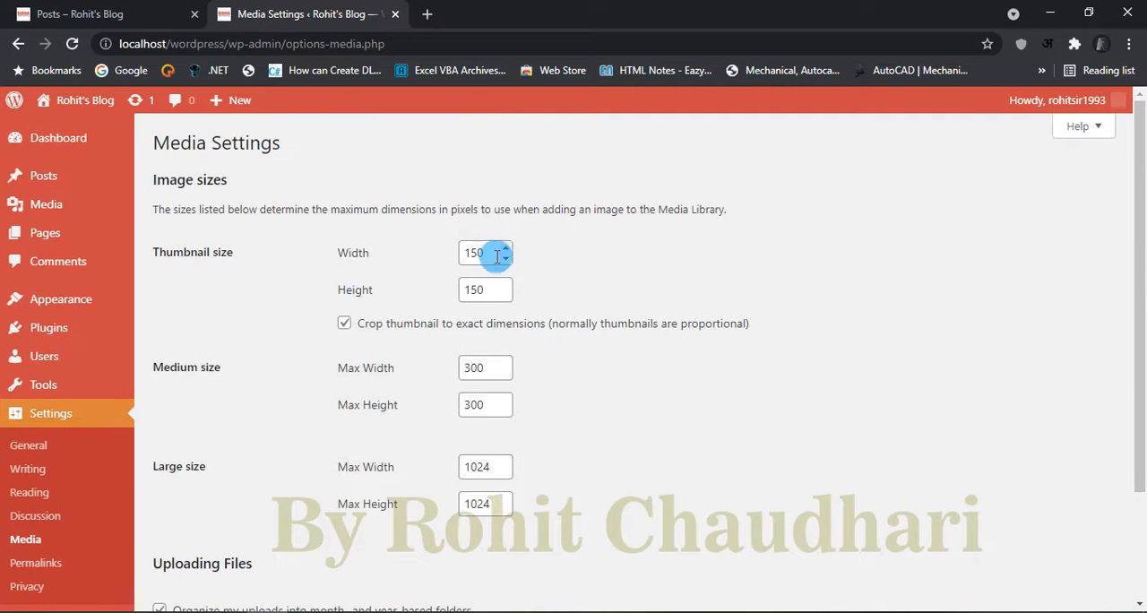
scroll(475, 448, down, 3)
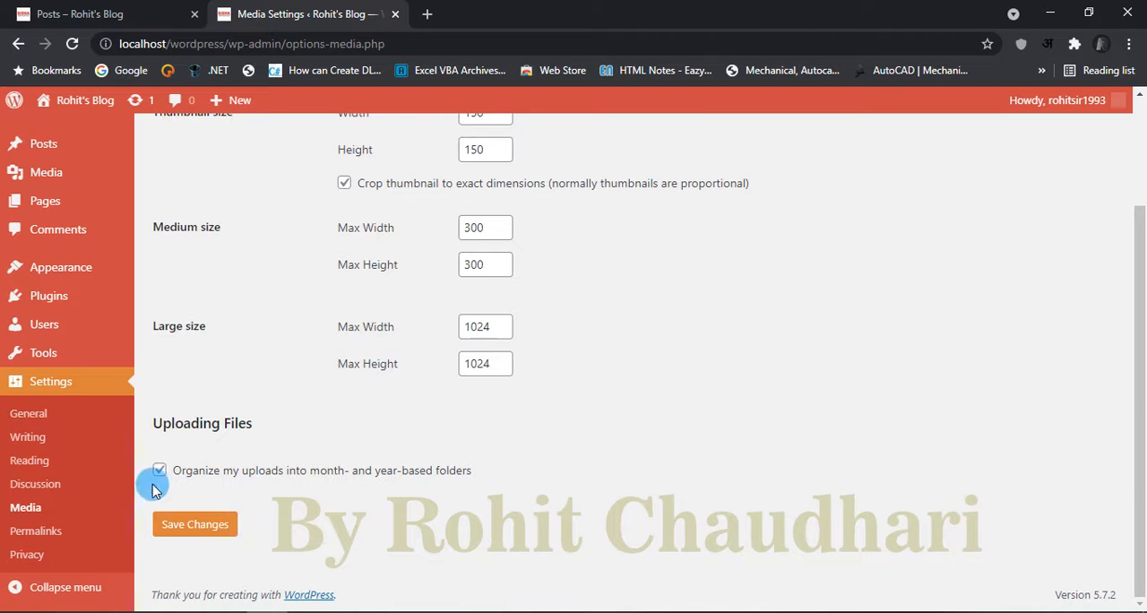
Step: Open the Permalink Settings and review the common URL structures, custom structure tags, and optional category and tag bases
click(38, 530)
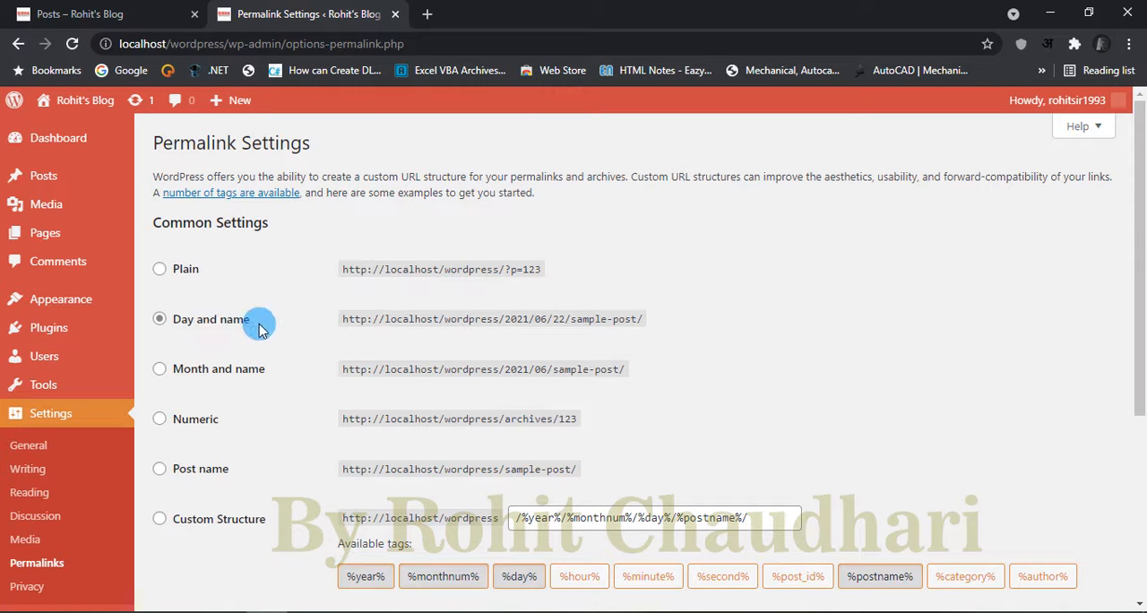
scroll(722, 322, down, 3)
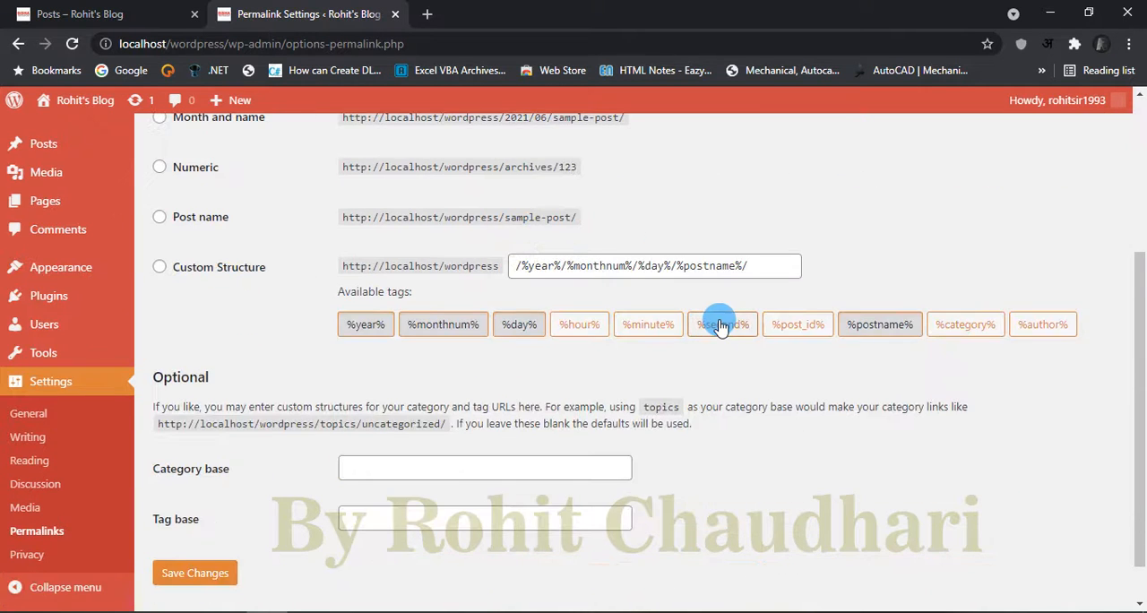
scroll(722, 322, up, 3)
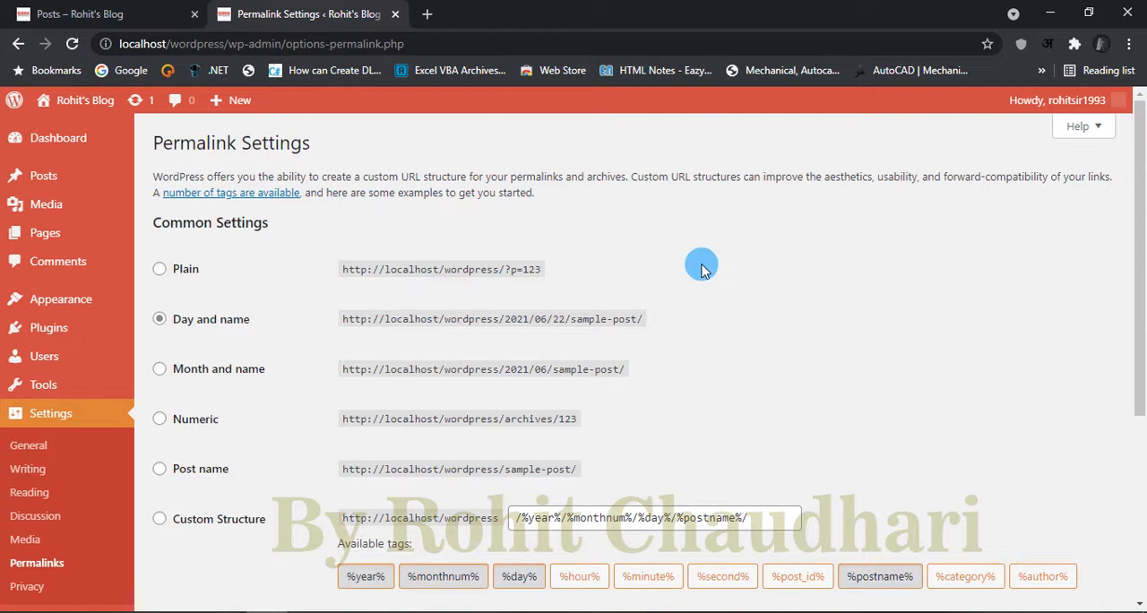
scroll(1084, 352, down, 3)
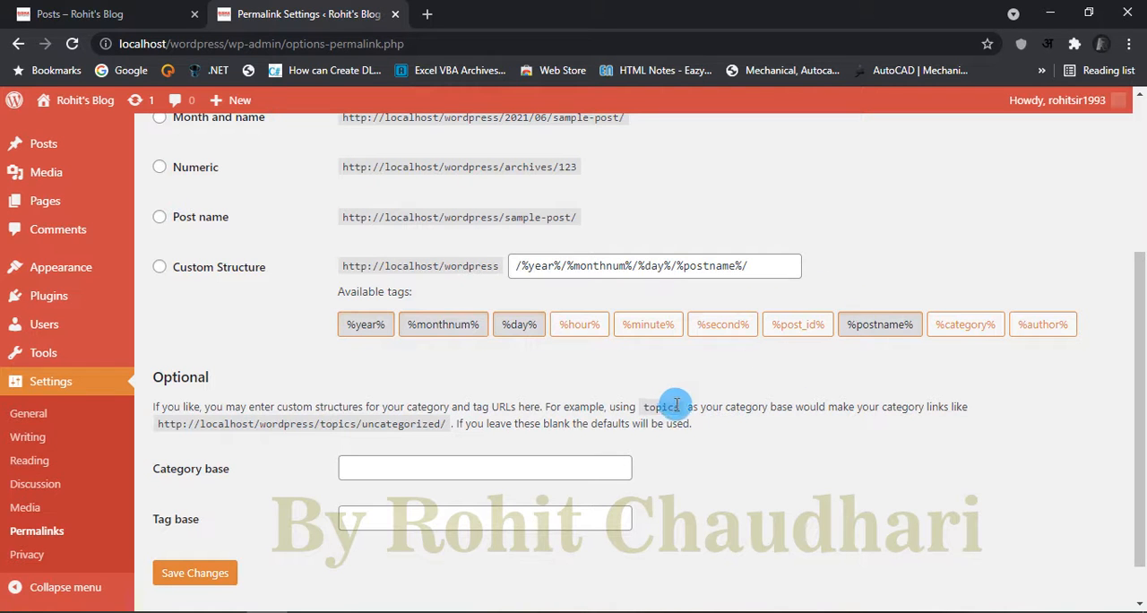
scroll(672, 400, down, 1)
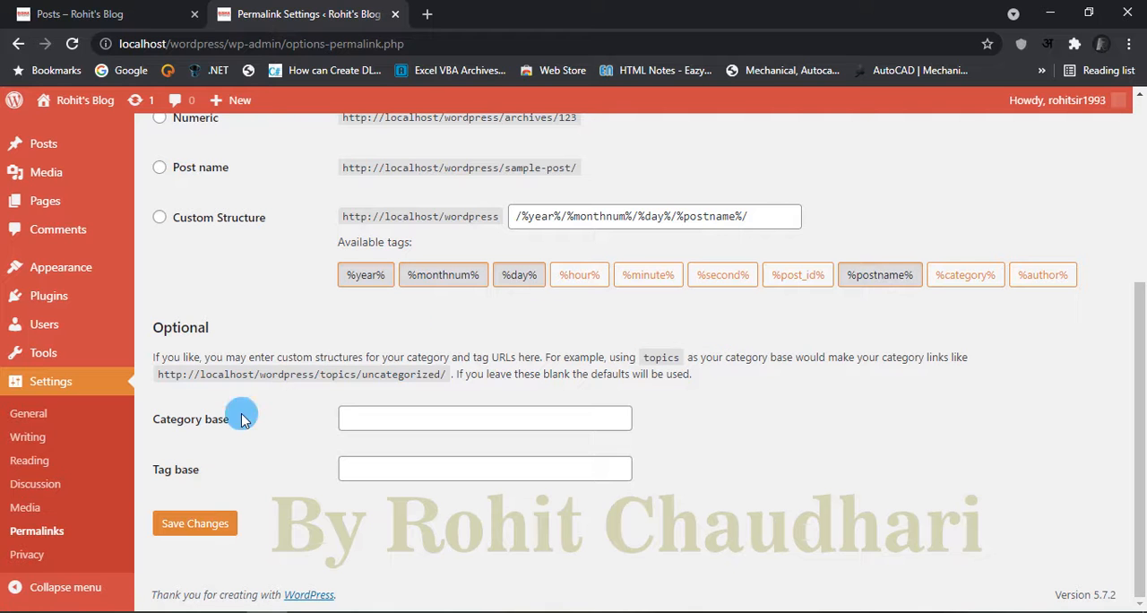
Step: Create a new Privacy Policy page from the Privacy Settings, look through its suggested text without publishing, and return to the settings
click(22, 556)
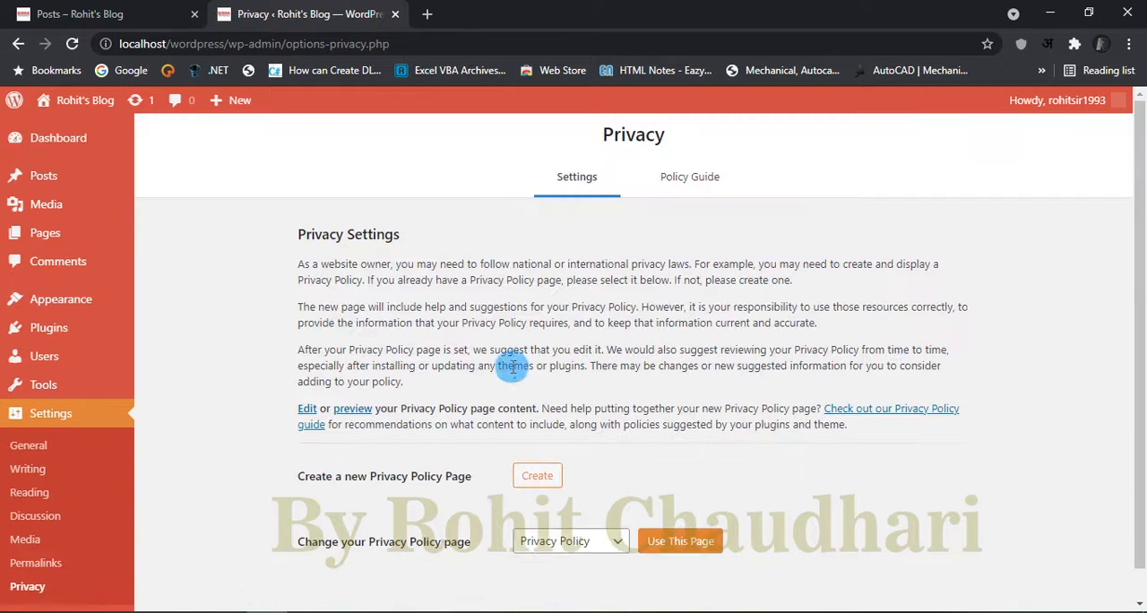
scroll(727, 402, down, 1)
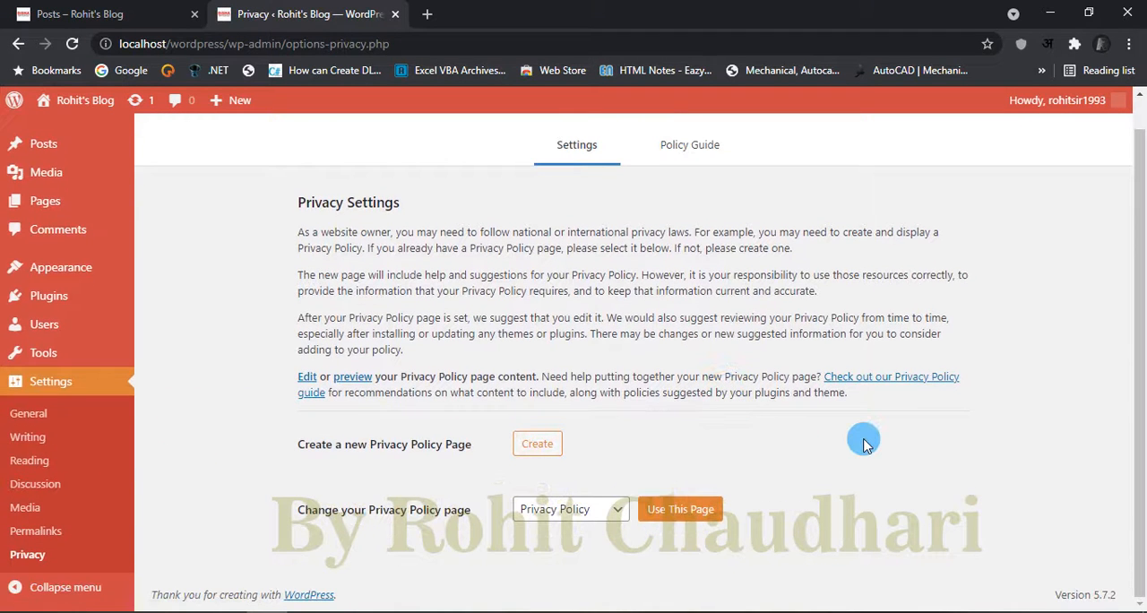
click(542, 444)
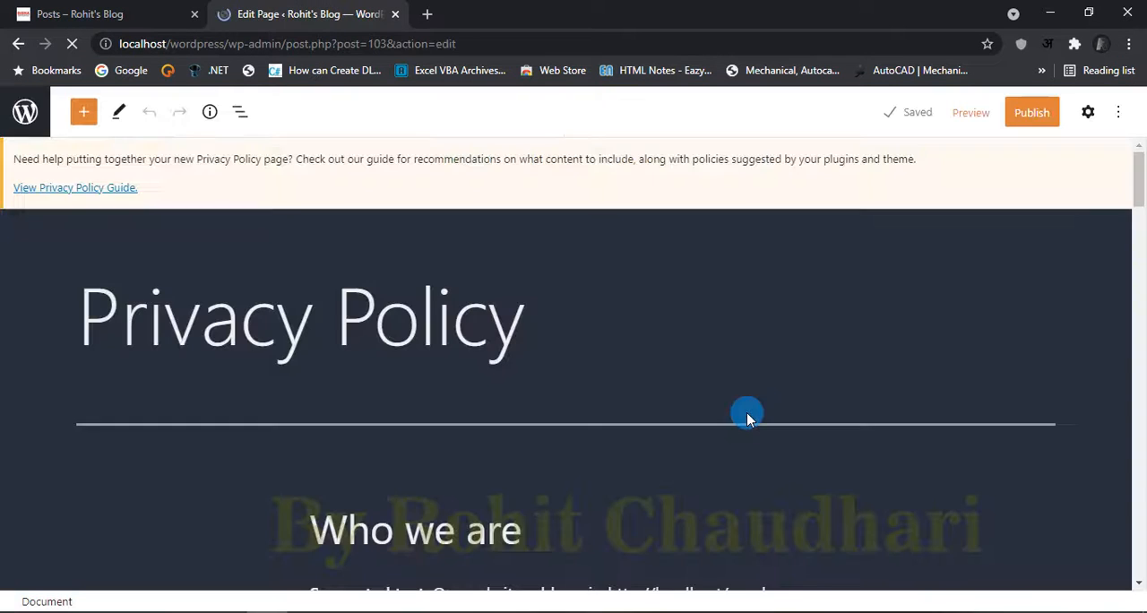
scroll(746, 403, down, 15)
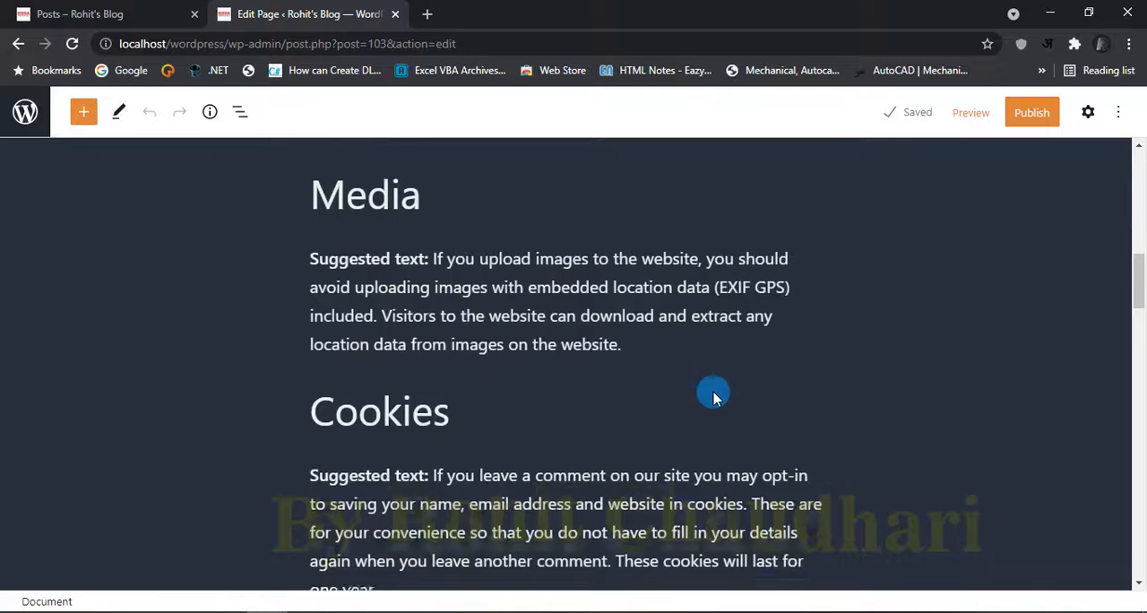
scroll(713, 394, up, 15)
click(13, 49)
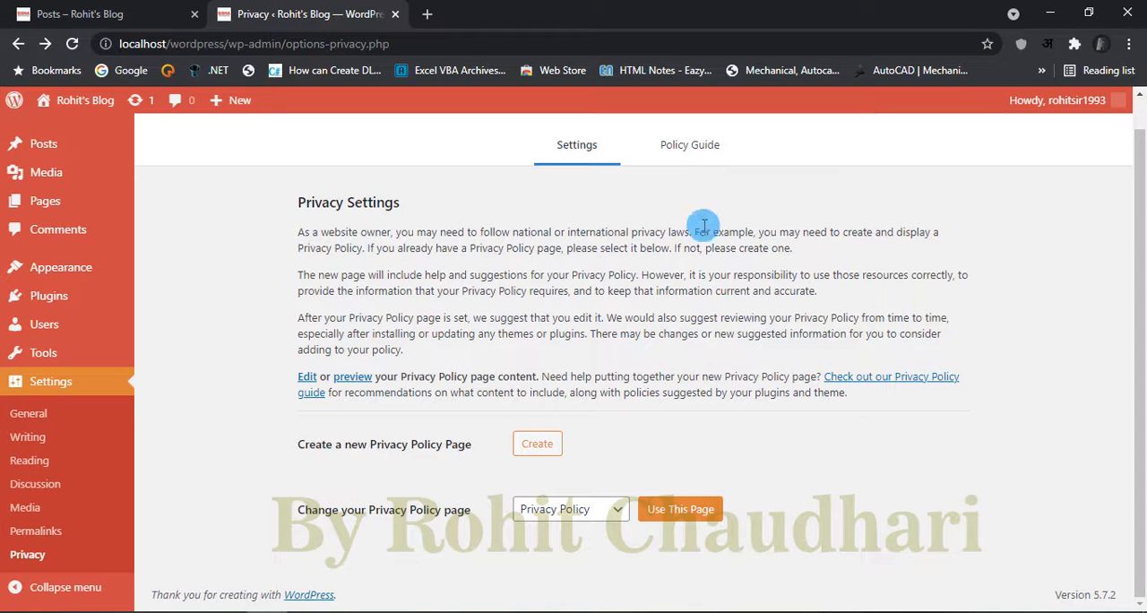
Step: Look through the privacy Policy Guide and return to the main Privacy Settings
click(695, 147)
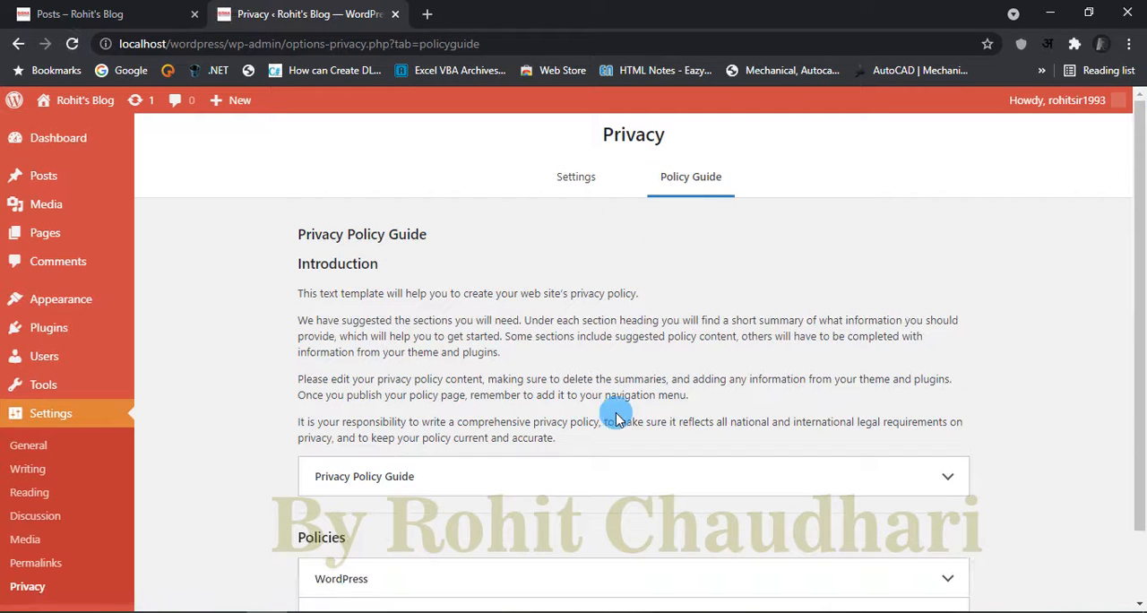
scroll(627, 421, down, 2)
scroll(625, 421, up, 3)
click(583, 177)
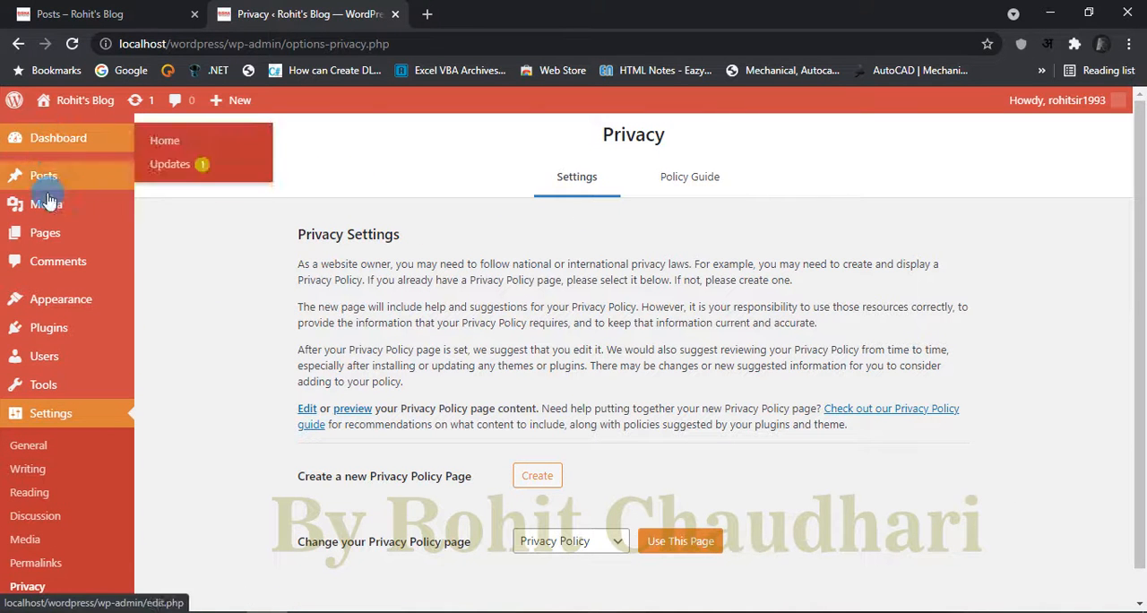
Step: Open the Dashboard home and view the WordPress Updates page for core, plugin and theme updates
mouse_move(98, 386)
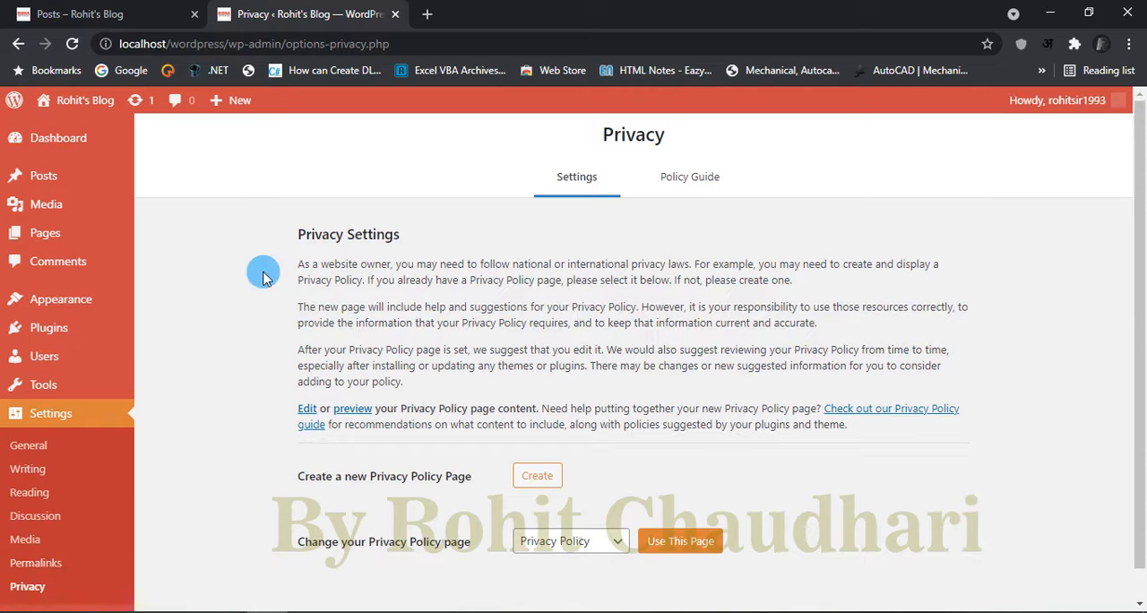
mouse_move(91, 149)
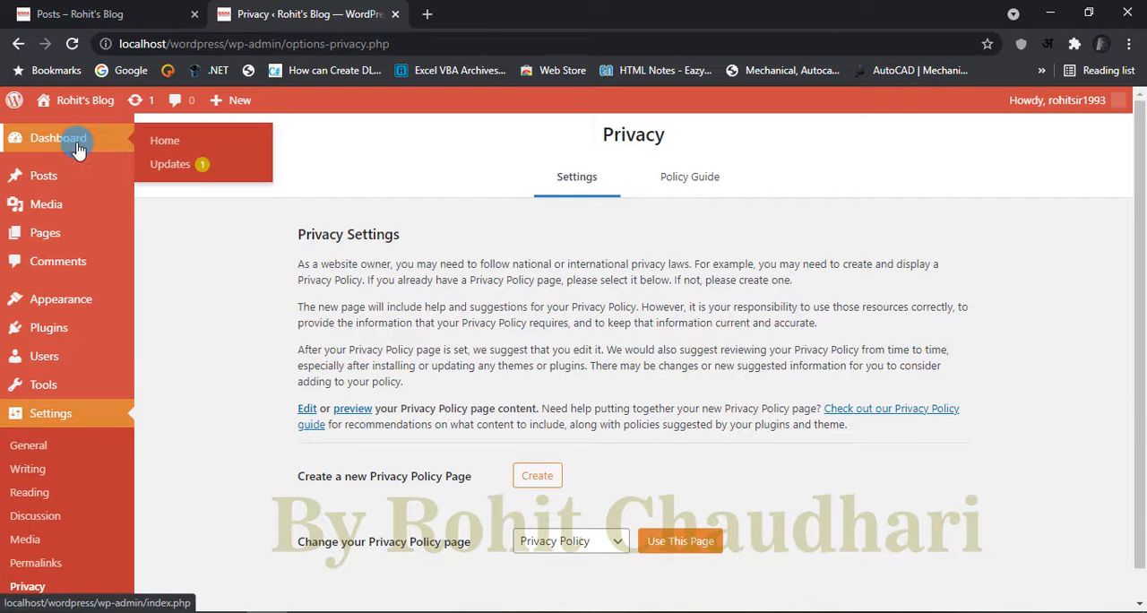
click(148, 143)
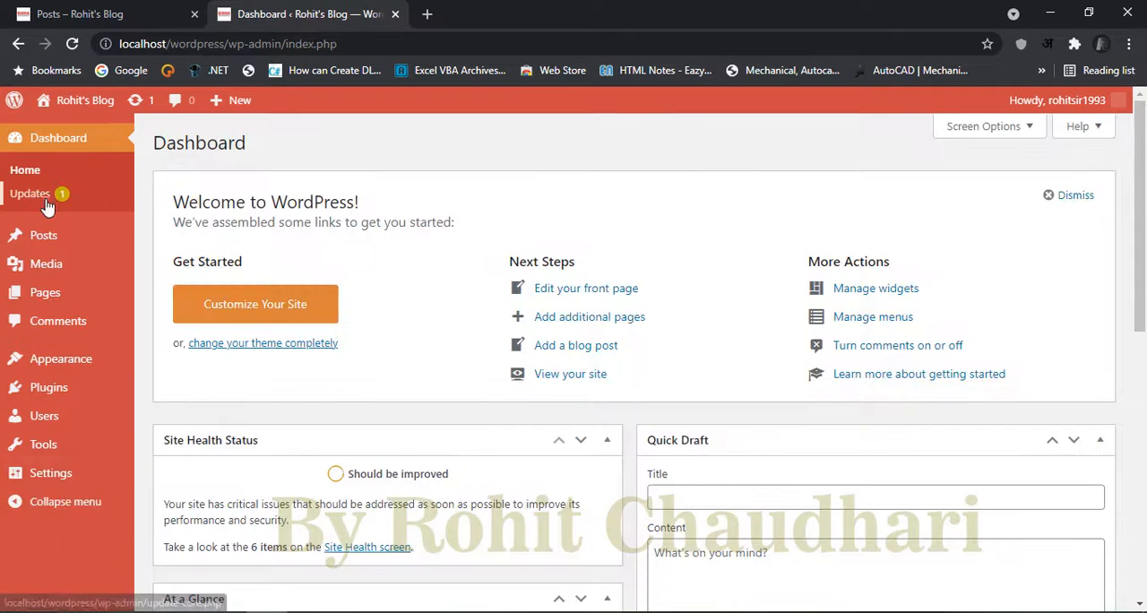
click(45, 201)
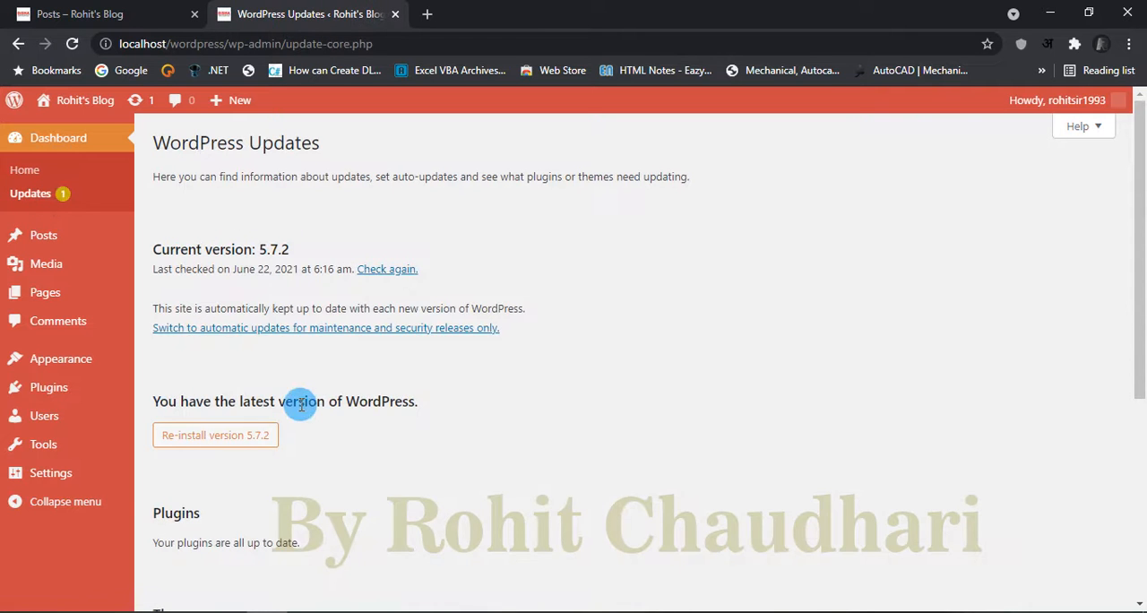